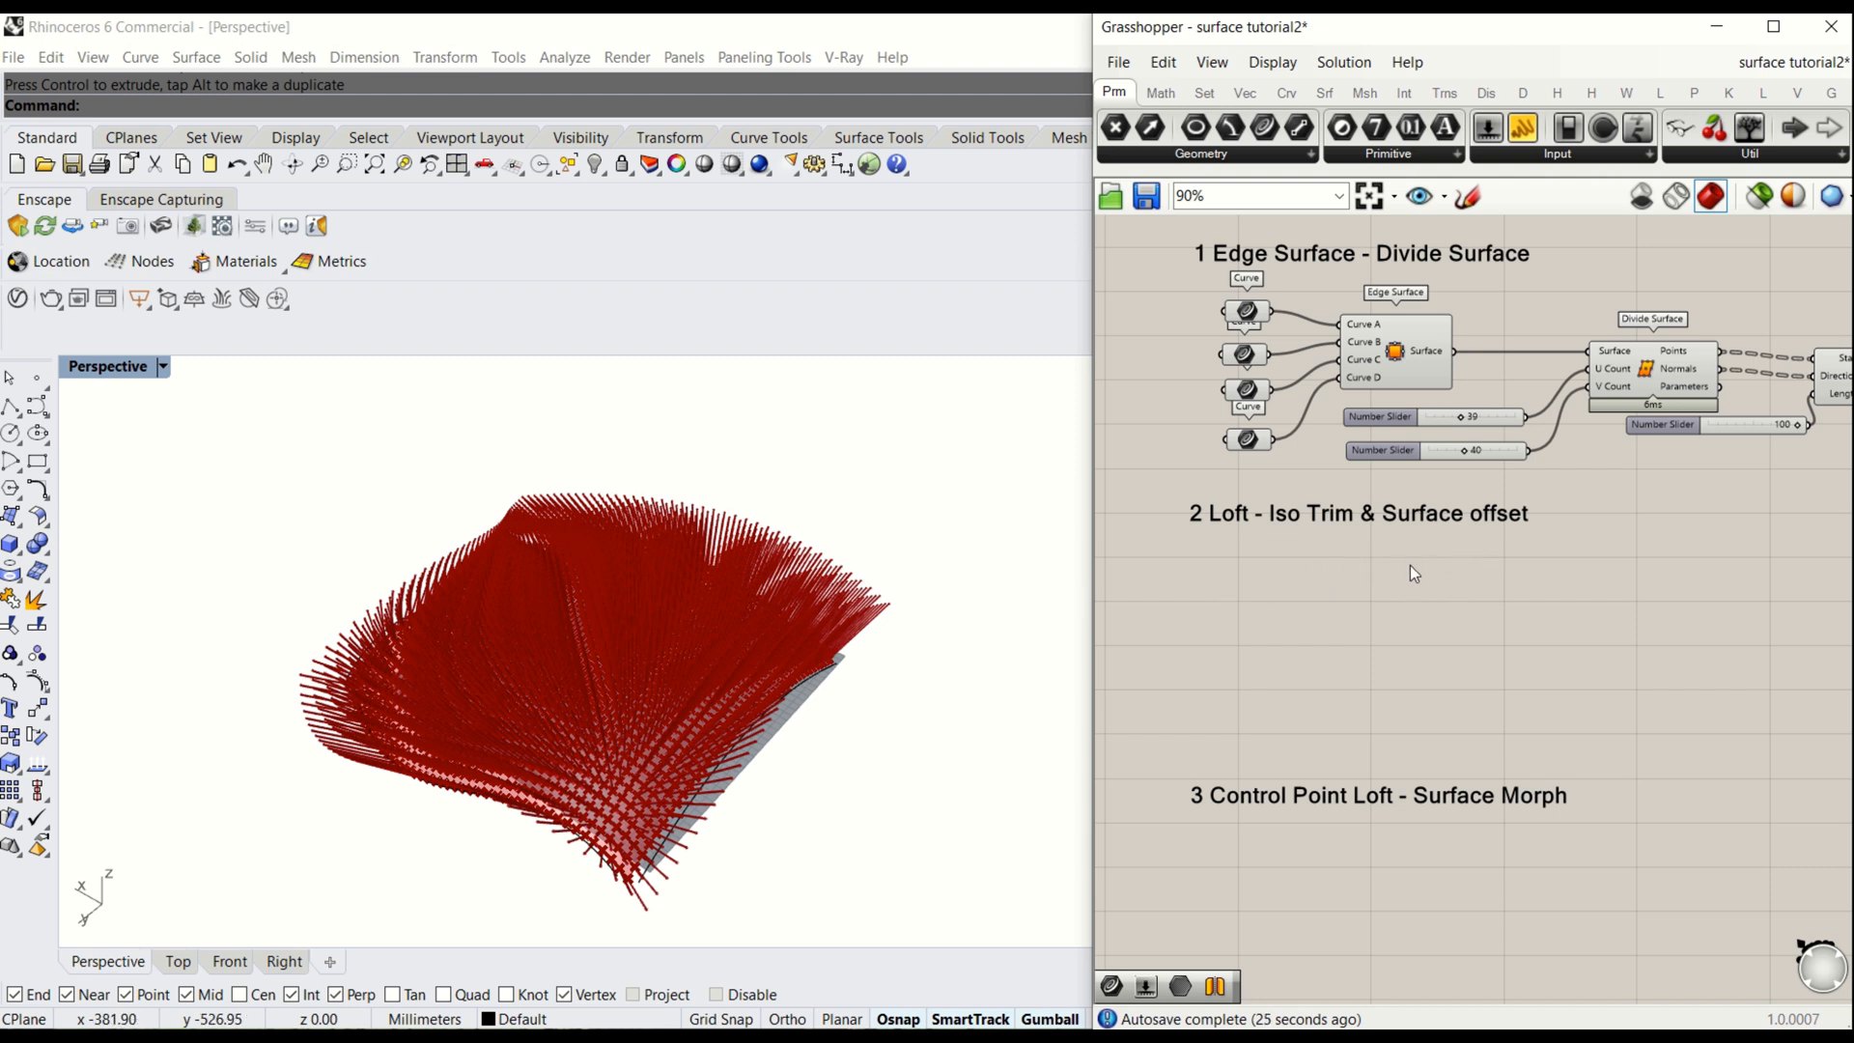
# - Turn off the preview of all components in the Edge Surface - Divide Surface definition
pyautogui.scroll(-2, 1373, 526)
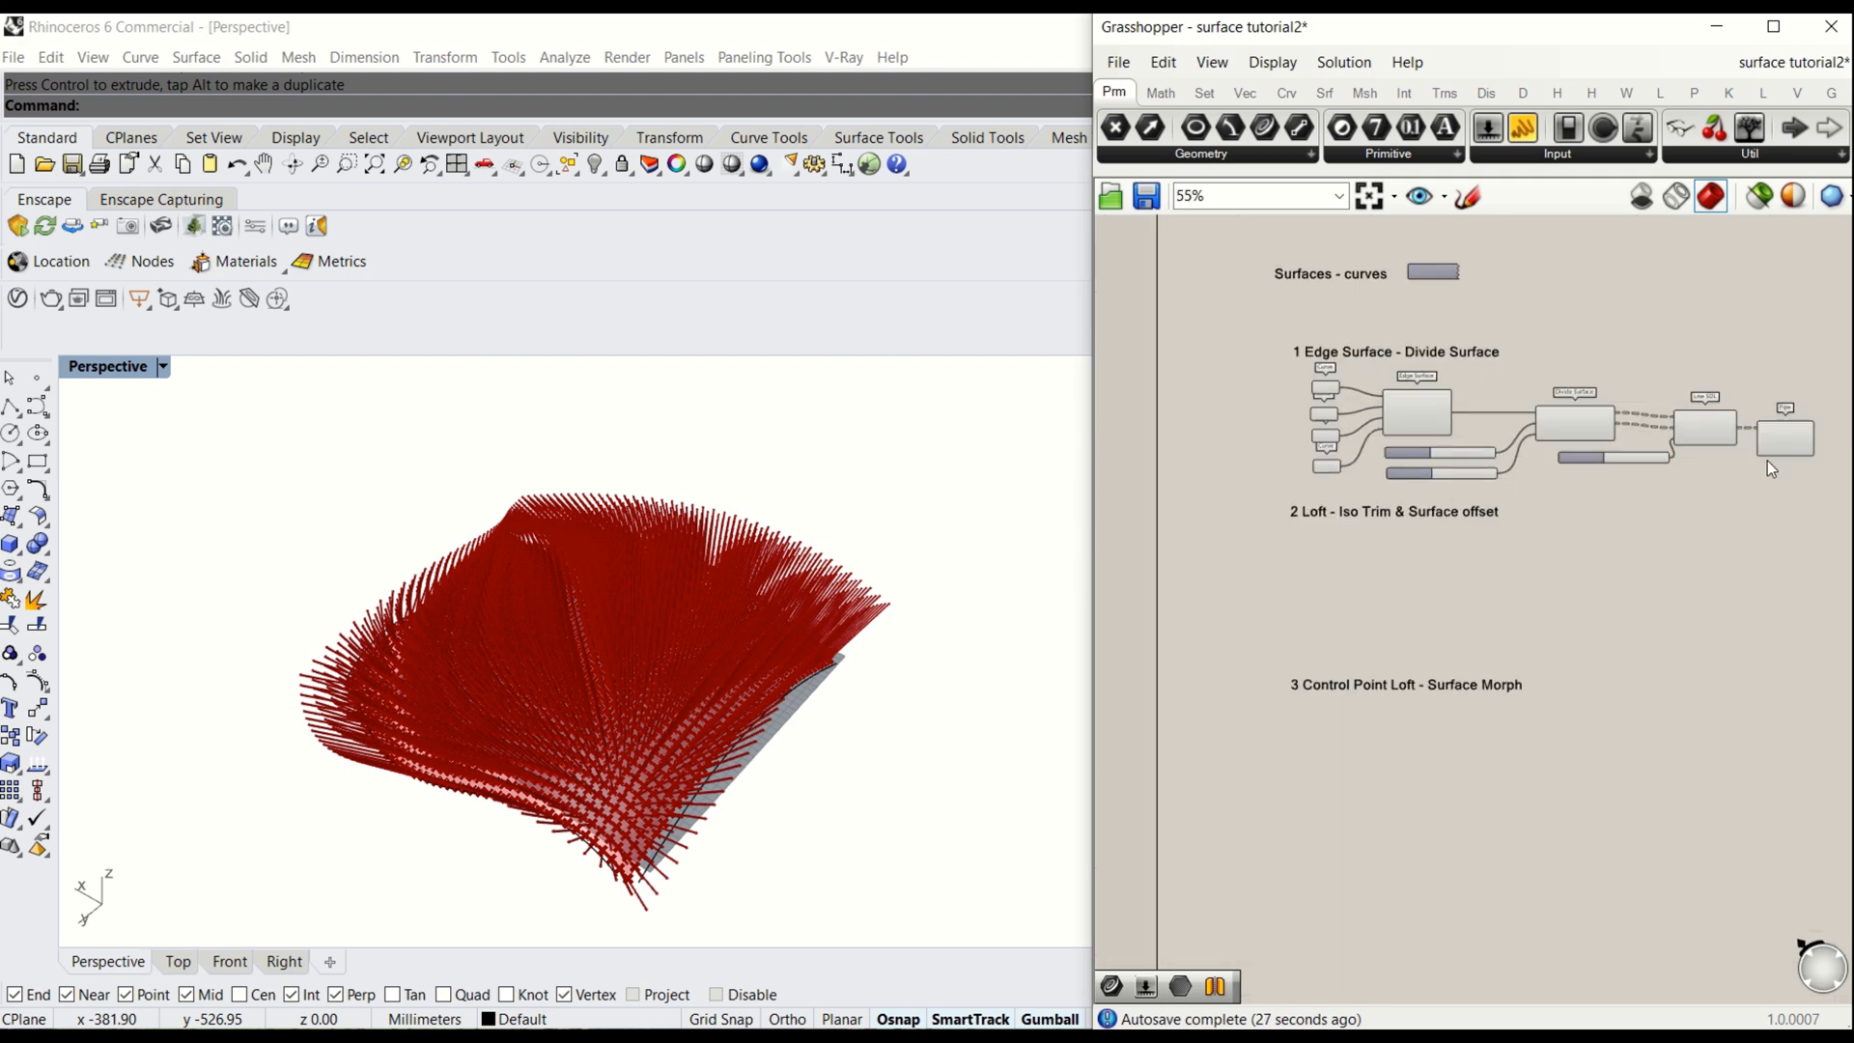
pyautogui.scroll(2, 1767, 460)
pyautogui.moveTo(1823, 479); pyautogui.dragTo(1131, 340)
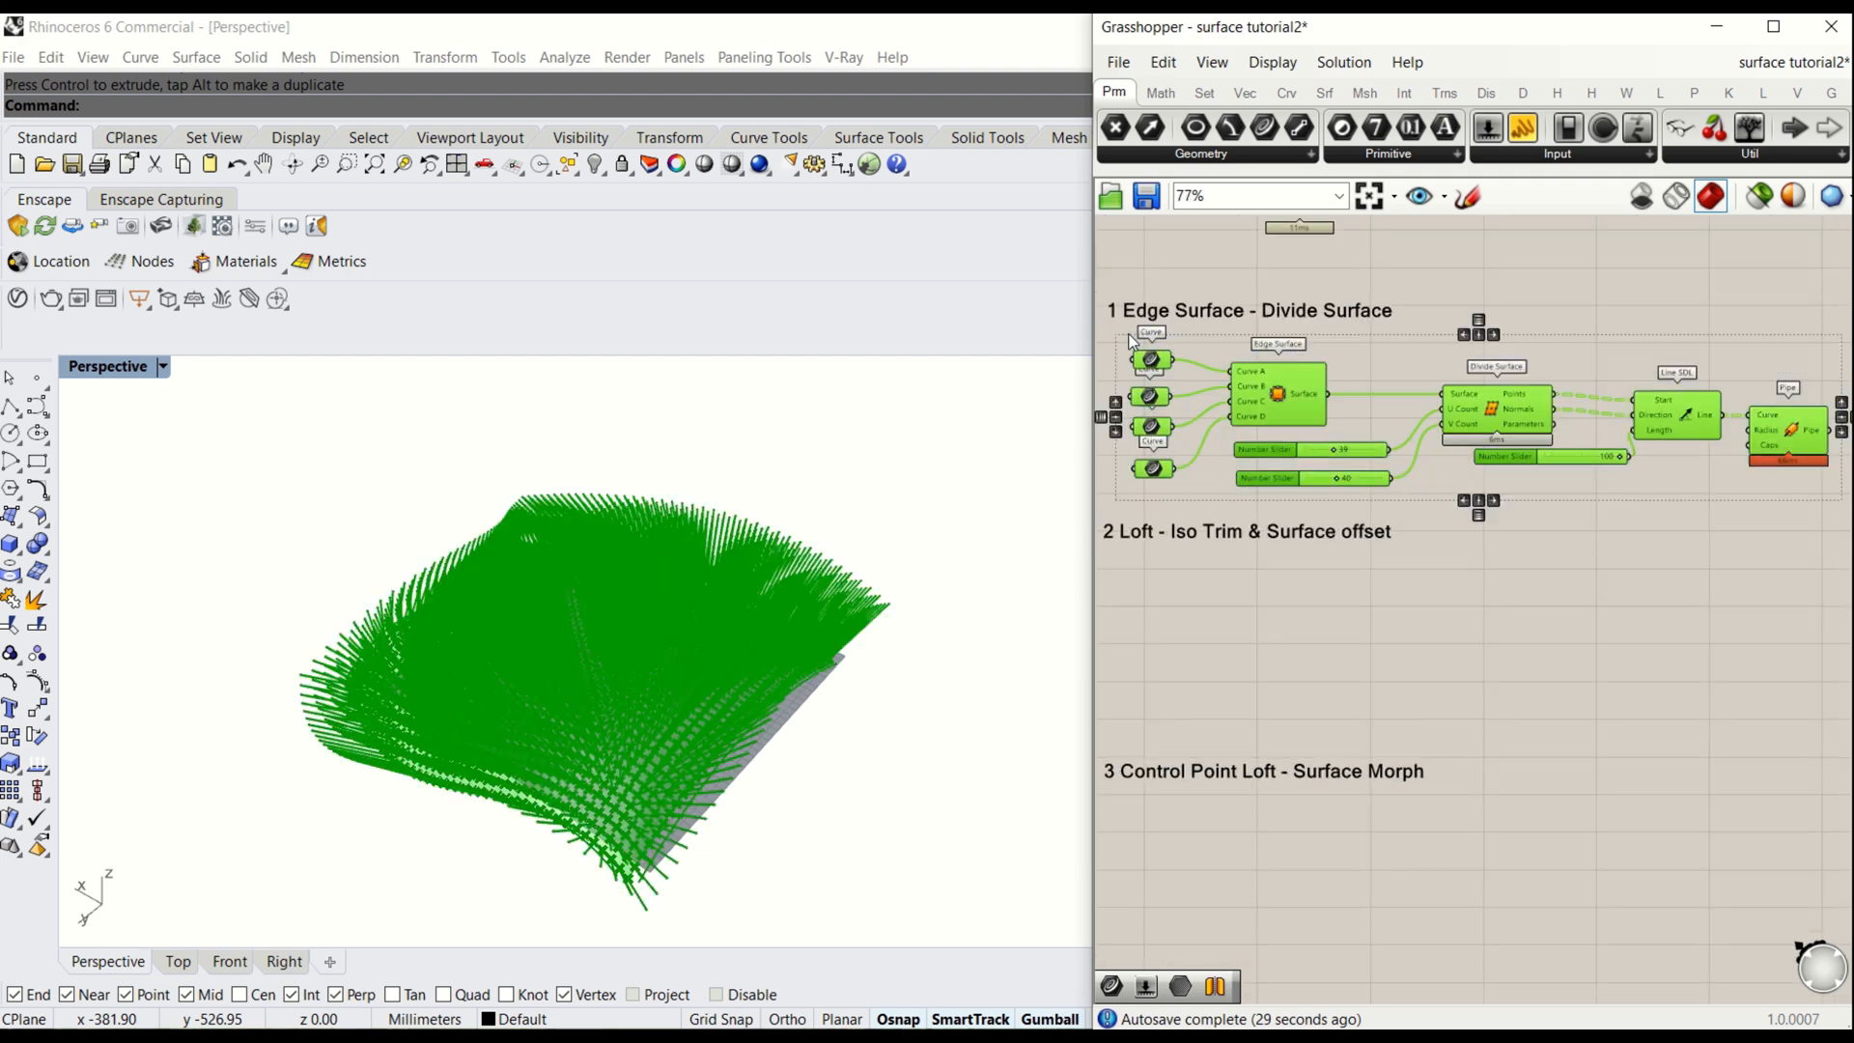
pyautogui.rightClick(1638, 352)
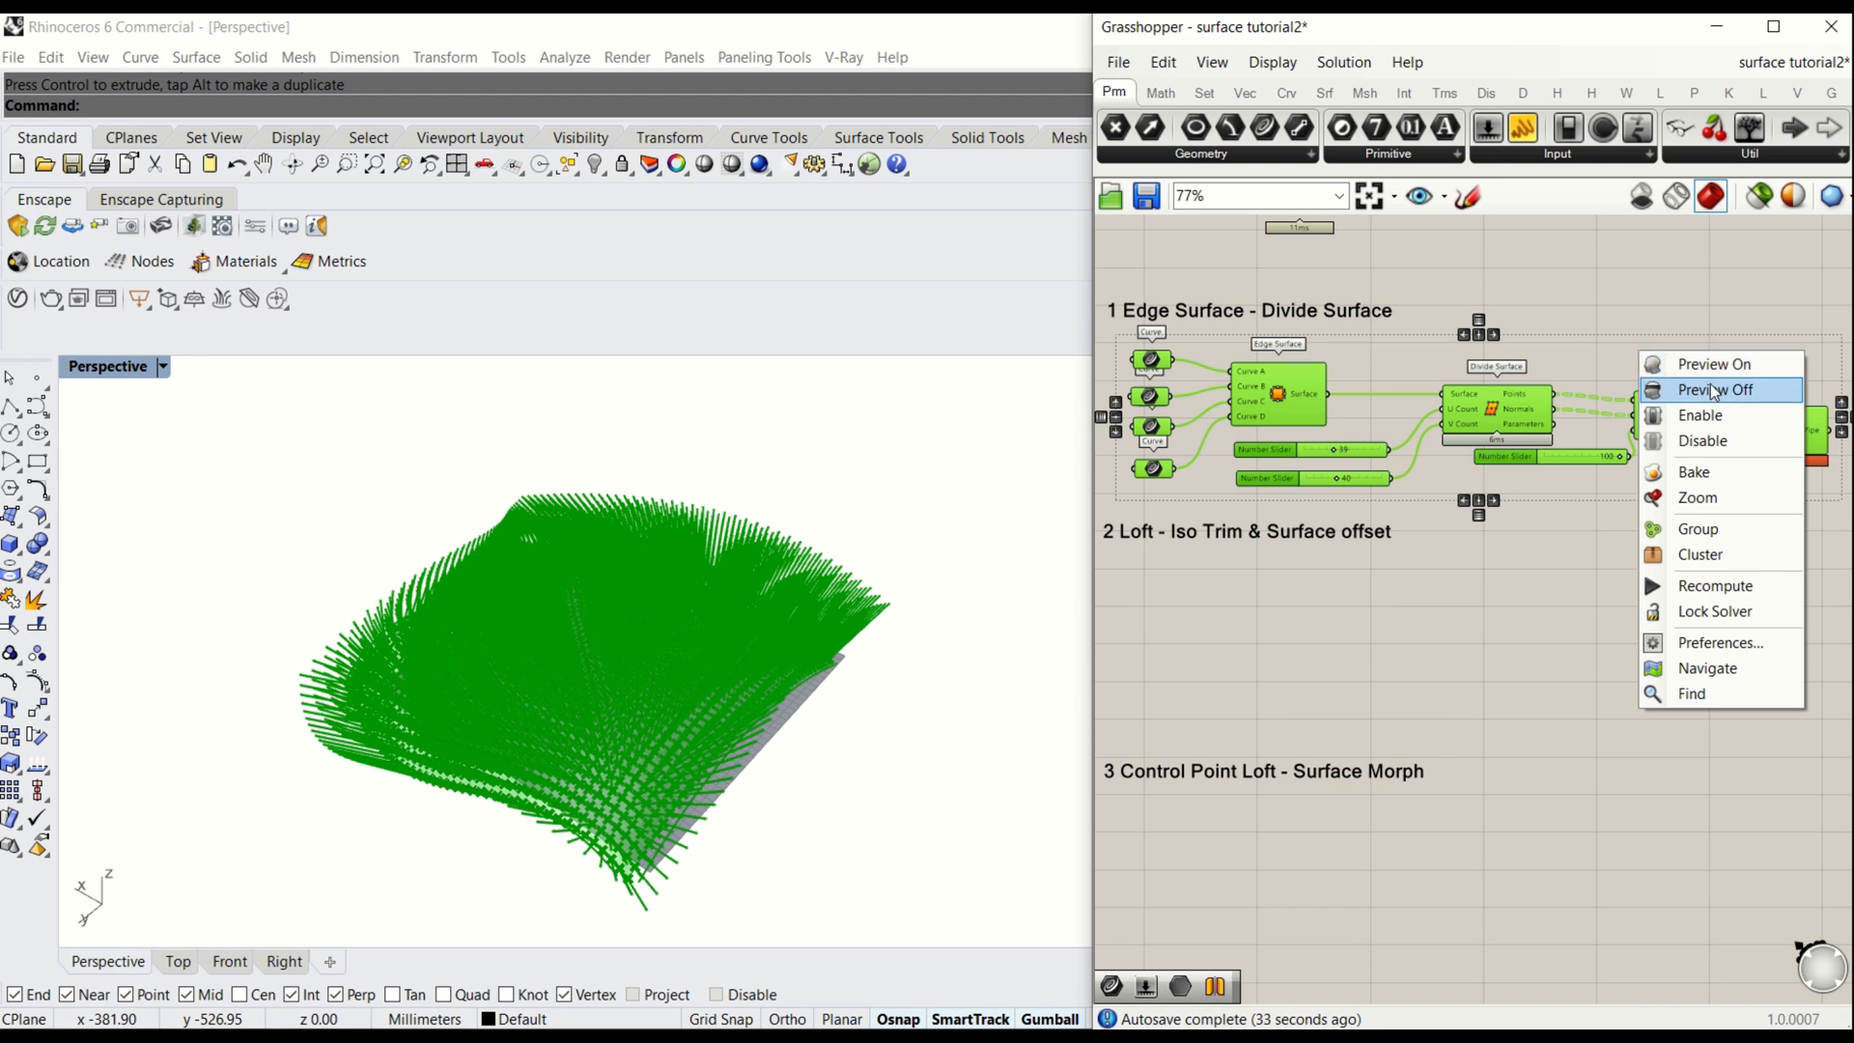
pyautogui.click(1716, 390)
pyautogui.click(1451, 586)
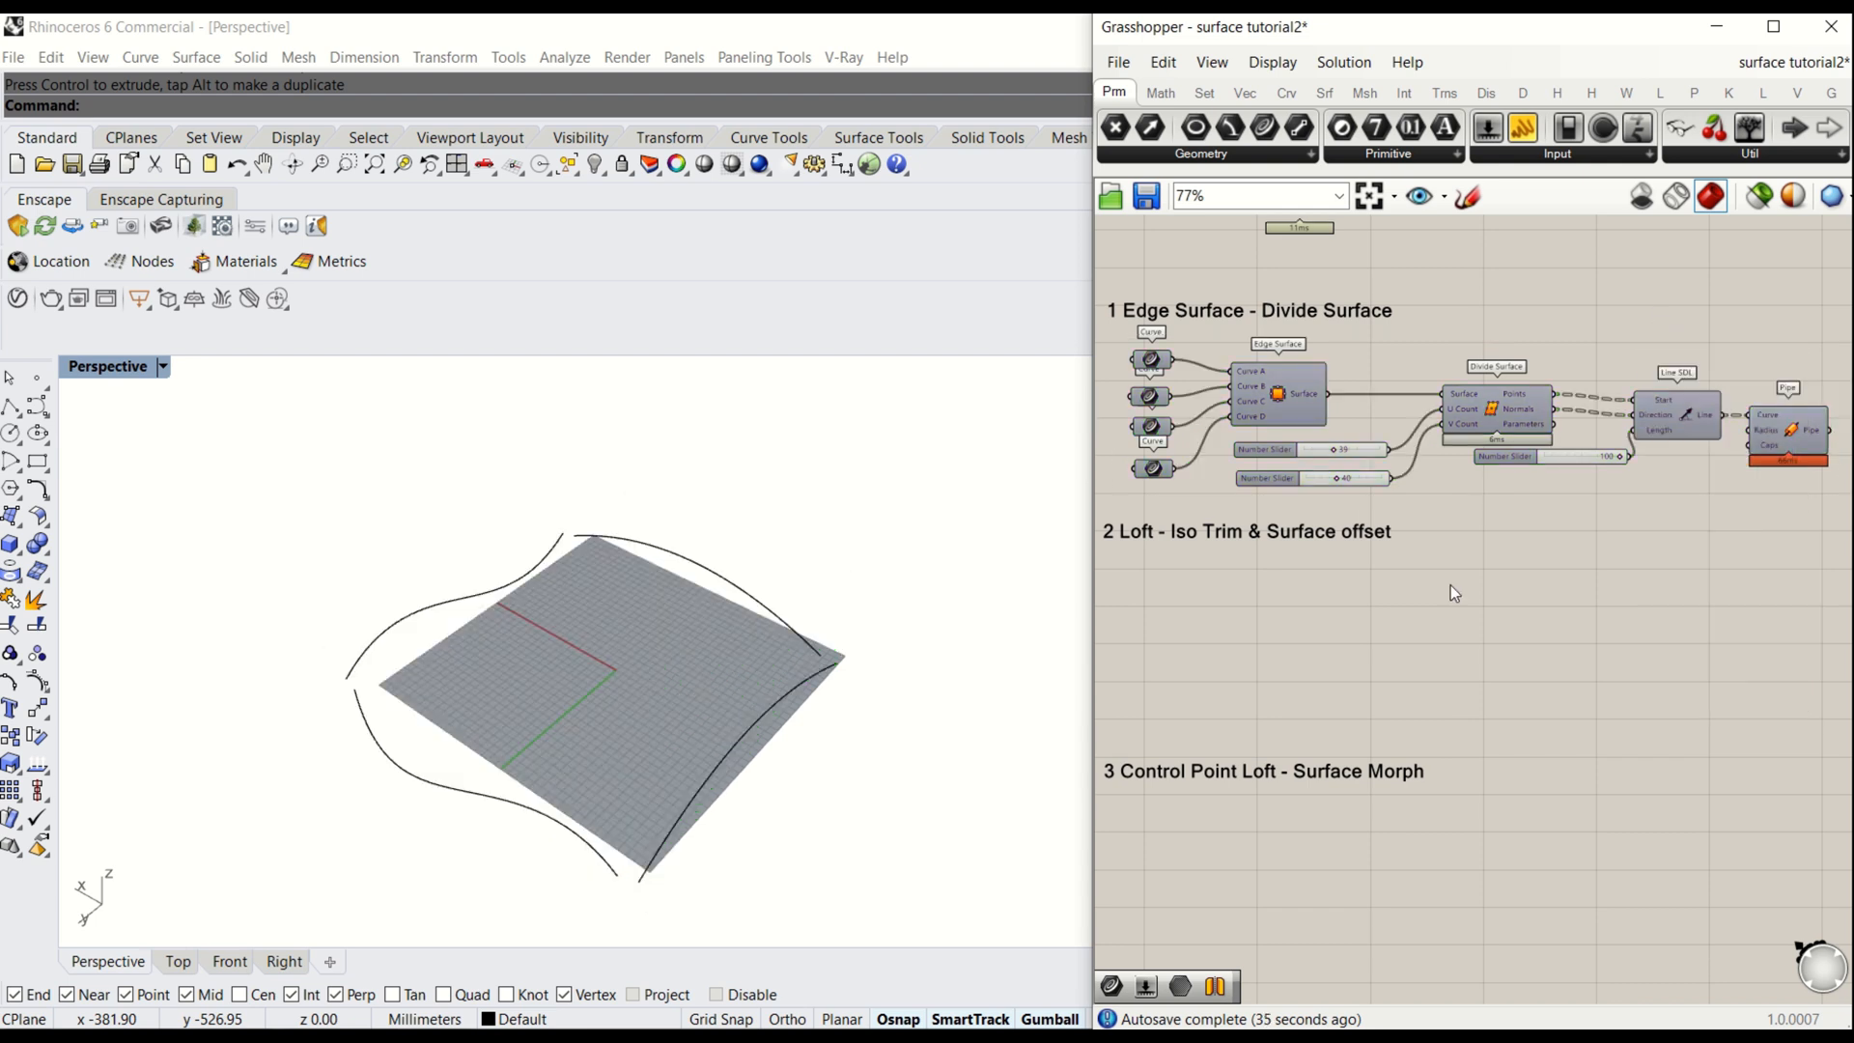
# - Duplicate two opposite edge curves in Rhino and move the copies clear of the original four-curve outline
pyautogui.moveTo(1450, 585); pyautogui.dragTo(1585, 571, button='right')
pyautogui.moveTo(885, 599); pyautogui.dragTo(729, 607, button='right')
pyautogui.moveTo(900, 558); pyautogui.dragTo(425, 666)
pyautogui.moveTo(425, 667); pyautogui.dragTo(566, 640, button='right')
pyautogui.hotkey('ctrl', 'c')
pyautogui.scroll(-3, 646, 666)
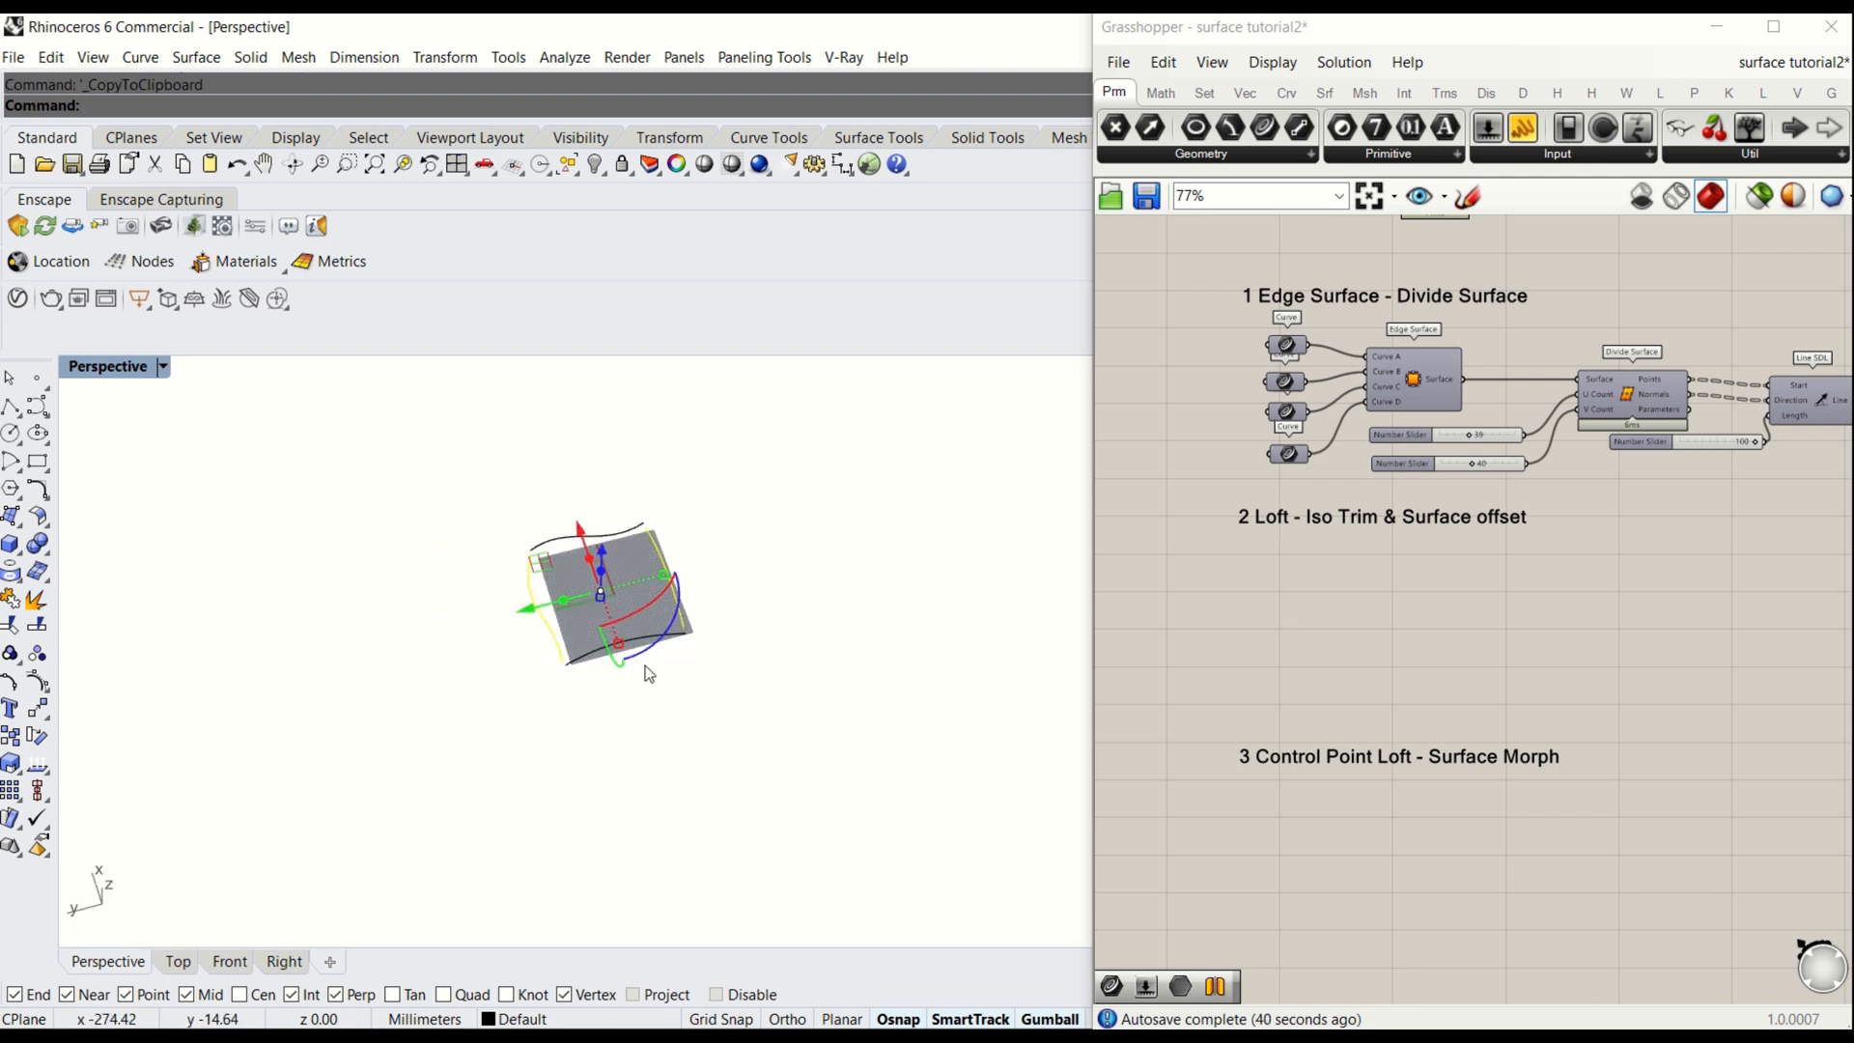
pyautogui.scroll(3, 655, 654)
pyautogui.hotkey('ctrl', 'v')
pyautogui.scroll(-2, 643, 654)
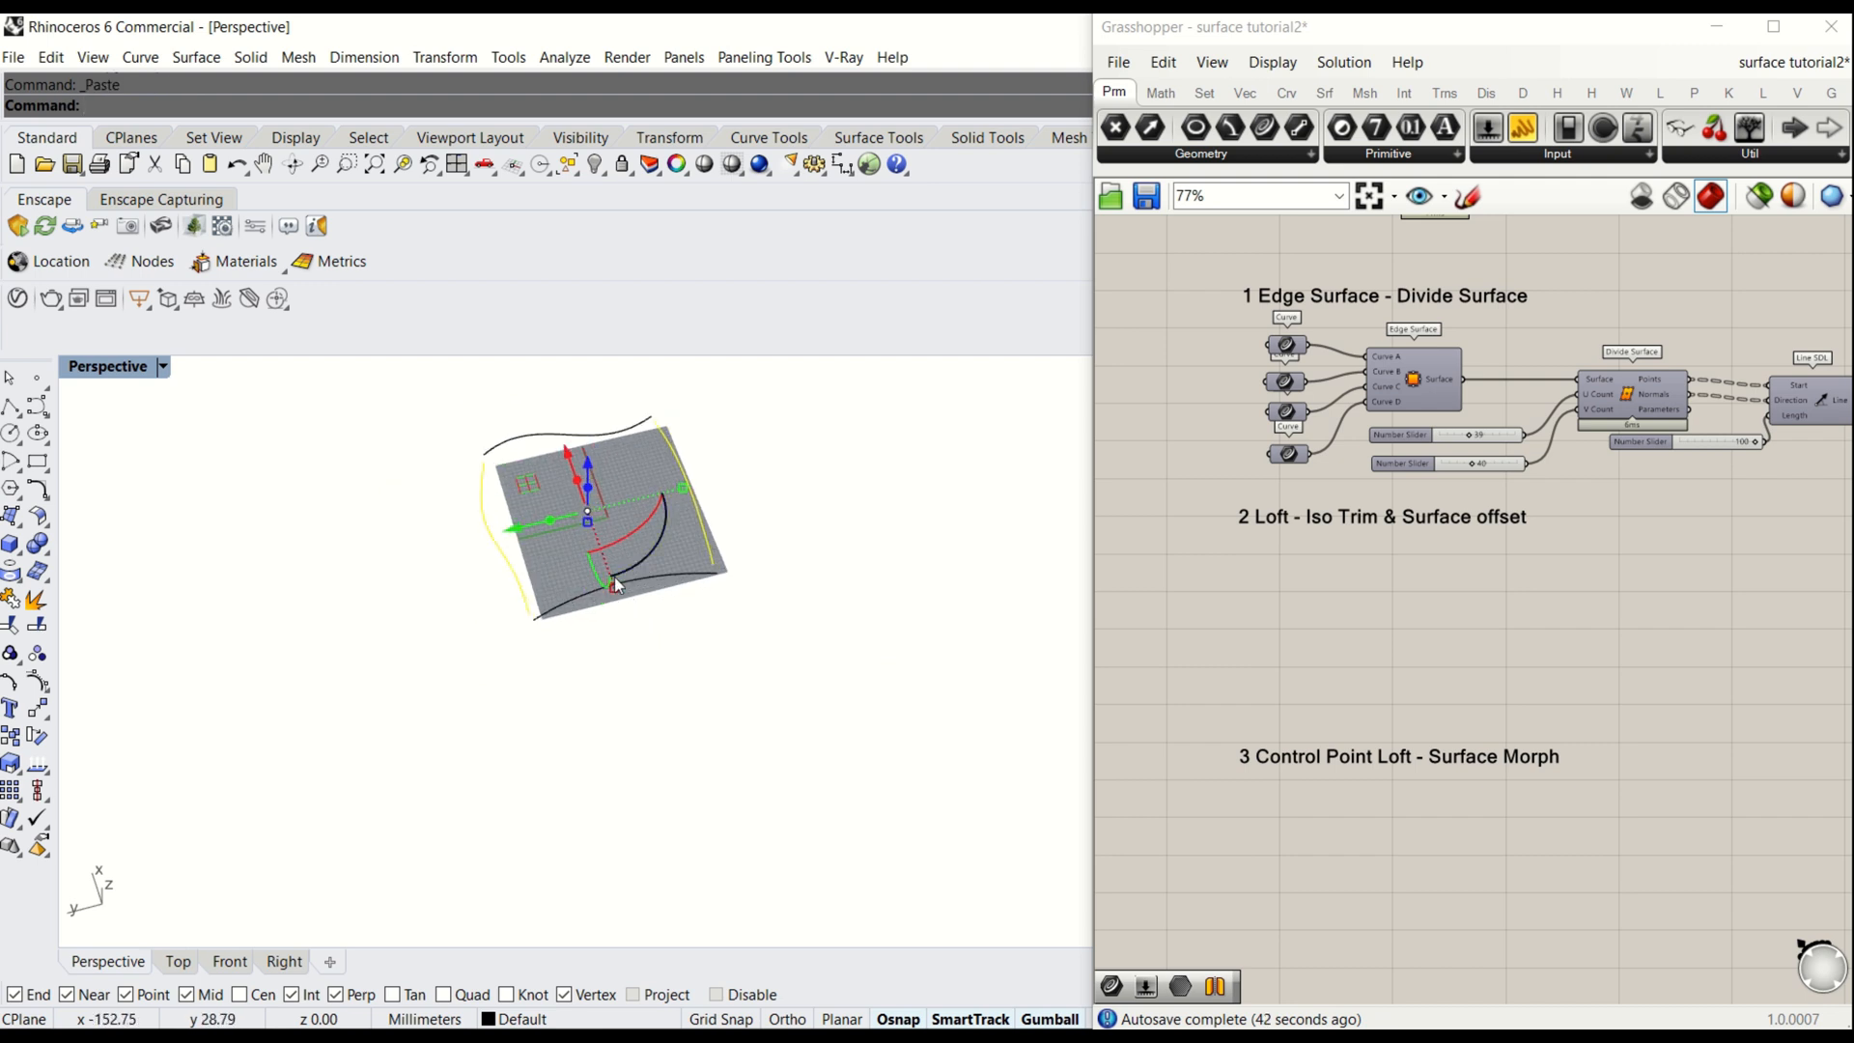
pyautogui.moveTo(565, 471); pyautogui.dragTo(669, 767)
pyautogui.click(817, 611)
# - Copy the arched curve of the new pair and place the duplicate between the two separated curves
pyautogui.scroll(-4, 813, 613)
pyautogui.scroll(6, 788, 729)
pyautogui.moveTo(761, 780); pyautogui.dragTo(811, 712, button='right')
pyautogui.moveTo(902, 629); pyautogui.dragTo(826, 708)
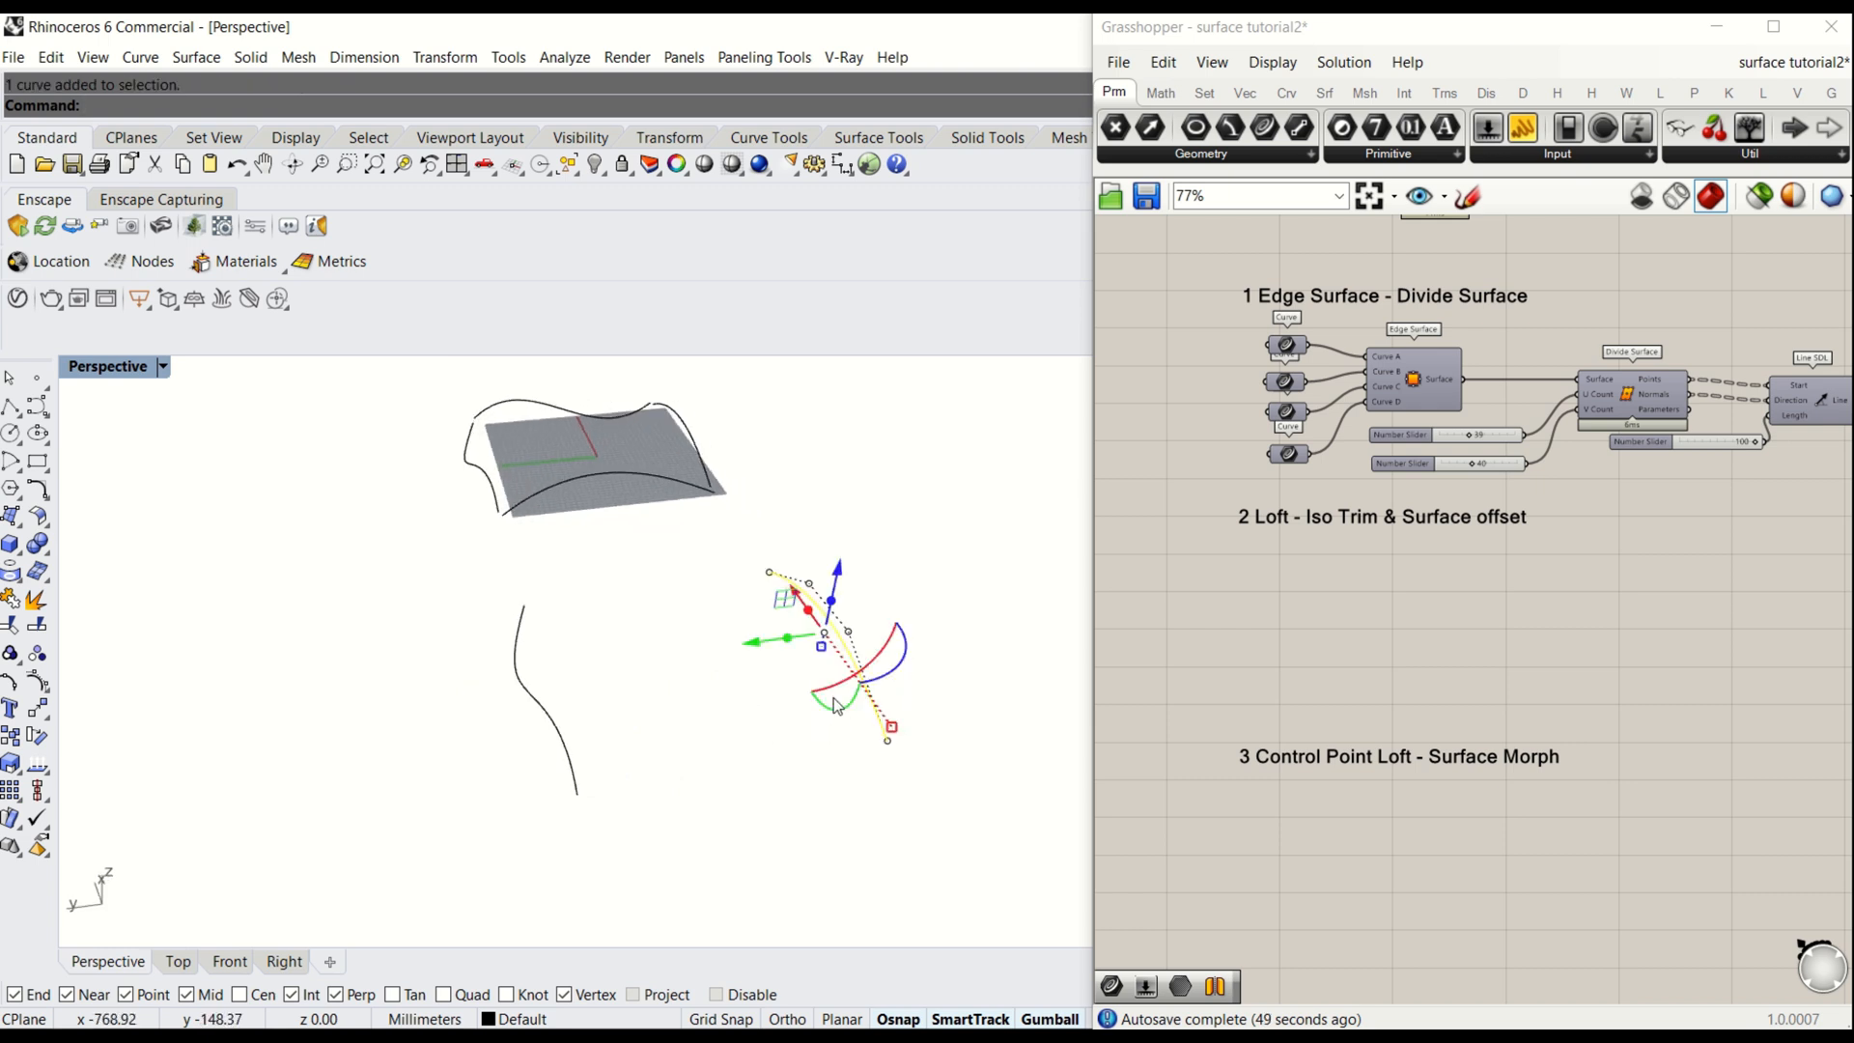
pyautogui.hotkey('ctrl', 'c')
pyautogui.hotkey('ctrl', 'v')
pyautogui.moveTo(759, 654); pyautogui.dragTo(642, 667)
pyautogui.click(665, 768)
pyautogui.click(706, 678)
# - Raise one of the inner control points of the middle curve to give it a higher arch
pyautogui.moveTo(706, 678); pyautogui.dragTo(790, 532, button='right')
pyautogui.click(778, 548)
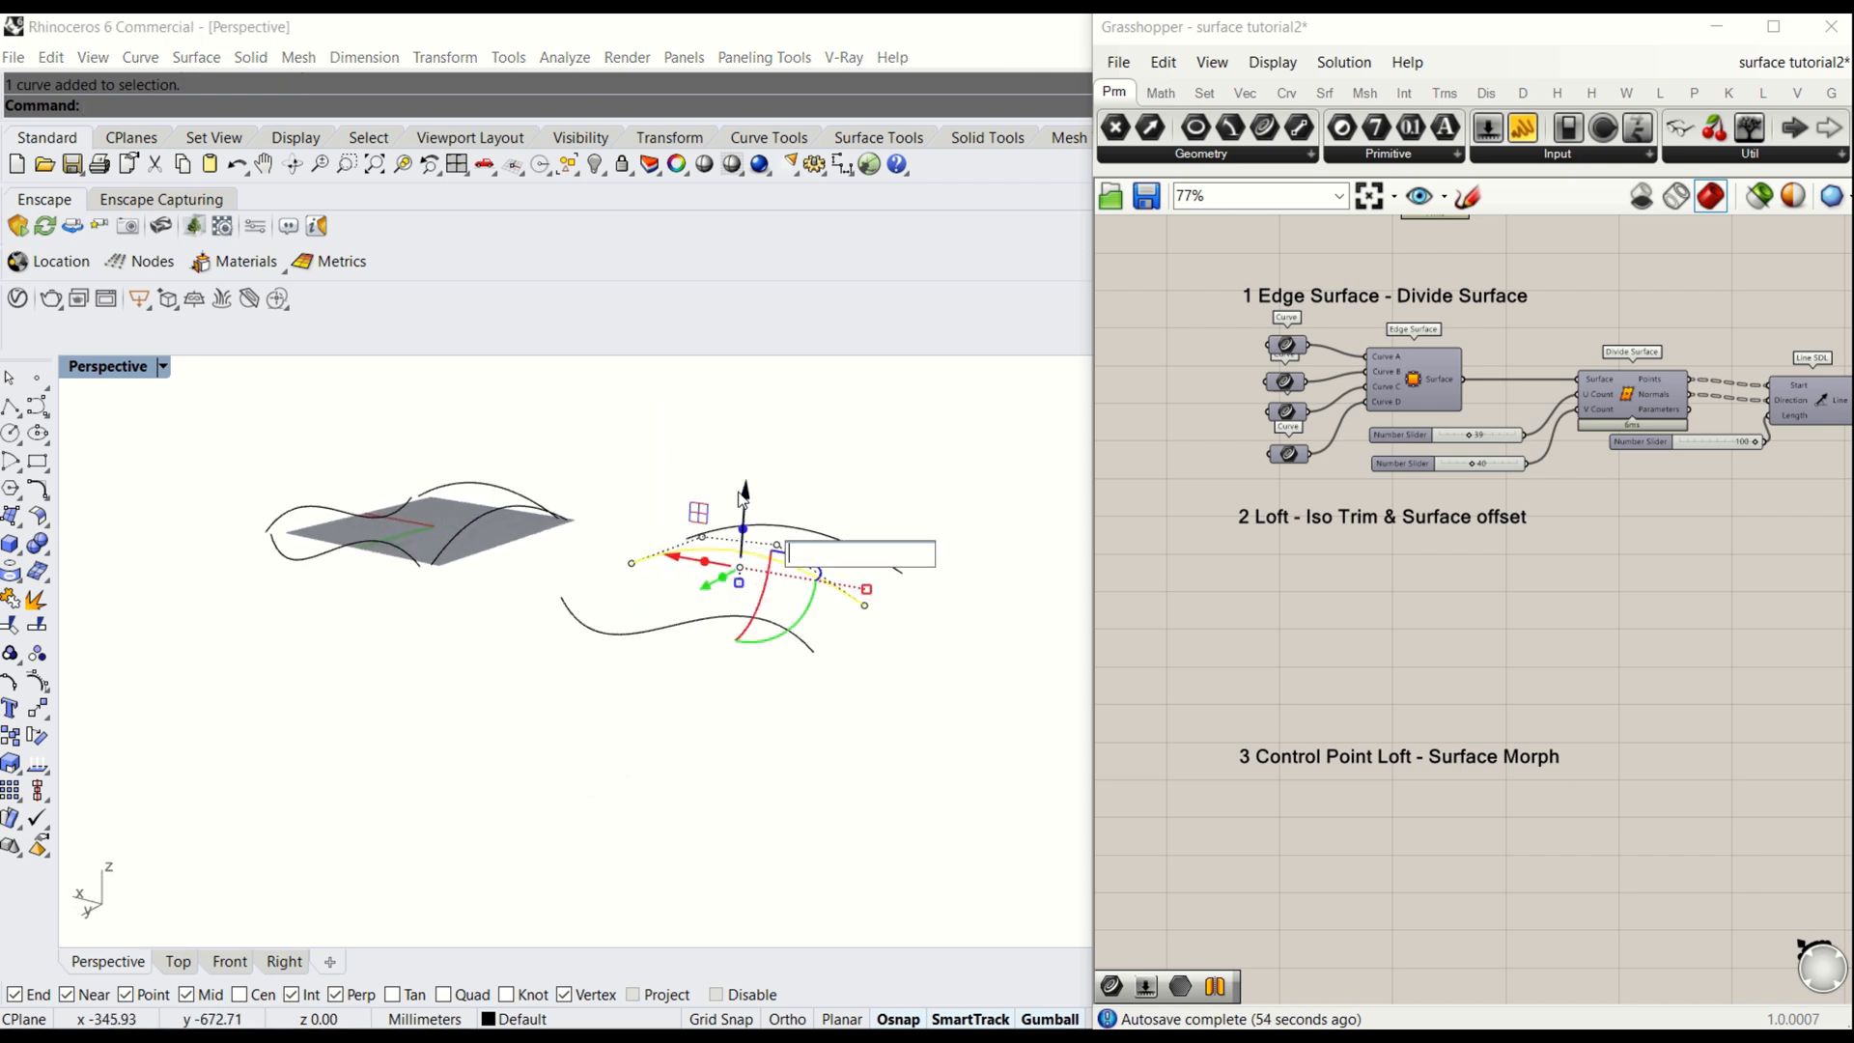
pyautogui.moveTo(745, 495); pyautogui.dragTo(783, 433)
pyautogui.hotkey('ctrl', 'z')
pyautogui.click(781, 546)
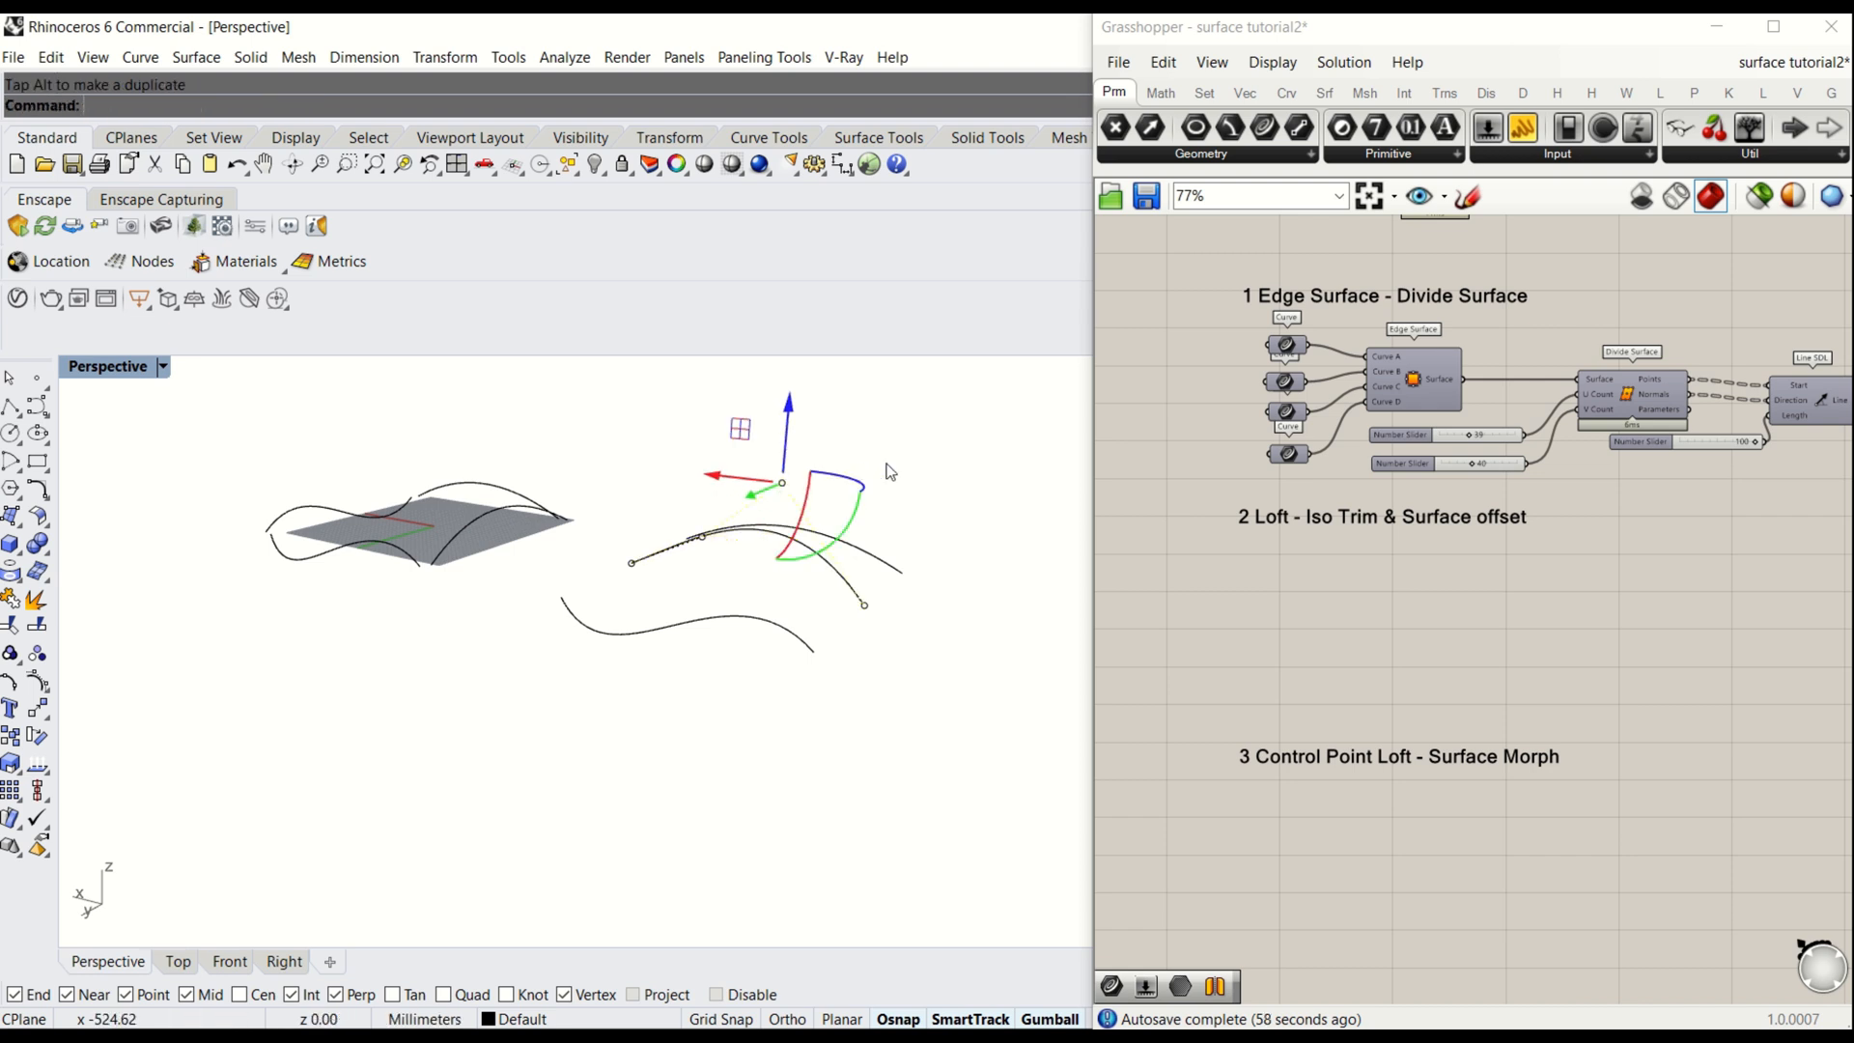
pyautogui.press('Escape')
pyautogui.press('Escape')
pyautogui.moveTo(886, 473); pyautogui.dragTo(860, 554, button='right')
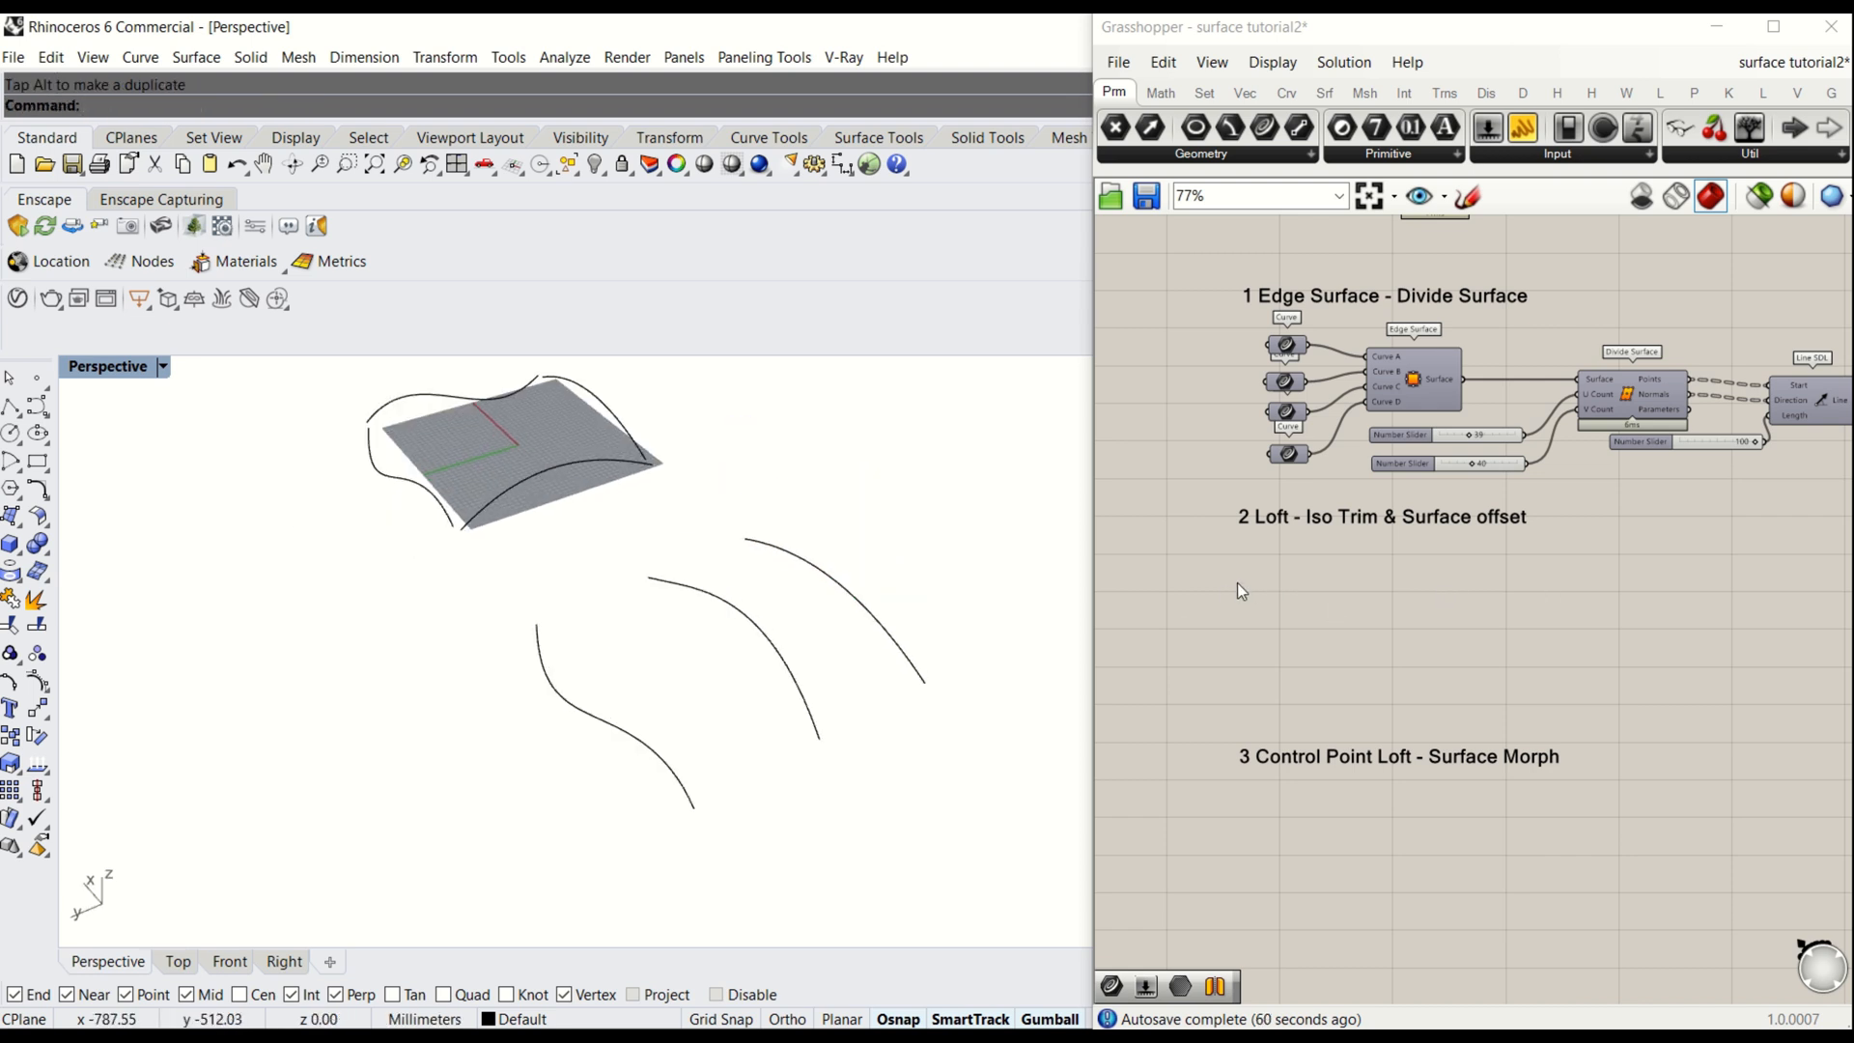
# - Add a Loft component in Grasshopper under the heading "2 Loft - Iso Trim & Surface offset"
pyautogui.scroll(1, 1294, 576)
pyautogui.doubleClick(1290, 618)
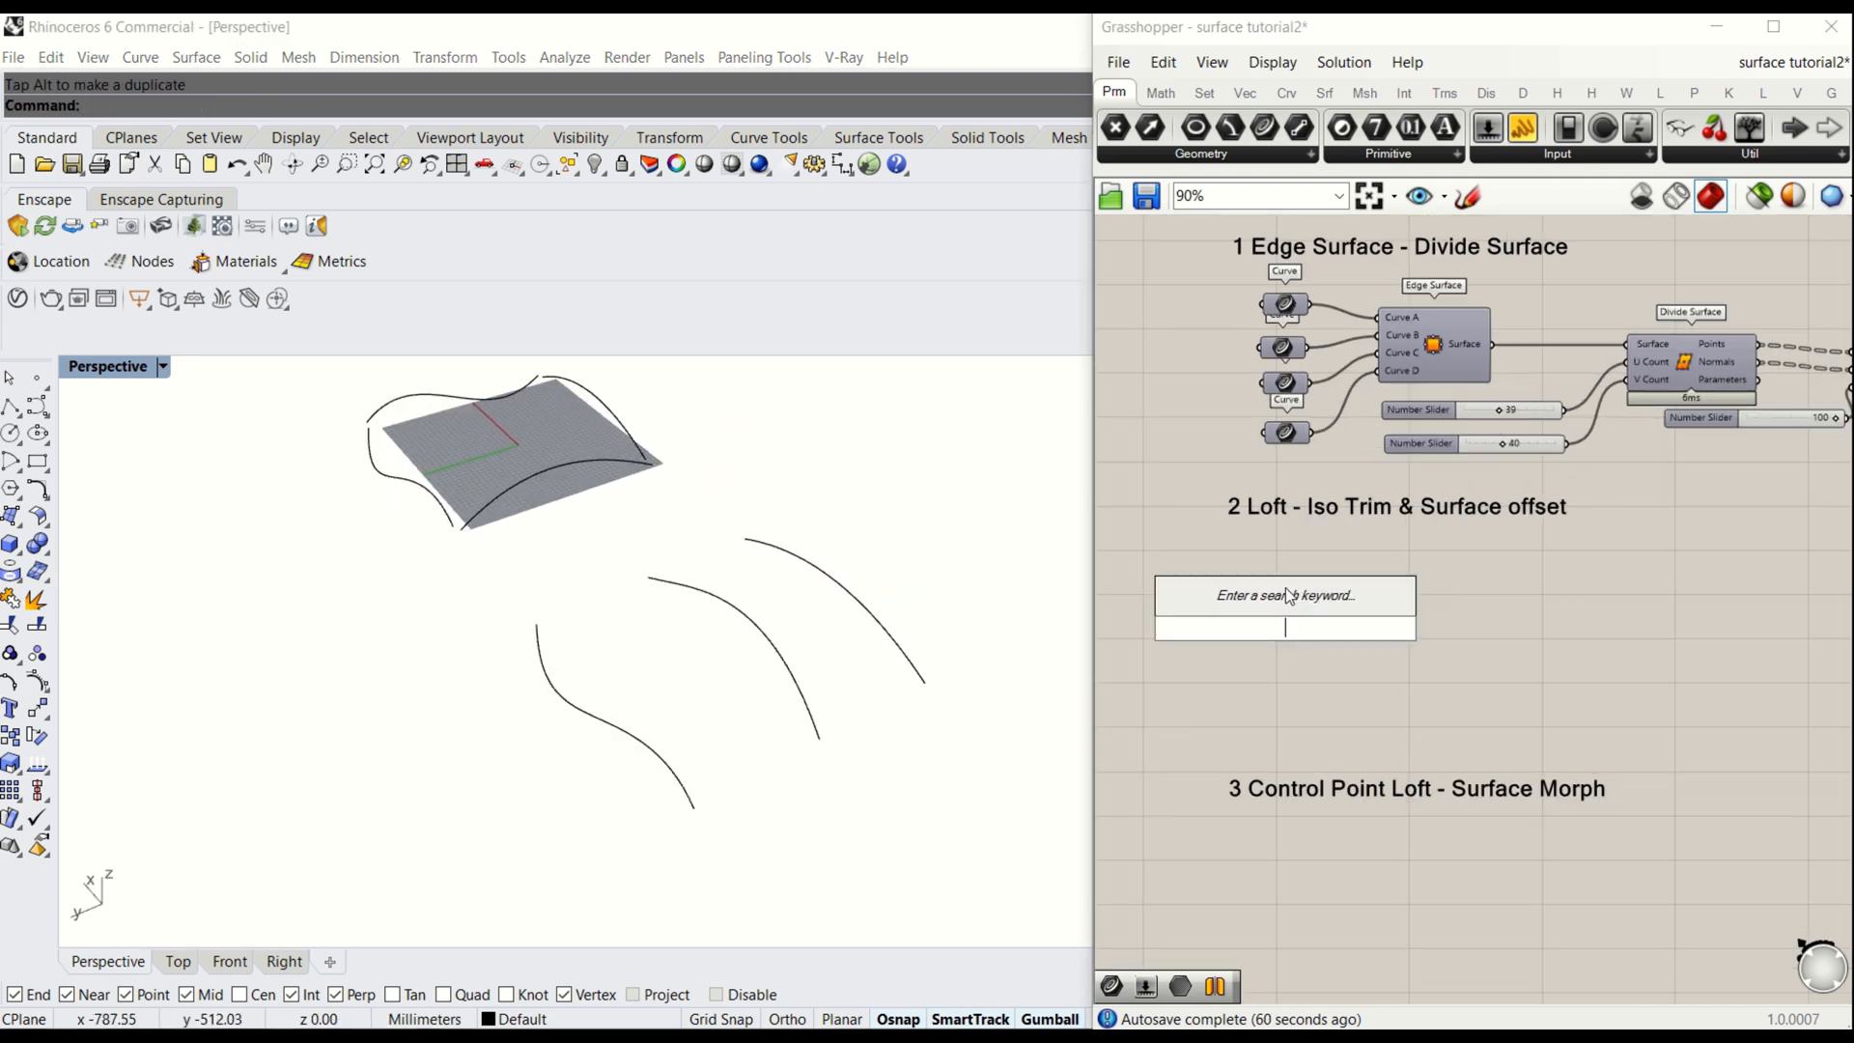
pyautogui.write('loft')
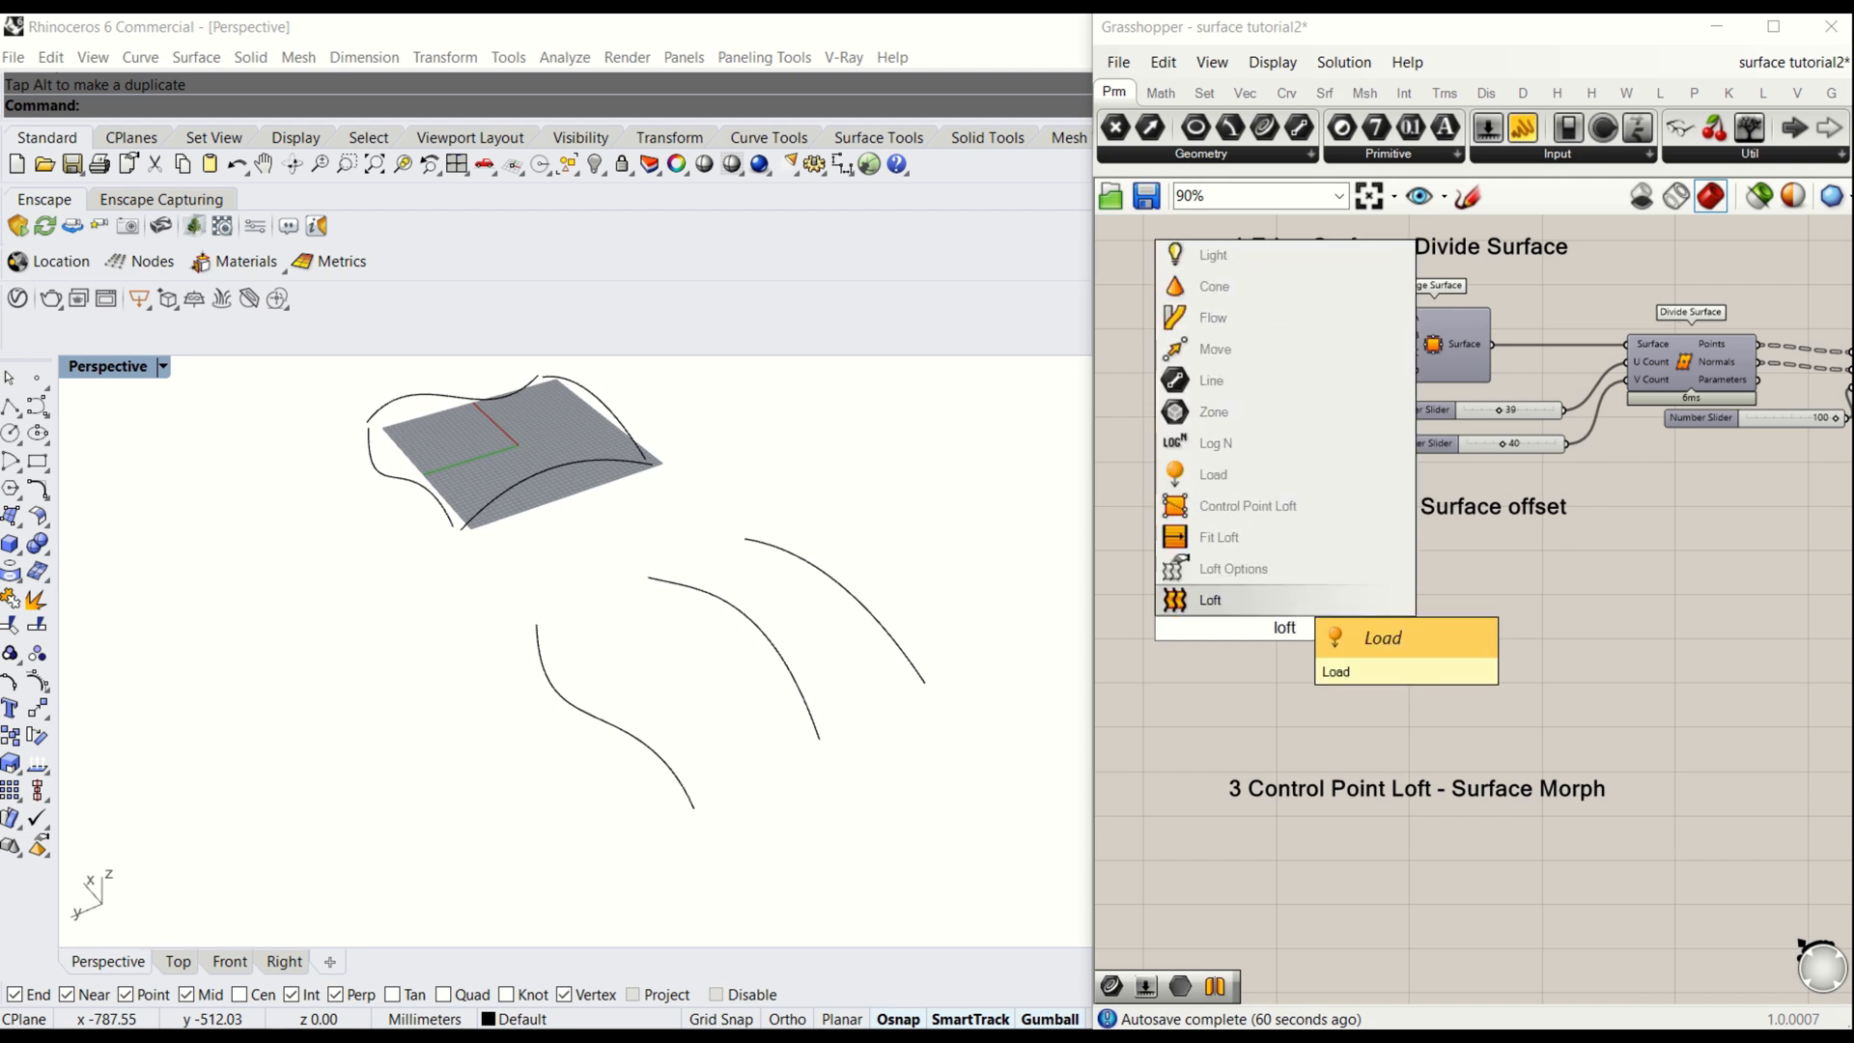
pyautogui.click(1284, 591)
pyautogui.moveTo(830, 628); pyautogui.dragTo(882, 589, button='right')
pyautogui.moveTo(1288, 635); pyautogui.dragTo(1427, 623)
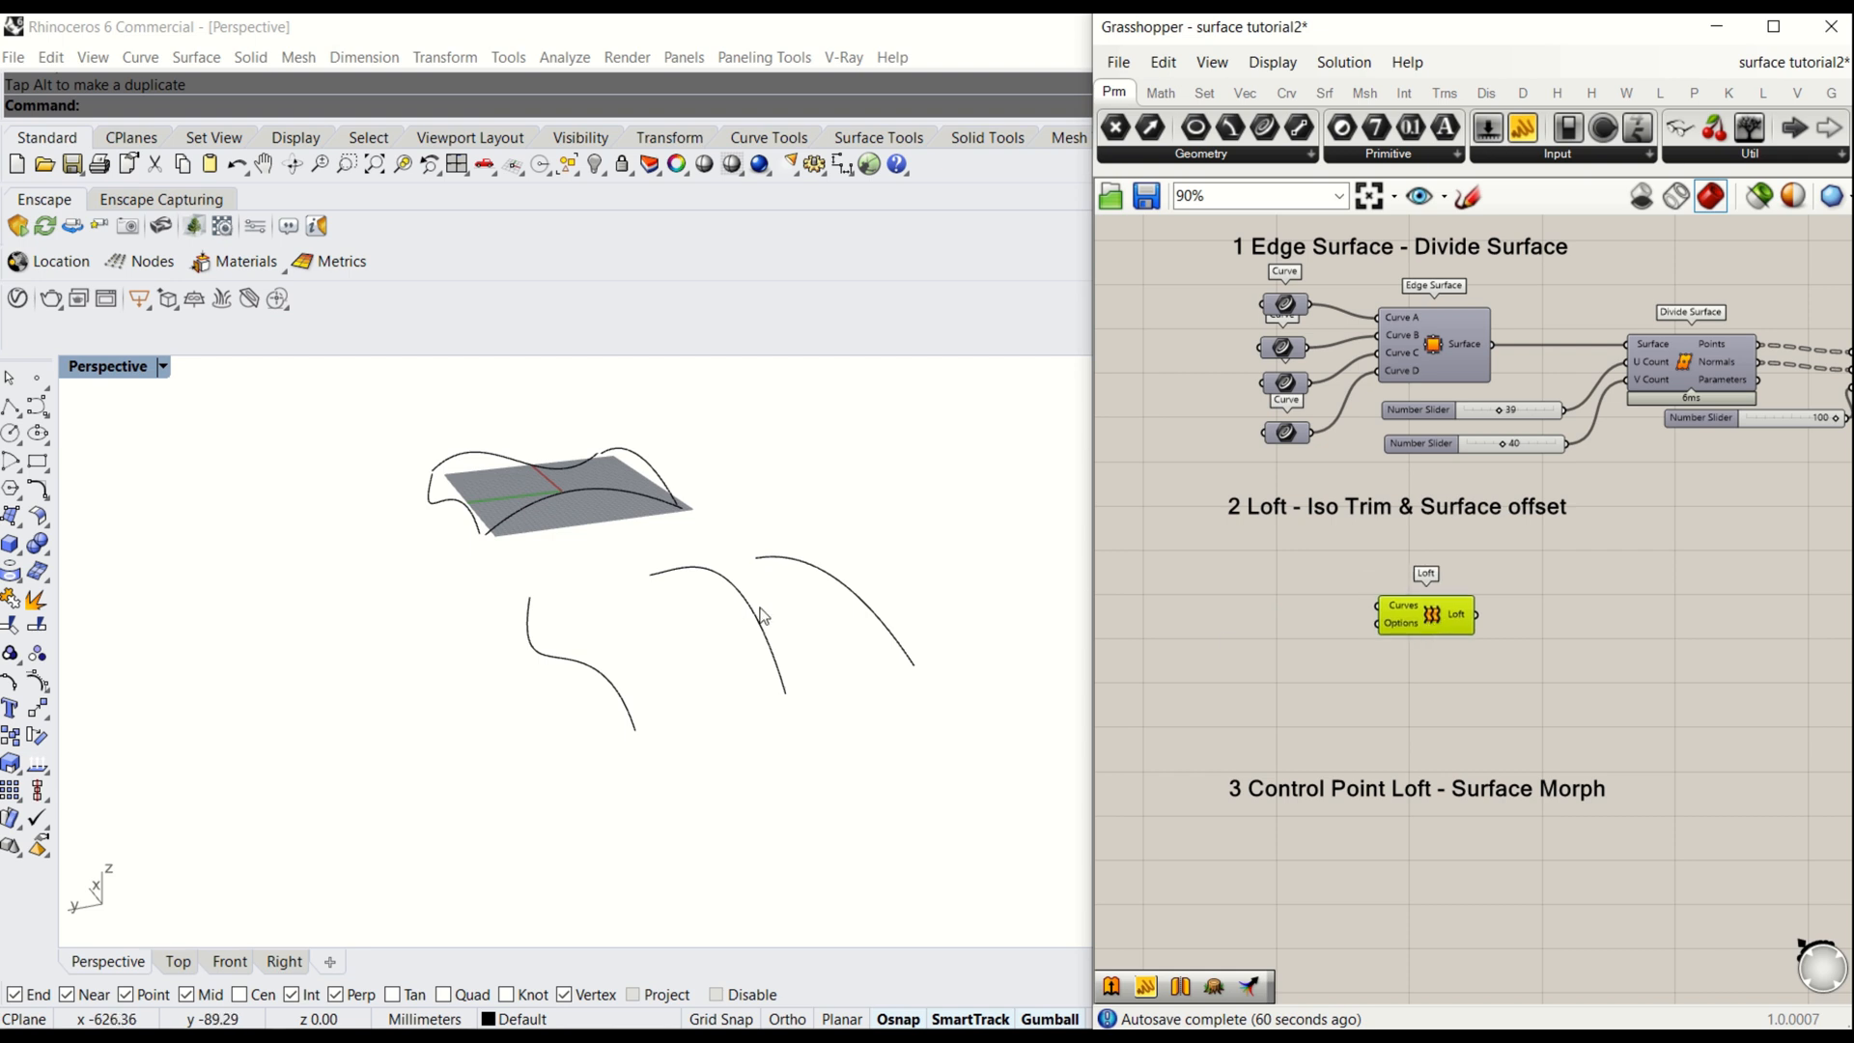
# - Add a Curve parameter beside the Loft component and duplicate it to make a stack of three
pyautogui.moveTo(773, 605); pyautogui.dragTo(788, 639, button='right')
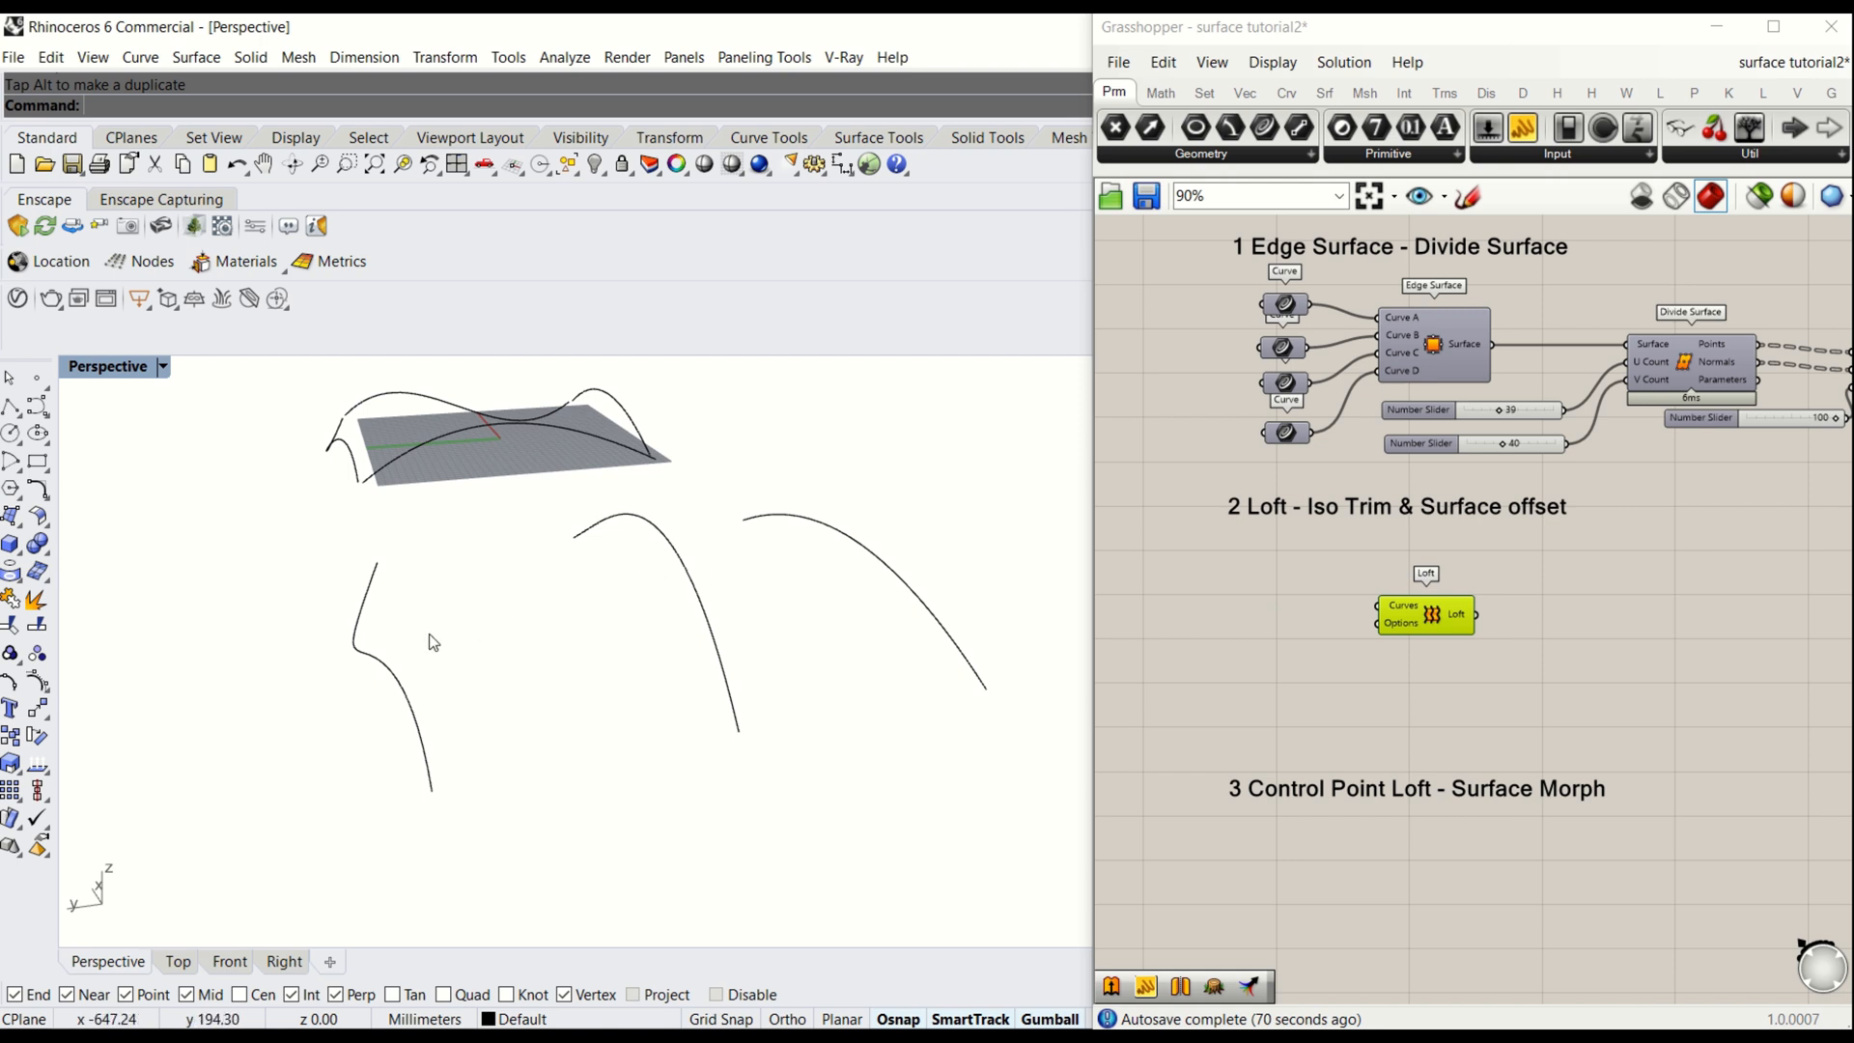
pyautogui.doubleClick(1228, 605)
pyautogui.write('curve')
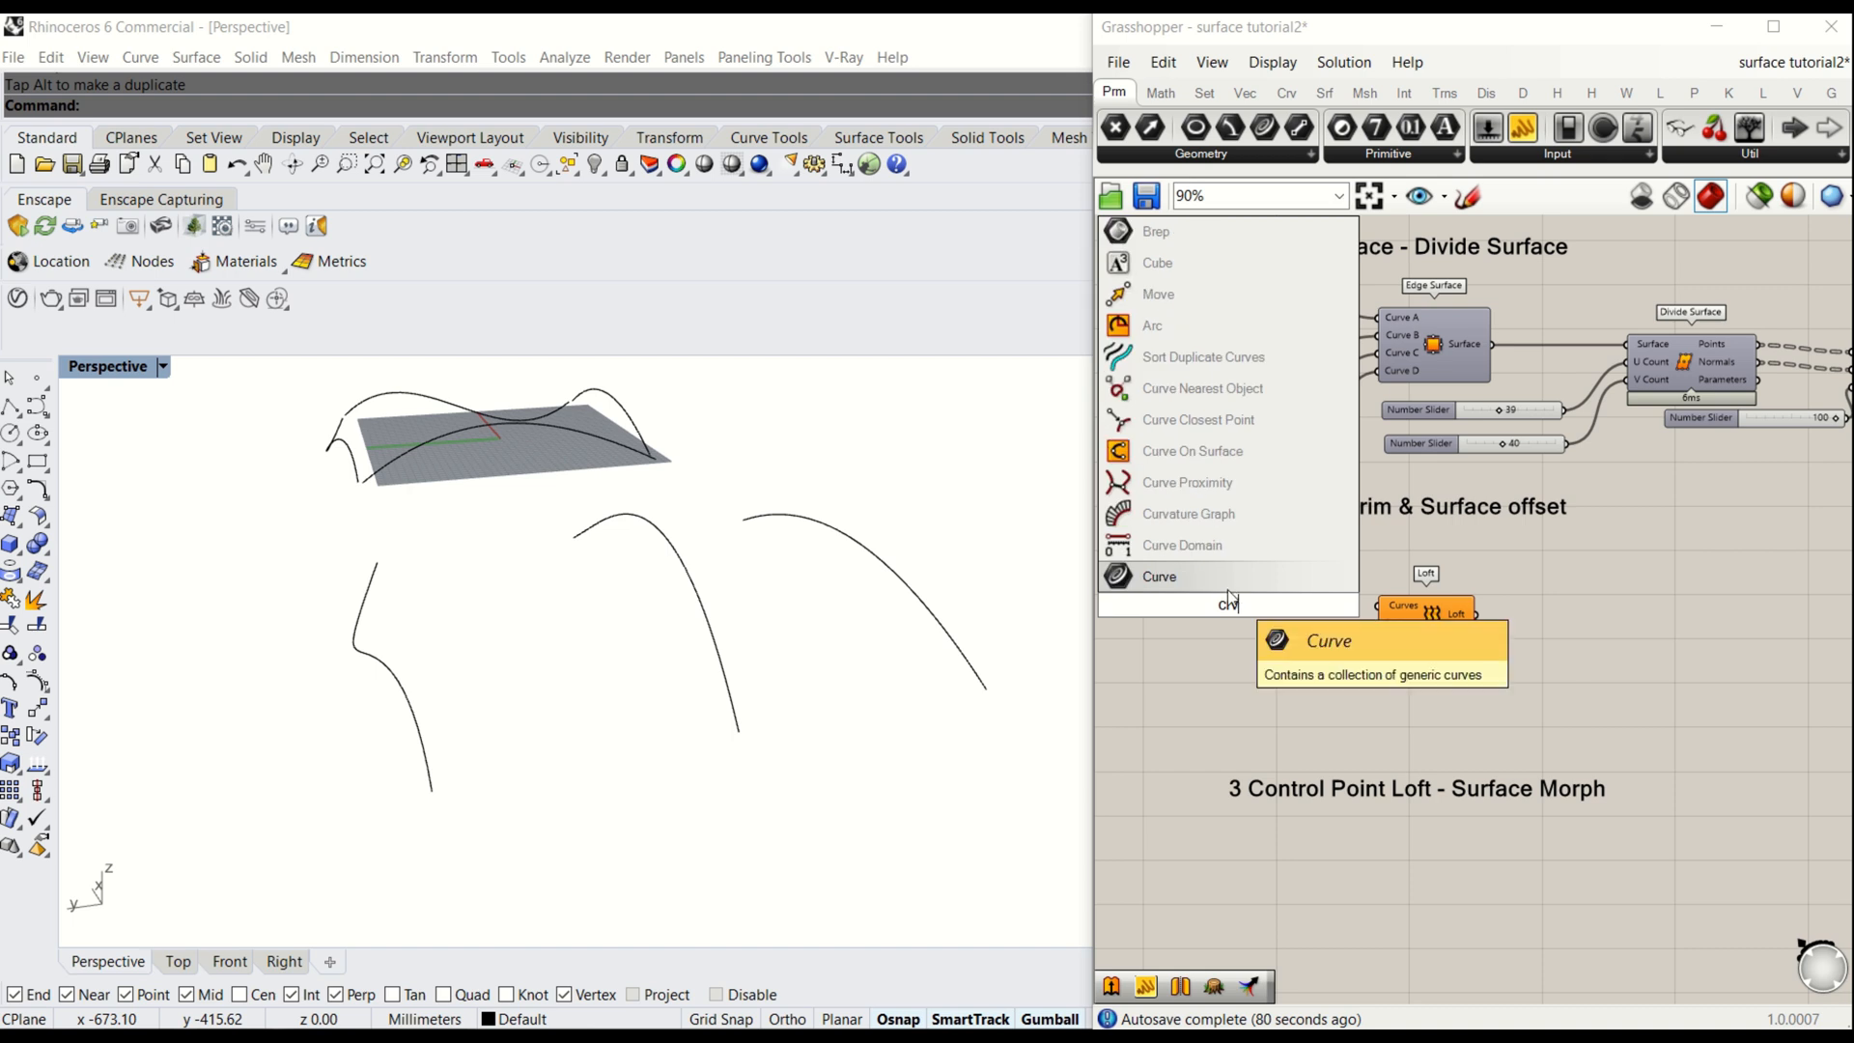
pyautogui.press('Return')
pyautogui.keyDown('alt'); pyautogui.moveTo(1249, 590); pyautogui.dragTo(1254, 629); pyautogui.keyUp('alt')
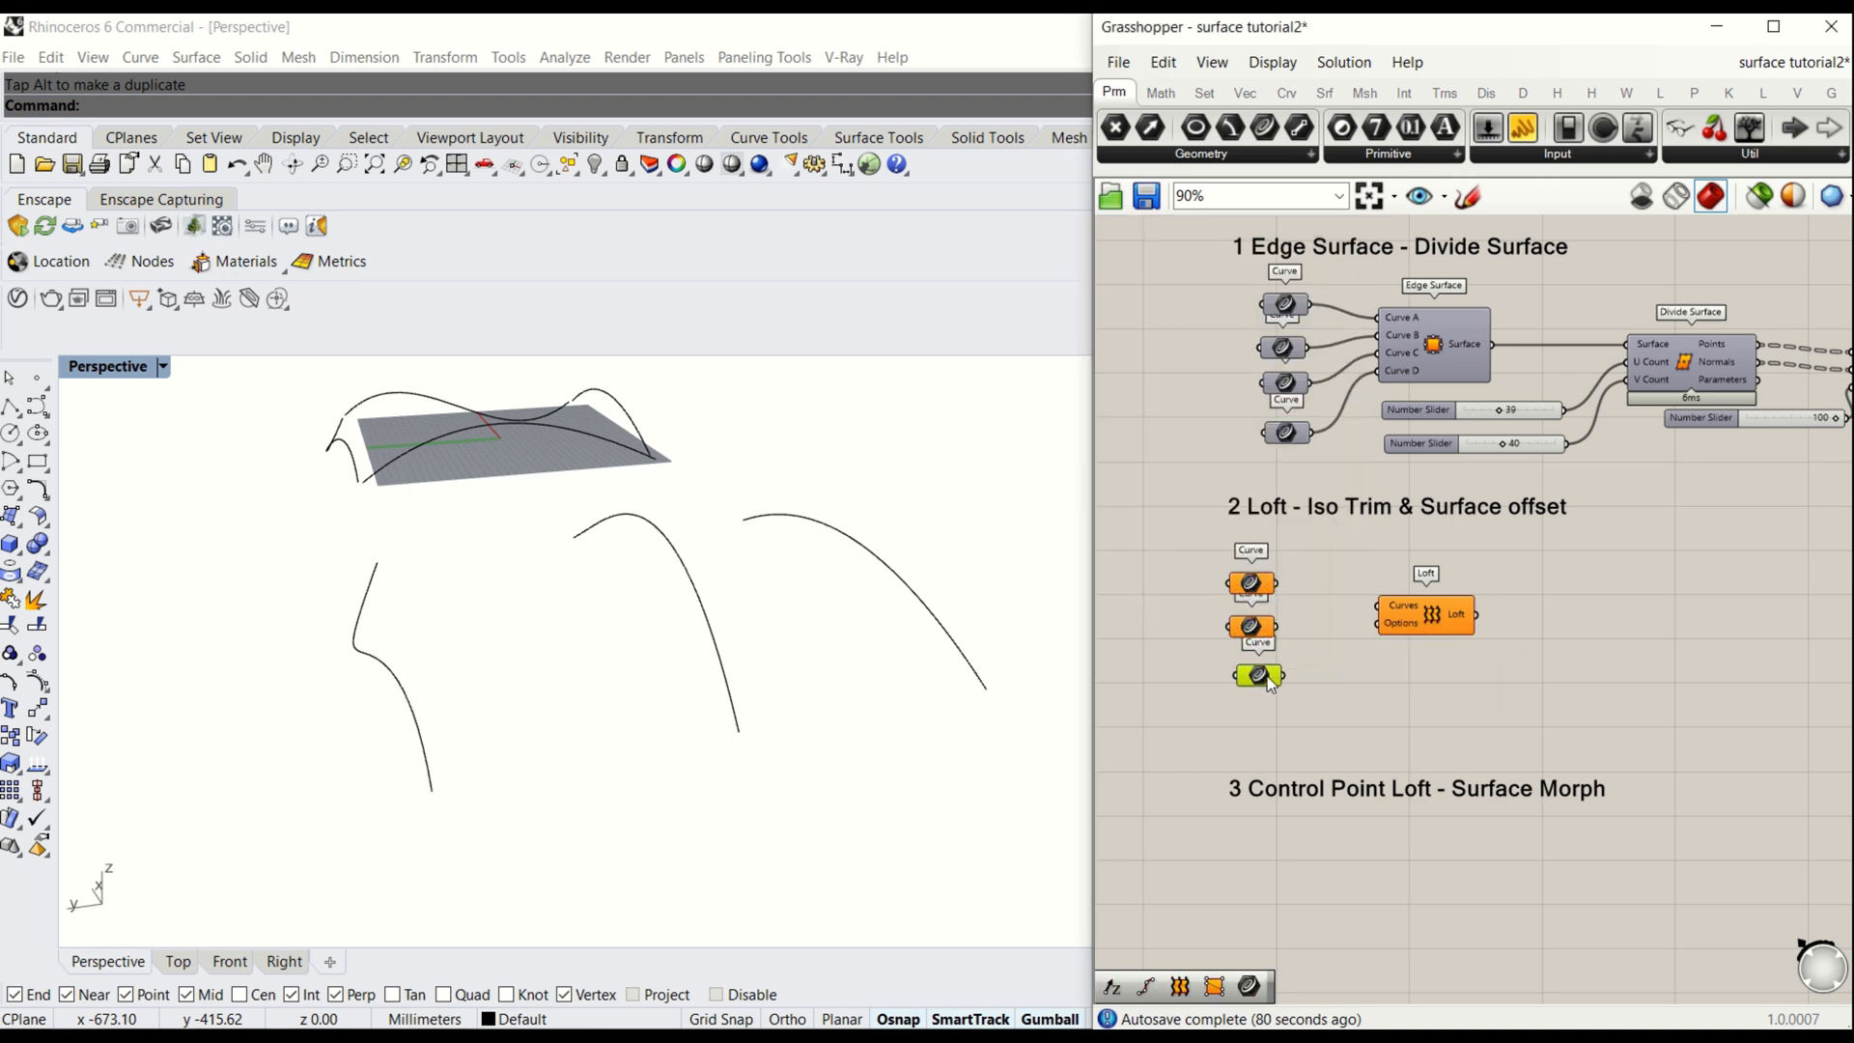
# - Reference the three new Rhino curves in order, one in each of the three Curve parameters
pyautogui.rightClick(1252, 584)
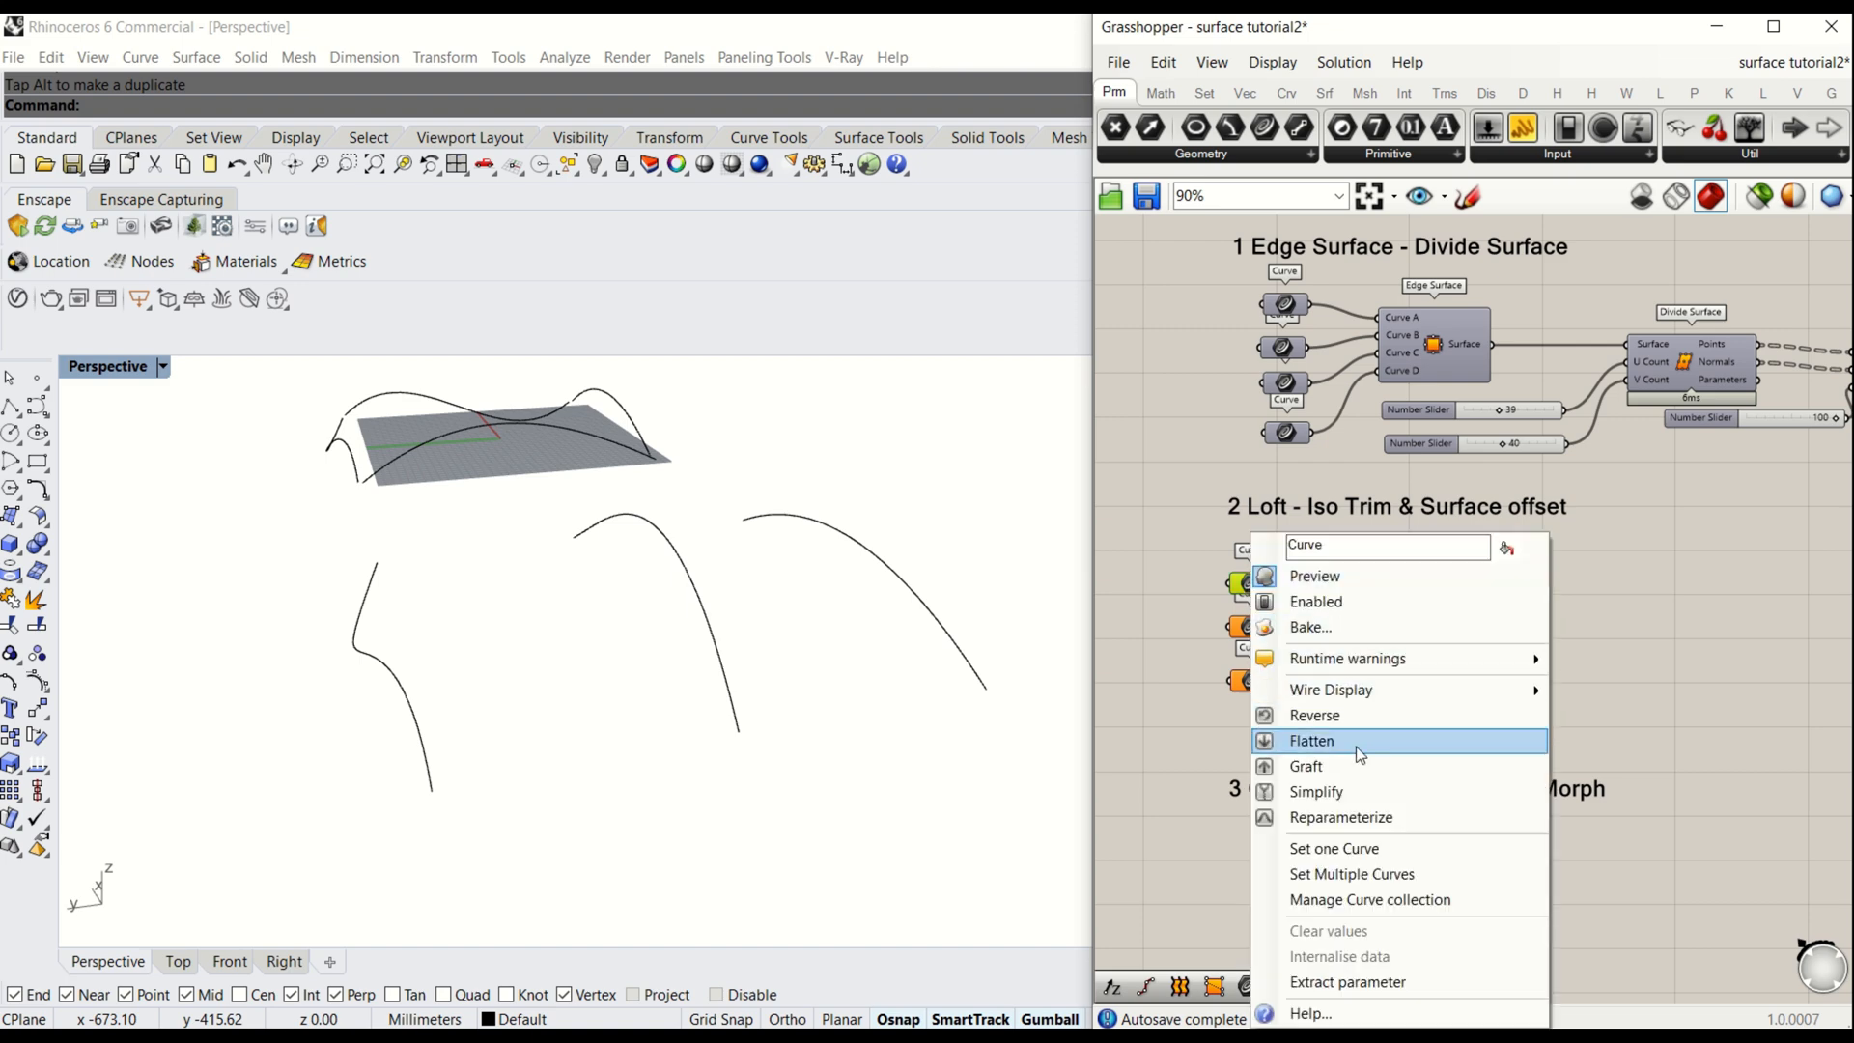
pyautogui.click(1359, 846)
pyautogui.moveTo(972, 527); pyautogui.dragTo(872, 665)
pyautogui.rightClick(1252, 625)
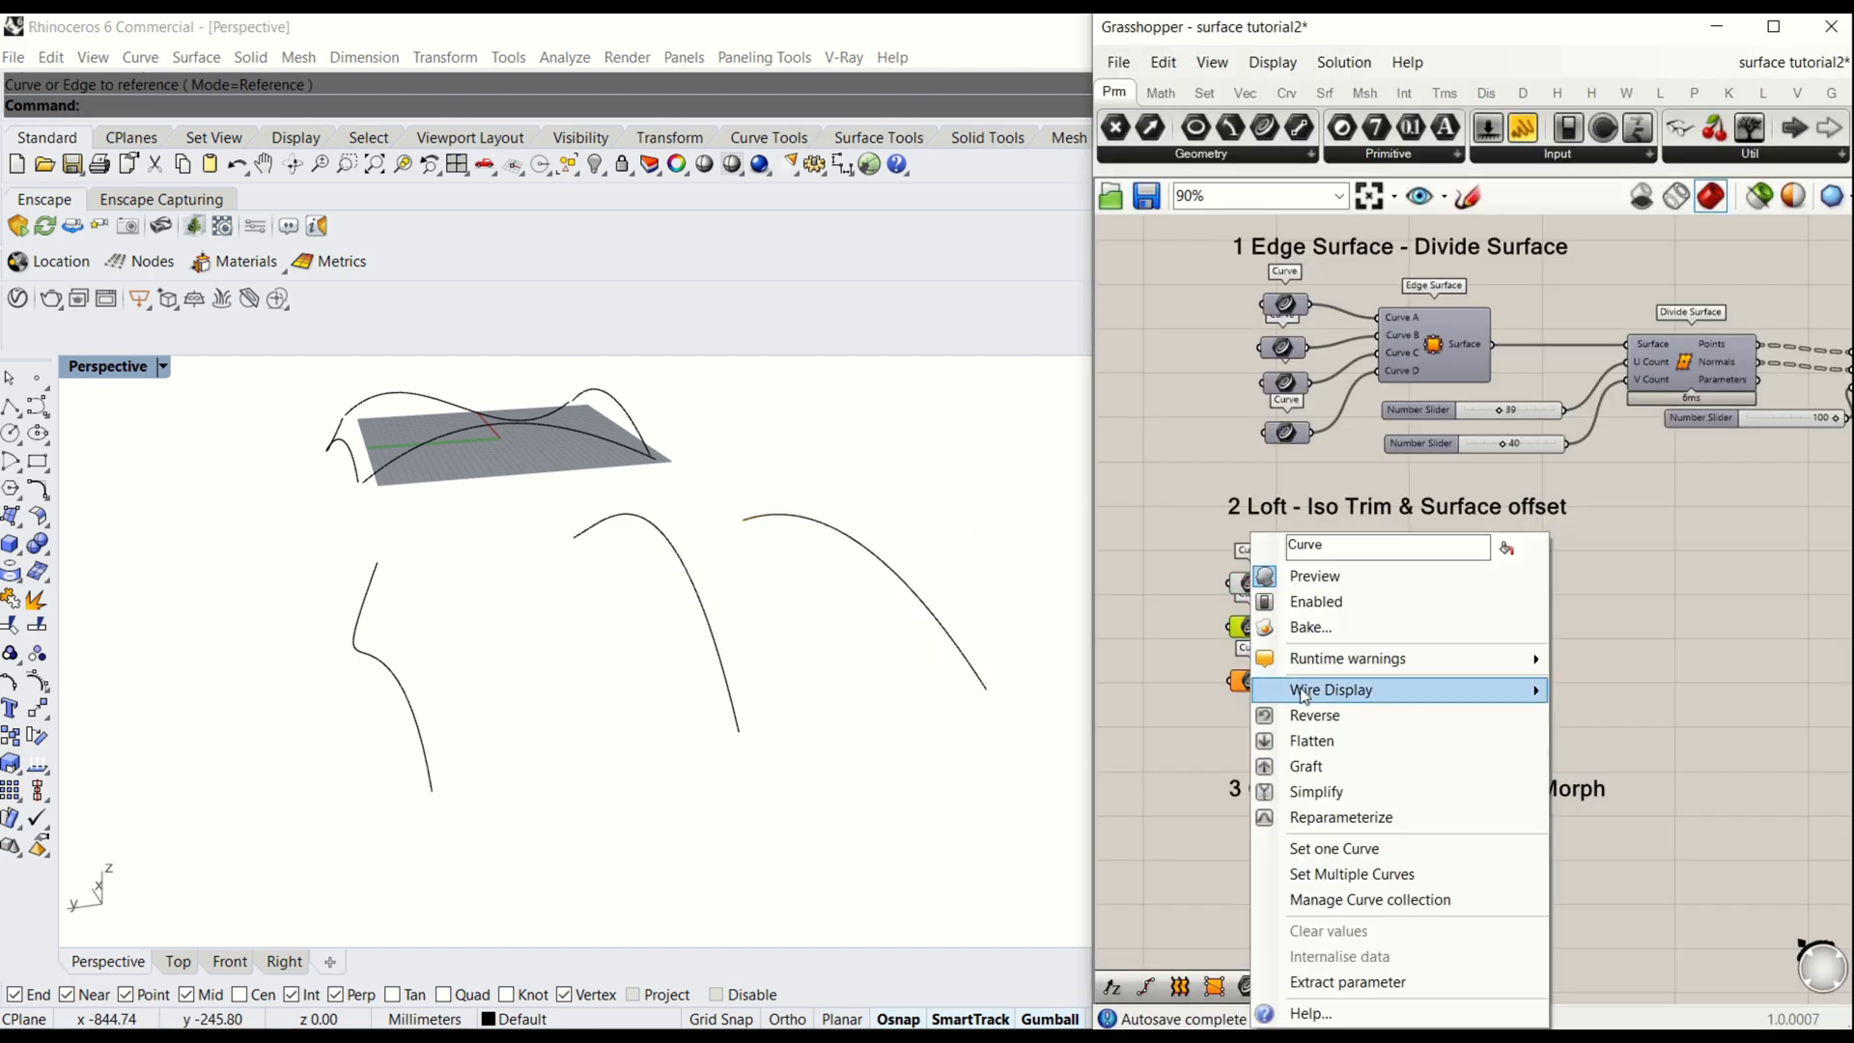
pyautogui.click(1352, 844)
pyautogui.moveTo(802, 576); pyautogui.dragTo(648, 666)
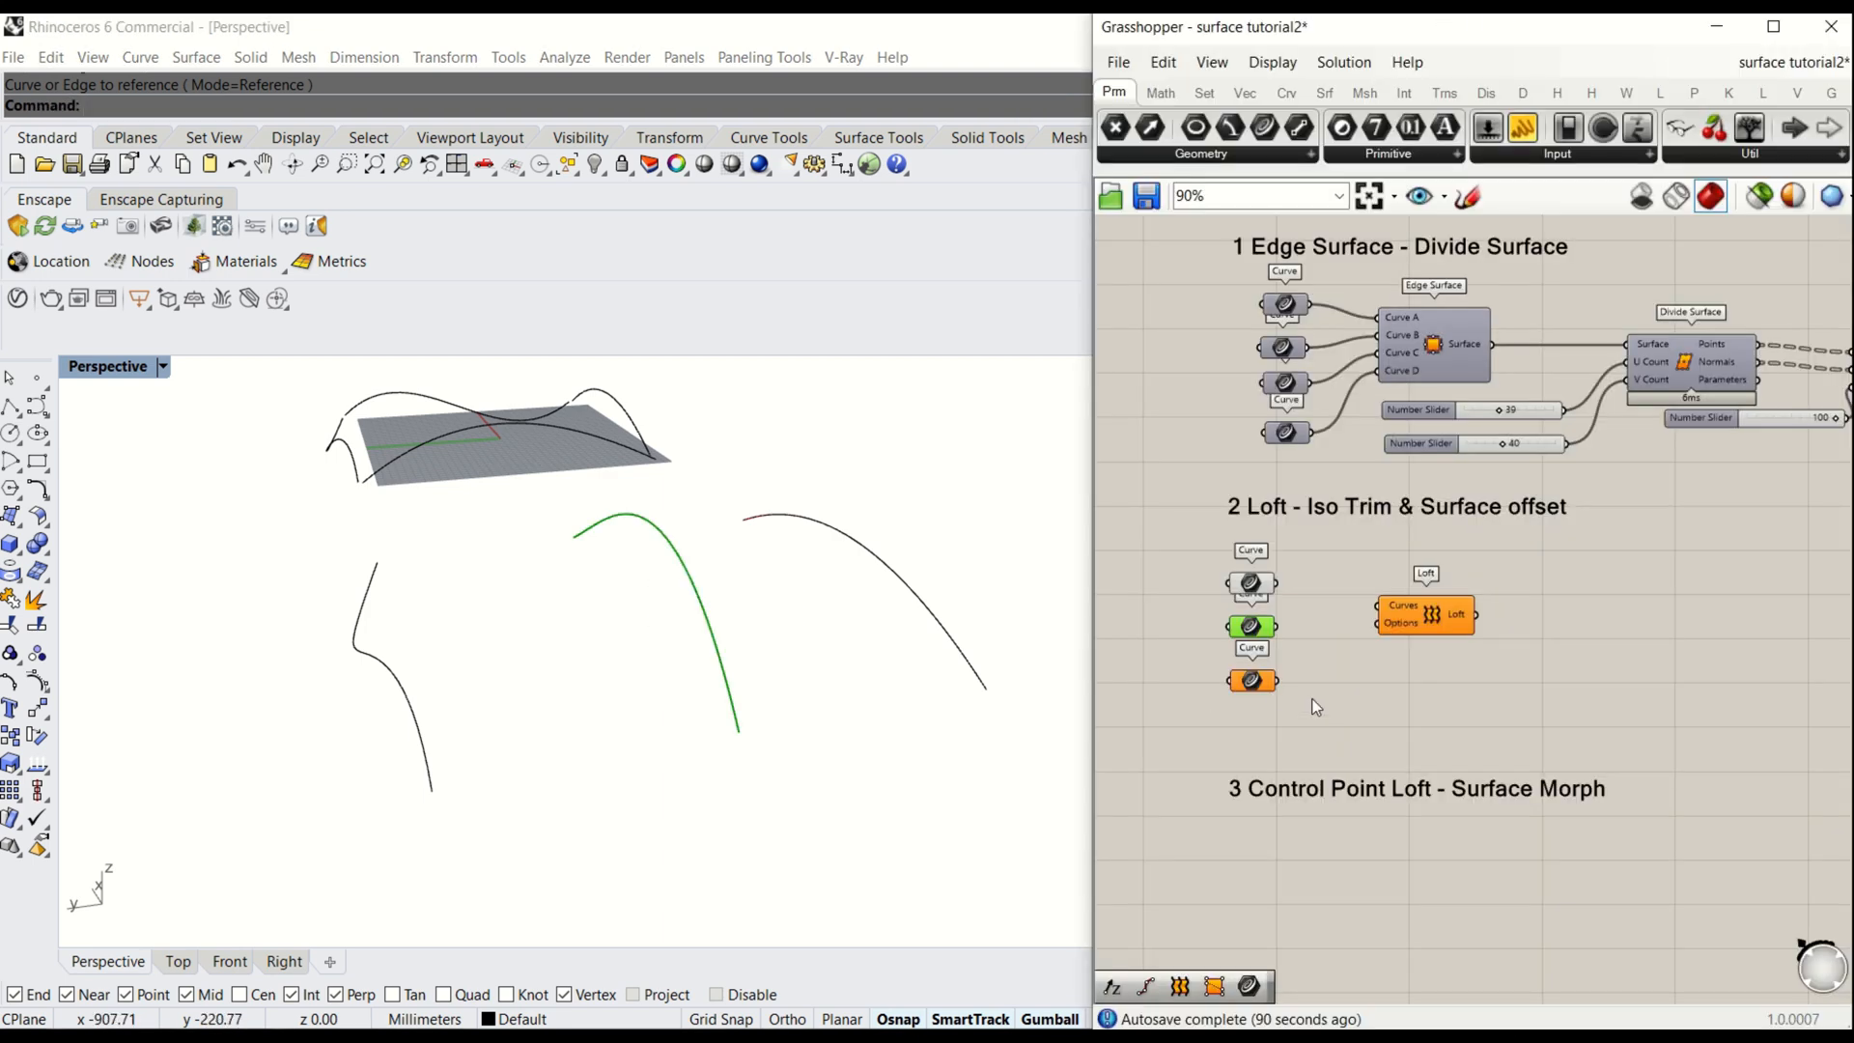
pyautogui.rightClick(1254, 682)
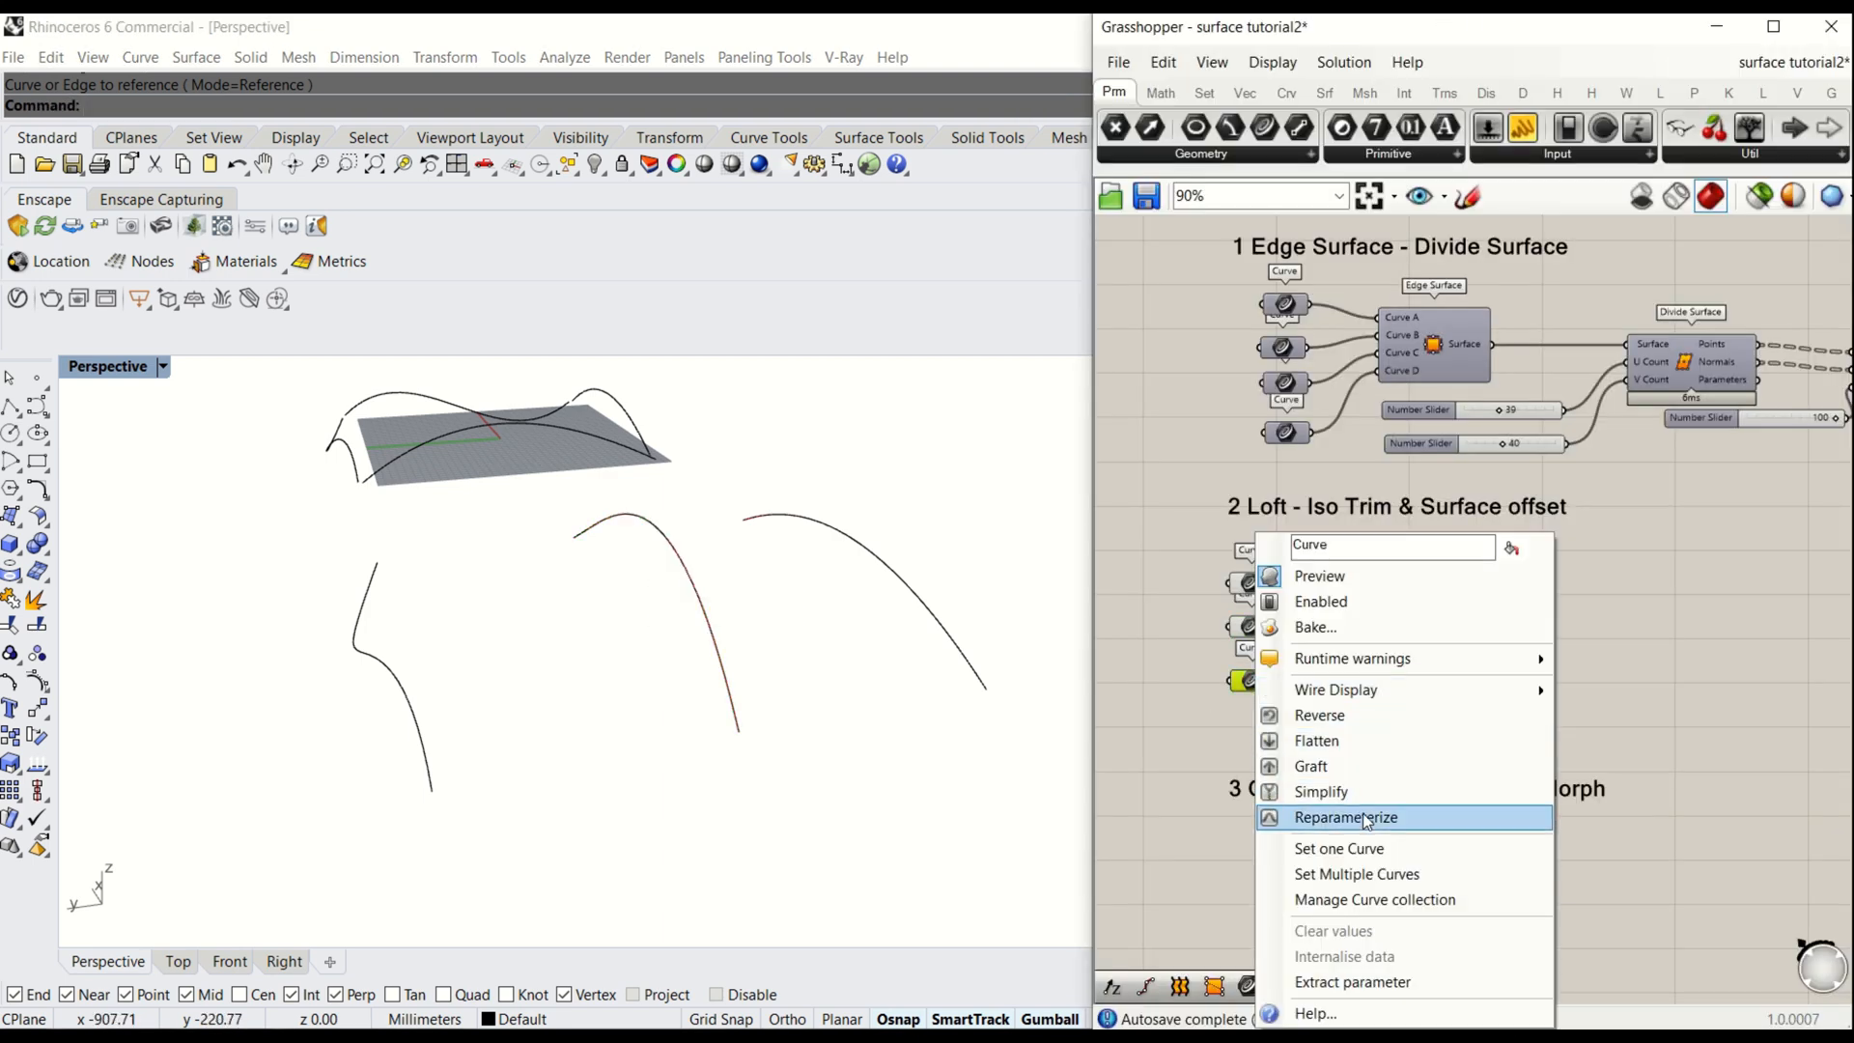
pyautogui.click(1375, 853)
pyautogui.moveTo(512, 650); pyautogui.dragTo(403, 695)
pyautogui.click(1342, 688)
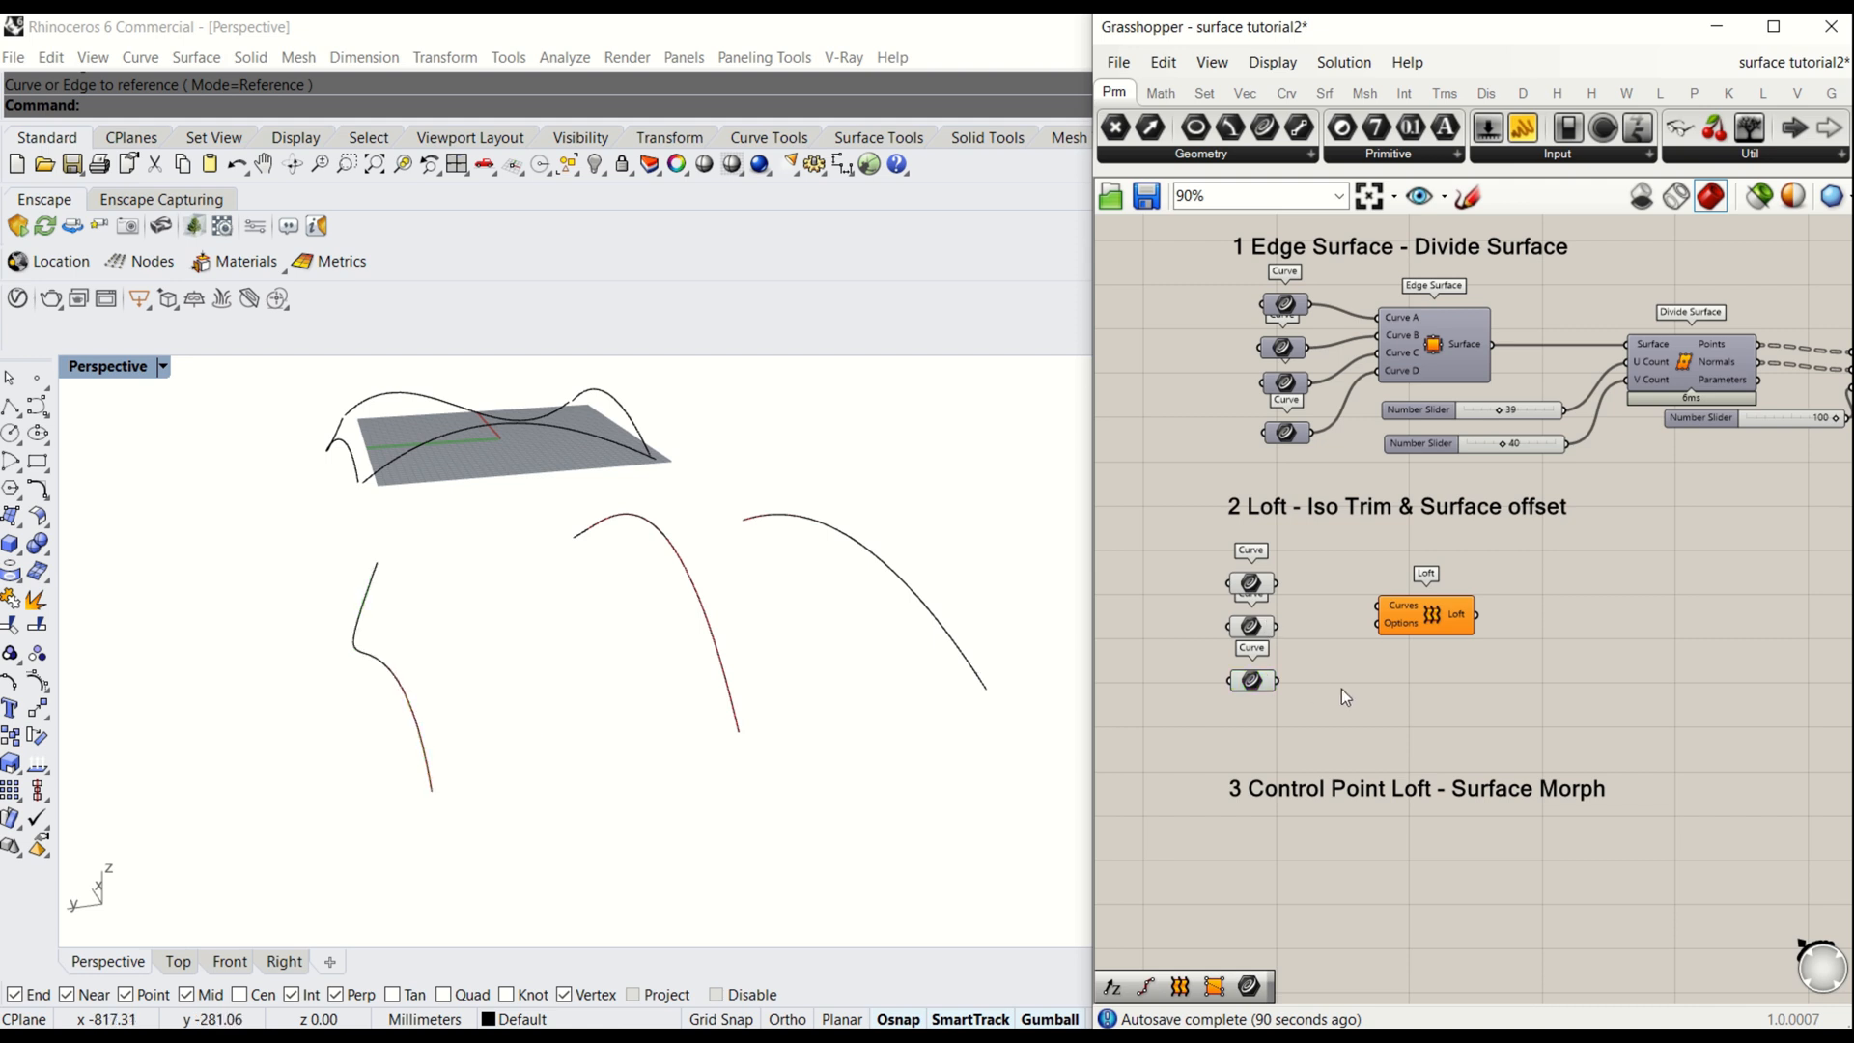
# - Connect all three Curve parameters to the Curves input of the Loft component
pyautogui.click(1430, 619)
pyautogui.moveTo(1429, 619); pyautogui.dragTo(1426, 603)
pyautogui.click(1323, 593)
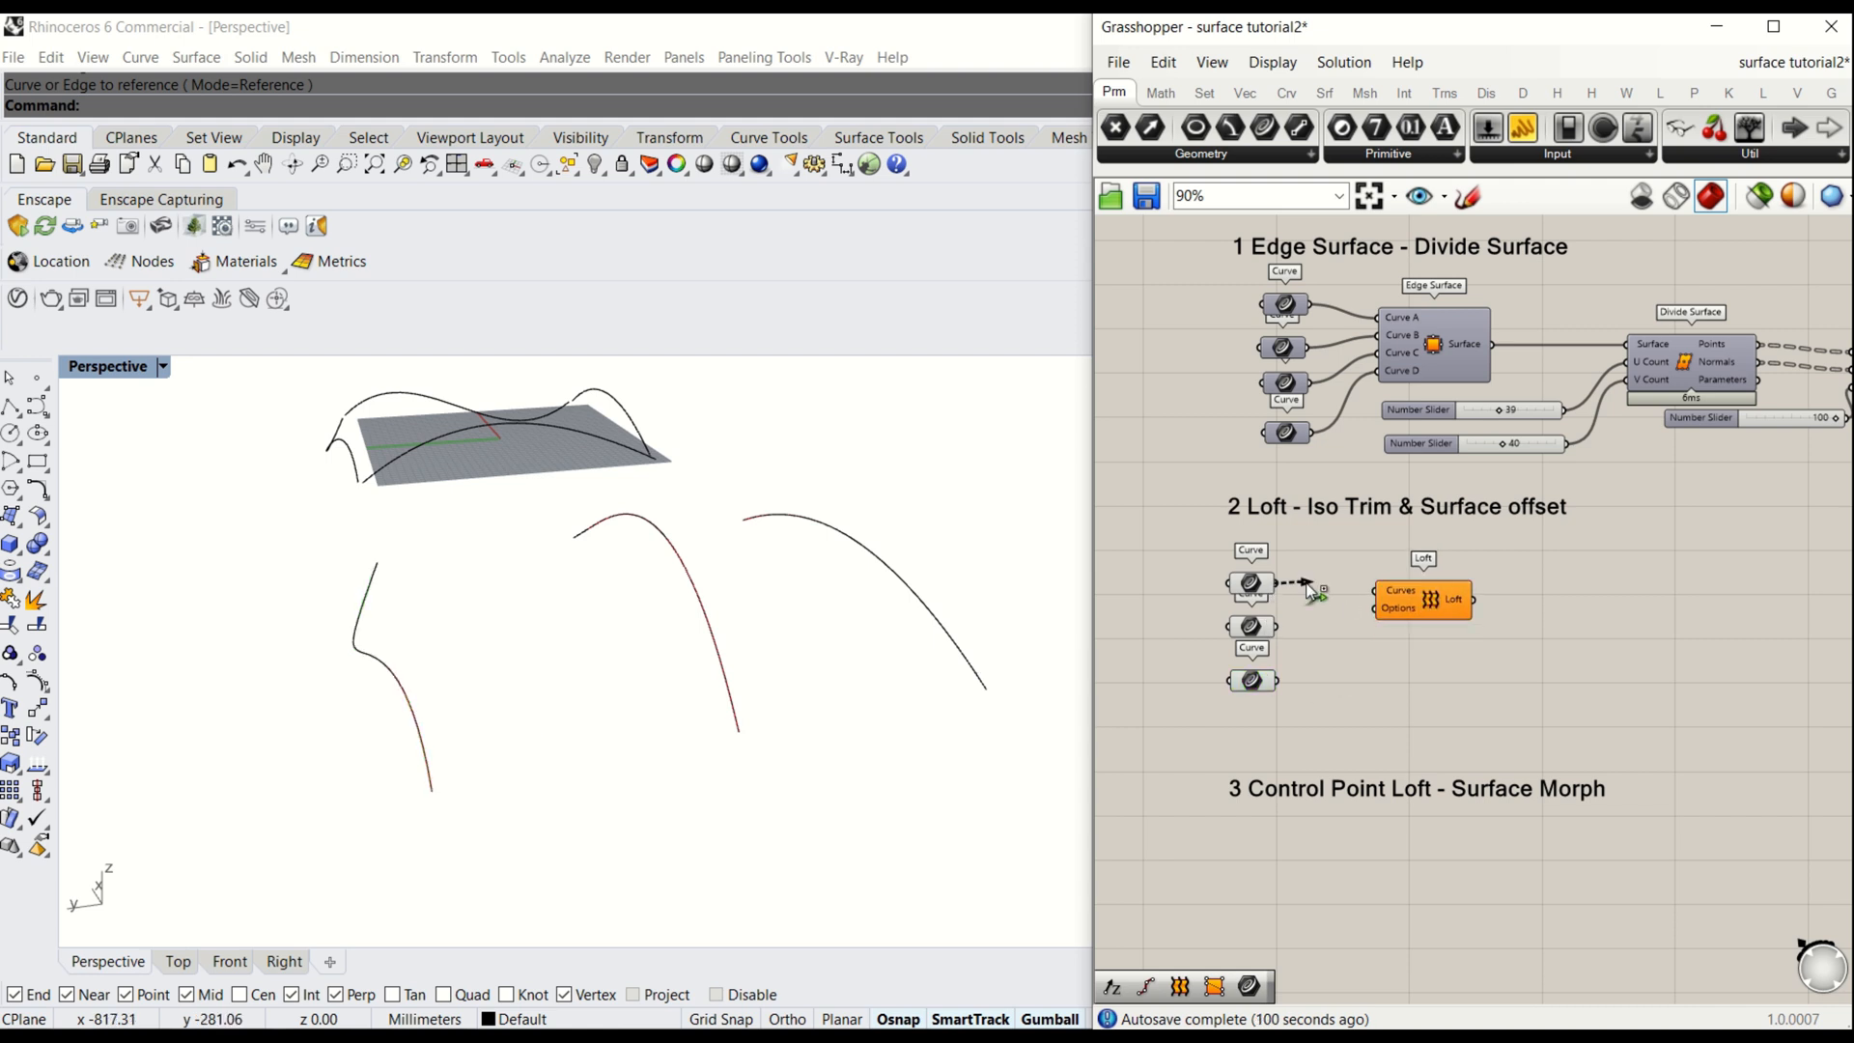
pyautogui.moveTo(1307, 585); pyautogui.dragTo(1377, 590)
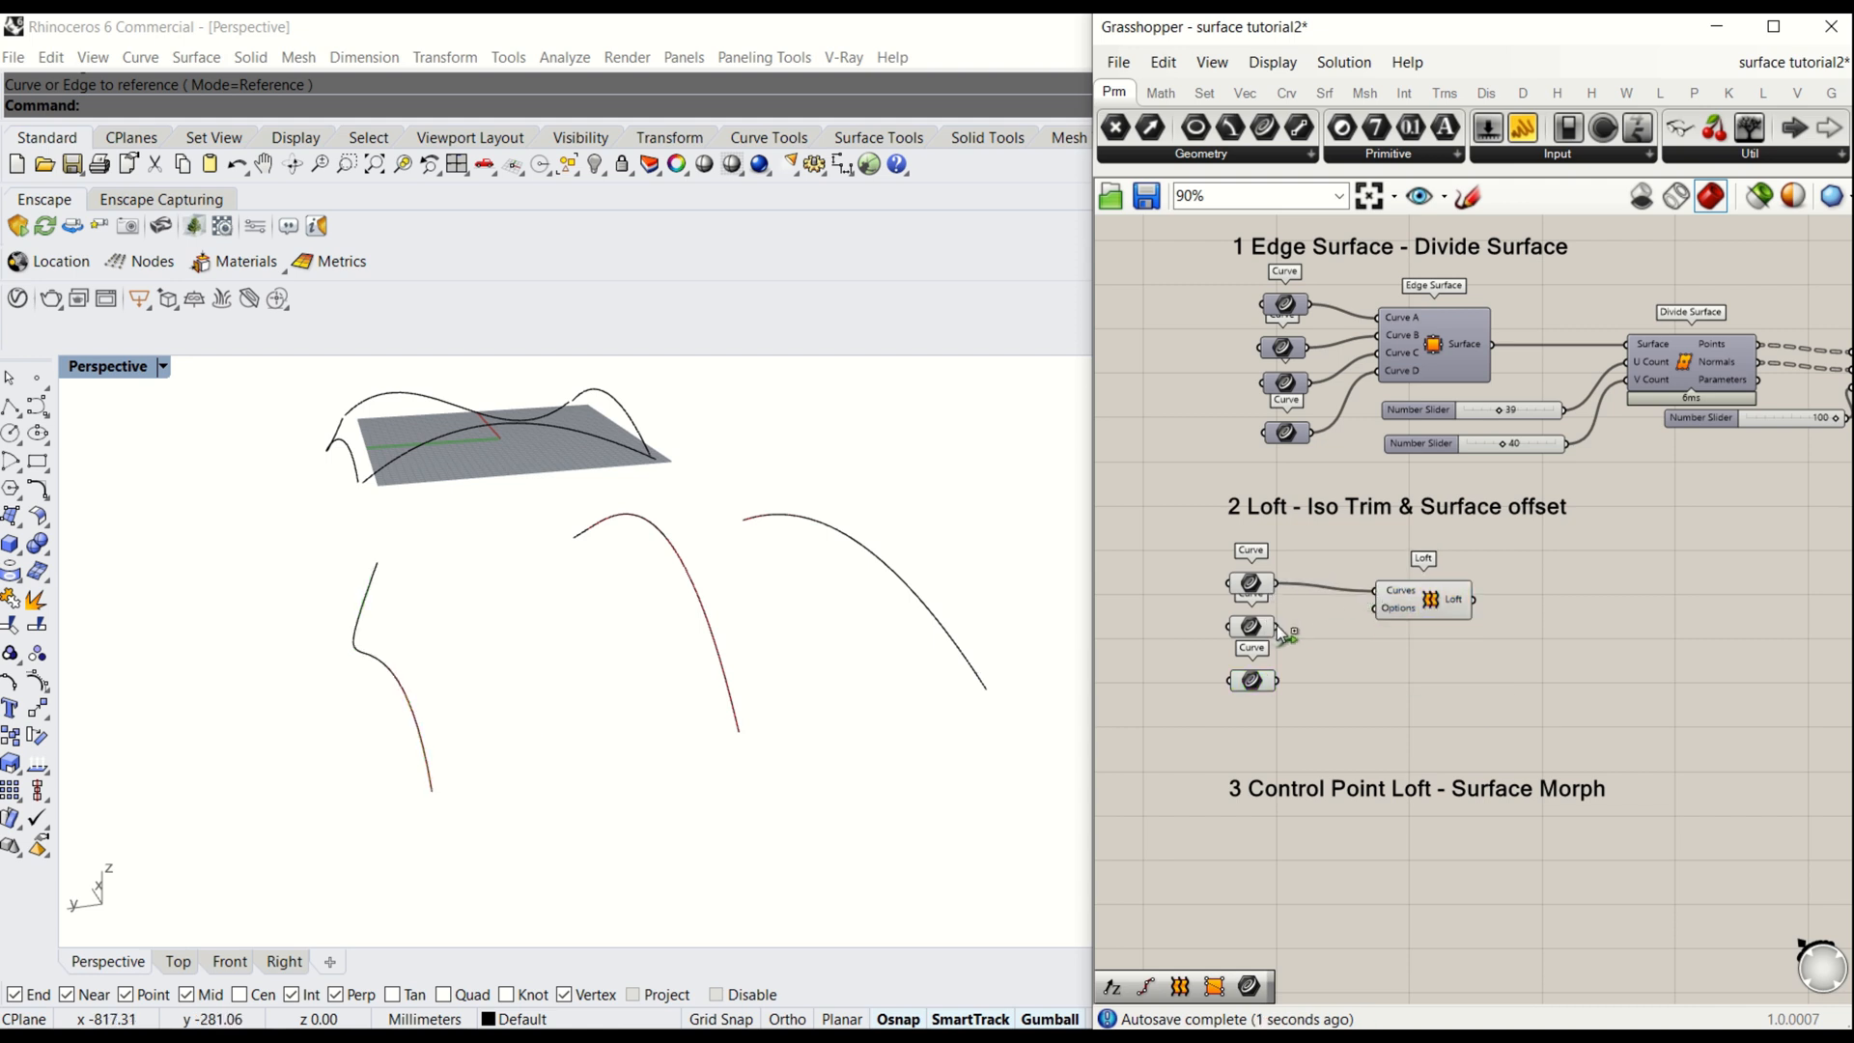
pyautogui.keyDown('shift'); pyautogui.moveTo(1277, 624); pyautogui.dragTo(1376, 590); pyautogui.keyUp('shift')
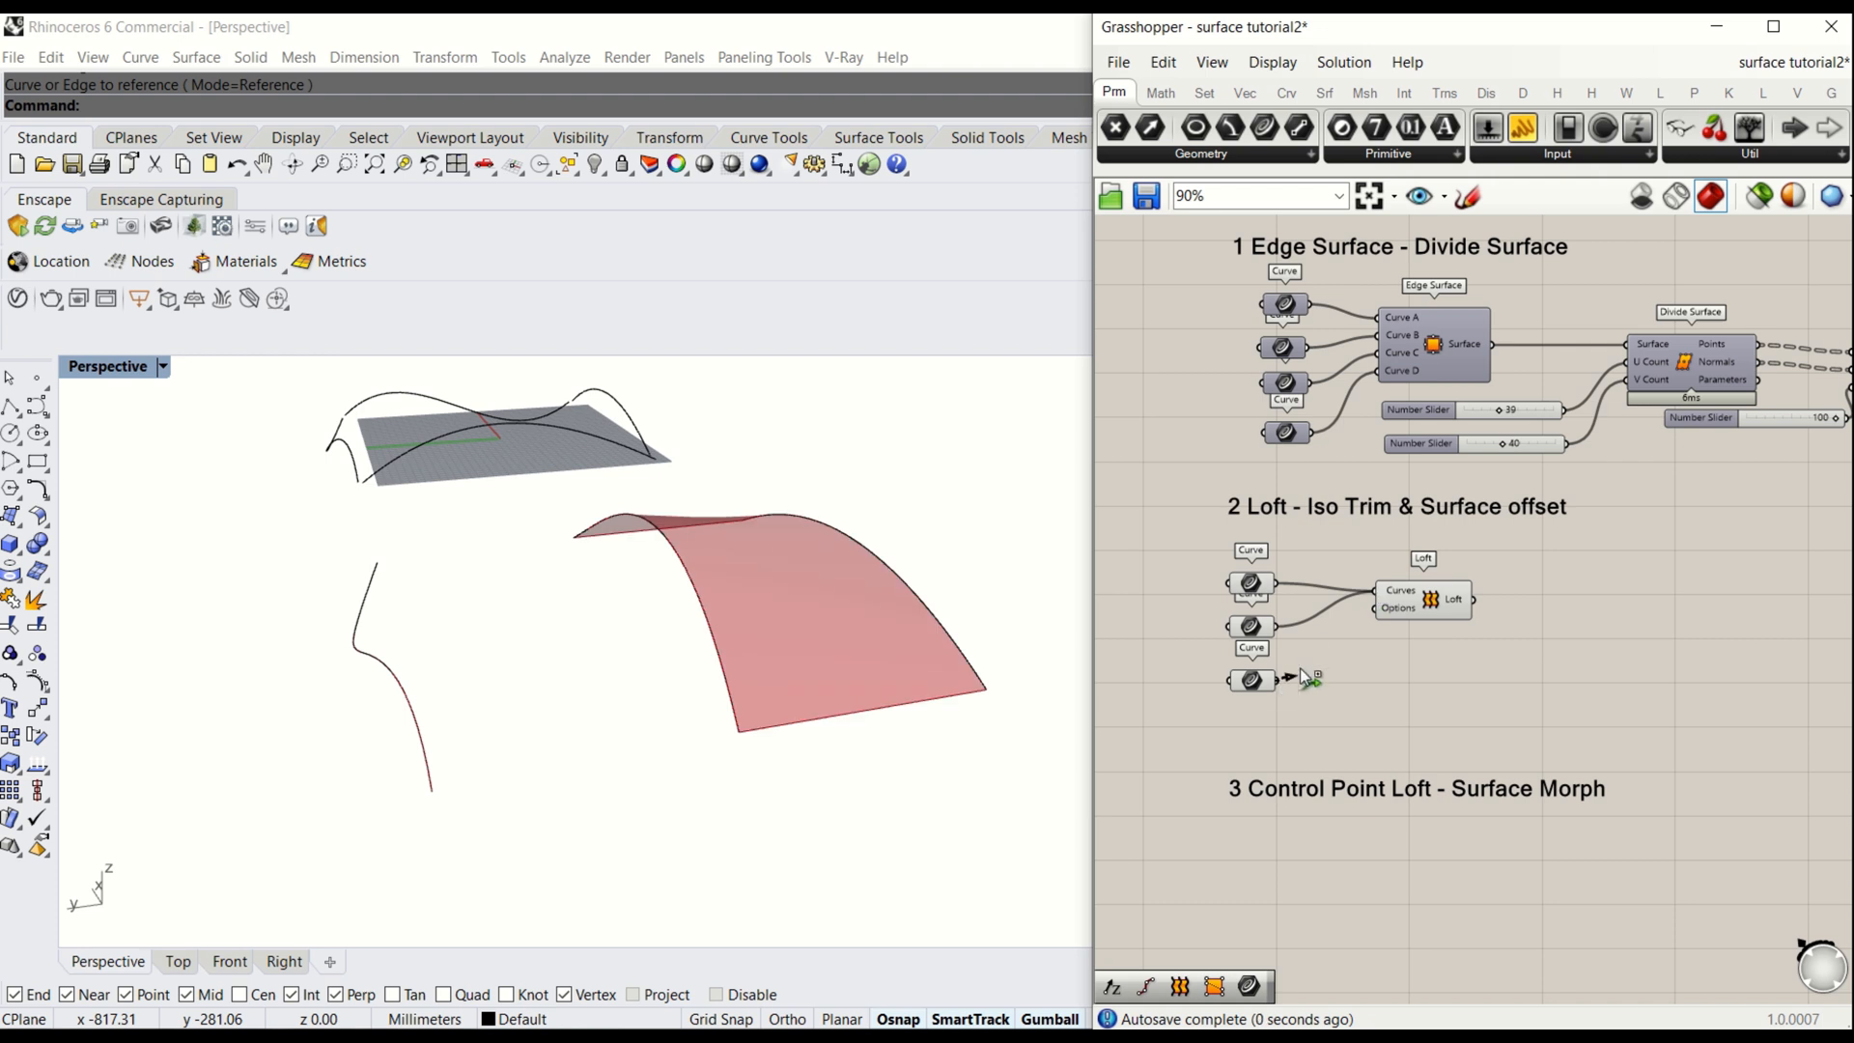
pyautogui.keyDown('shift'); pyautogui.moveTo(1300, 668); pyautogui.dragTo(1376, 590); pyautogui.keyUp('shift')
pyautogui.click(1429, 600)
pyautogui.click(1330, 686)
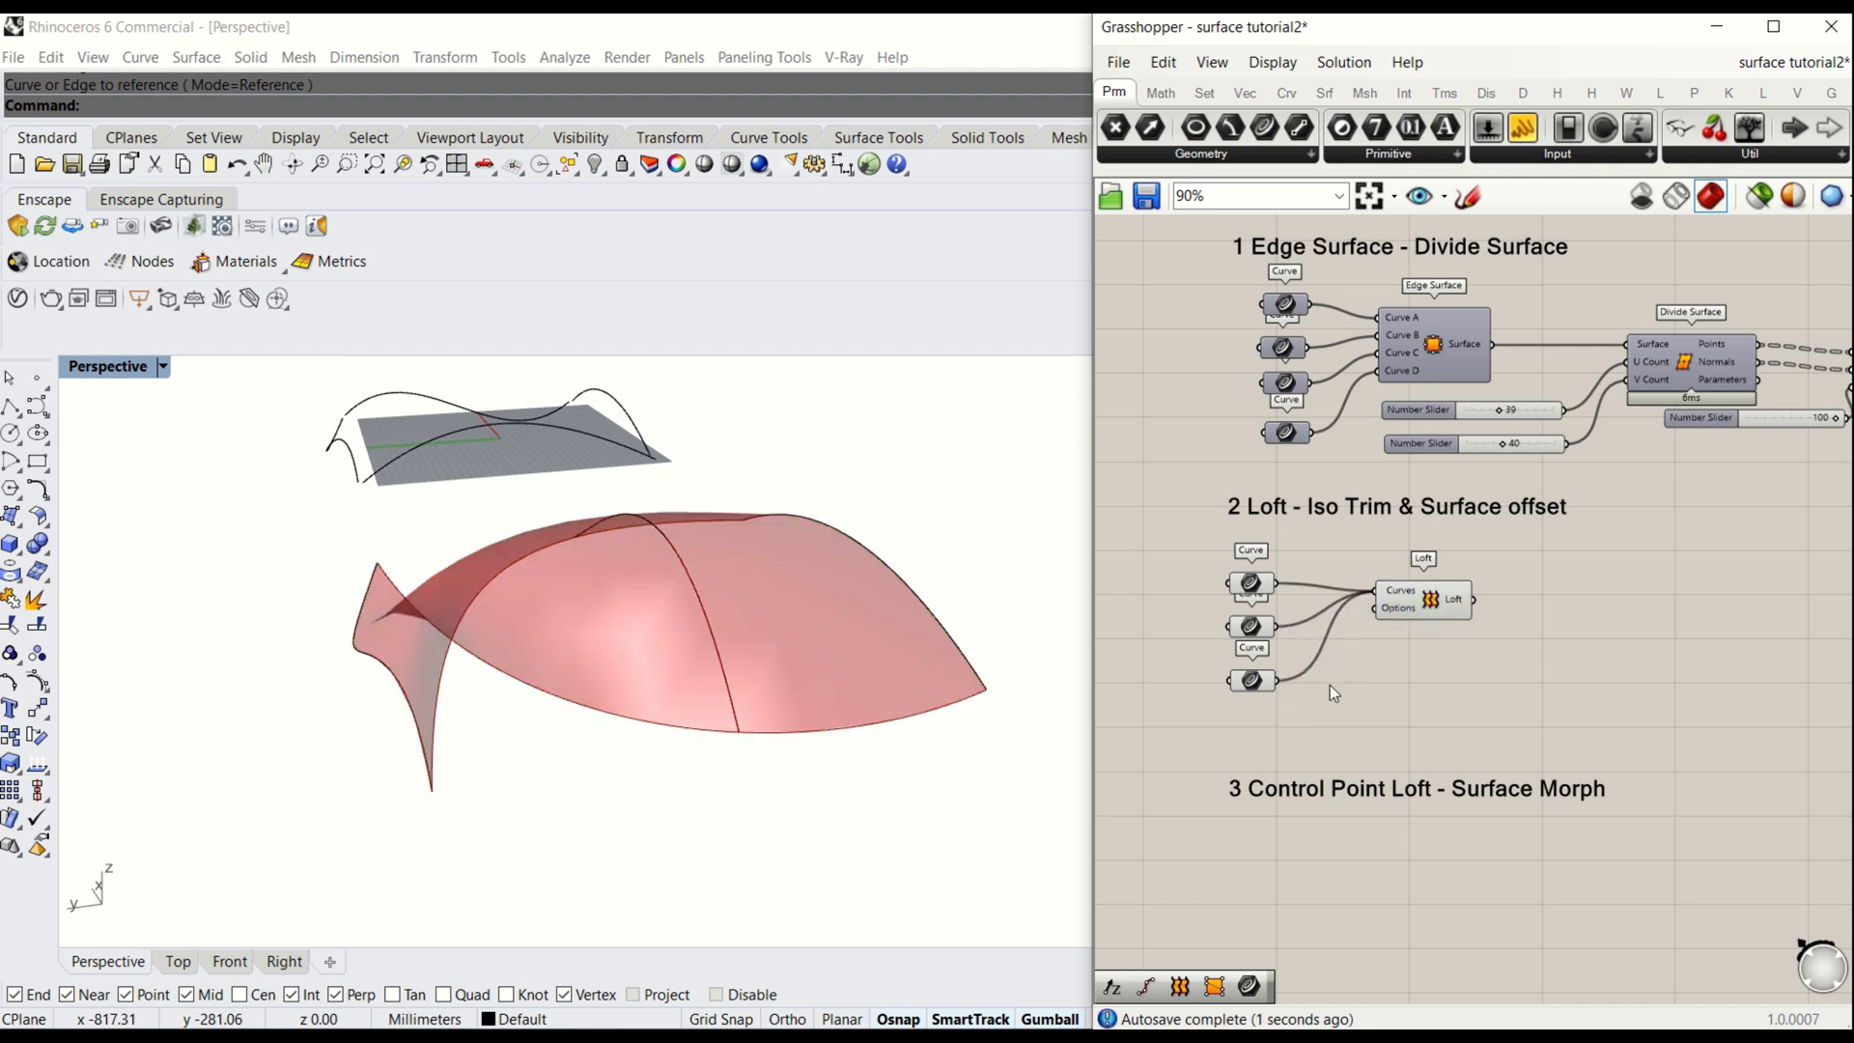
# - Flip the direction of the end curve at the twisted side of the loft with the Flip command
pyautogui.moveTo(1330, 693); pyautogui.dragTo(1320, 722, button='right')
pyautogui.moveTo(434, 705); pyautogui.dragTo(637, 651, button='right')
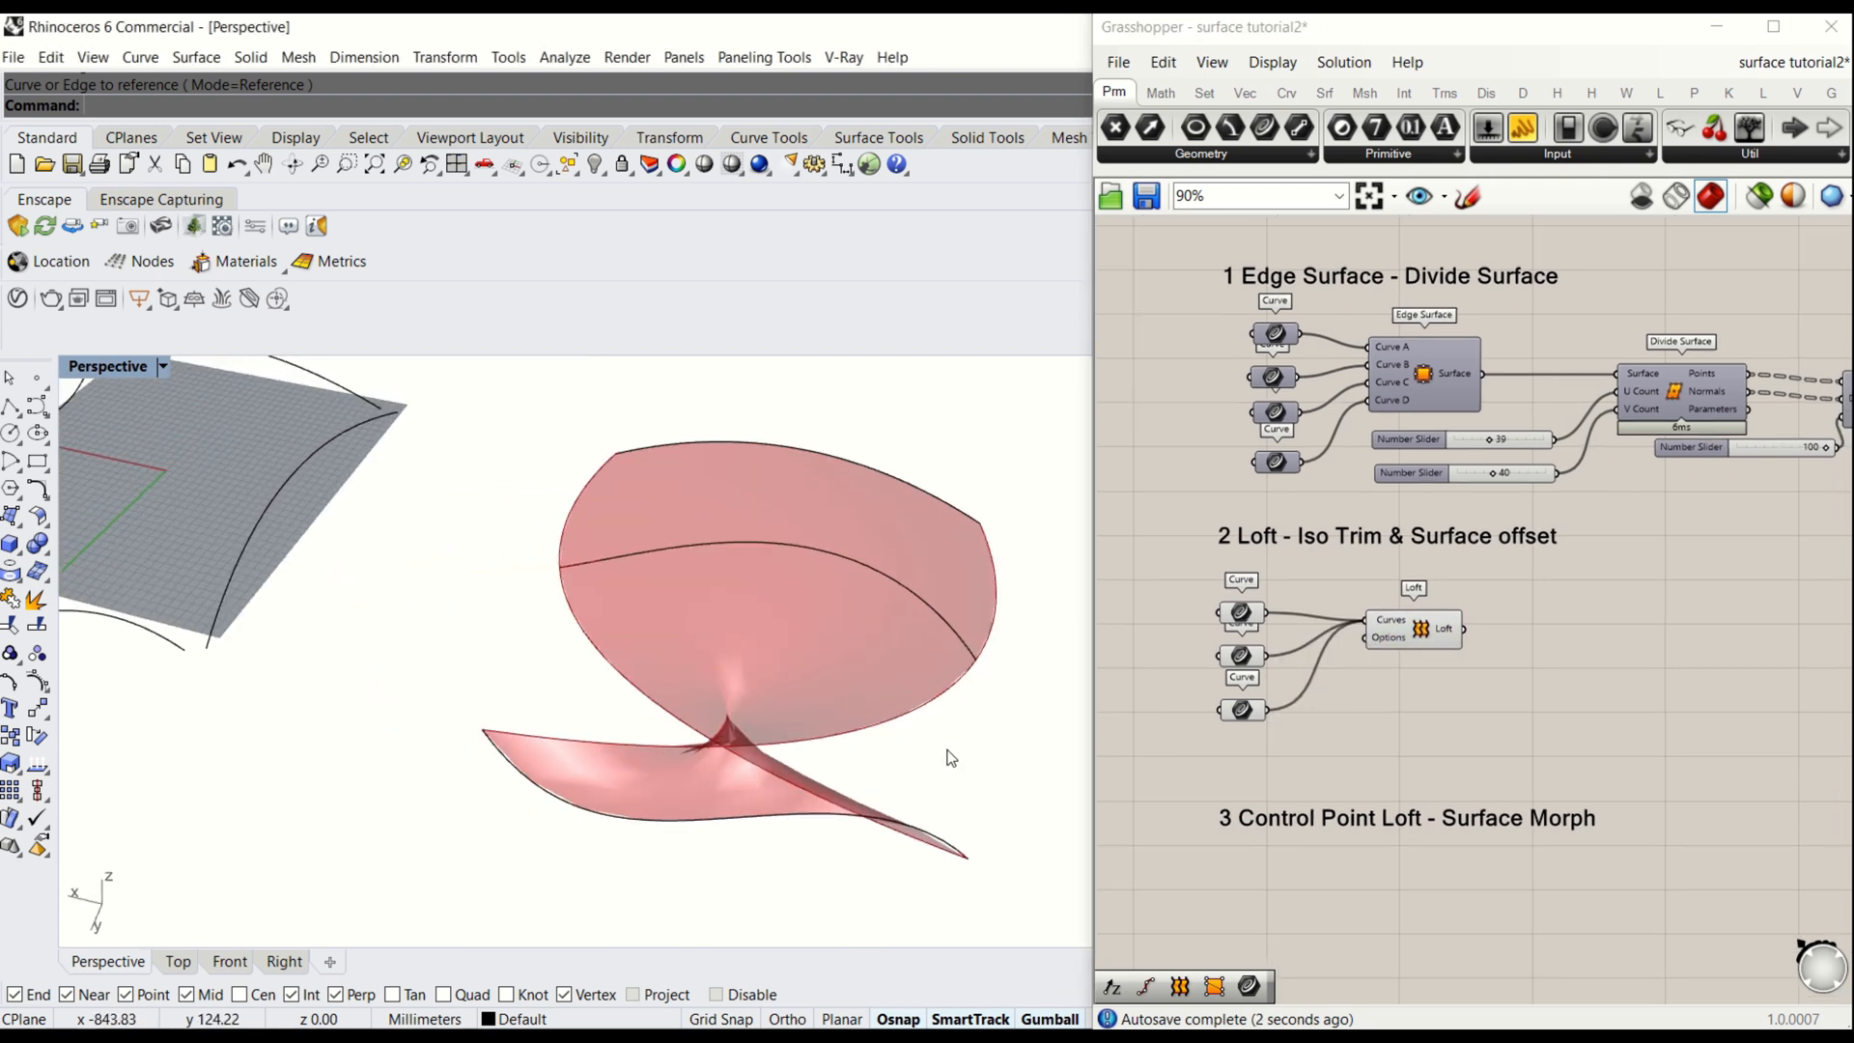
pyautogui.moveTo(951, 758); pyautogui.dragTo(375, 832, button='right')
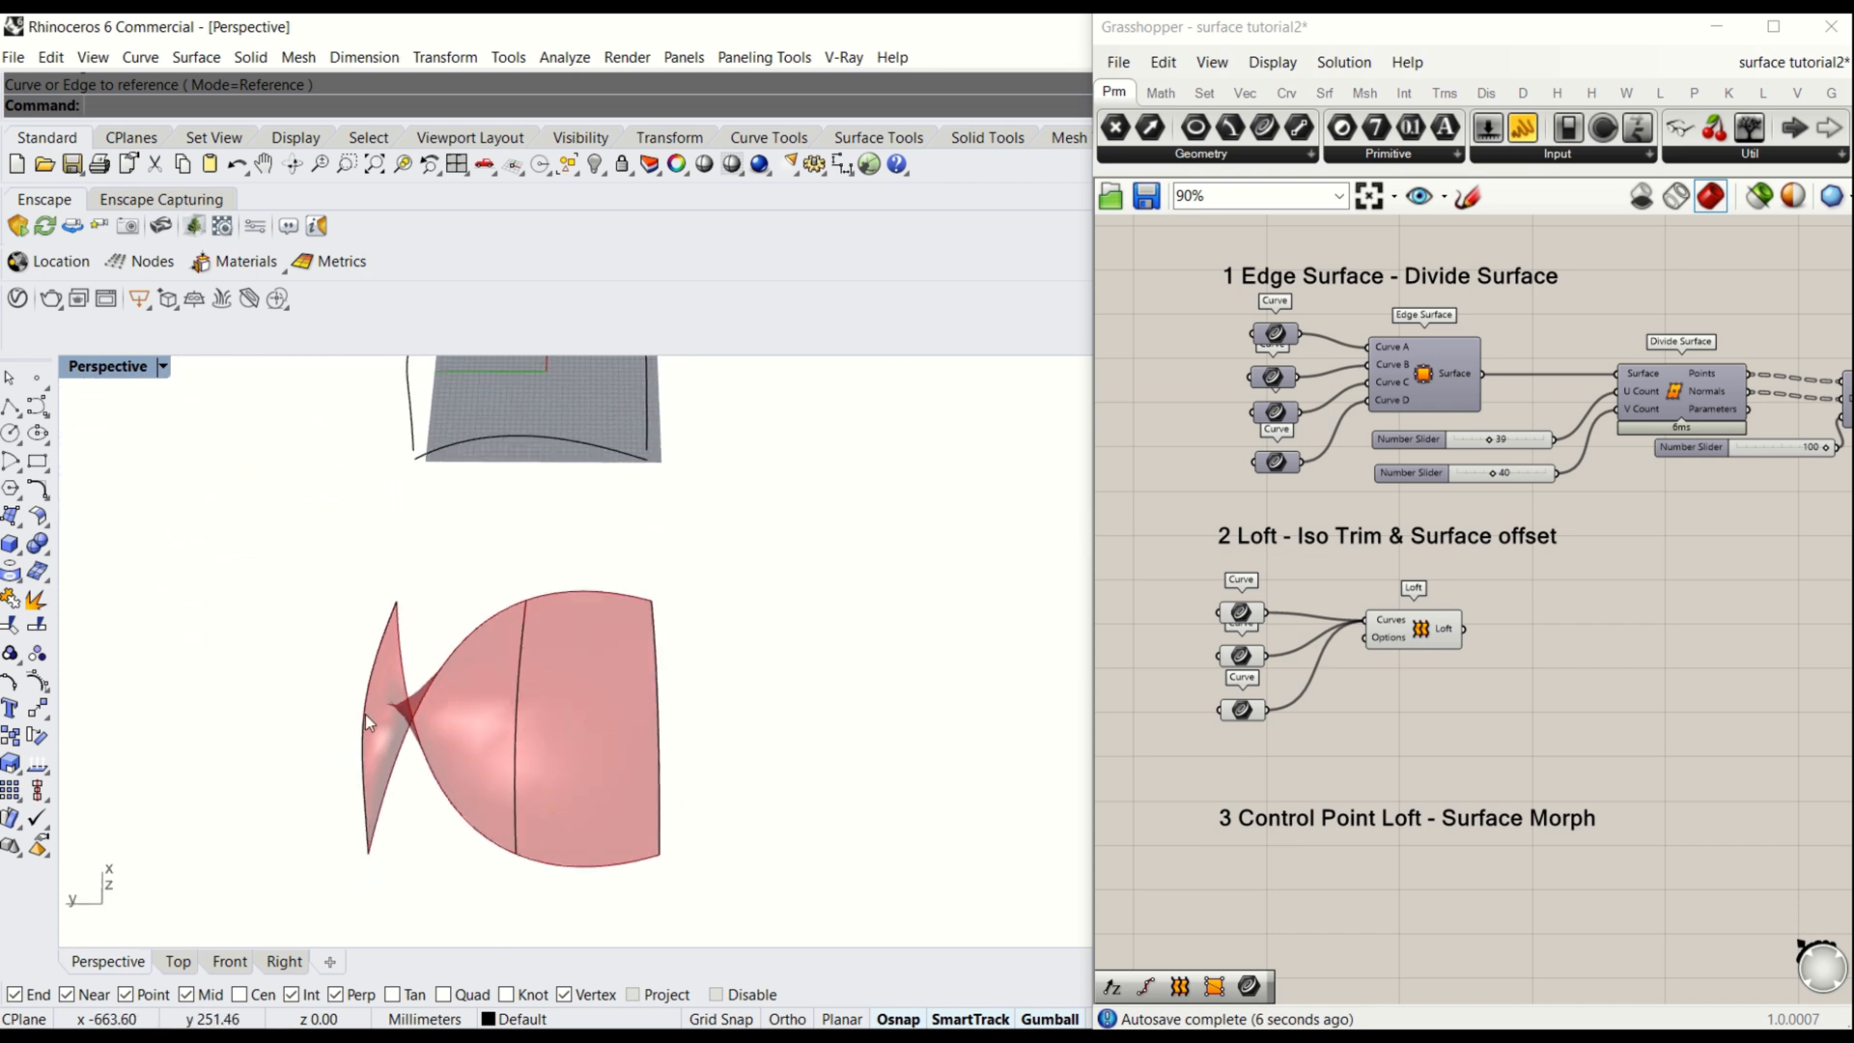
pyautogui.moveTo(409, 603); pyautogui.dragTo(573, 542, button='right')
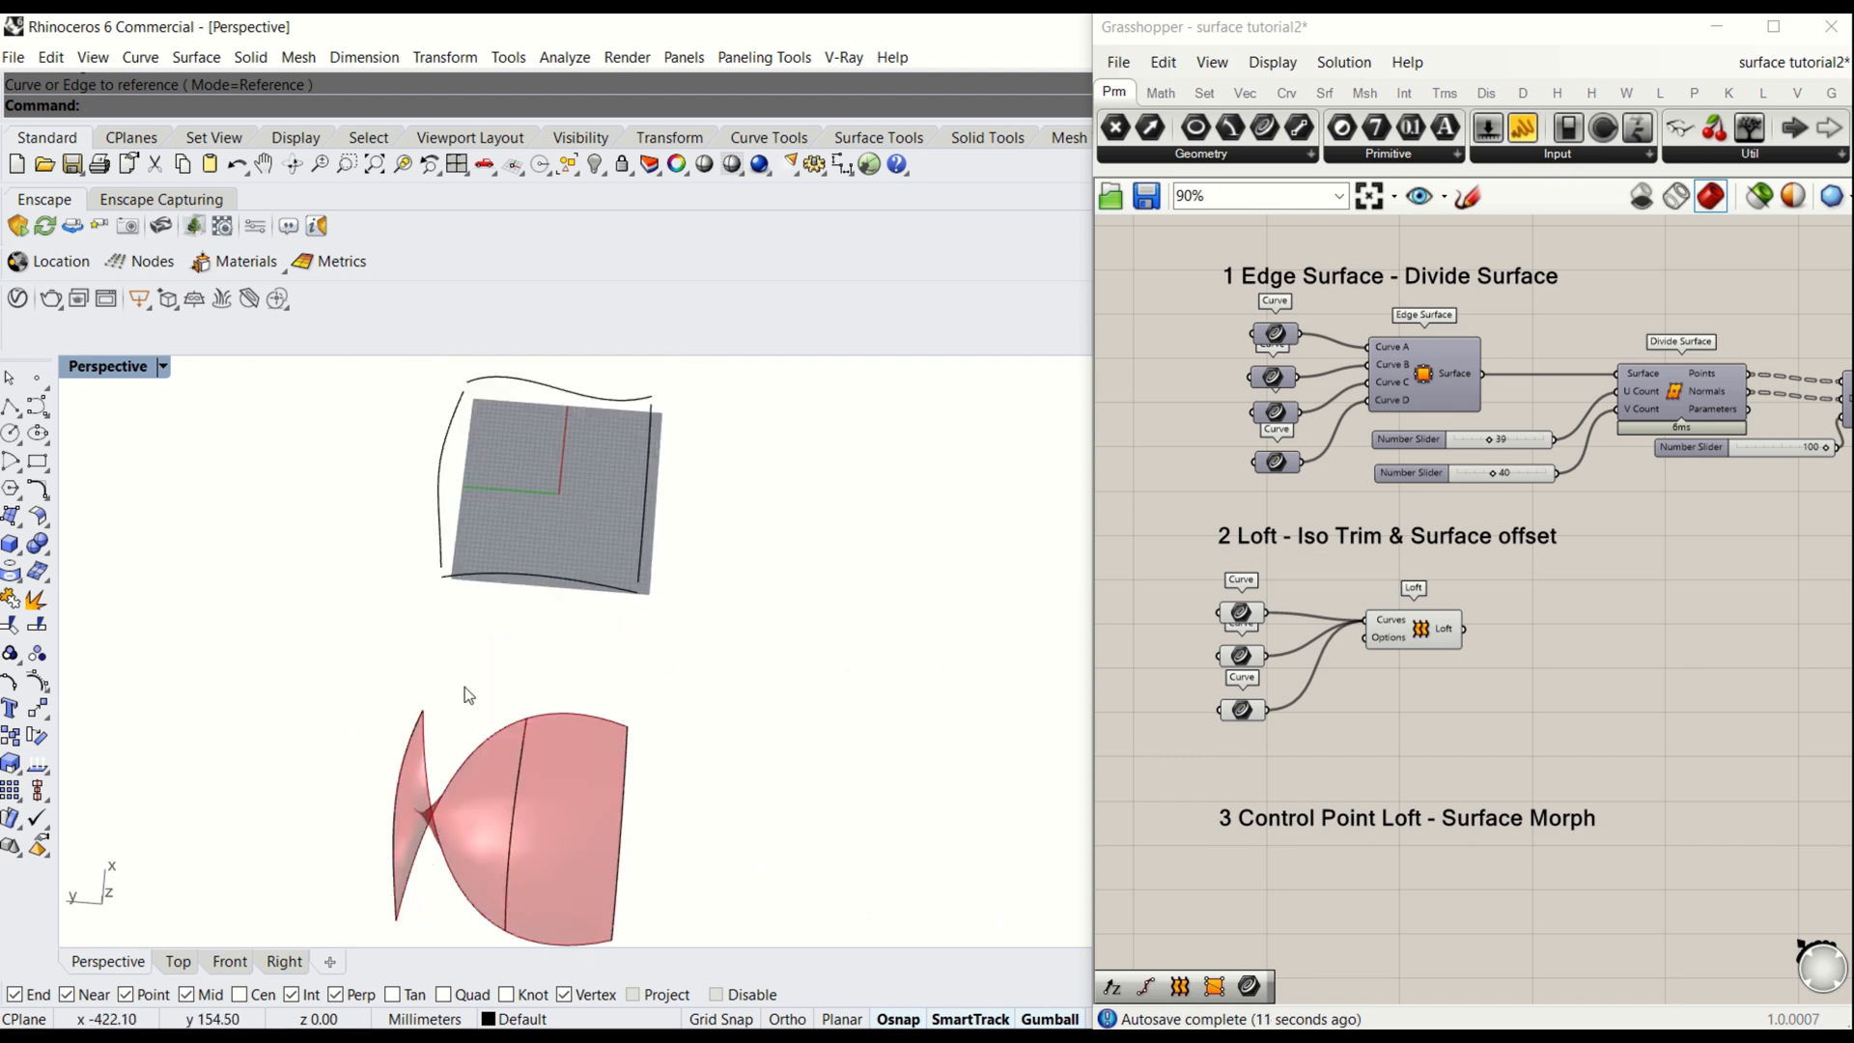
pyautogui.moveTo(464, 687); pyautogui.dragTo(444, 687, button='right')
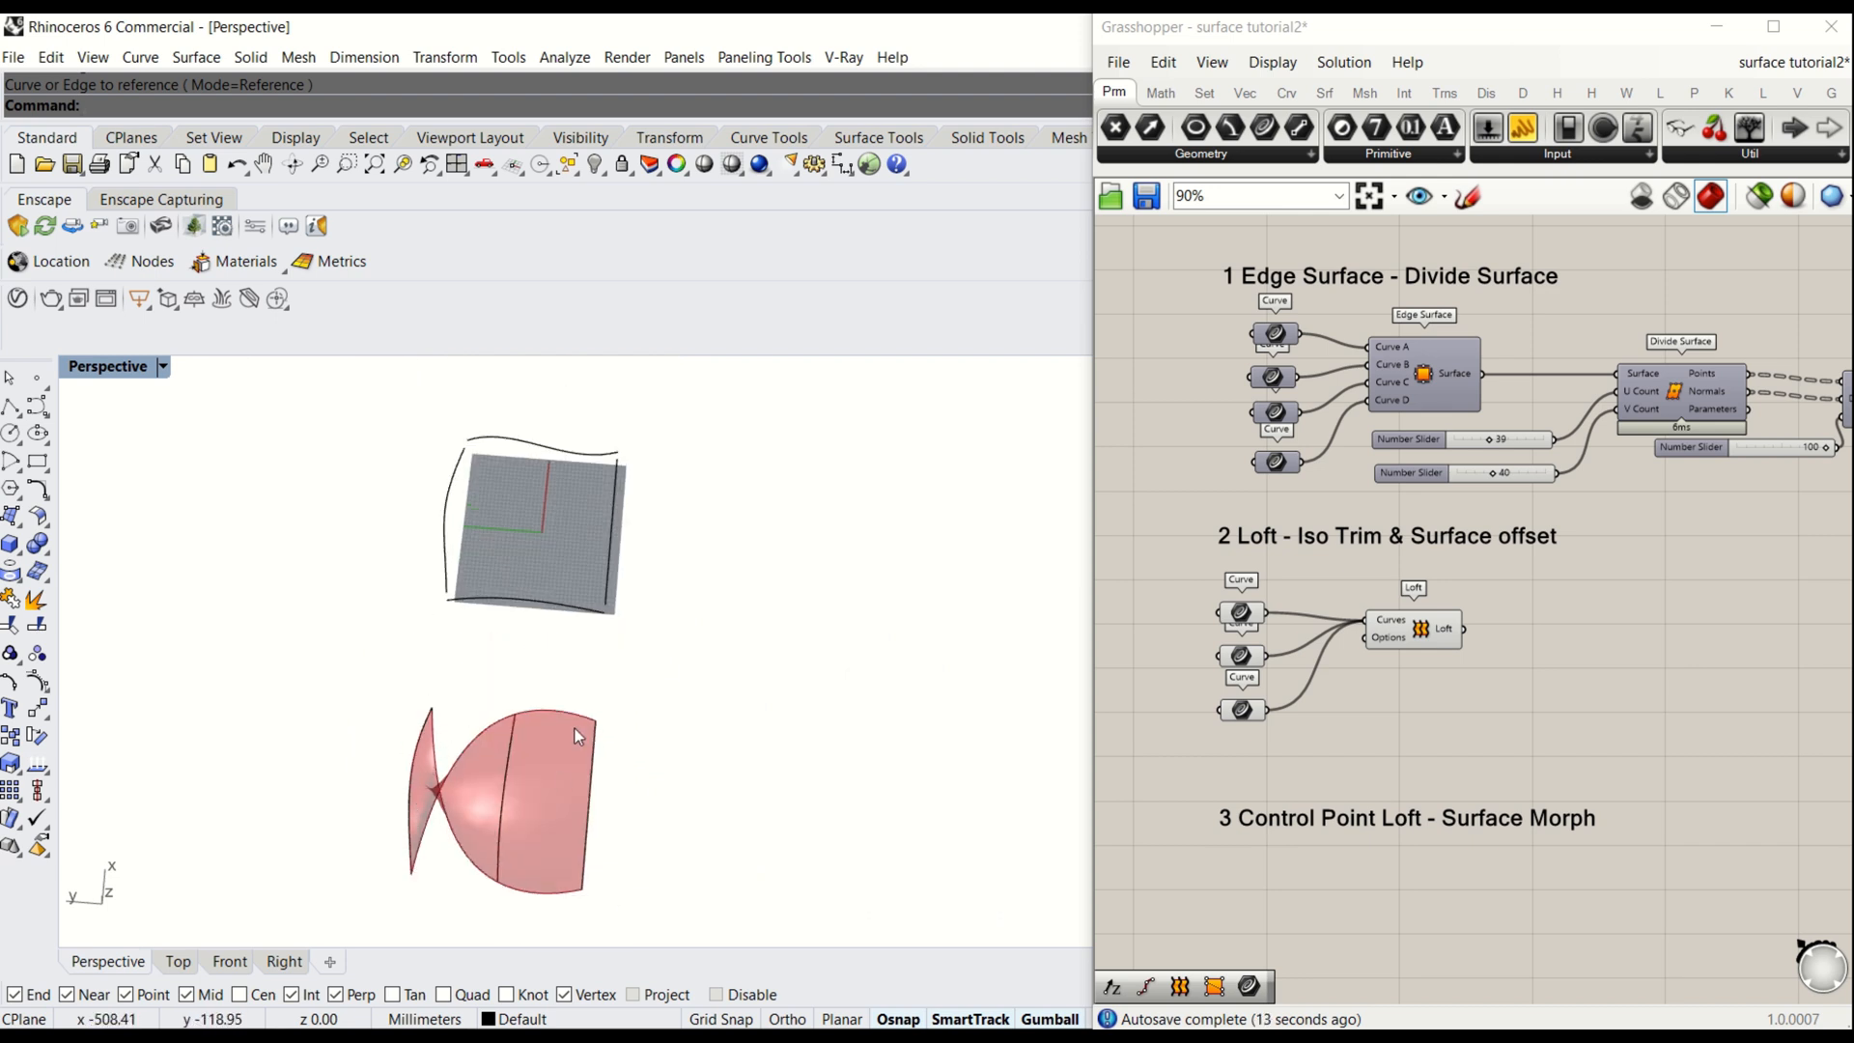
pyautogui.scroll(1, 429, 875)
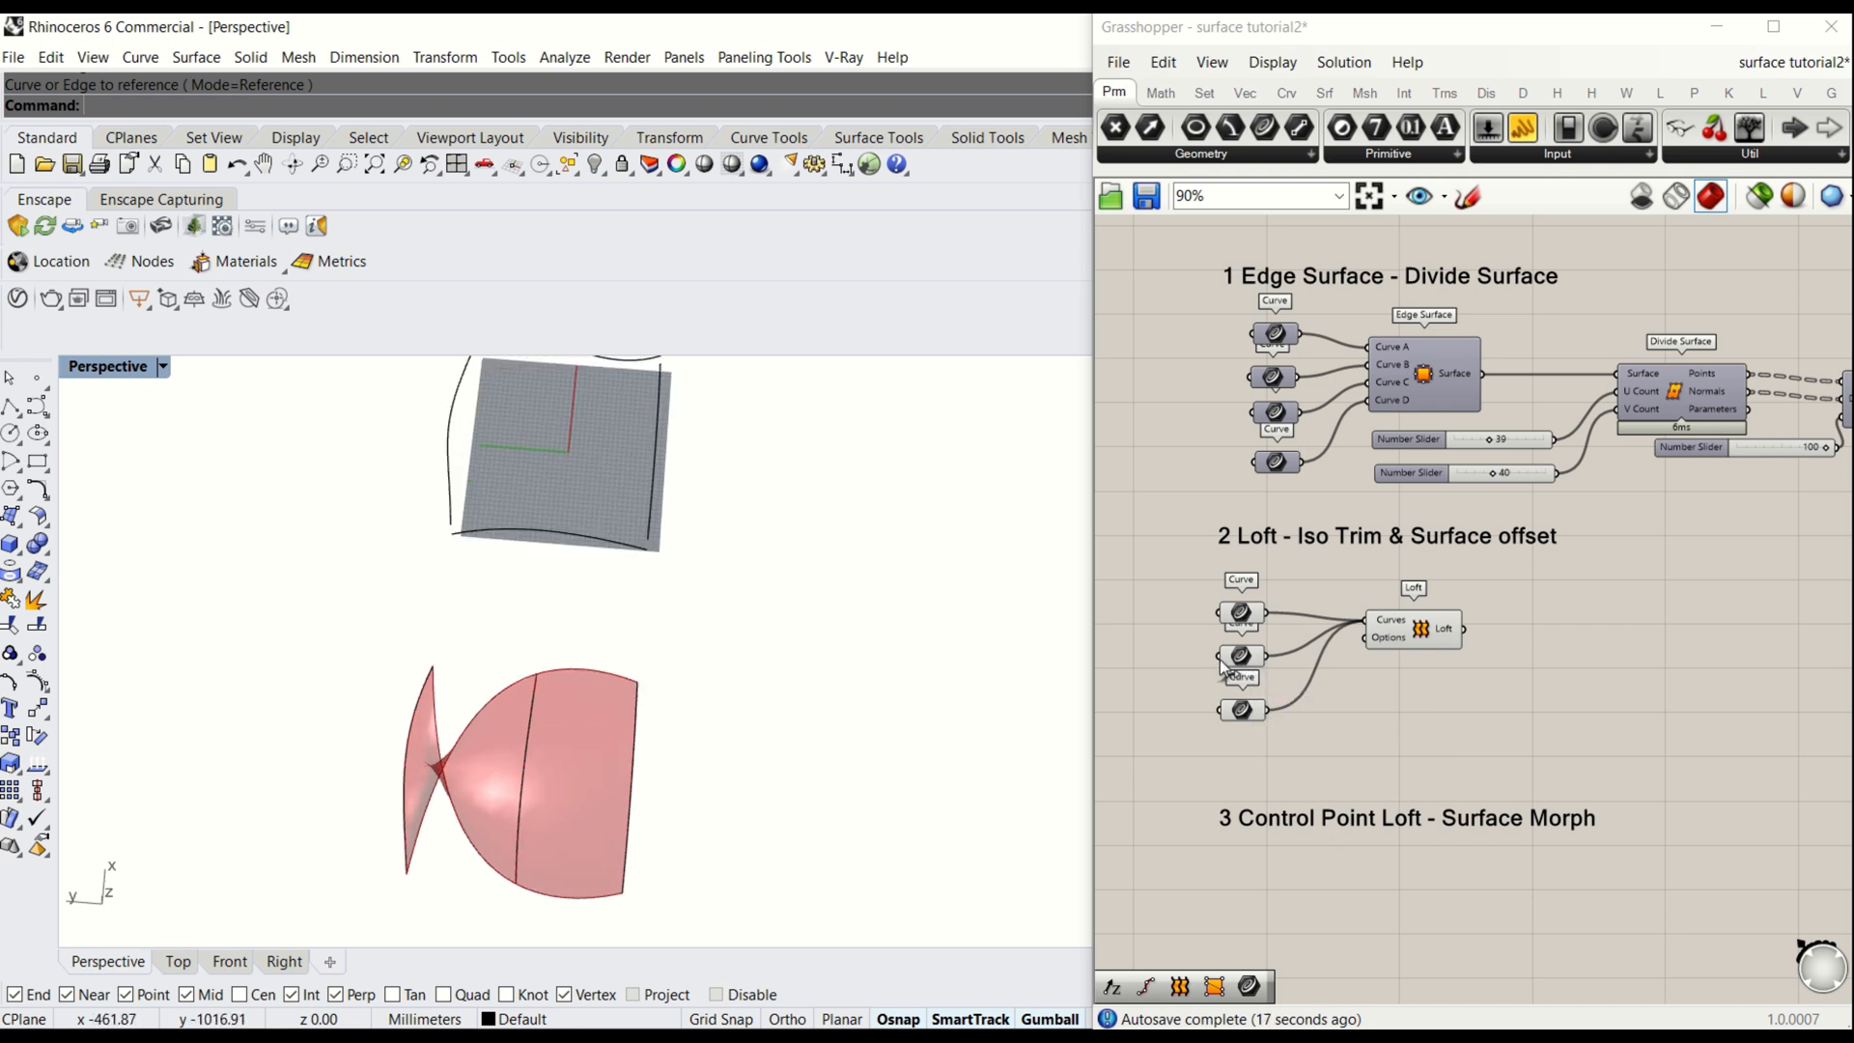
pyautogui.moveTo(447, 893); pyautogui.dragTo(324, 702)
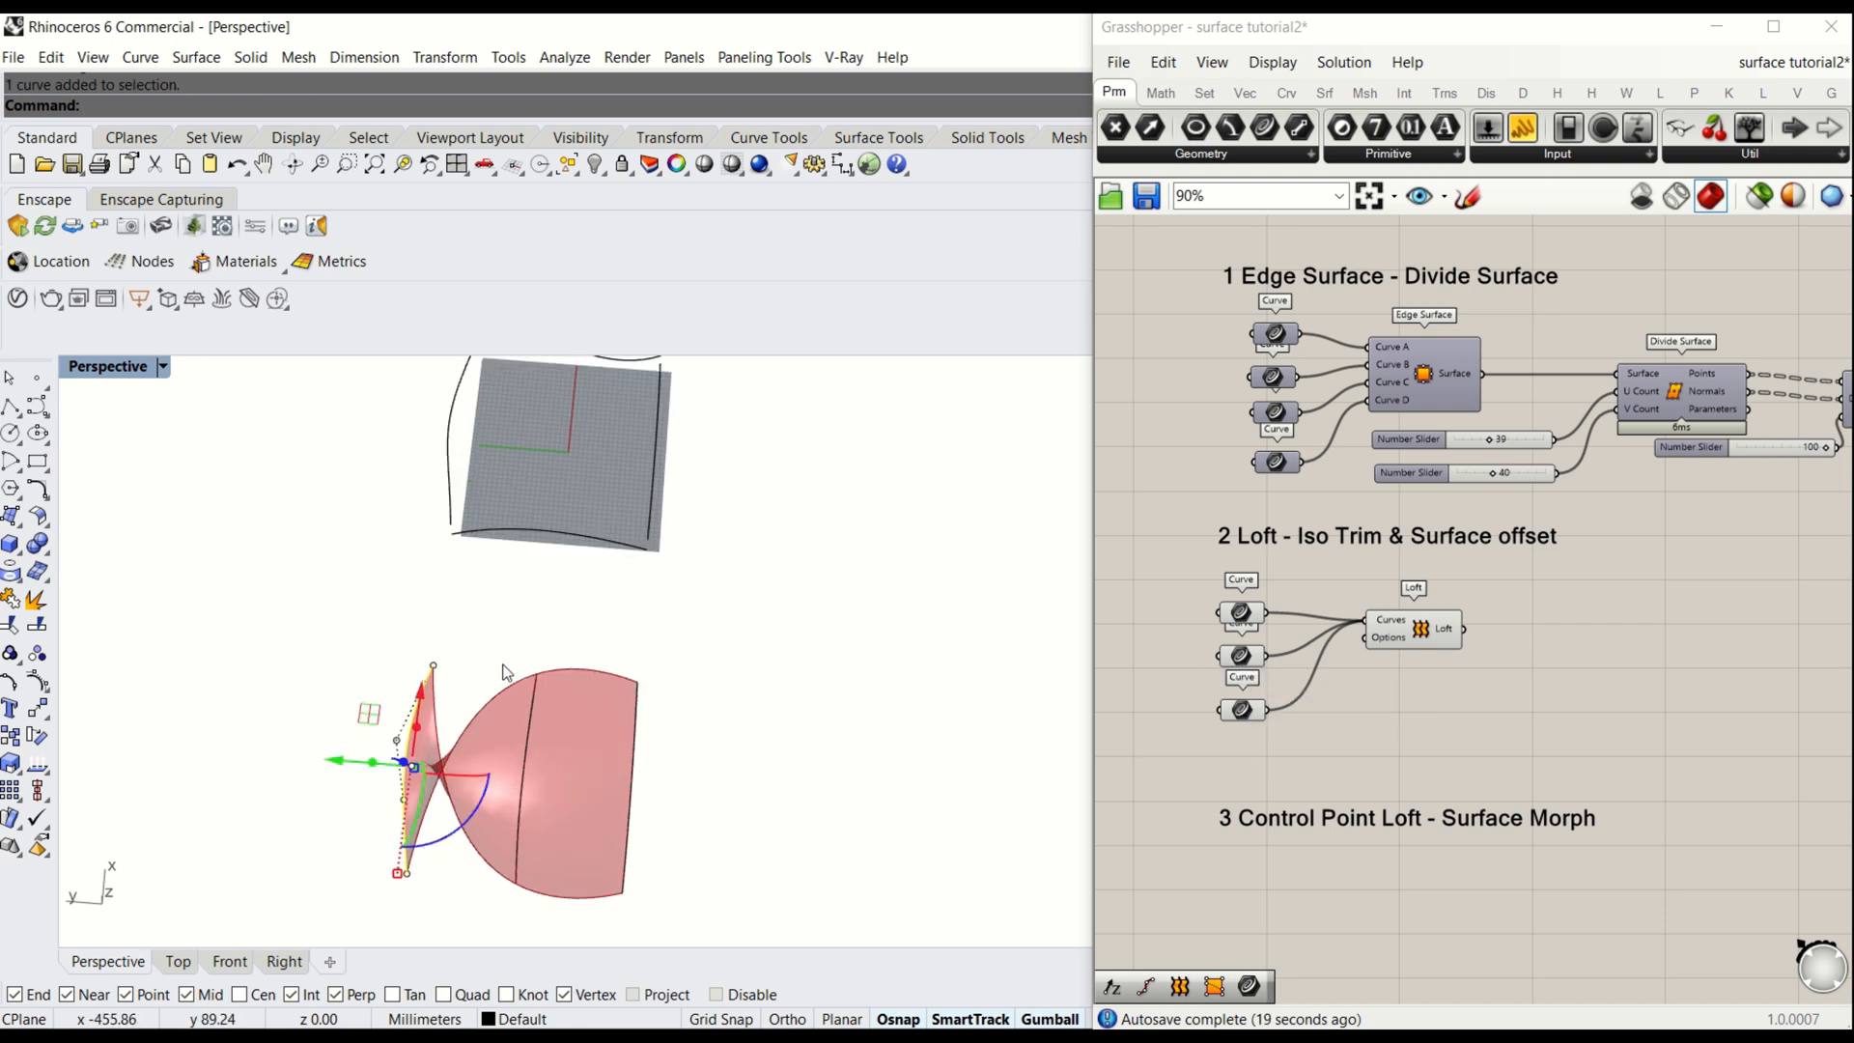
pyautogui.write('Flip')
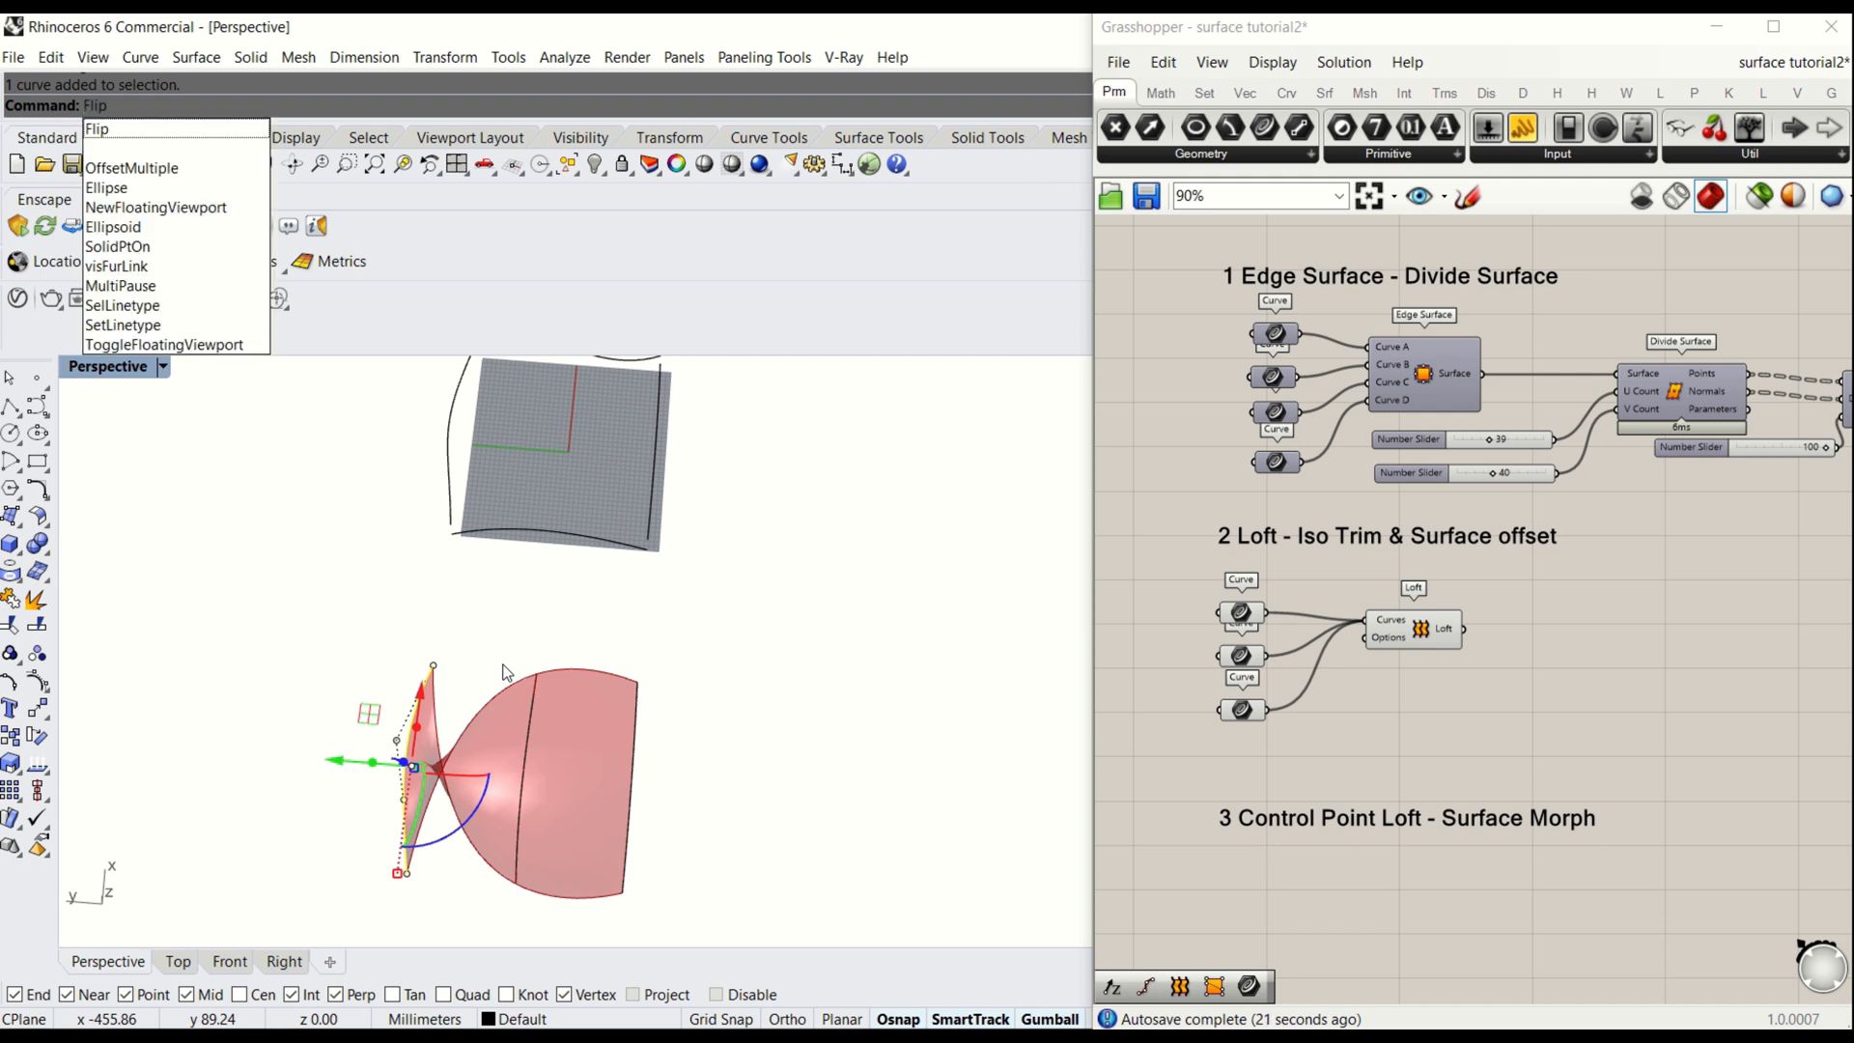
pyautogui.press('Return')
pyautogui.click(570, 604)
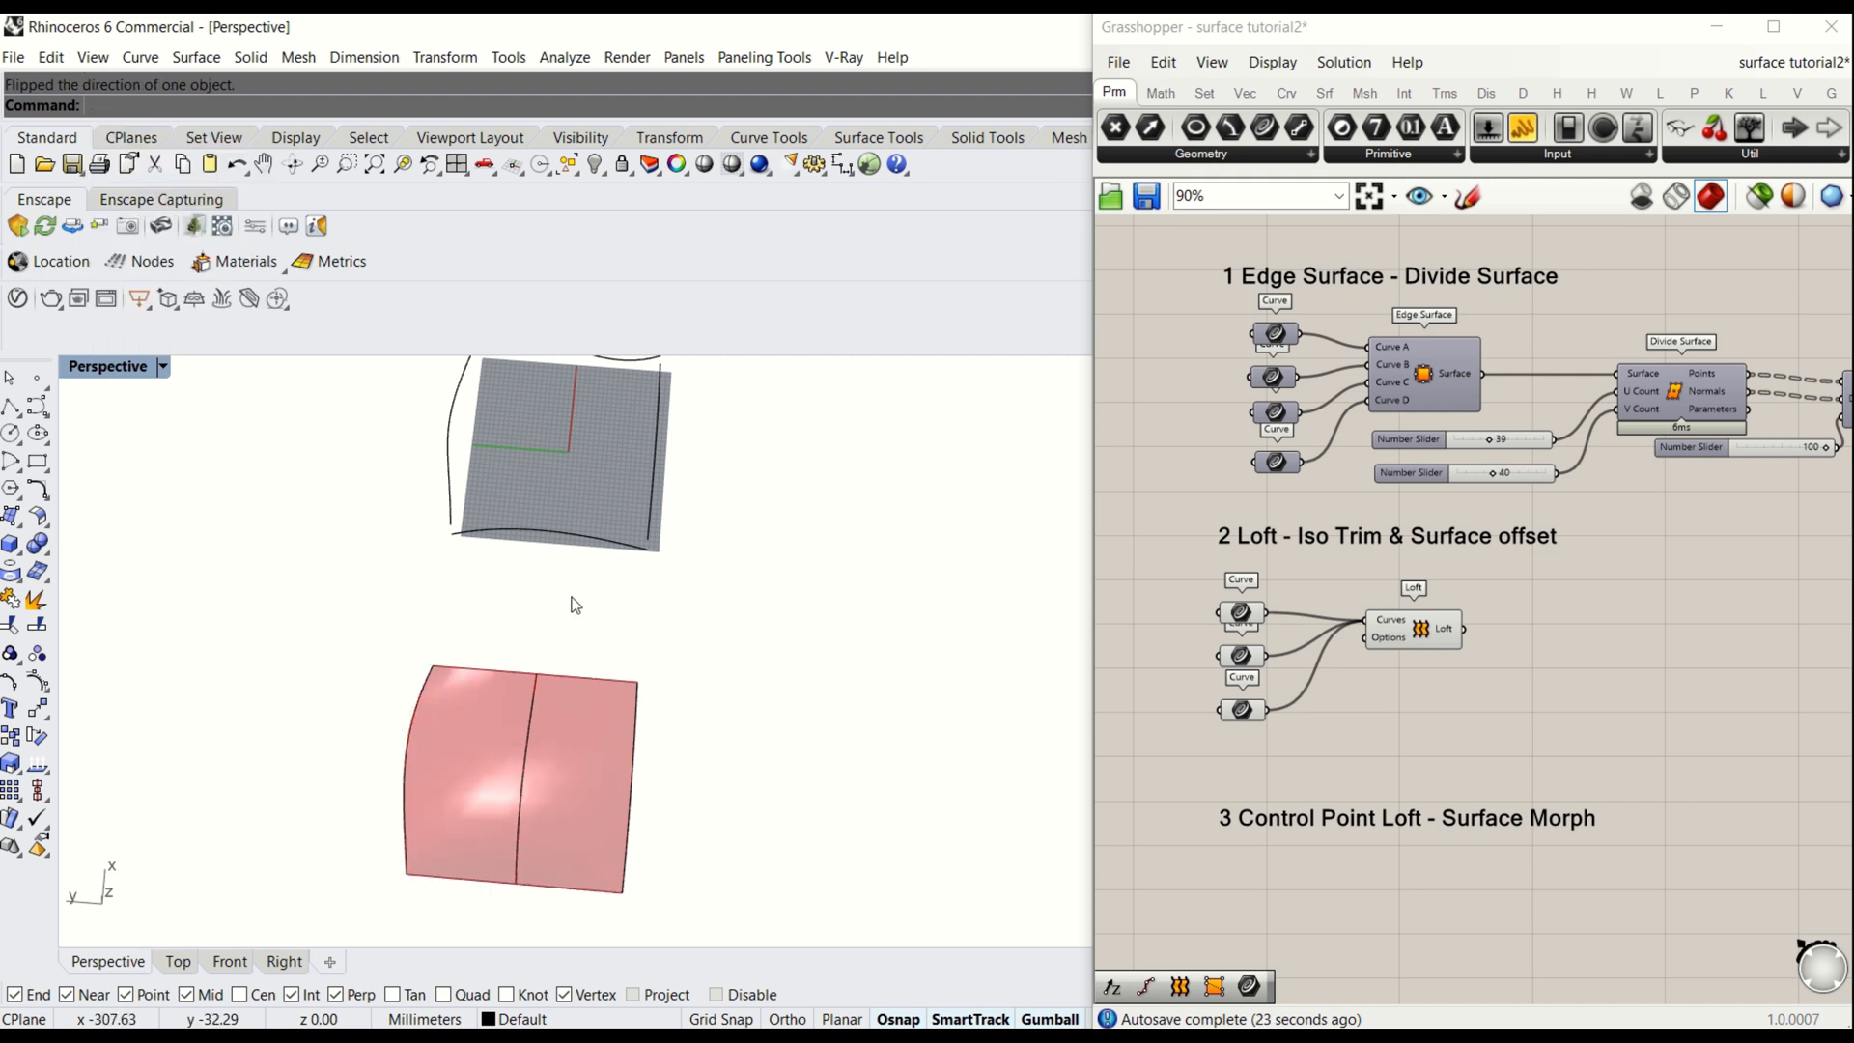
pyautogui.doubleClick(1331, 715)
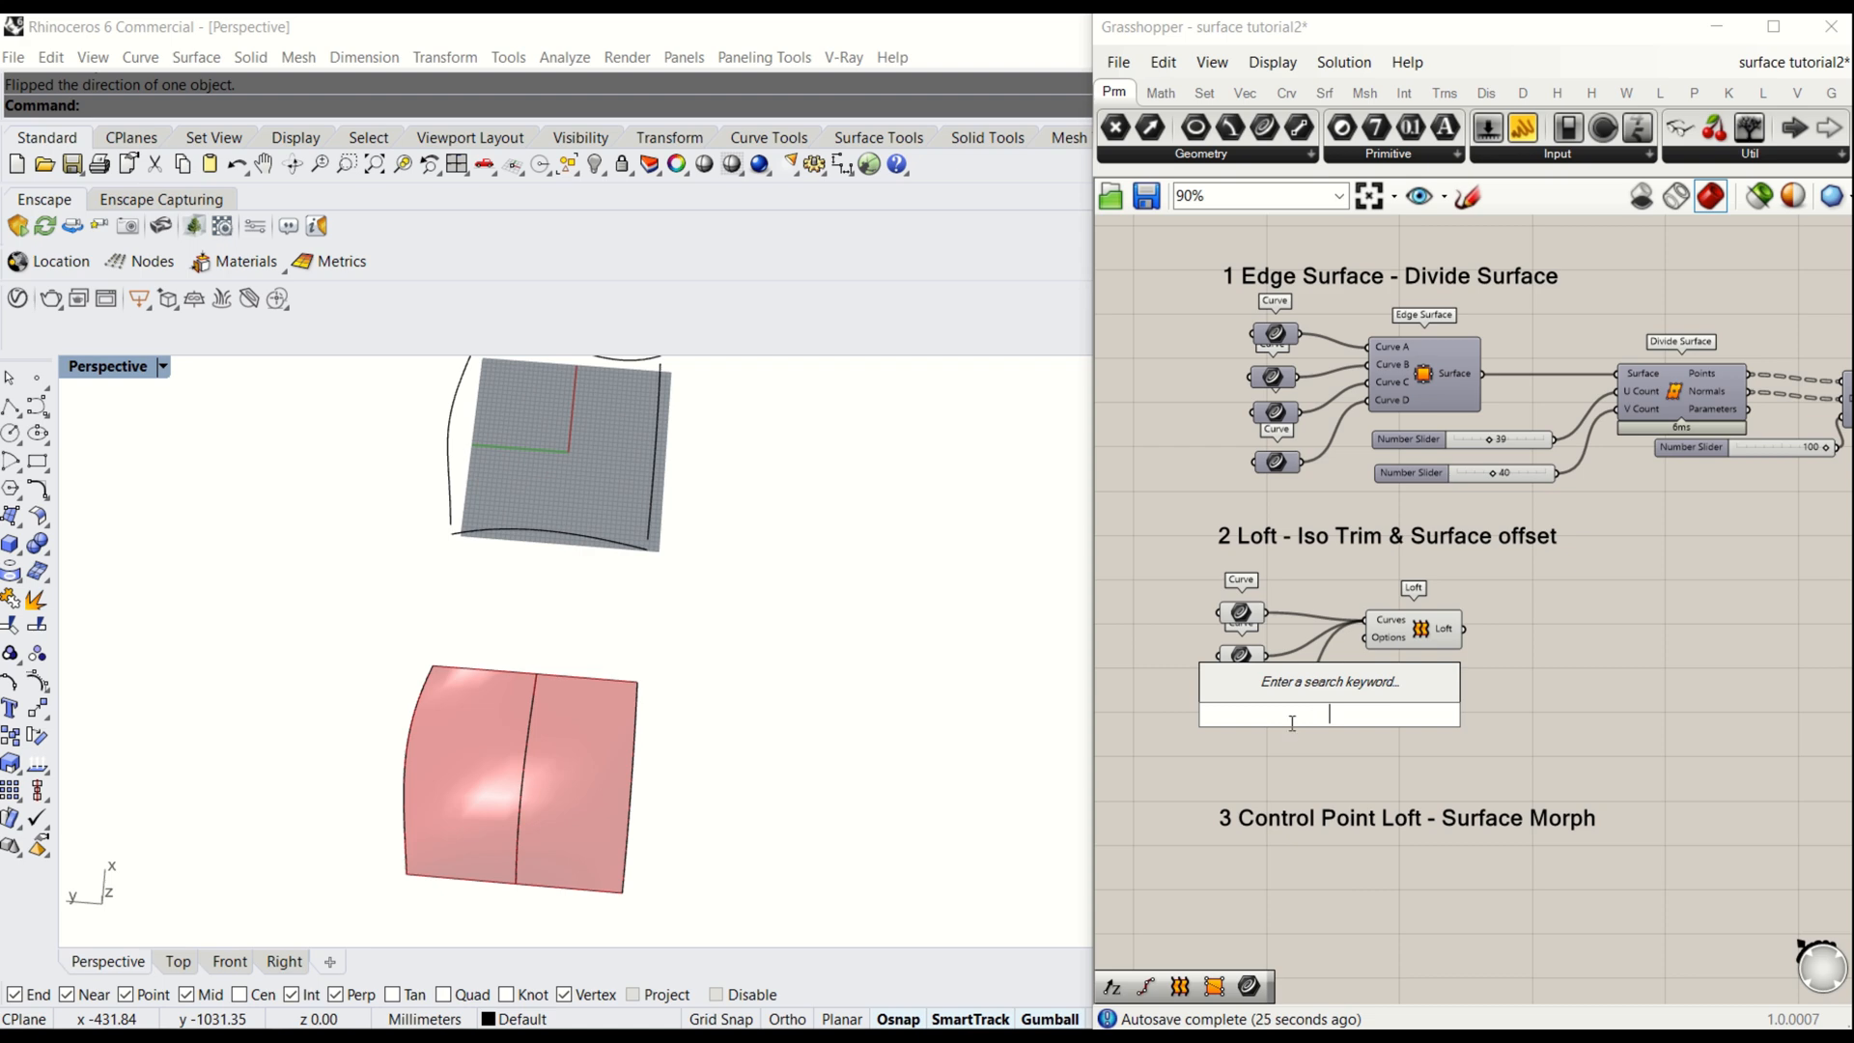
pyautogui.write('flip')
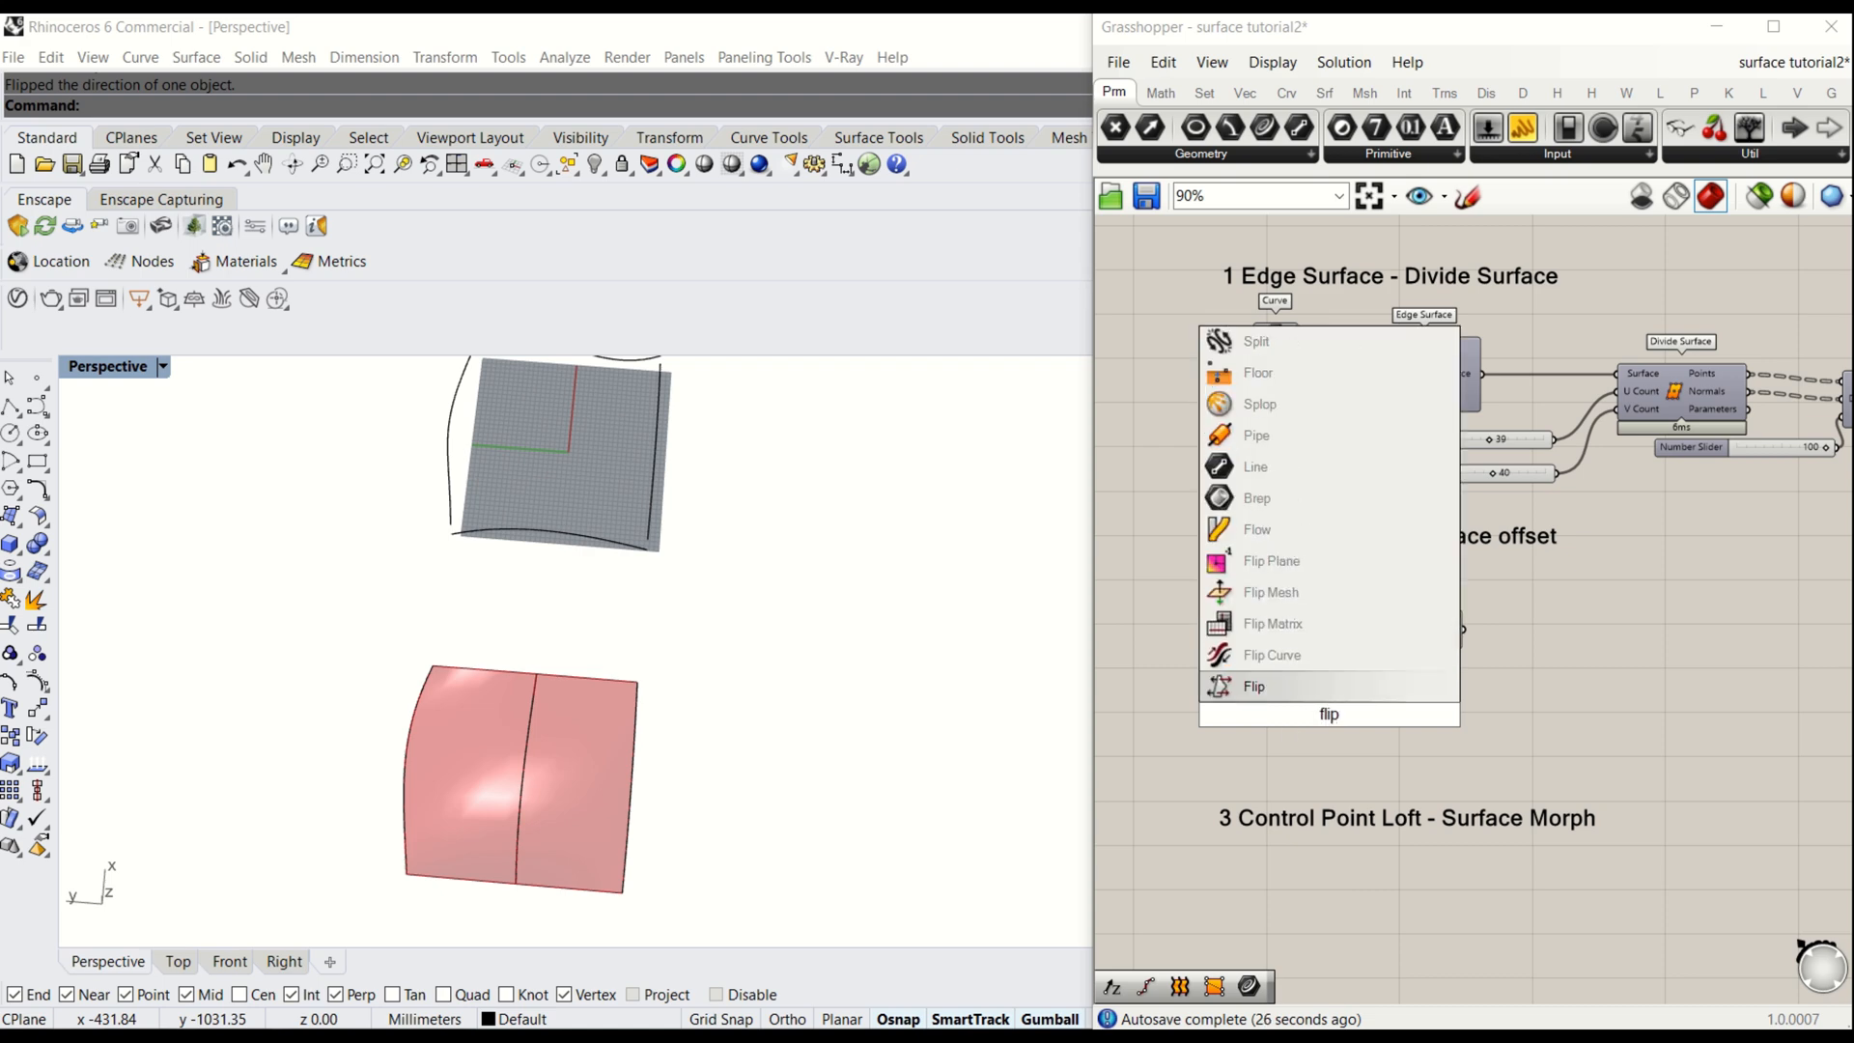
pyautogui.click(1272, 656)
pyautogui.scroll(2, 1300, 651)
pyautogui.scroll(2, 1359, 711)
pyautogui.moveTo(1358, 750); pyautogui.dragTo(1456, 763)
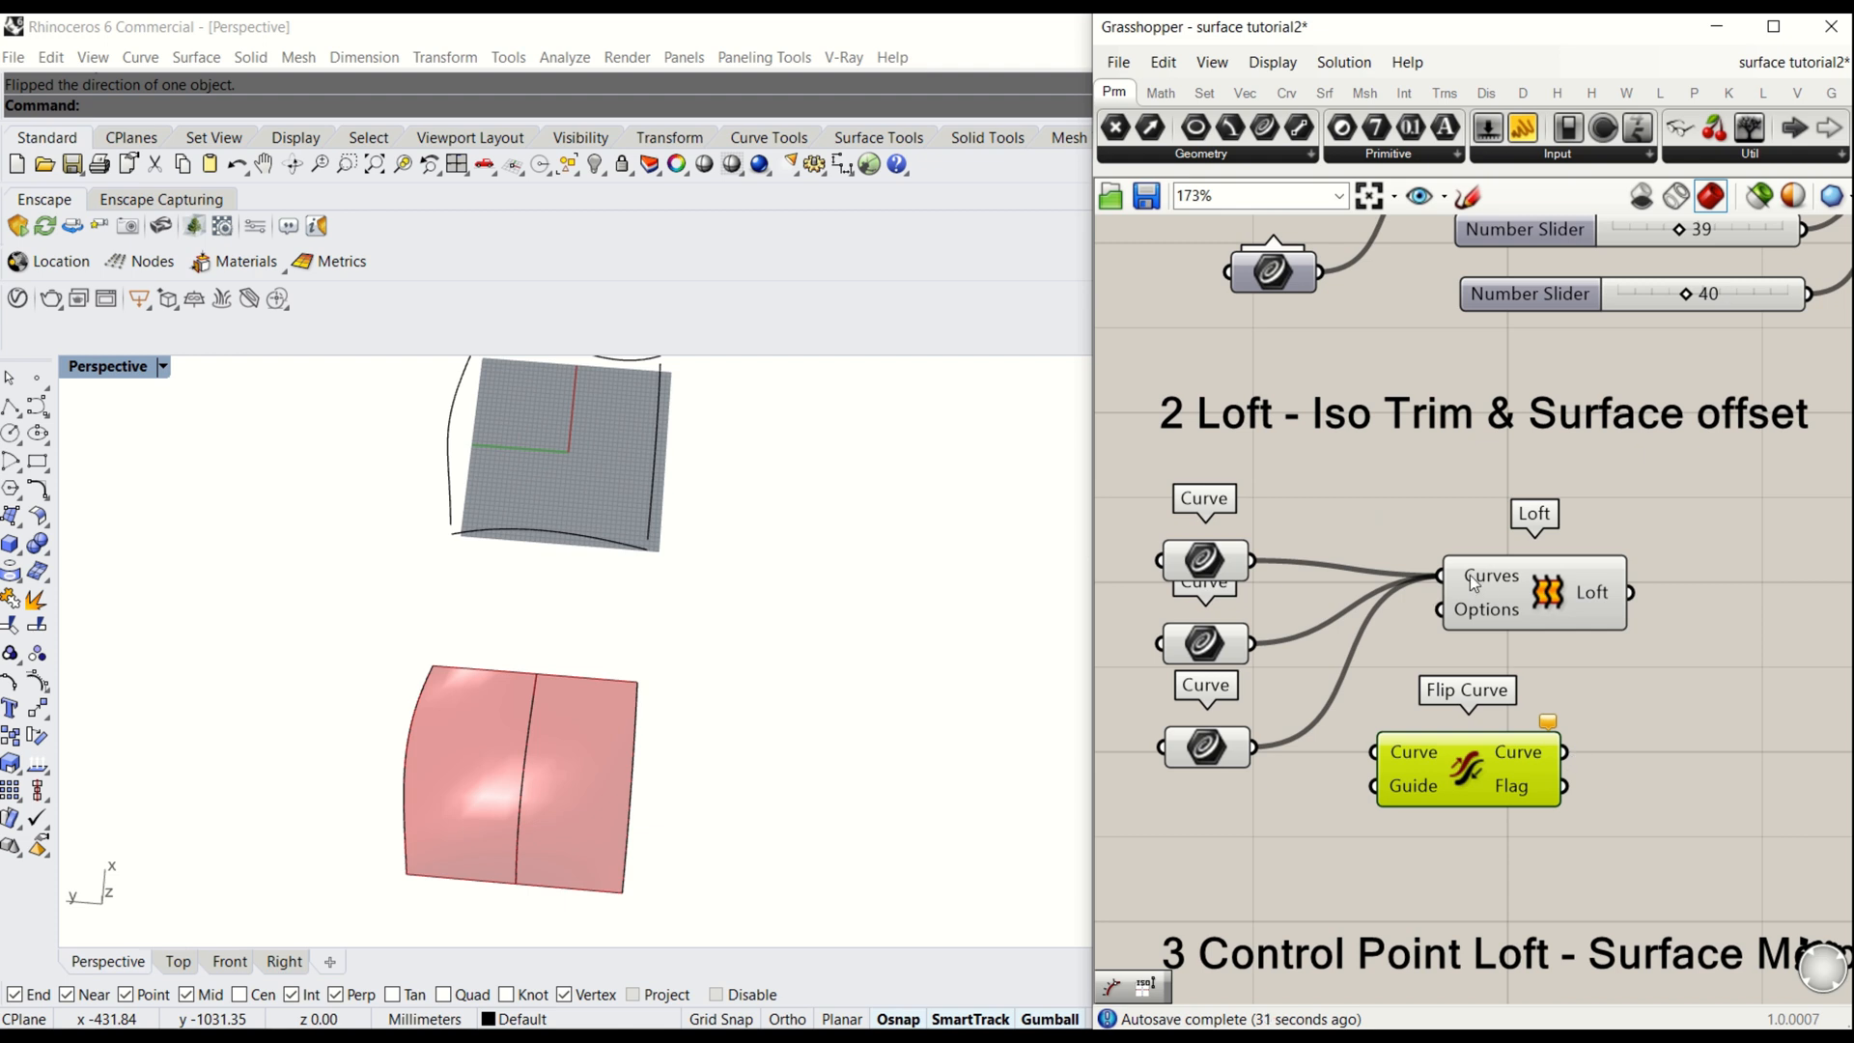
pyautogui.press('Delete')
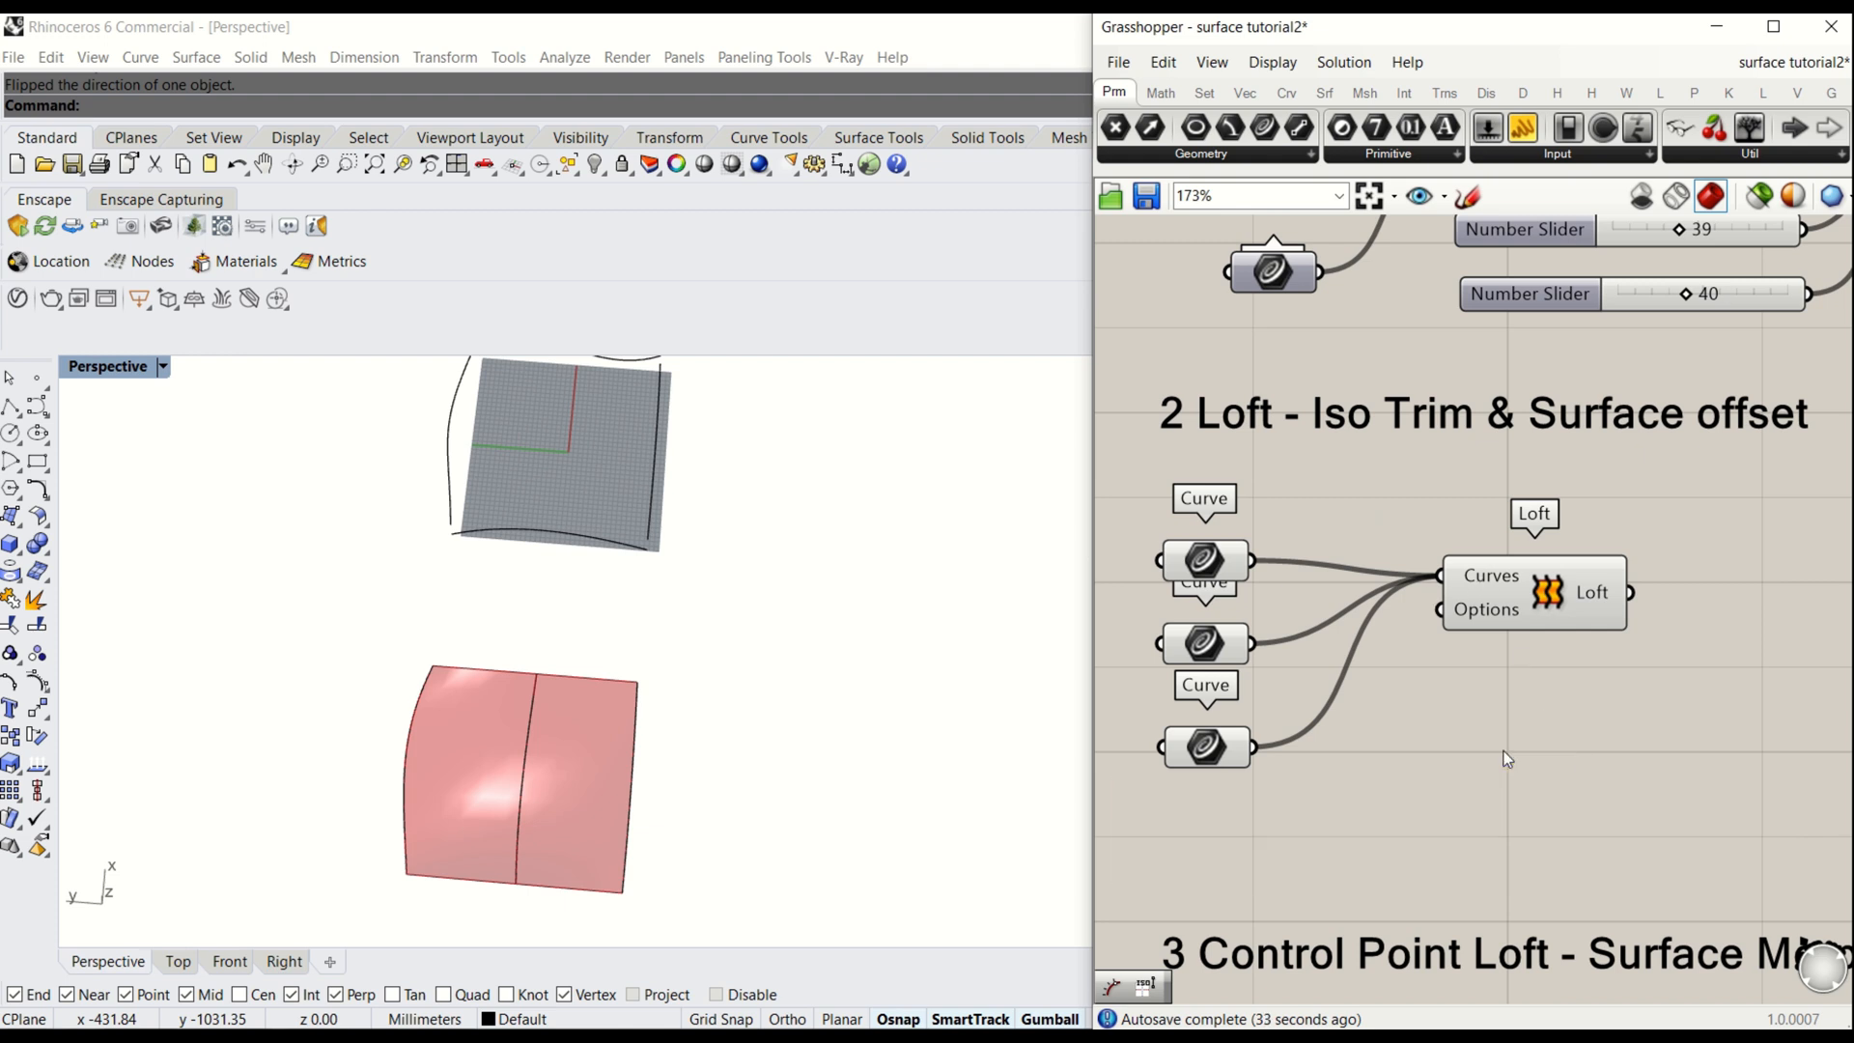
# - Move the middle Rhino curve of the loft vertically with the gumball to reshape the lofted surface
pyautogui.moveTo(716, 770); pyautogui.dragTo(491, 737, button='right')
pyautogui.moveTo(491, 738); pyautogui.dragTo(493, 738)
pyautogui.moveTo(493, 738); pyautogui.dragTo(576, 618, button='right')
pyautogui.moveTo(546, 607); pyautogui.dragTo(635, 597)
pyautogui.moveTo(531, 541); pyautogui.dragTo(532, 611)
pyautogui.click(726, 517)
pyautogui.moveTo(757, 550); pyautogui.dragTo(618, 613, button='right')
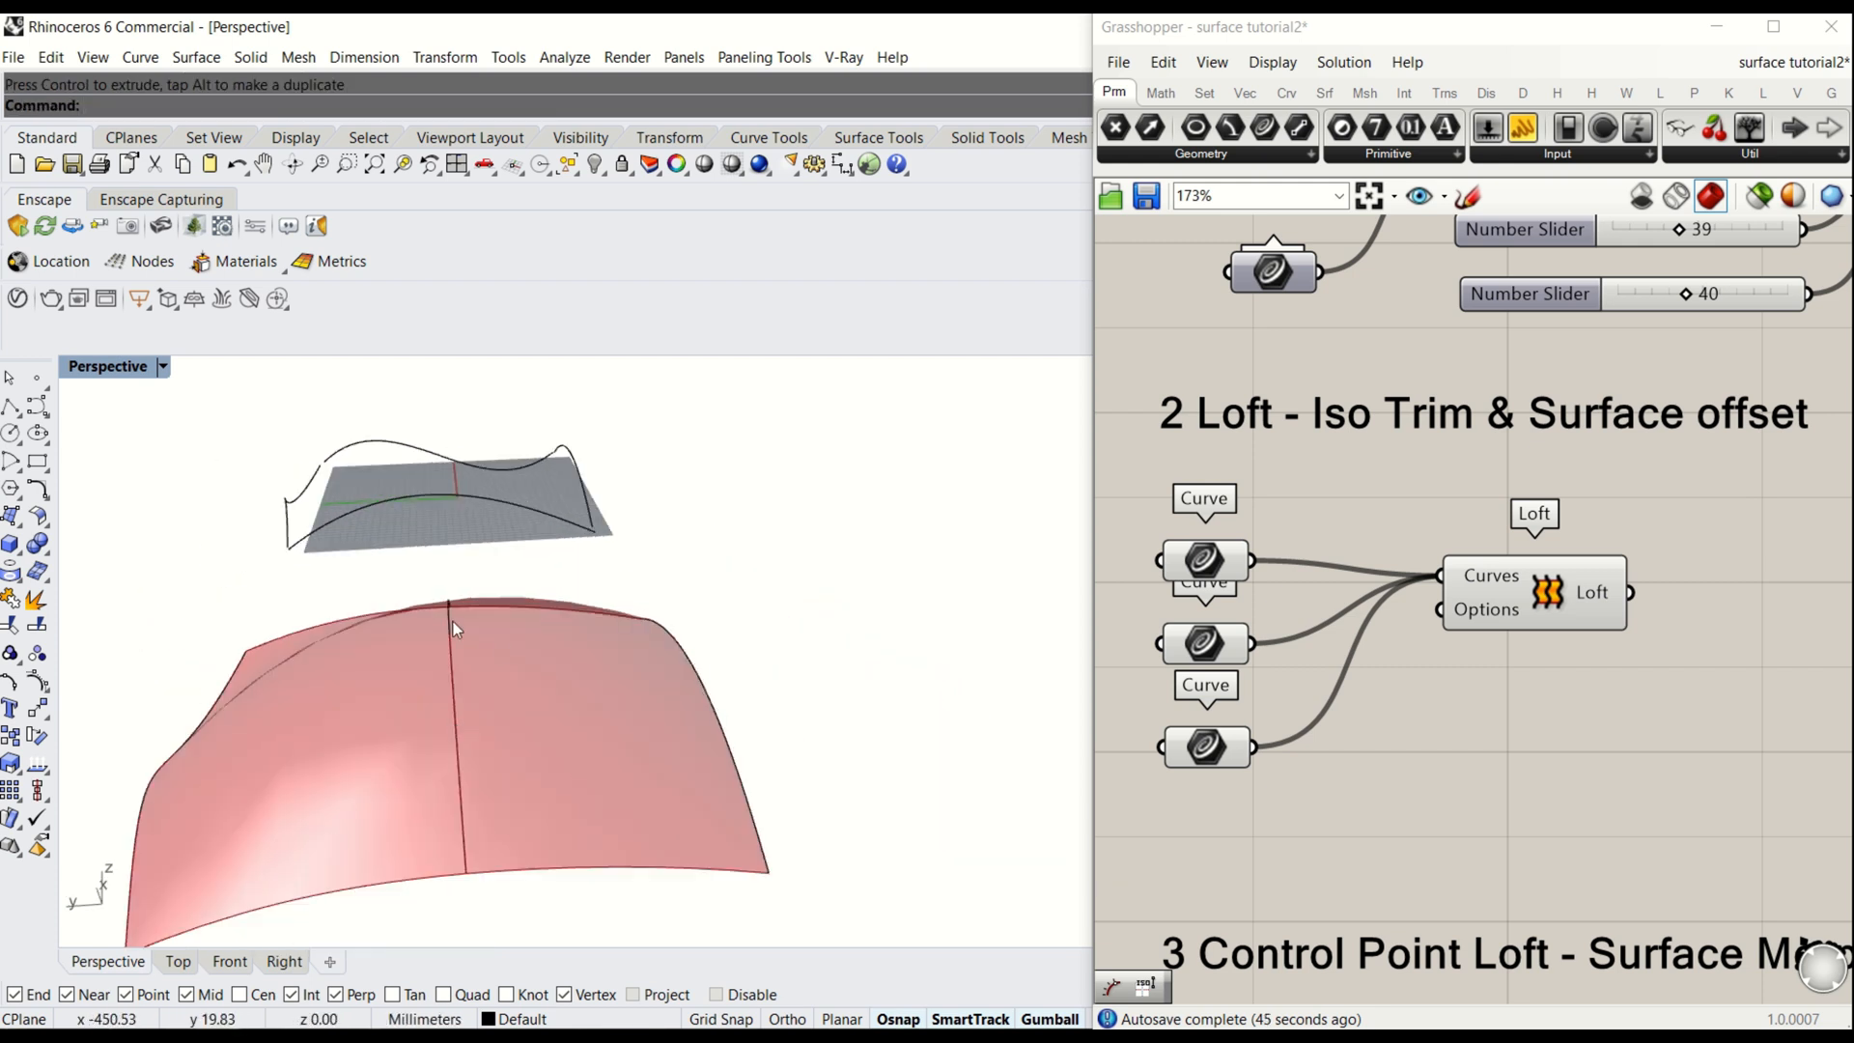
pyautogui.moveTo(443, 591); pyautogui.dragTo(715, 693, button='right')
pyautogui.click(748, 681)
# - Add an Isotrim component to the canvas beside the Loft component
pyautogui.moveTo(1596, 728); pyautogui.dragTo(1399, 692, button='right')
pyautogui.click(1411, 610)
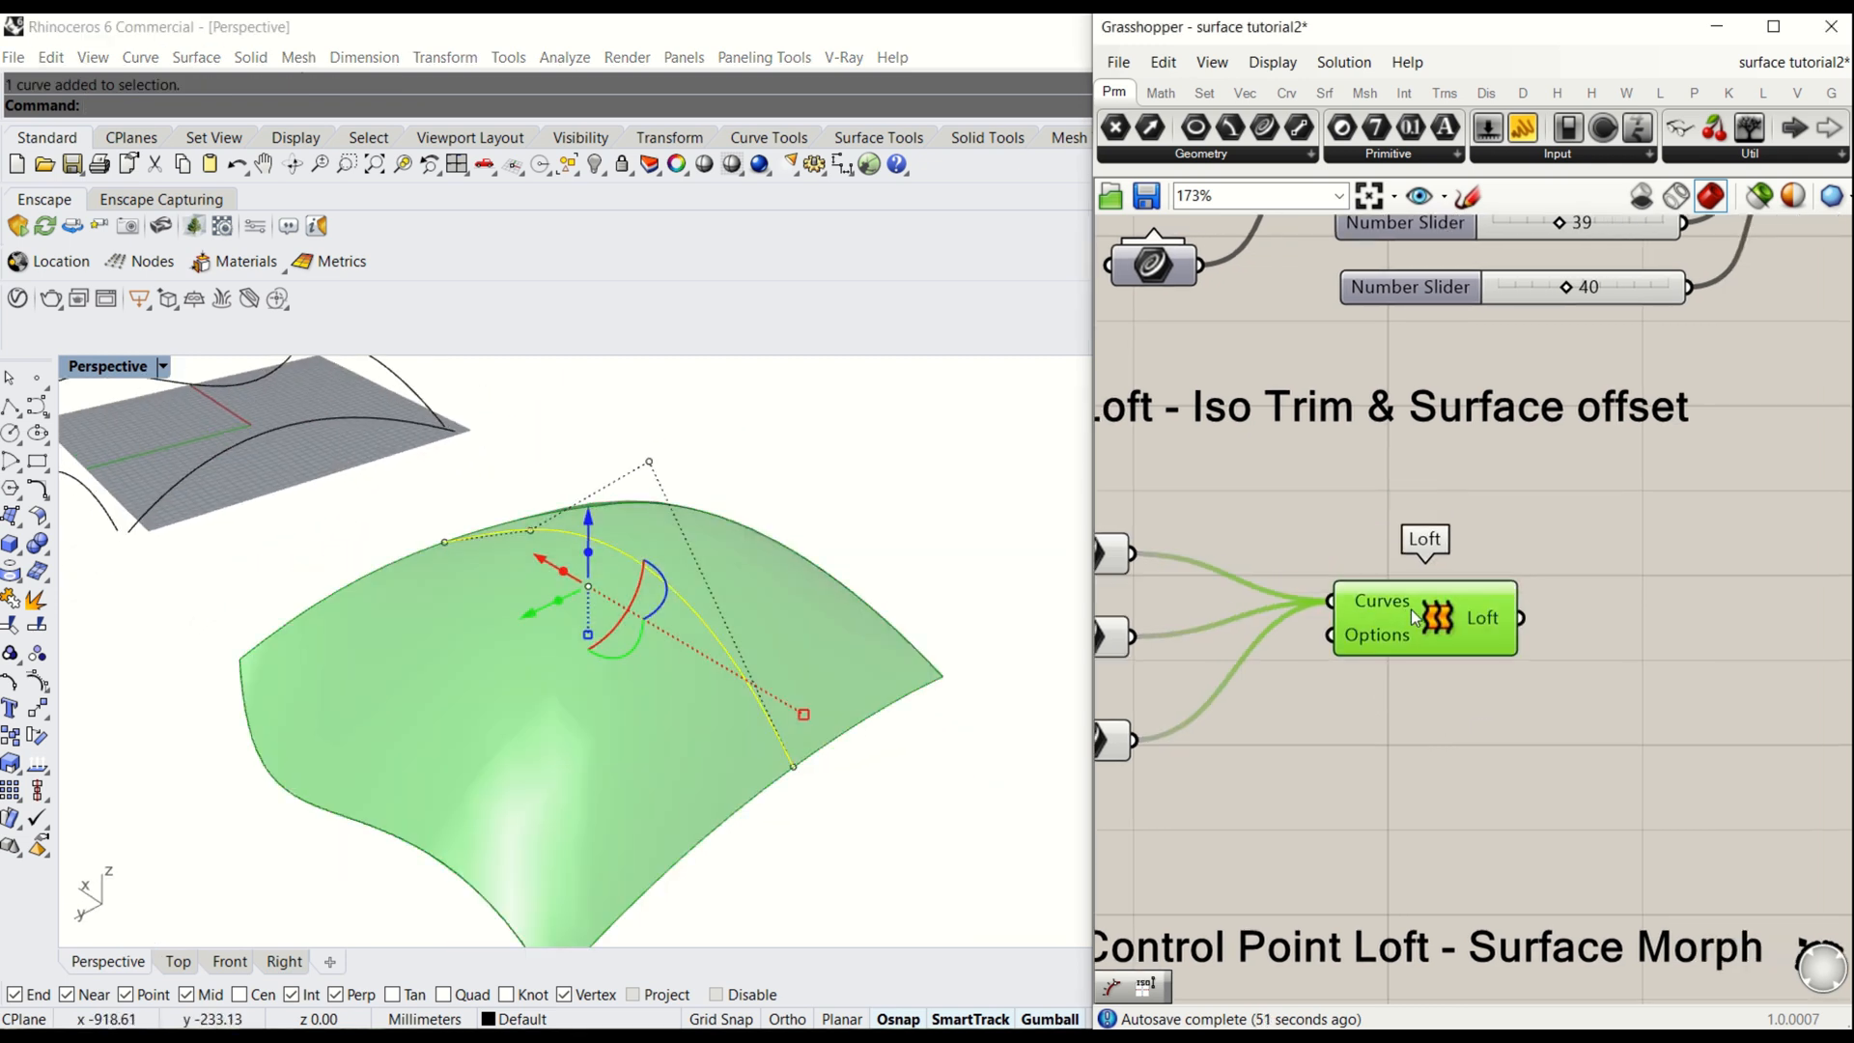
pyautogui.click(1614, 595)
pyautogui.scroll(-3, 1473, 589)
pyautogui.doubleClick(1531, 618)
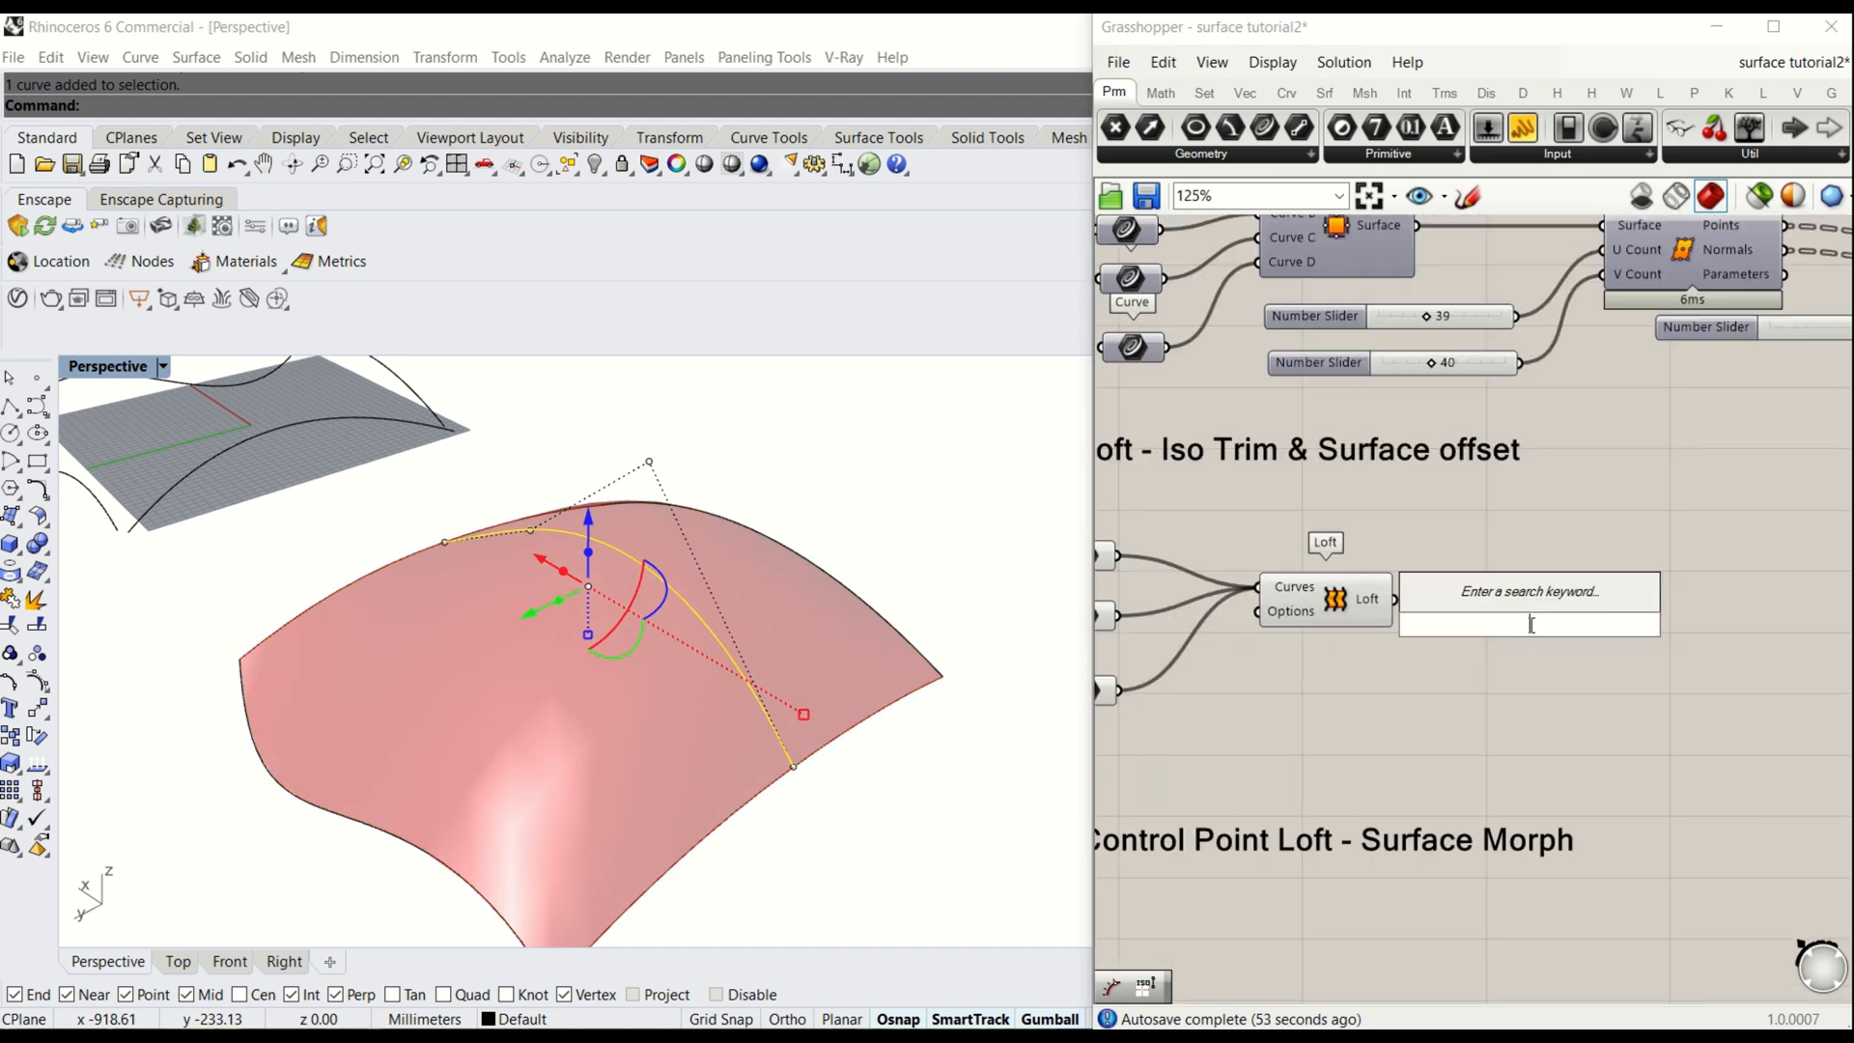
pyautogui.write('is')
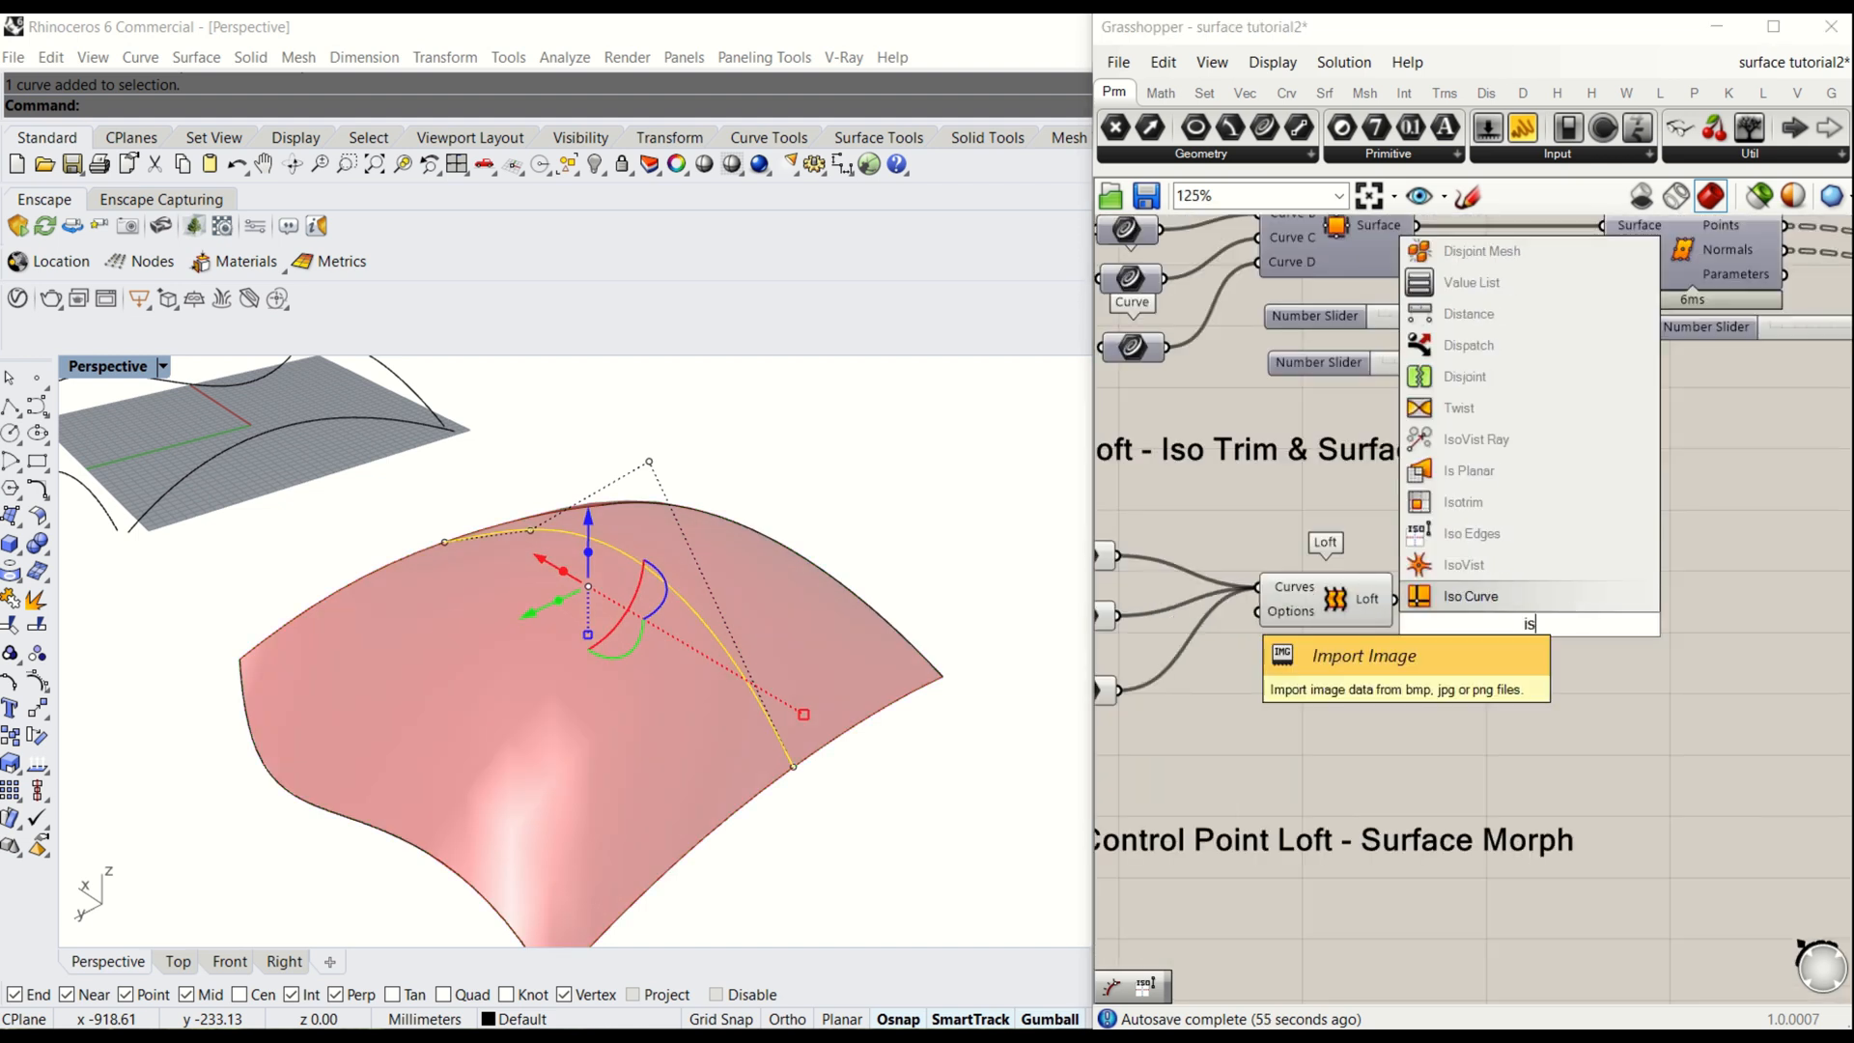
pyautogui.write('o')
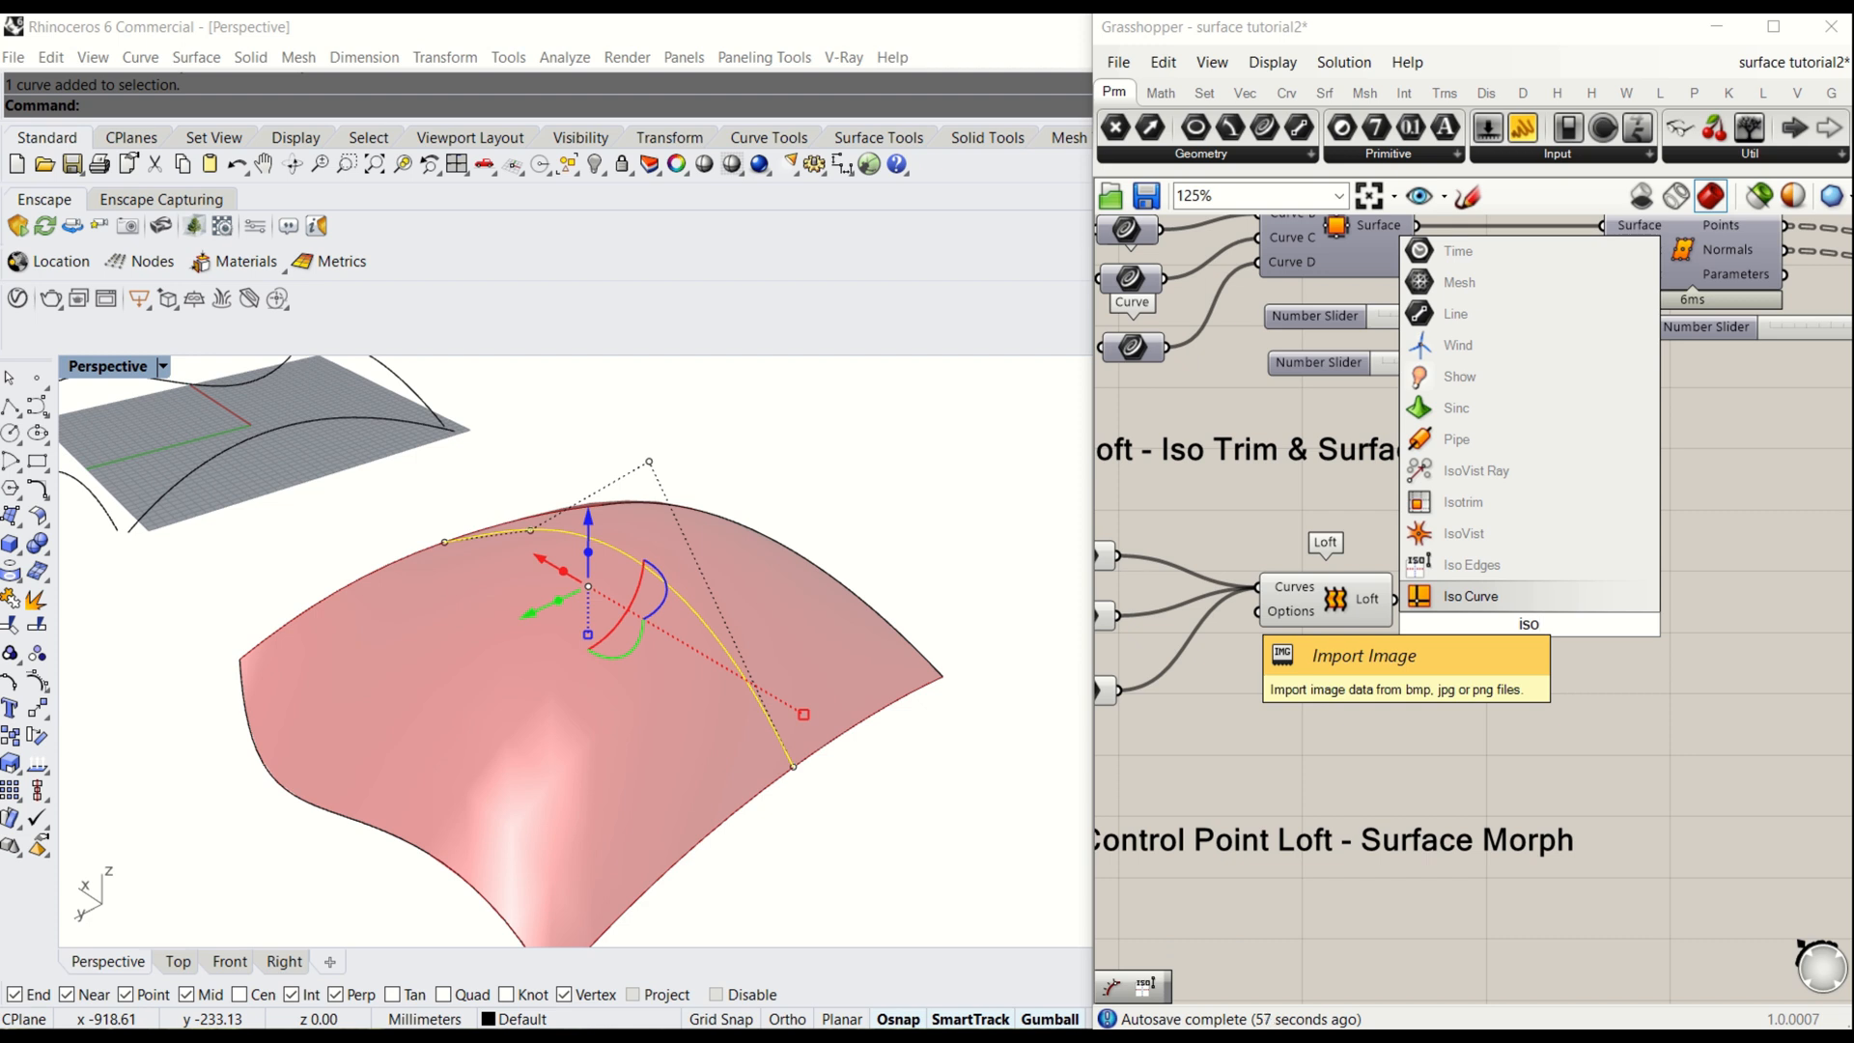
pyautogui.write('trim')
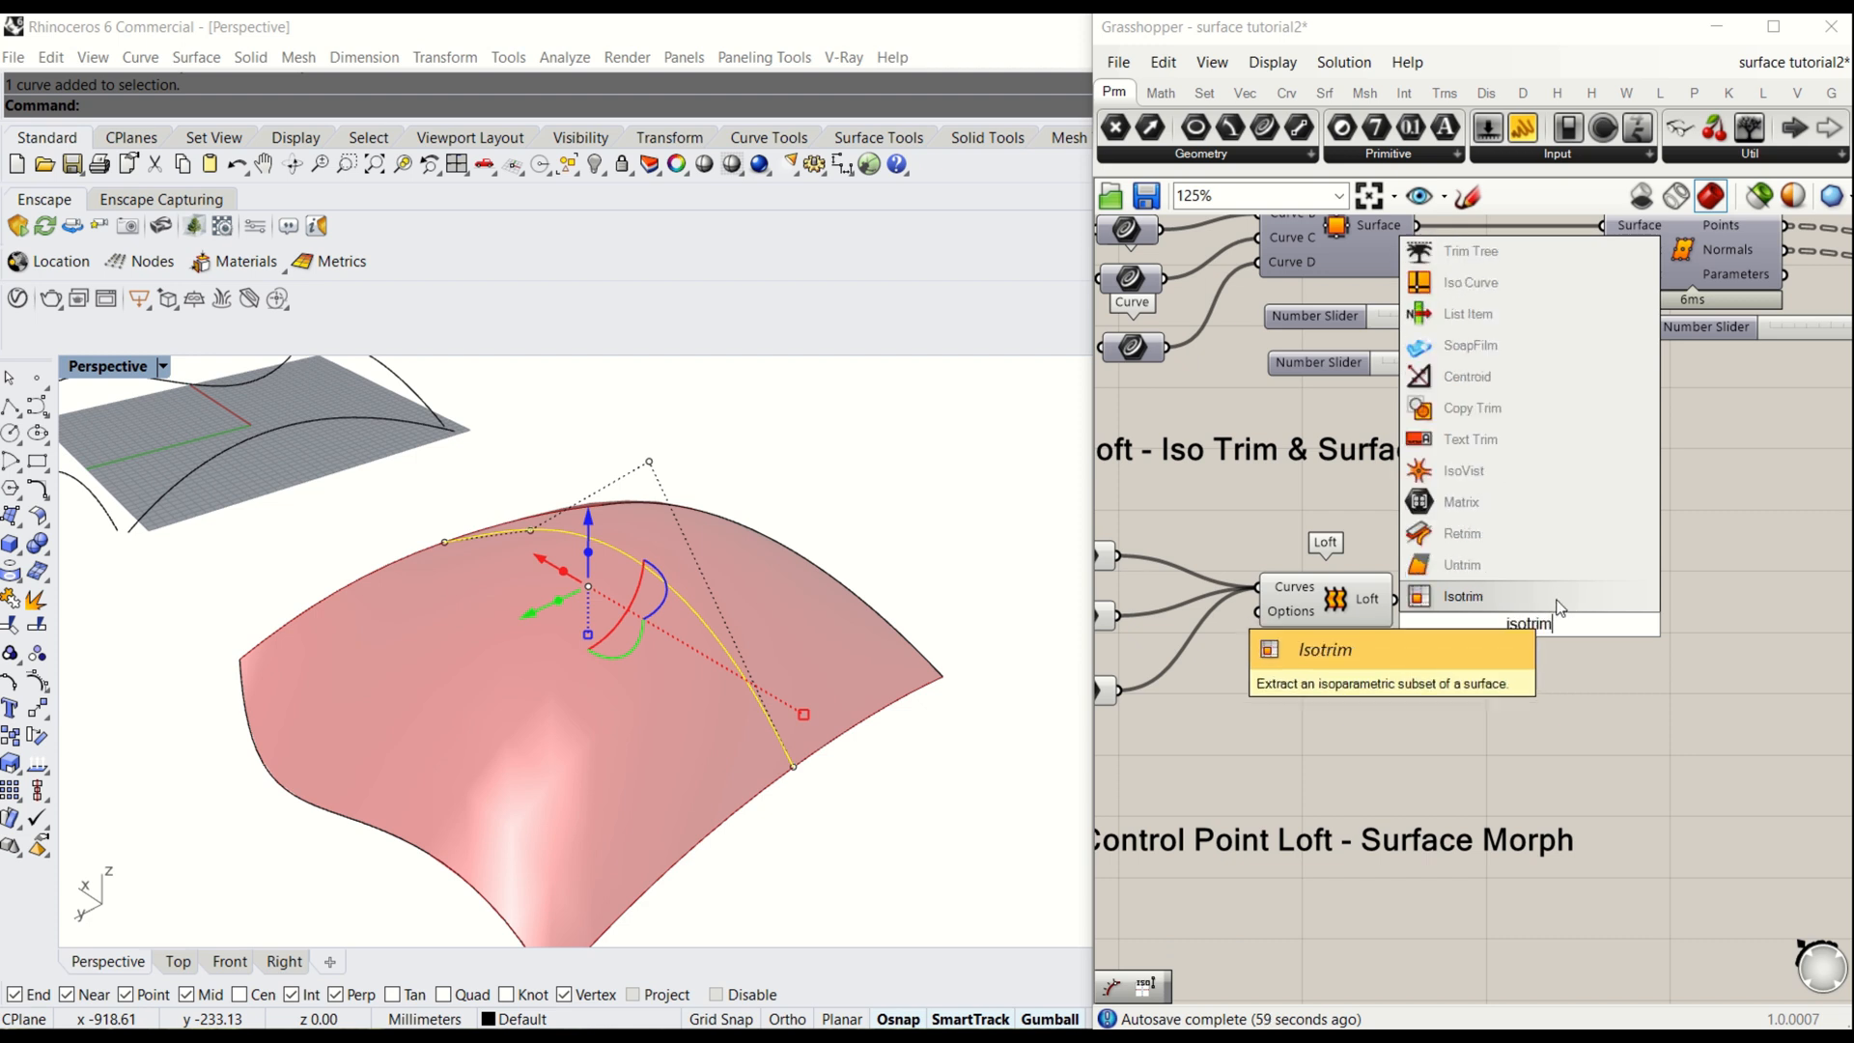
pyautogui.press('Return')
pyautogui.moveTo(1528, 575); pyautogui.dragTo(1505, 544, button='right')
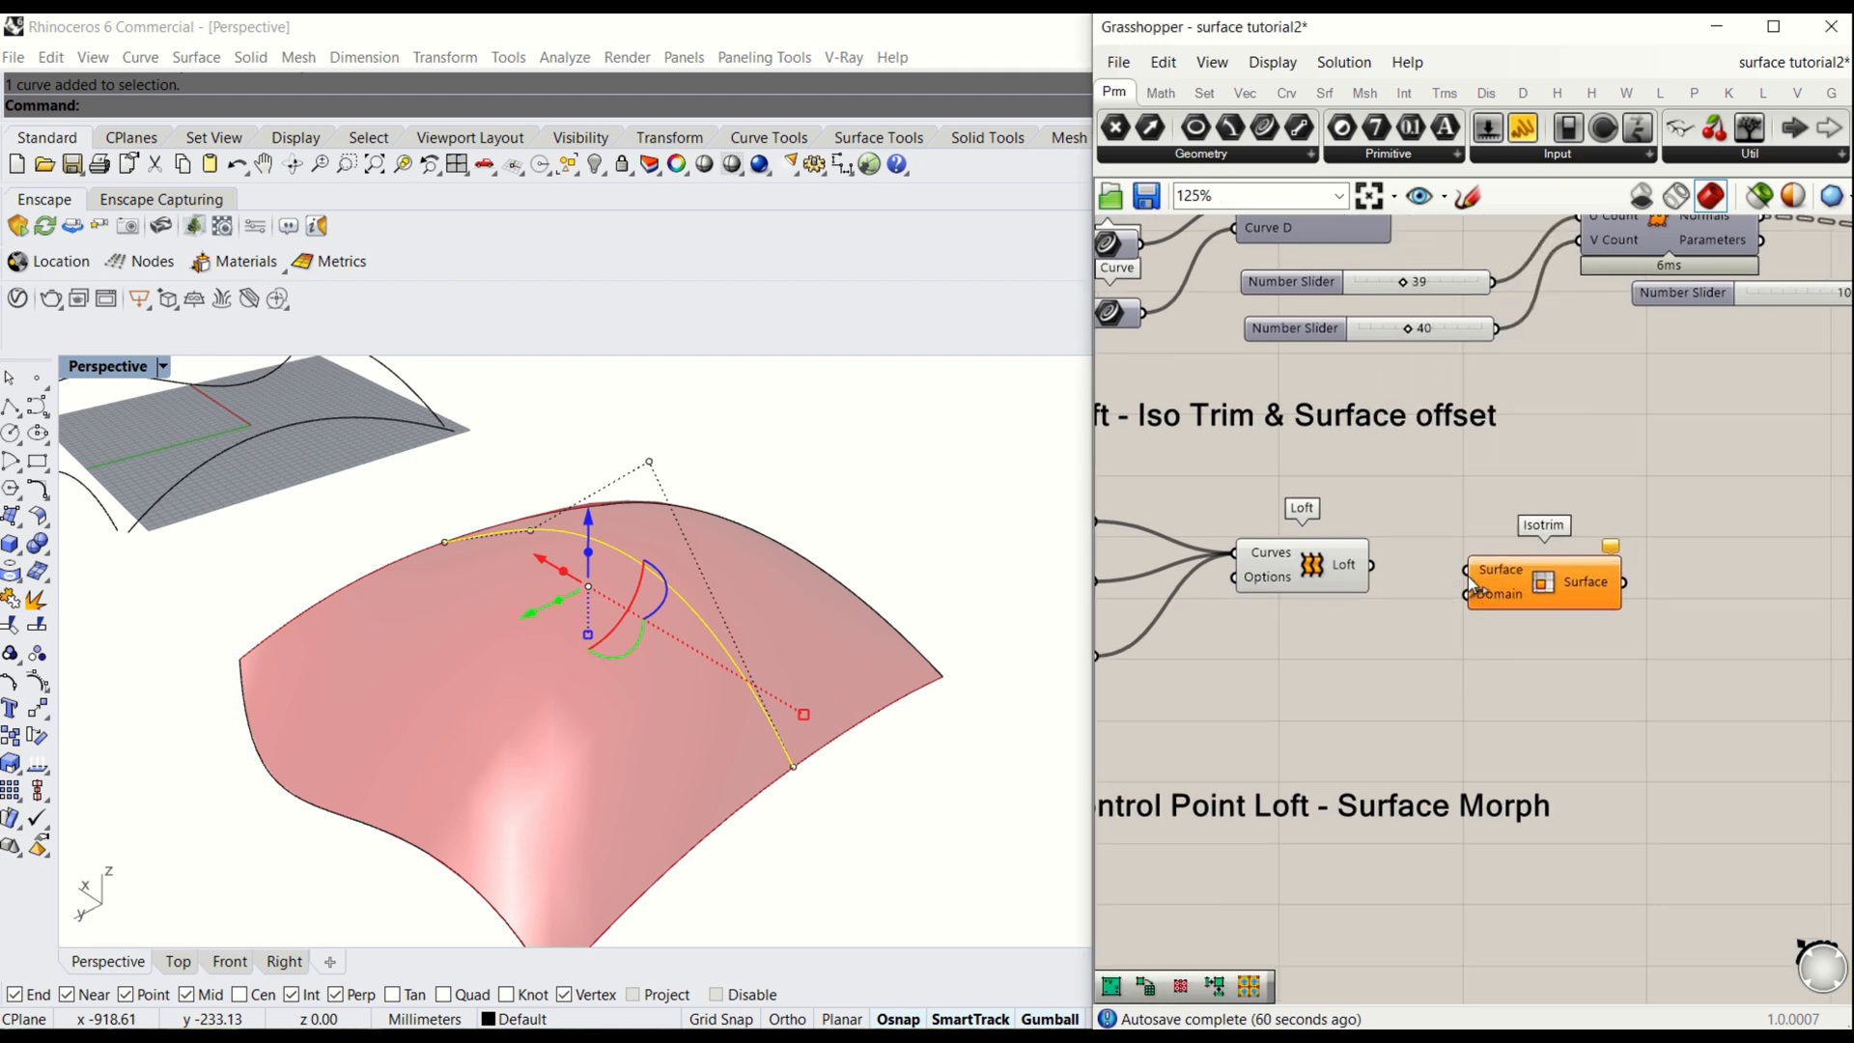
# - Connect the Loft output to the Surface input of Isotrim and move Isotrim farther from the Loft component
pyautogui.click(1516, 594)
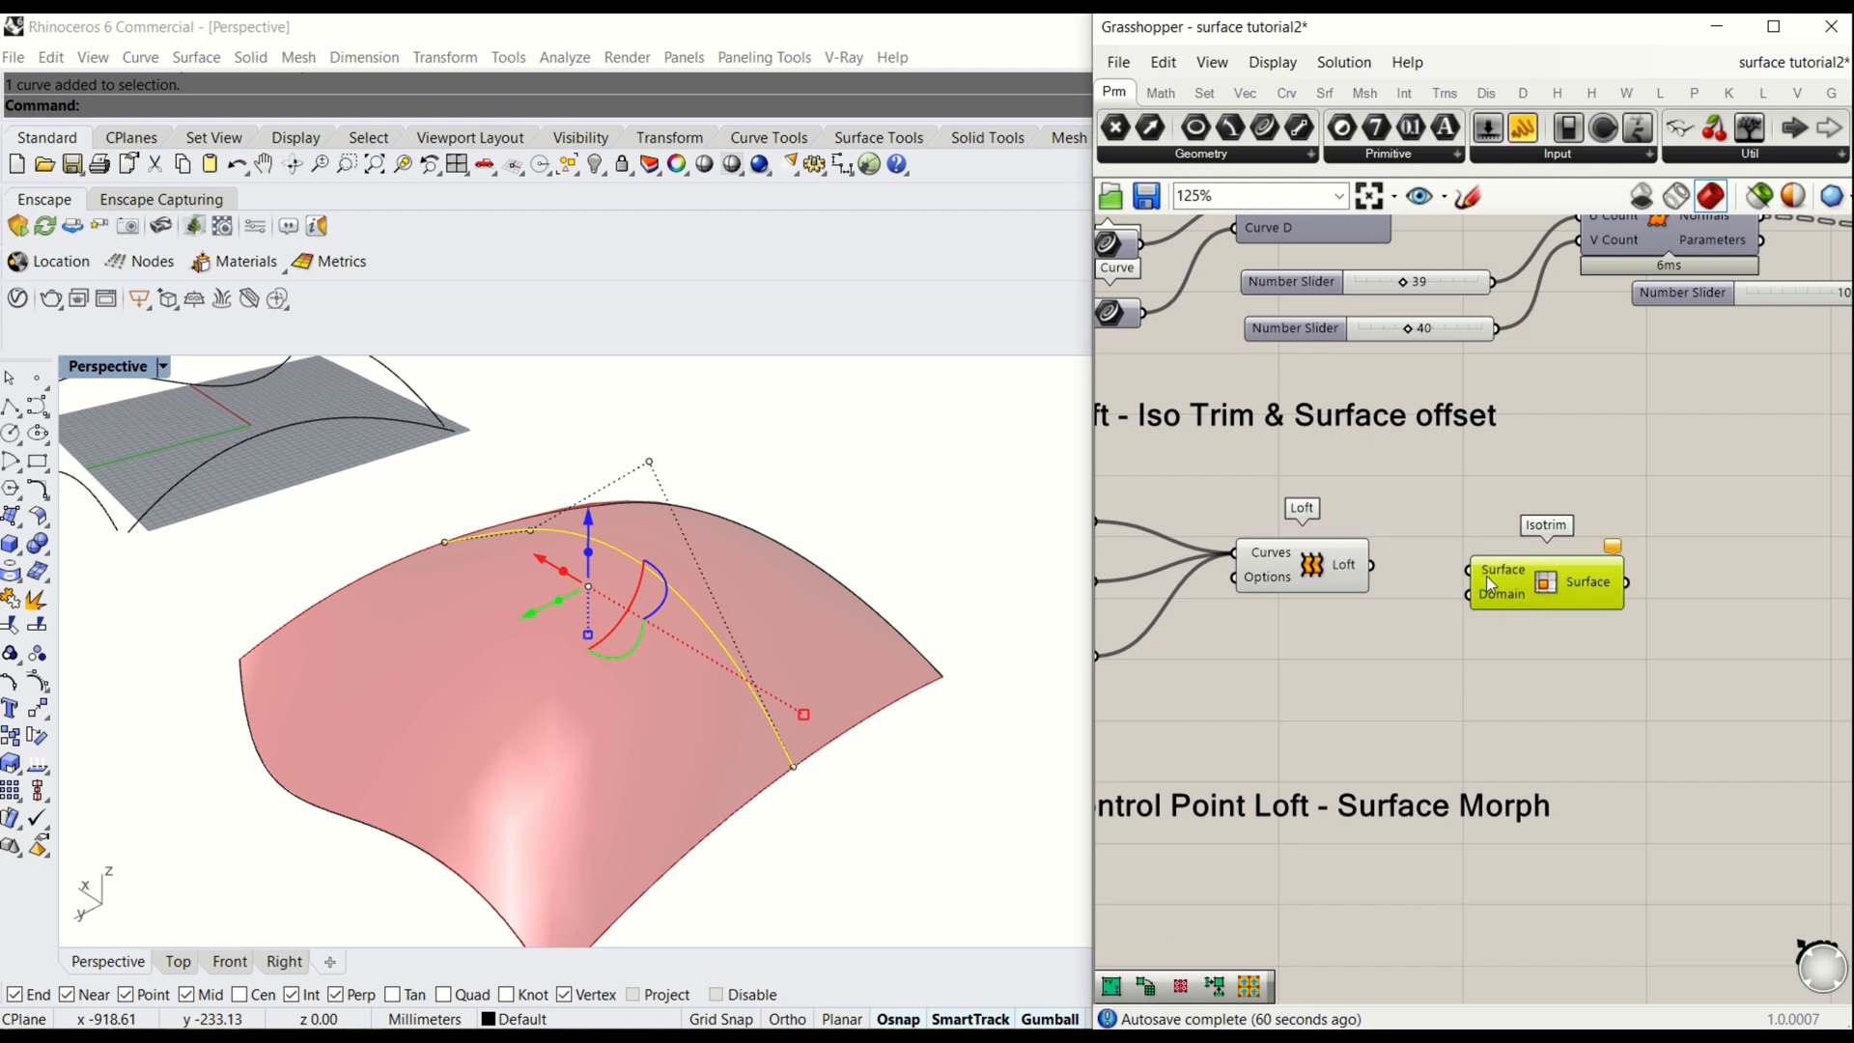
pyautogui.moveTo(1374, 573); pyautogui.dragTo(1469, 570)
pyautogui.click(1461, 704)
pyautogui.moveTo(1461, 704); pyautogui.dragTo(1505, 683, button='right')
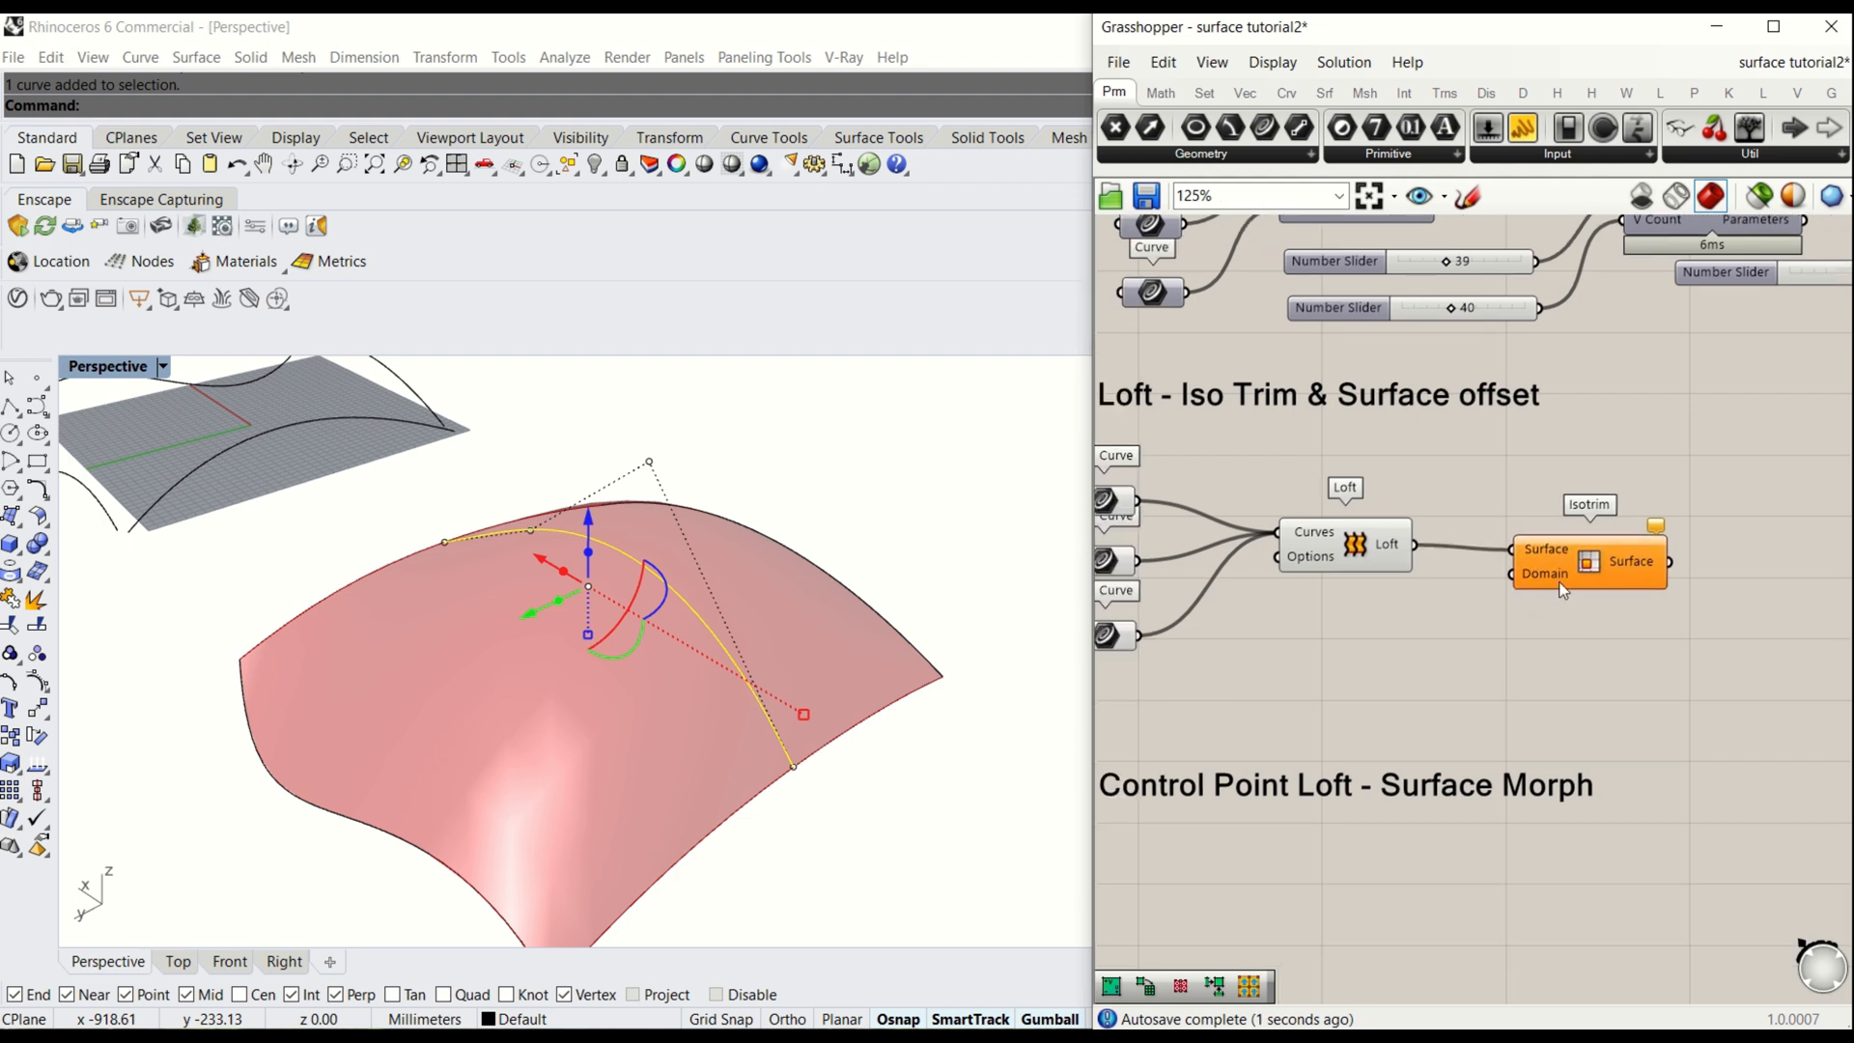
pyautogui.moveTo(1580, 570); pyautogui.dragTo(1675, 564)
# - Add a Construct Domain² component with U min, U max, V min and V max inputs below the Loft-to-Isotrim wire
pyautogui.doubleClick(1503, 646)
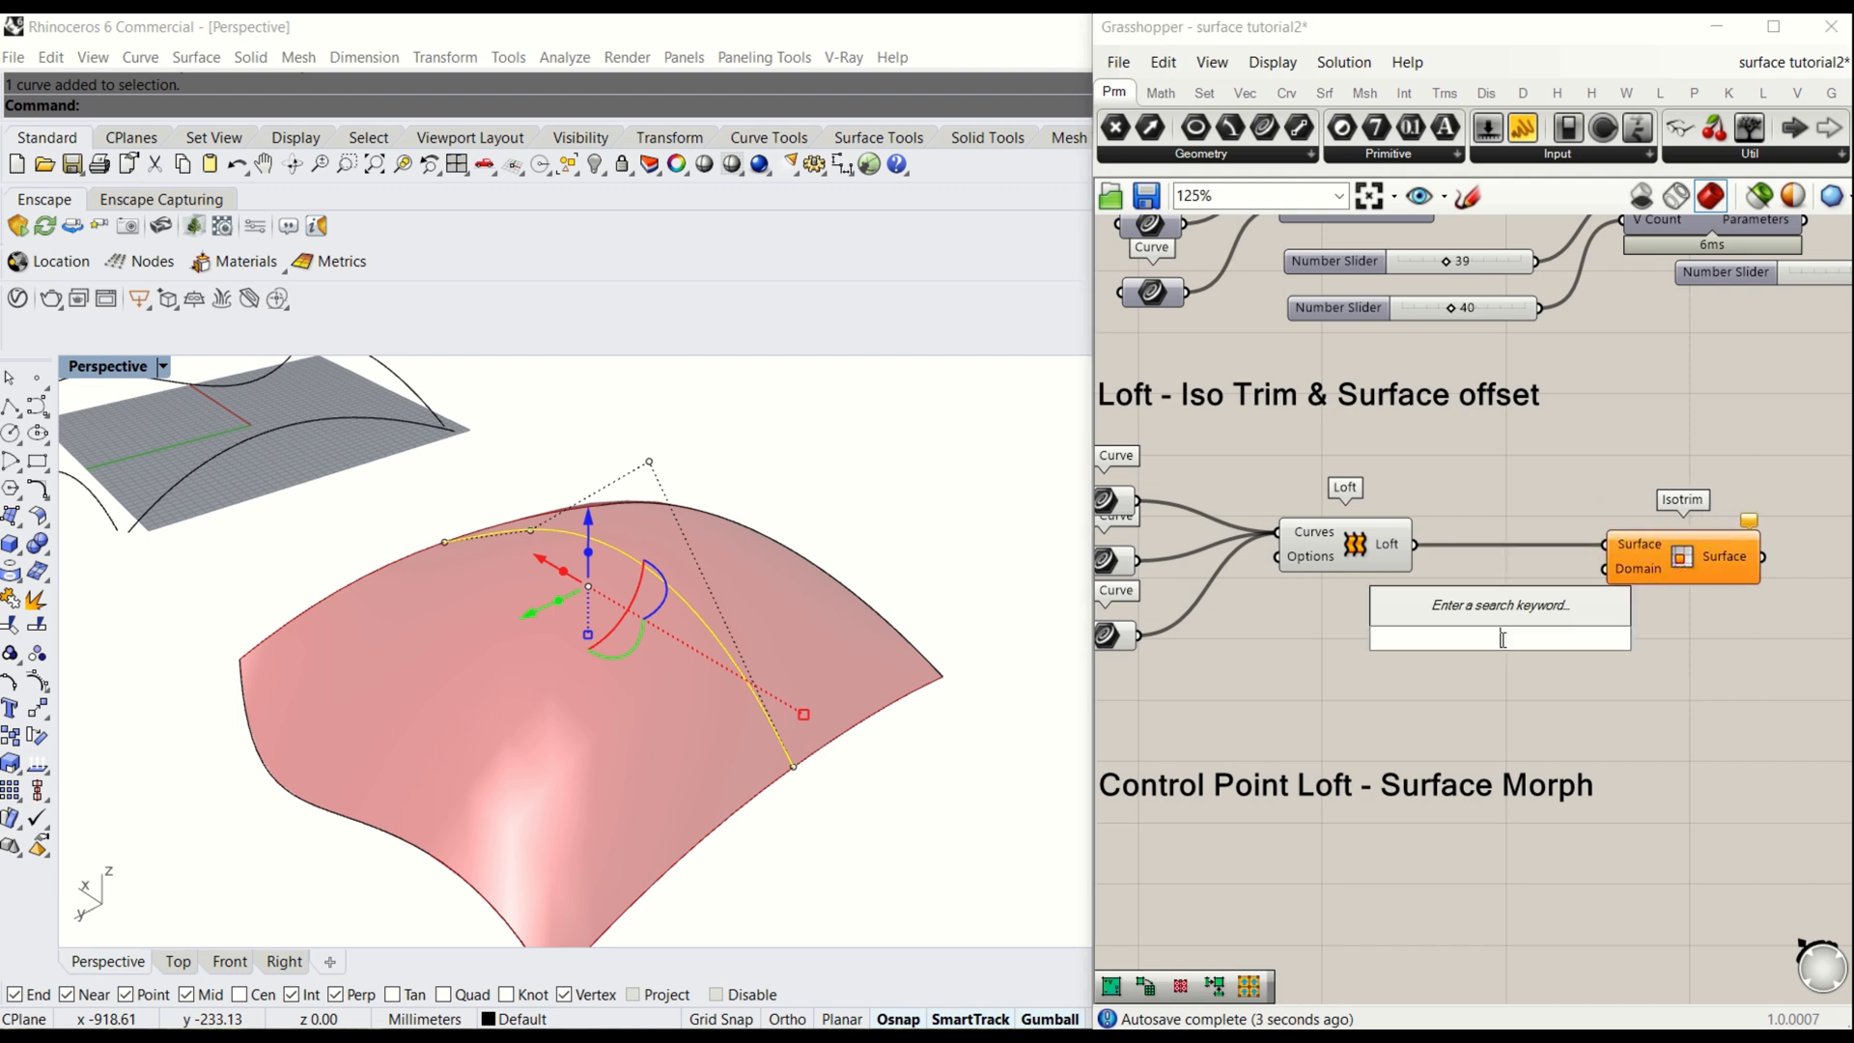
pyautogui.press('Escape')
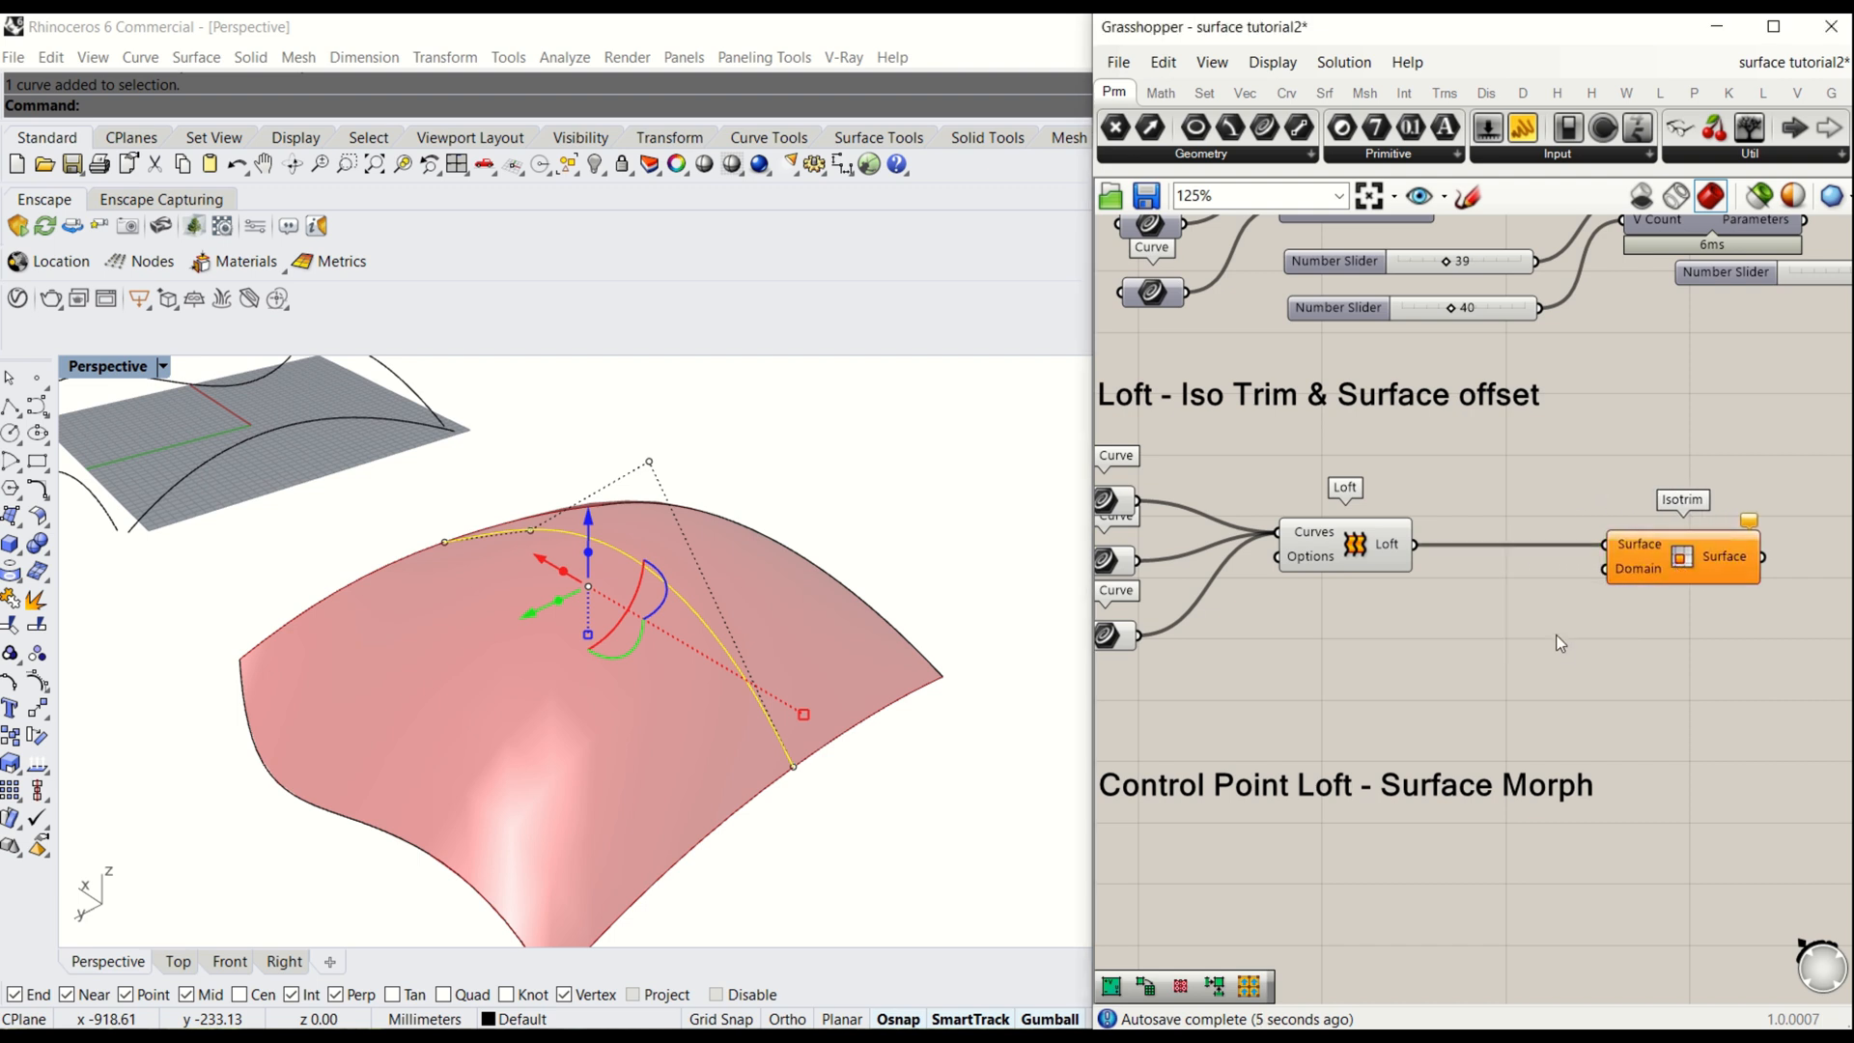
pyautogui.doubleClick(1559, 634)
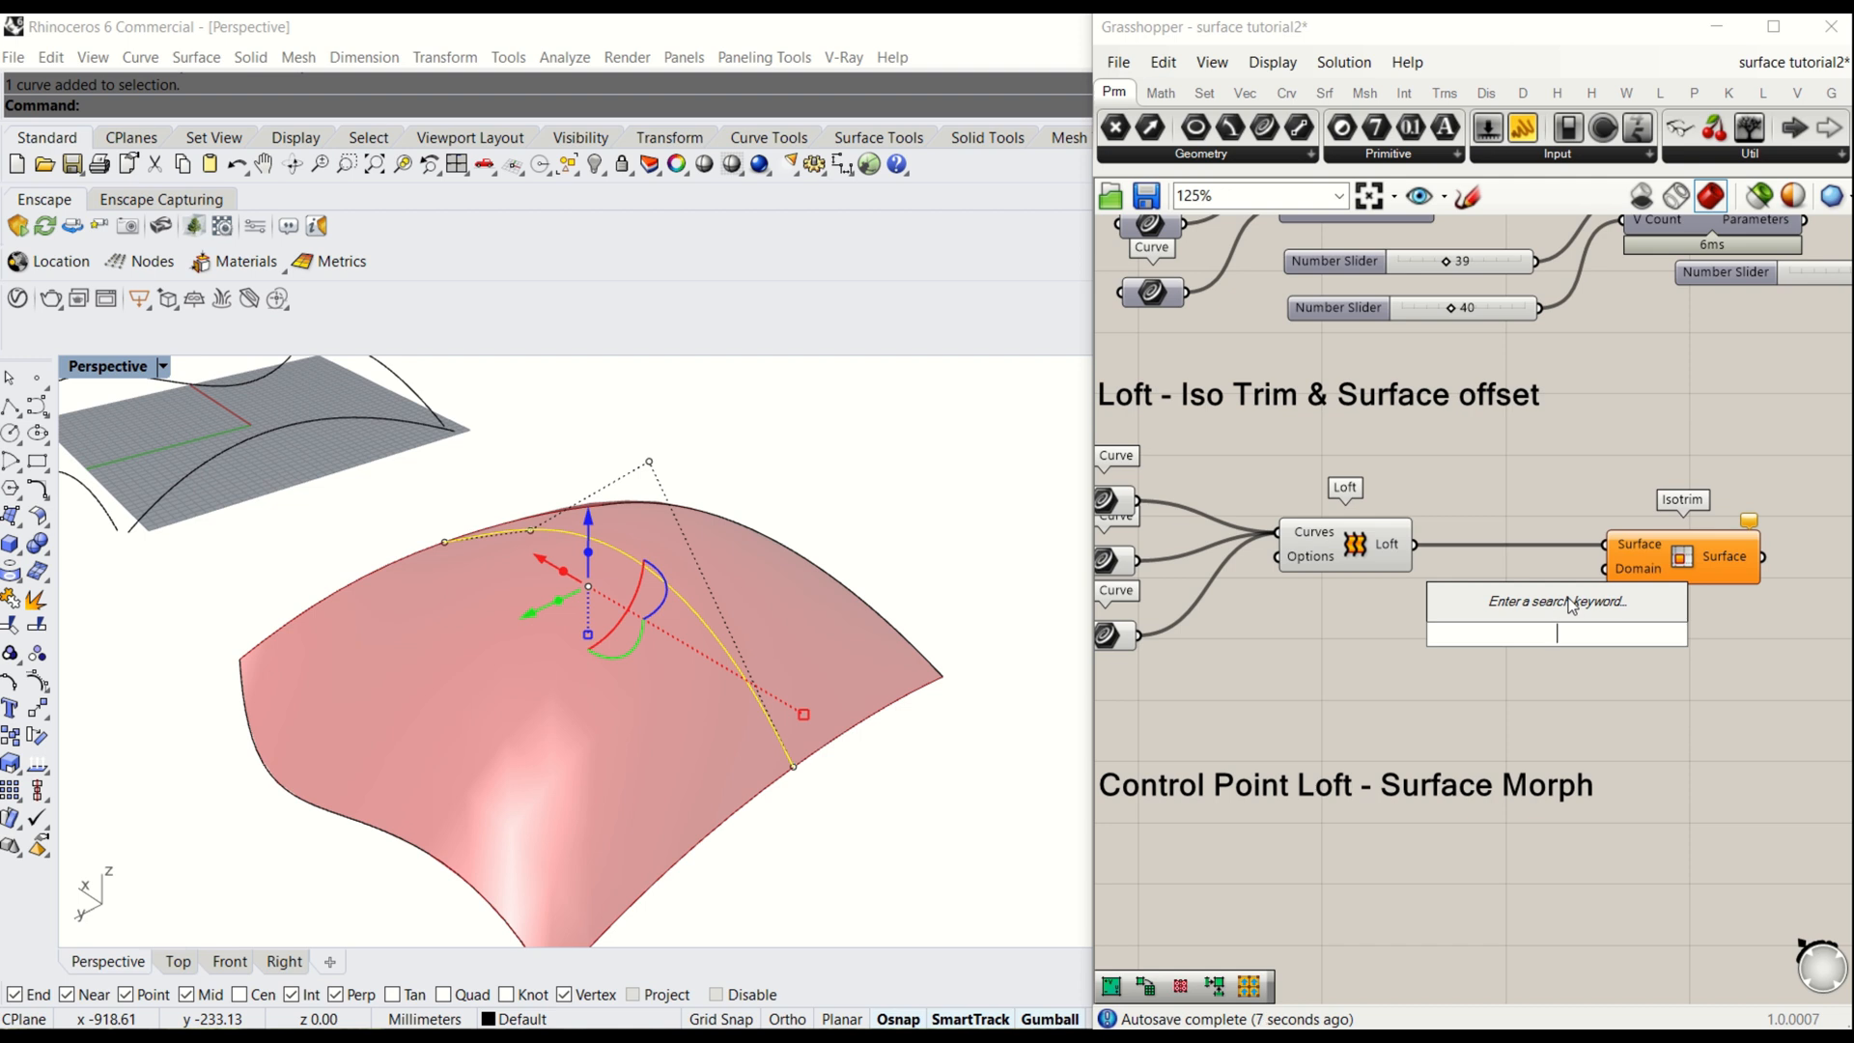
pyautogui.write('construct')
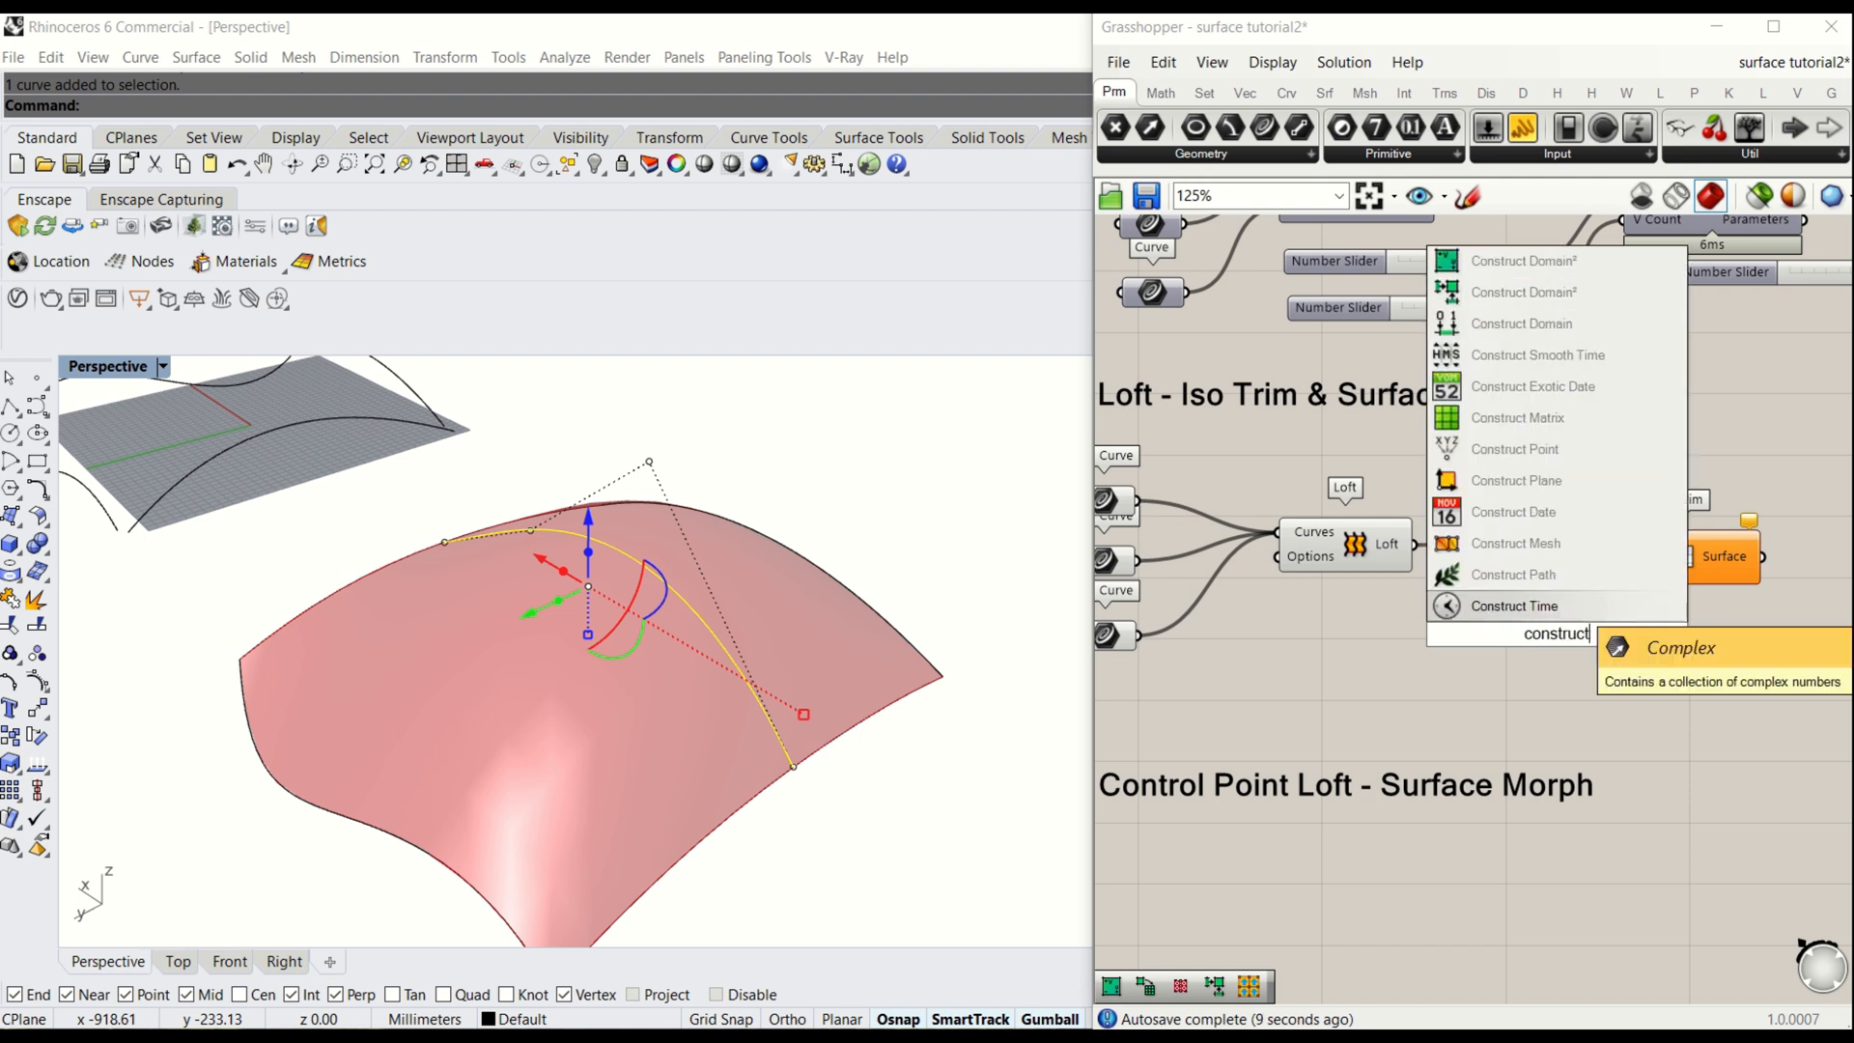
pyautogui.write(' dom')
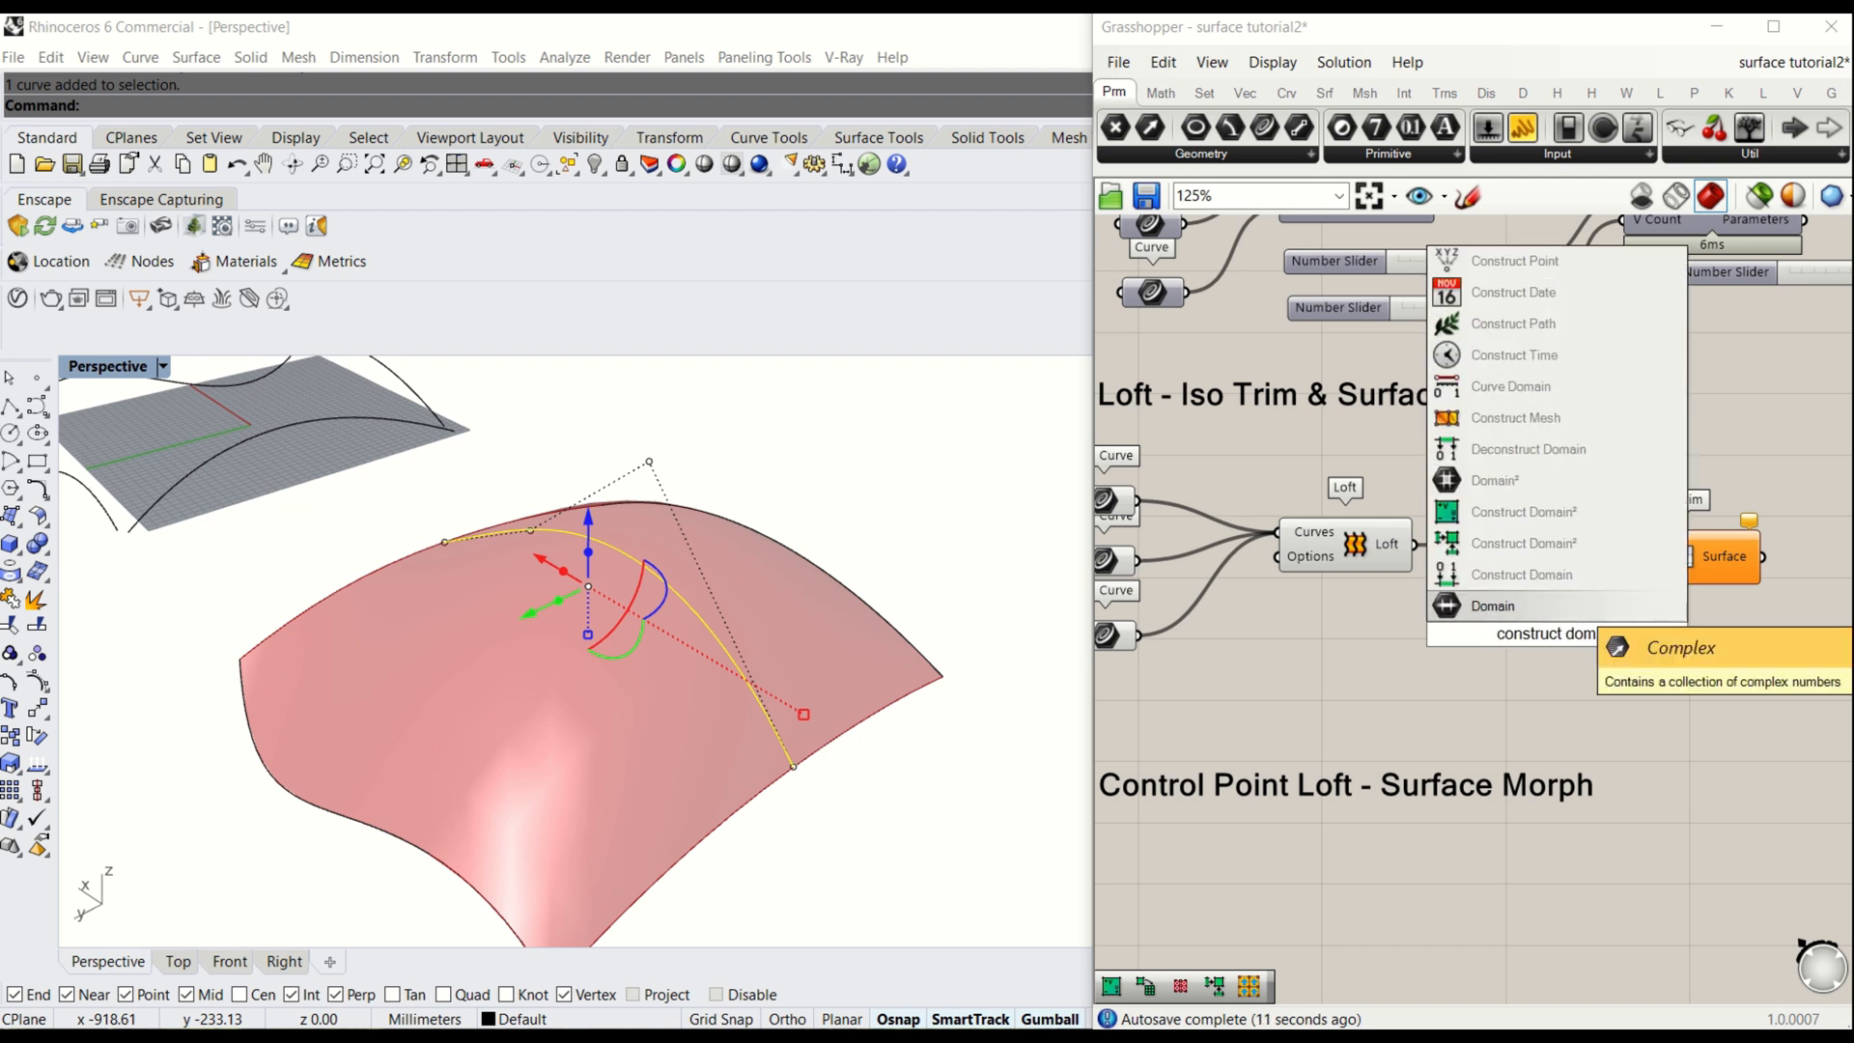
pyautogui.write('ain')
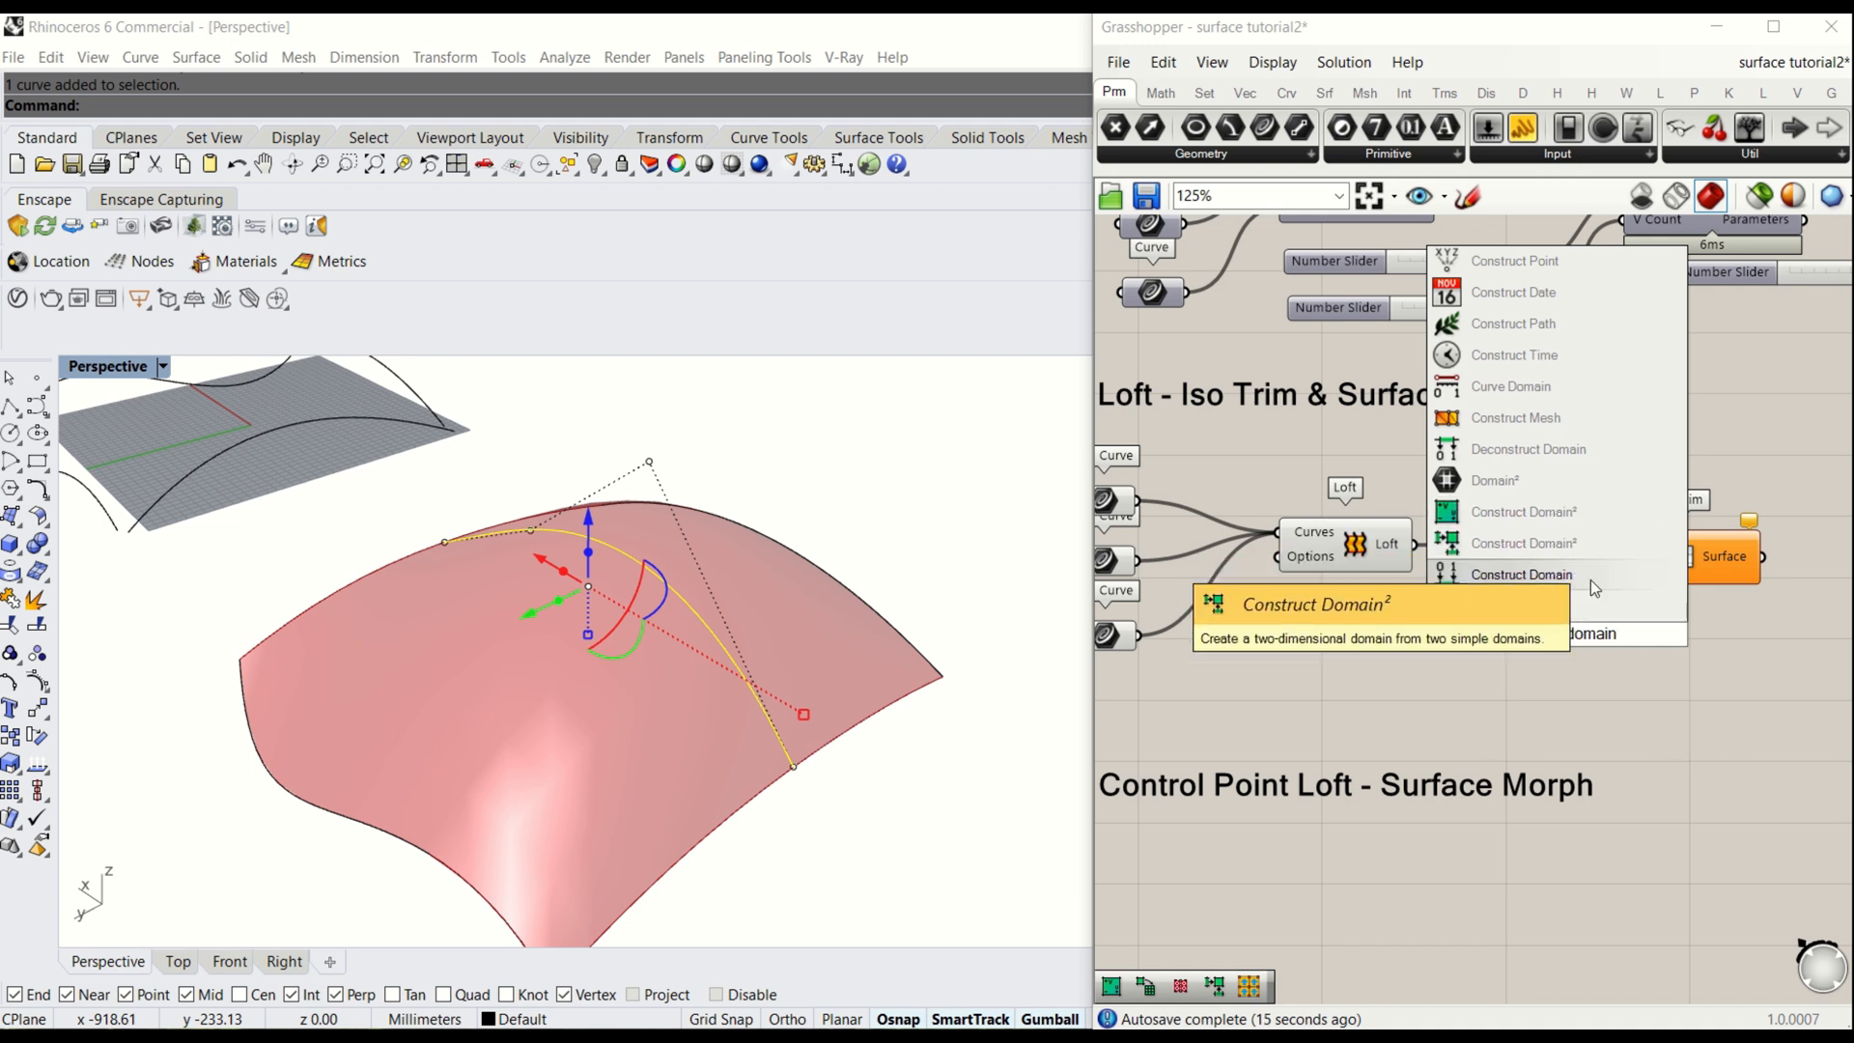
pyautogui.click(1548, 516)
pyautogui.moveTo(1539, 642); pyautogui.dragTo(1465, 661)
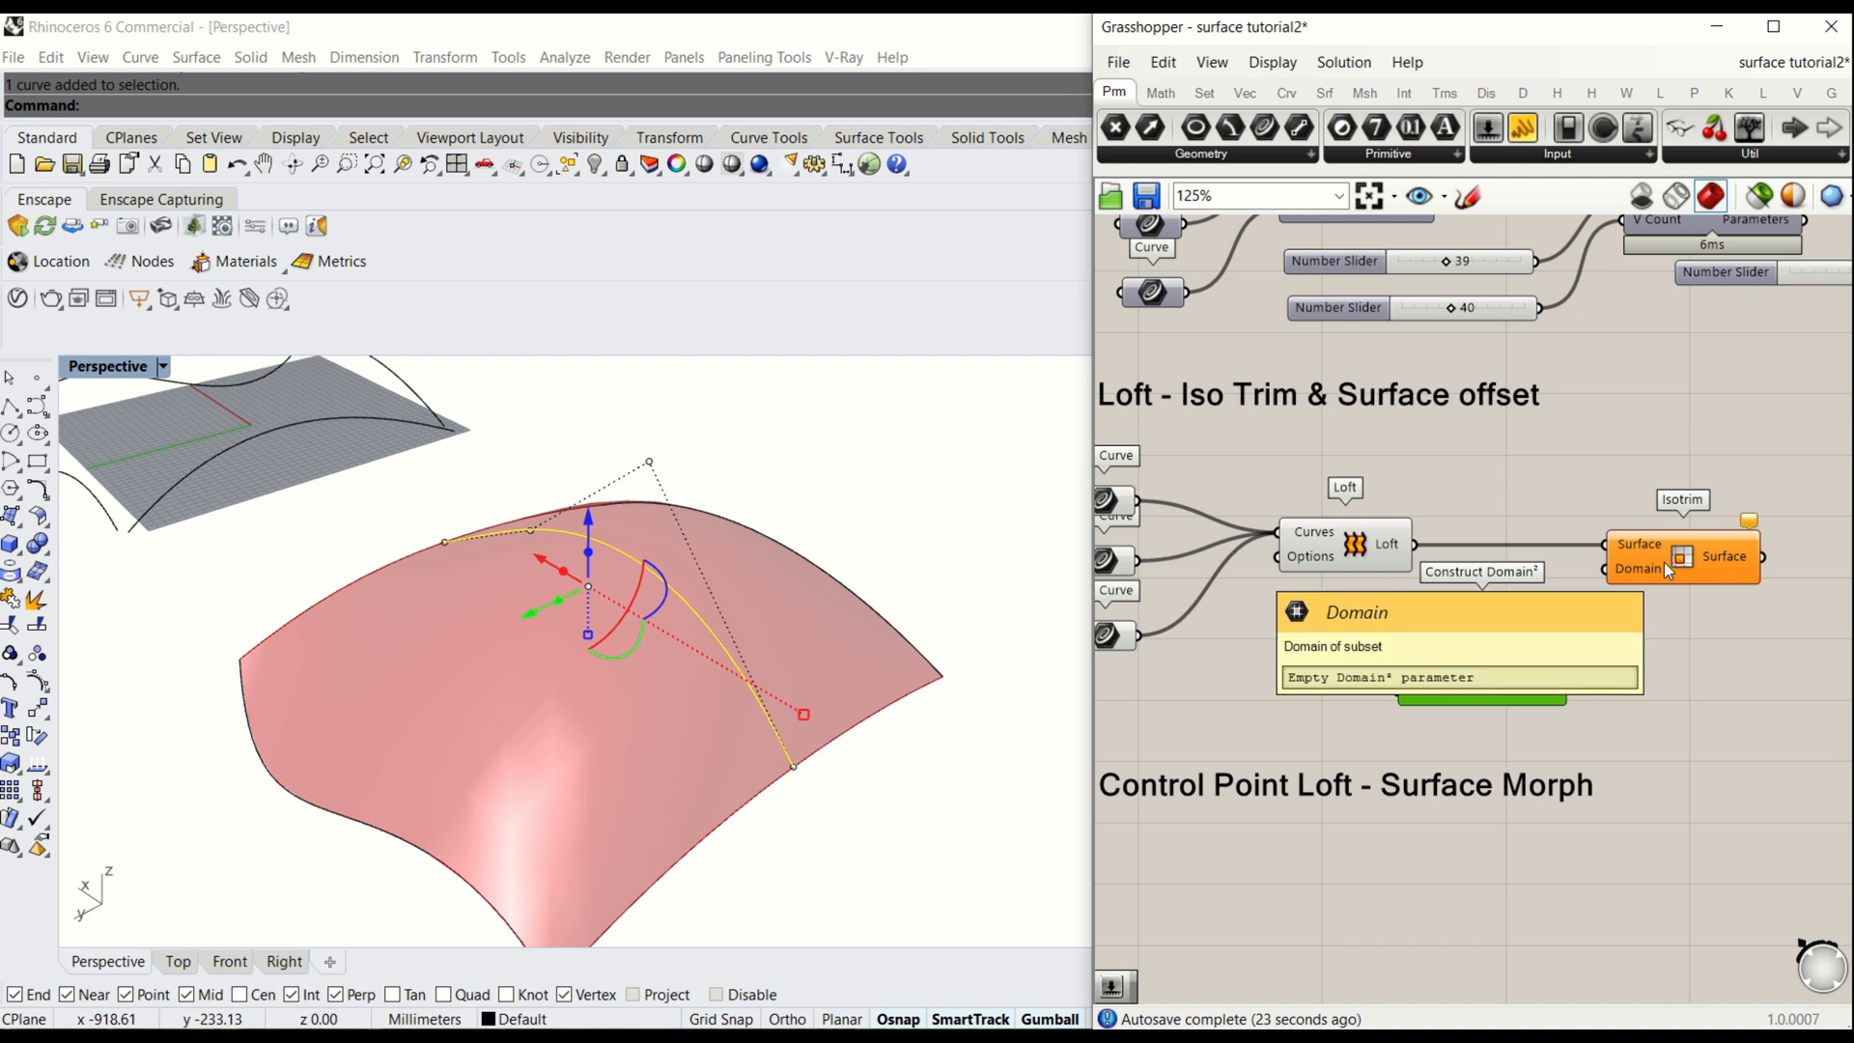
# - Space out the components by shifting Isotrim farther from Loft and placing Construct Domain² between them
pyautogui.moveTo(1665, 562); pyautogui.dragTo(1781, 548)
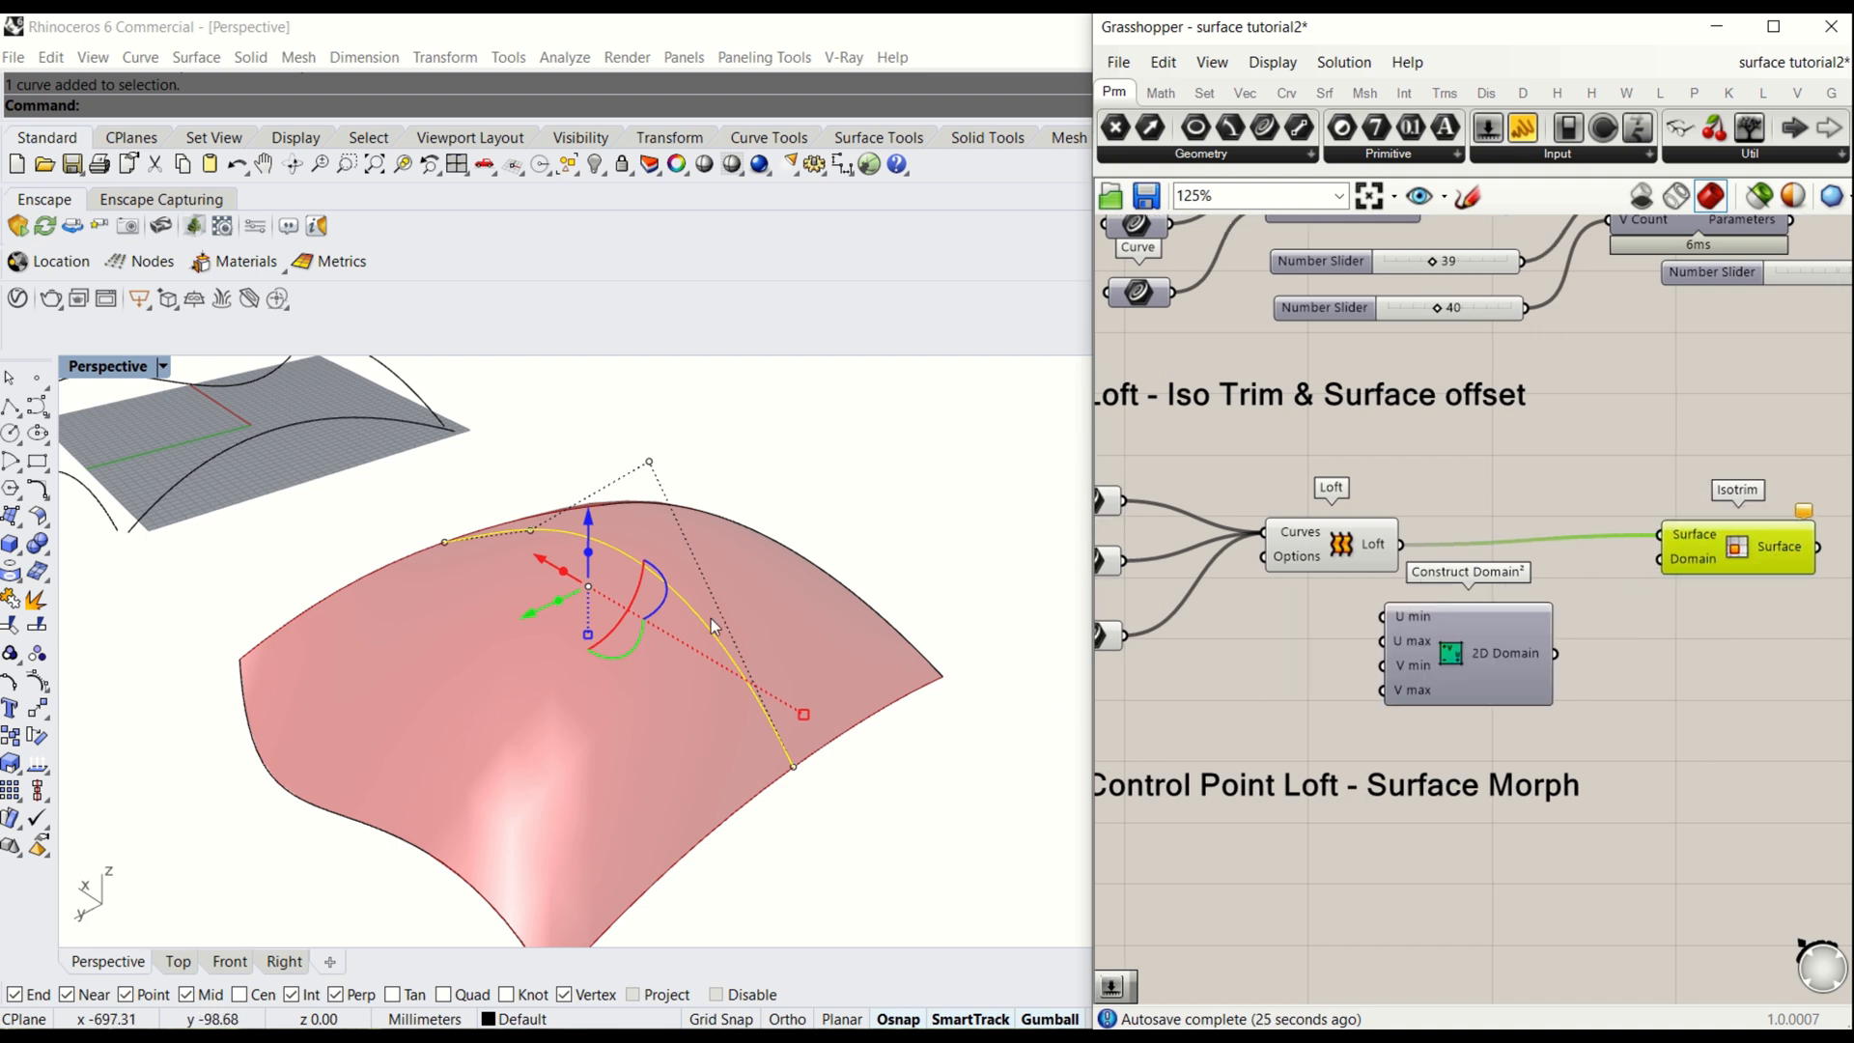
pyautogui.moveTo(665, 655); pyautogui.dragTo(475, 769, button='right')
pyautogui.moveTo(1637, 591); pyautogui.dragTo(1542, 579, button='right')
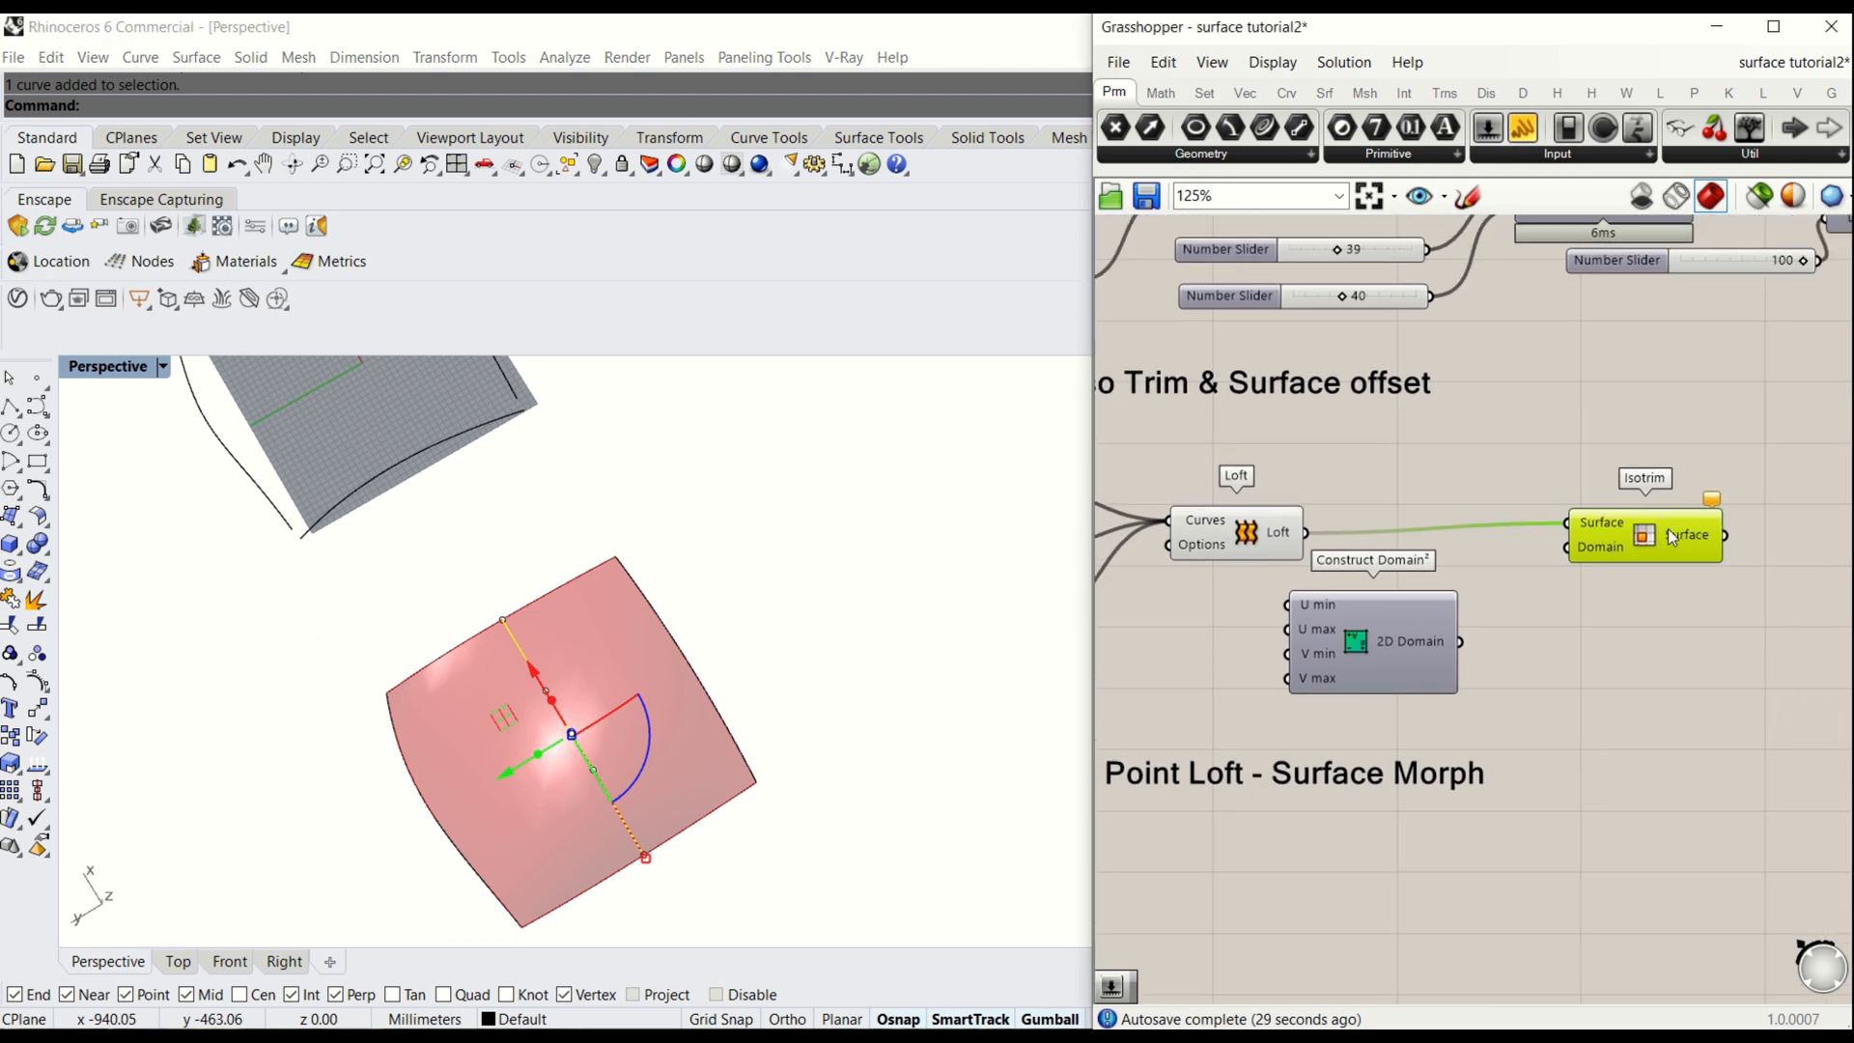
pyautogui.moveTo(1669, 530); pyautogui.dragTo(1688, 528)
pyautogui.moveTo(1352, 655); pyautogui.dragTo(1390, 651)
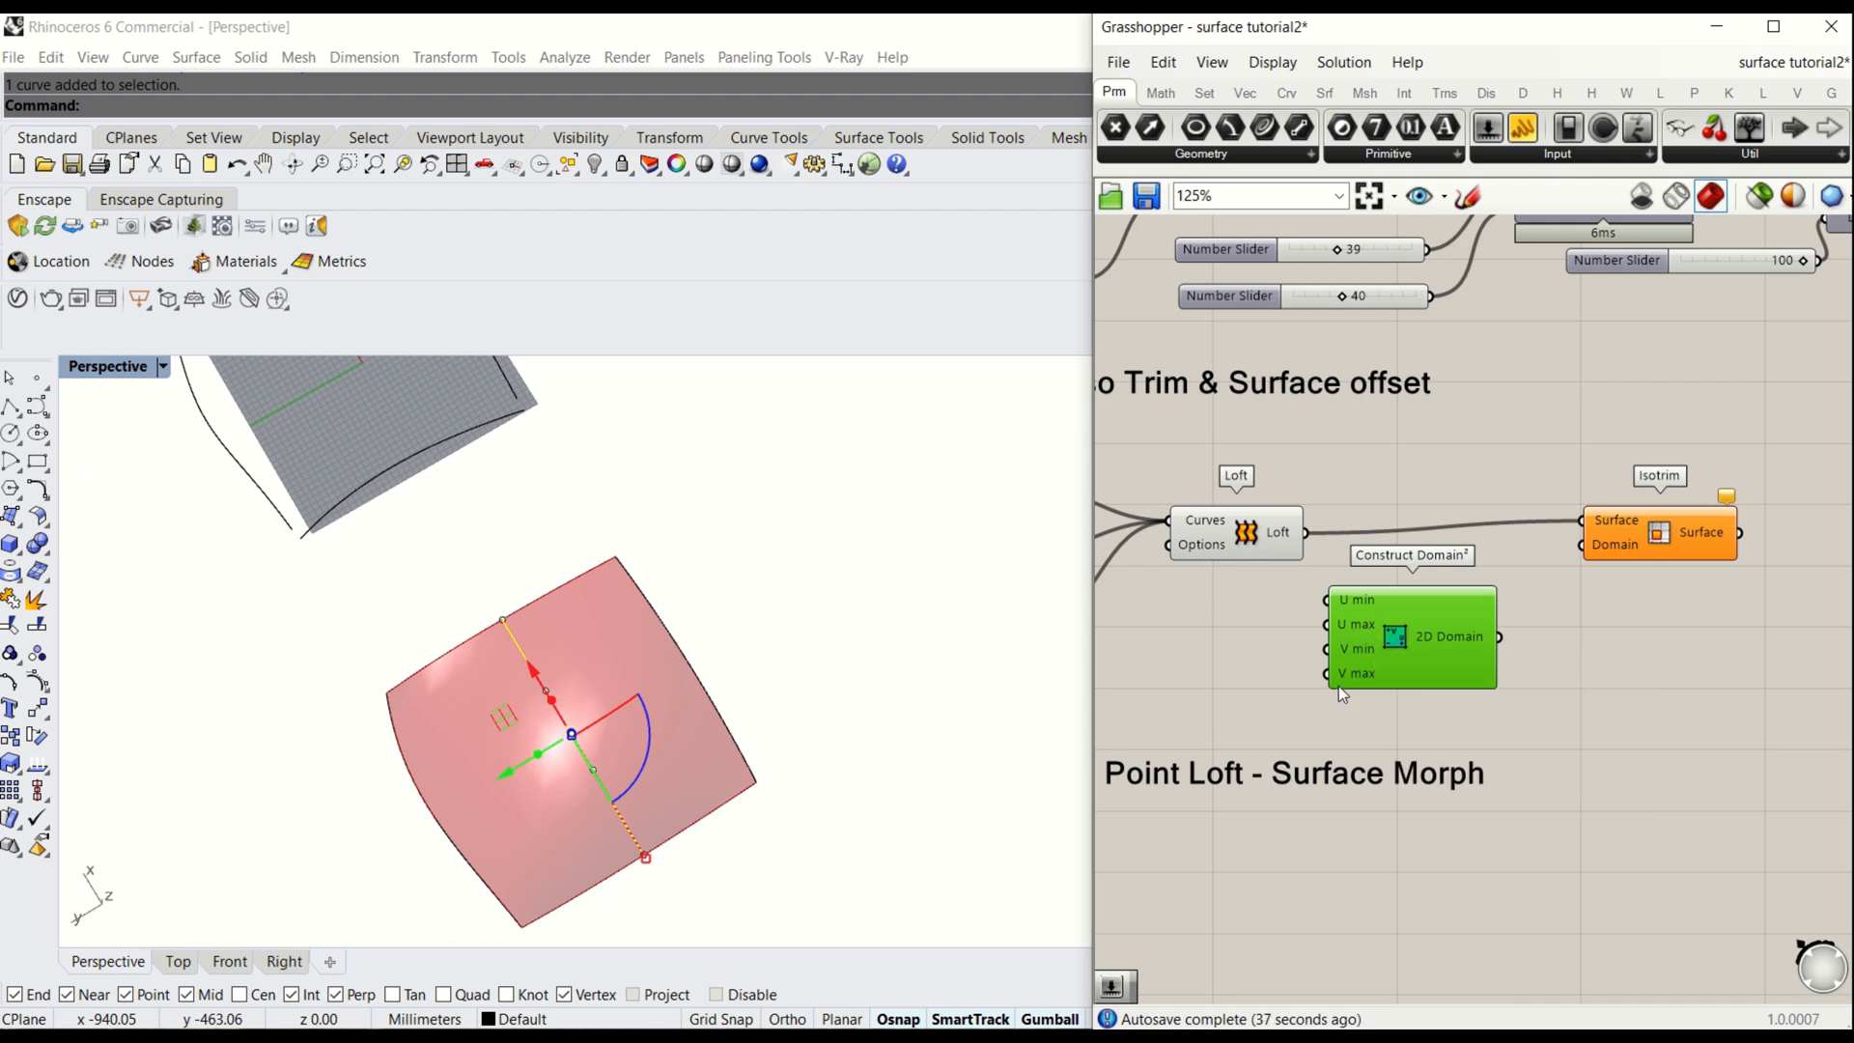
pyautogui.moveTo(1227, 659); pyautogui.dragTo(1259, 650, button='right')
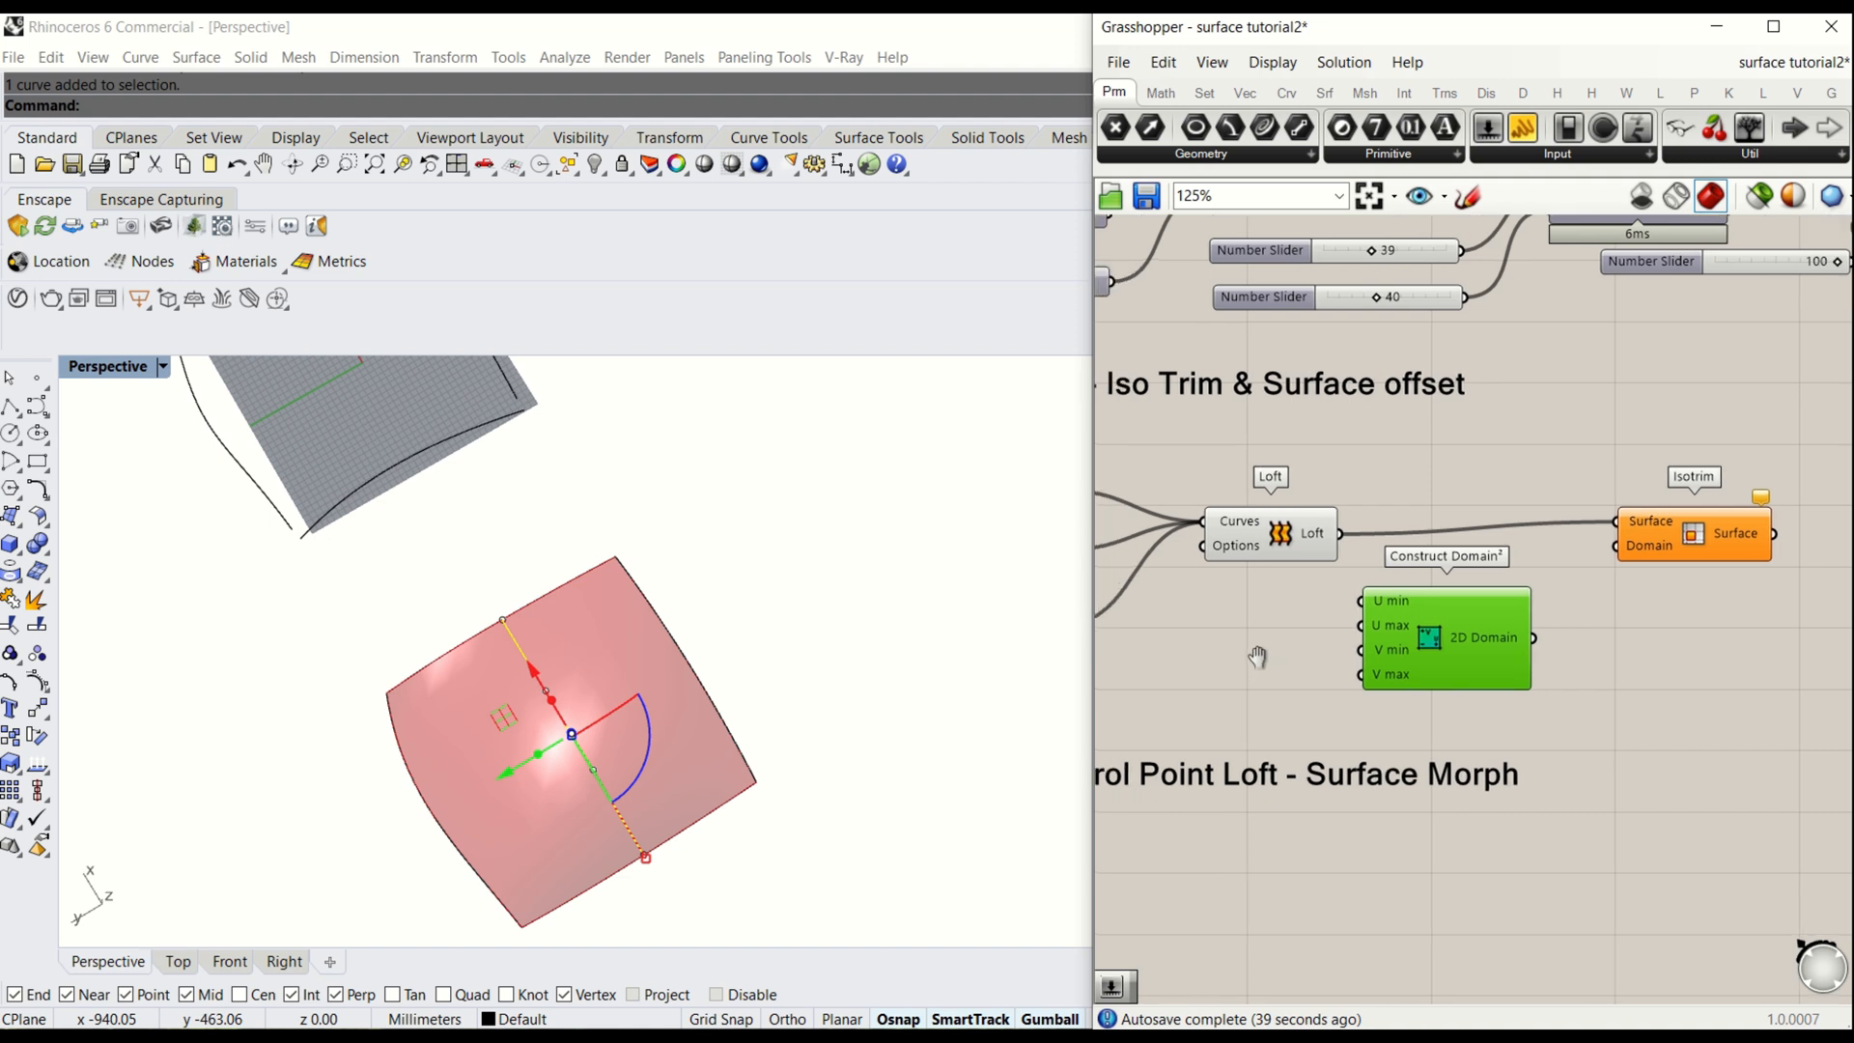
# - Reparameterize the Surface input of the Isotrim component
pyautogui.scroll(5, 1632, 531)
pyautogui.rightClick(1628, 536)
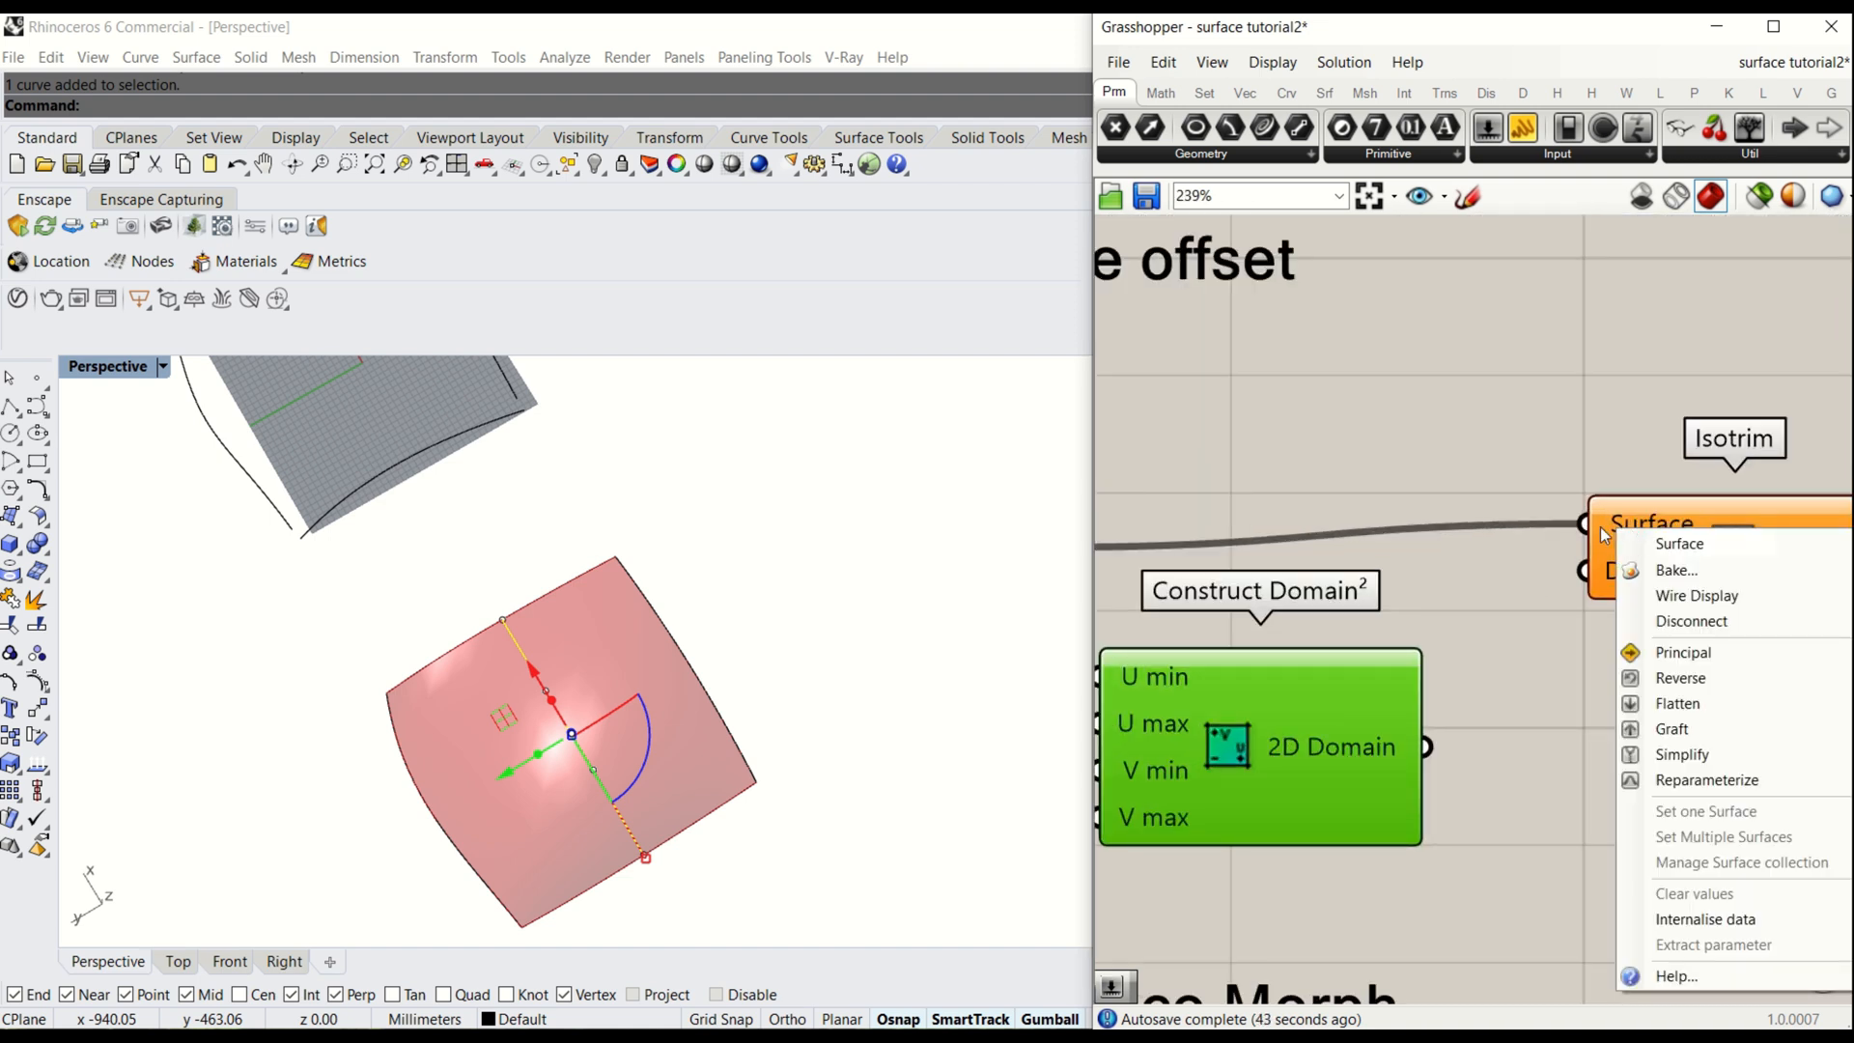
pyautogui.click(1514, 606)
pyautogui.scroll(-4, 1514, 606)
pyautogui.scroll(3, 1343, 582)
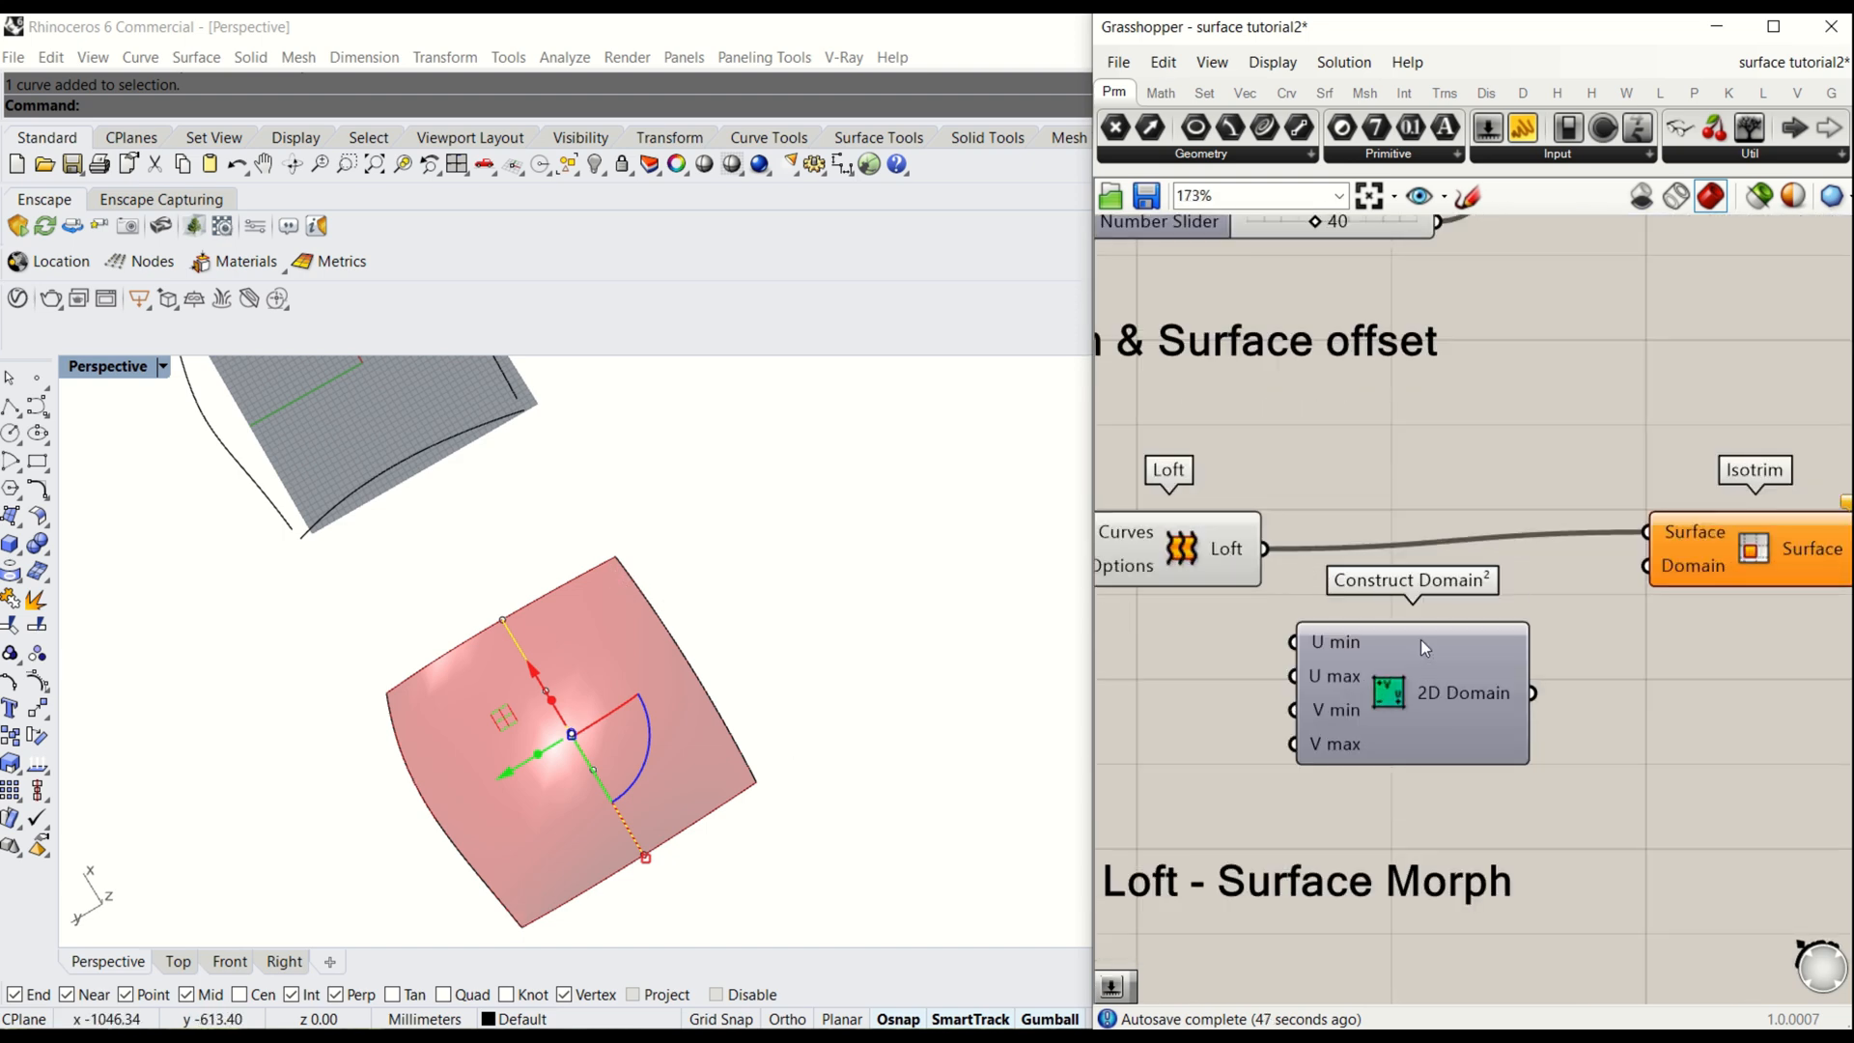
pyautogui.rightClick(1671, 532)
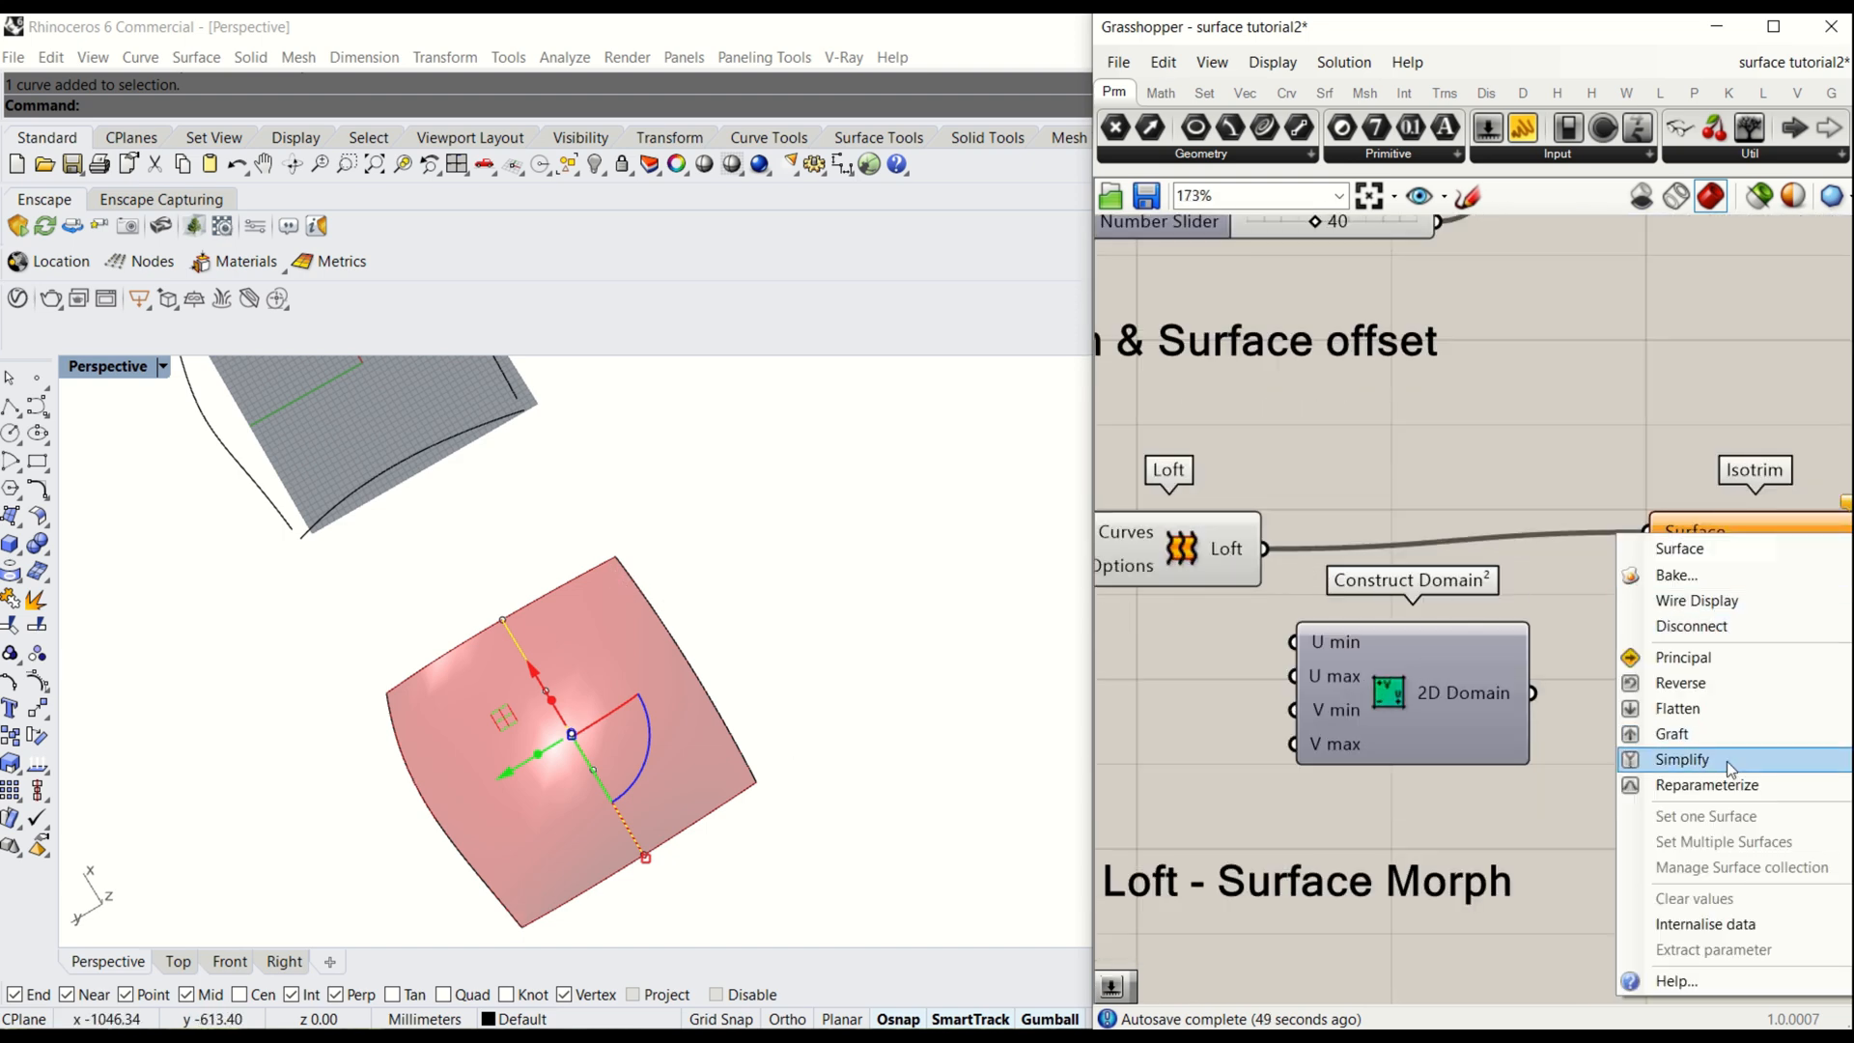
pyautogui.click(1705, 785)
pyautogui.moveTo(1725, 782); pyautogui.dragTo(1666, 791, button='right')
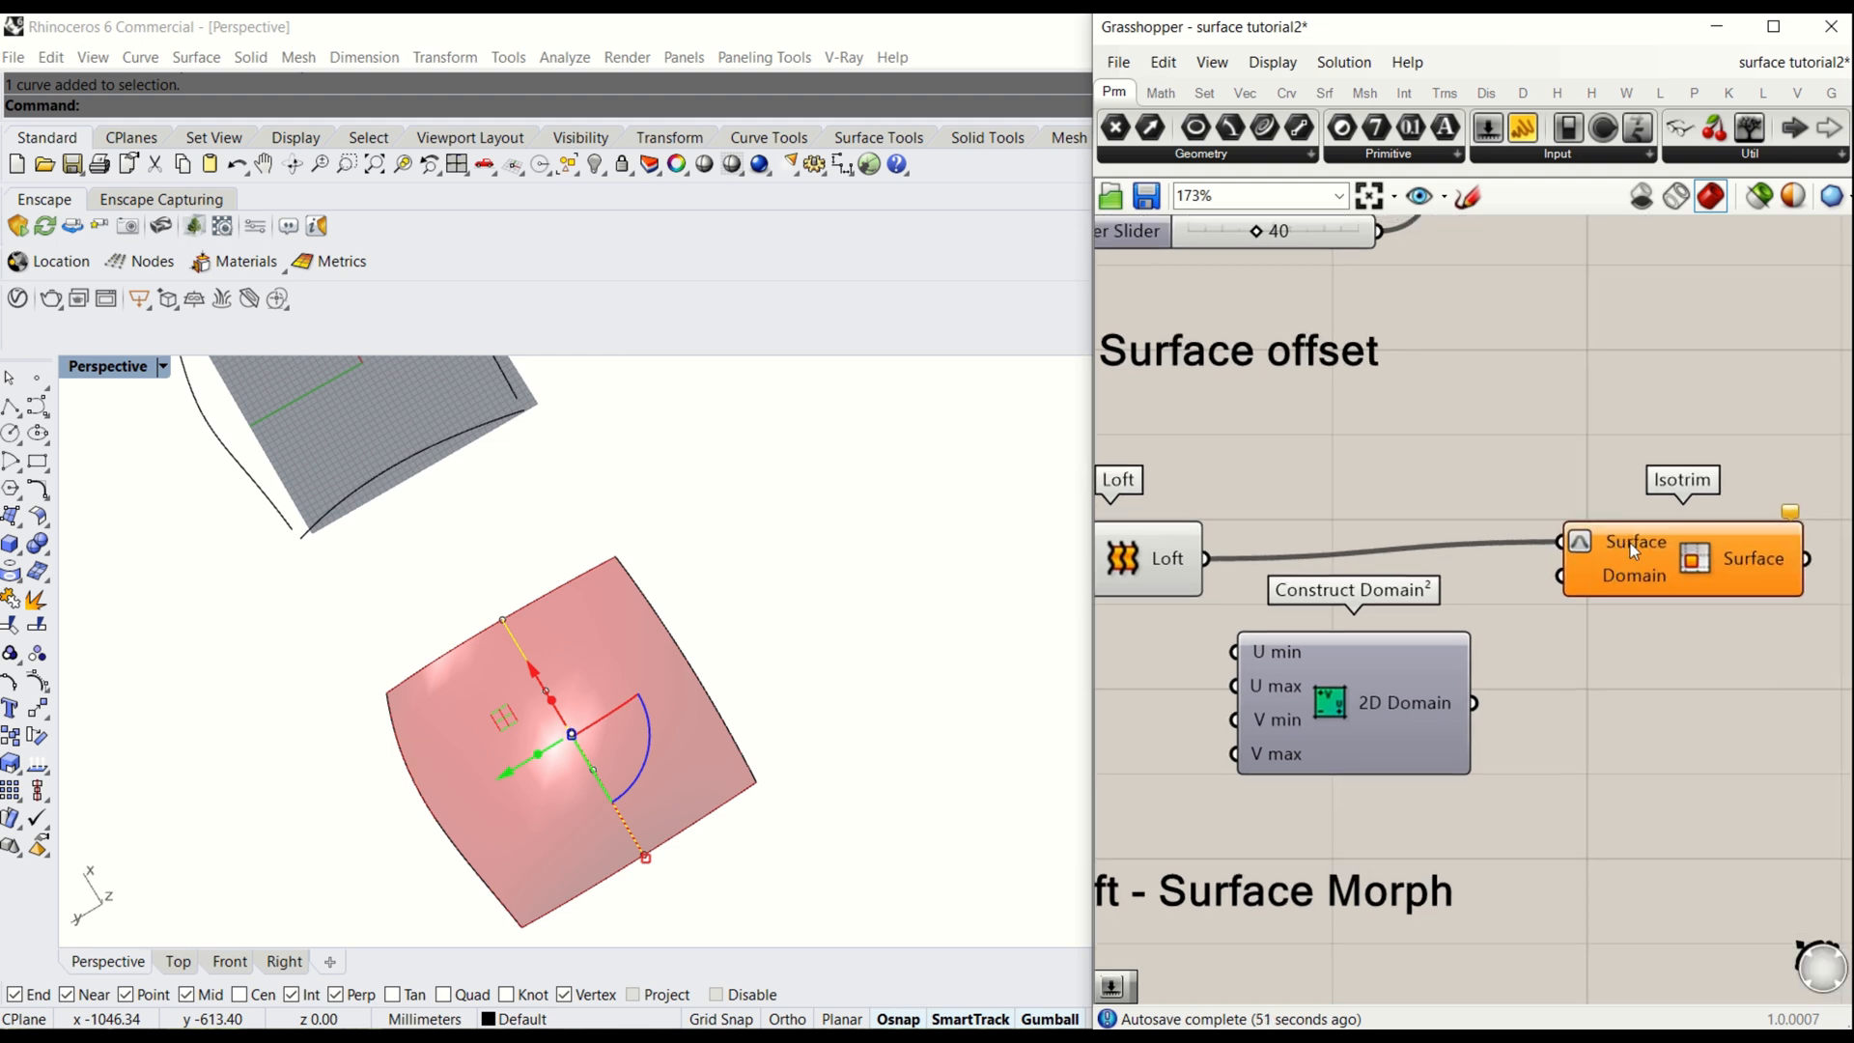
# - Shift Construct Domain² slightly away from Loft and add a number slider with the value 0.00 before its inputs
pyautogui.moveTo(423, 788); pyautogui.dragTo(567, 849, button='right')
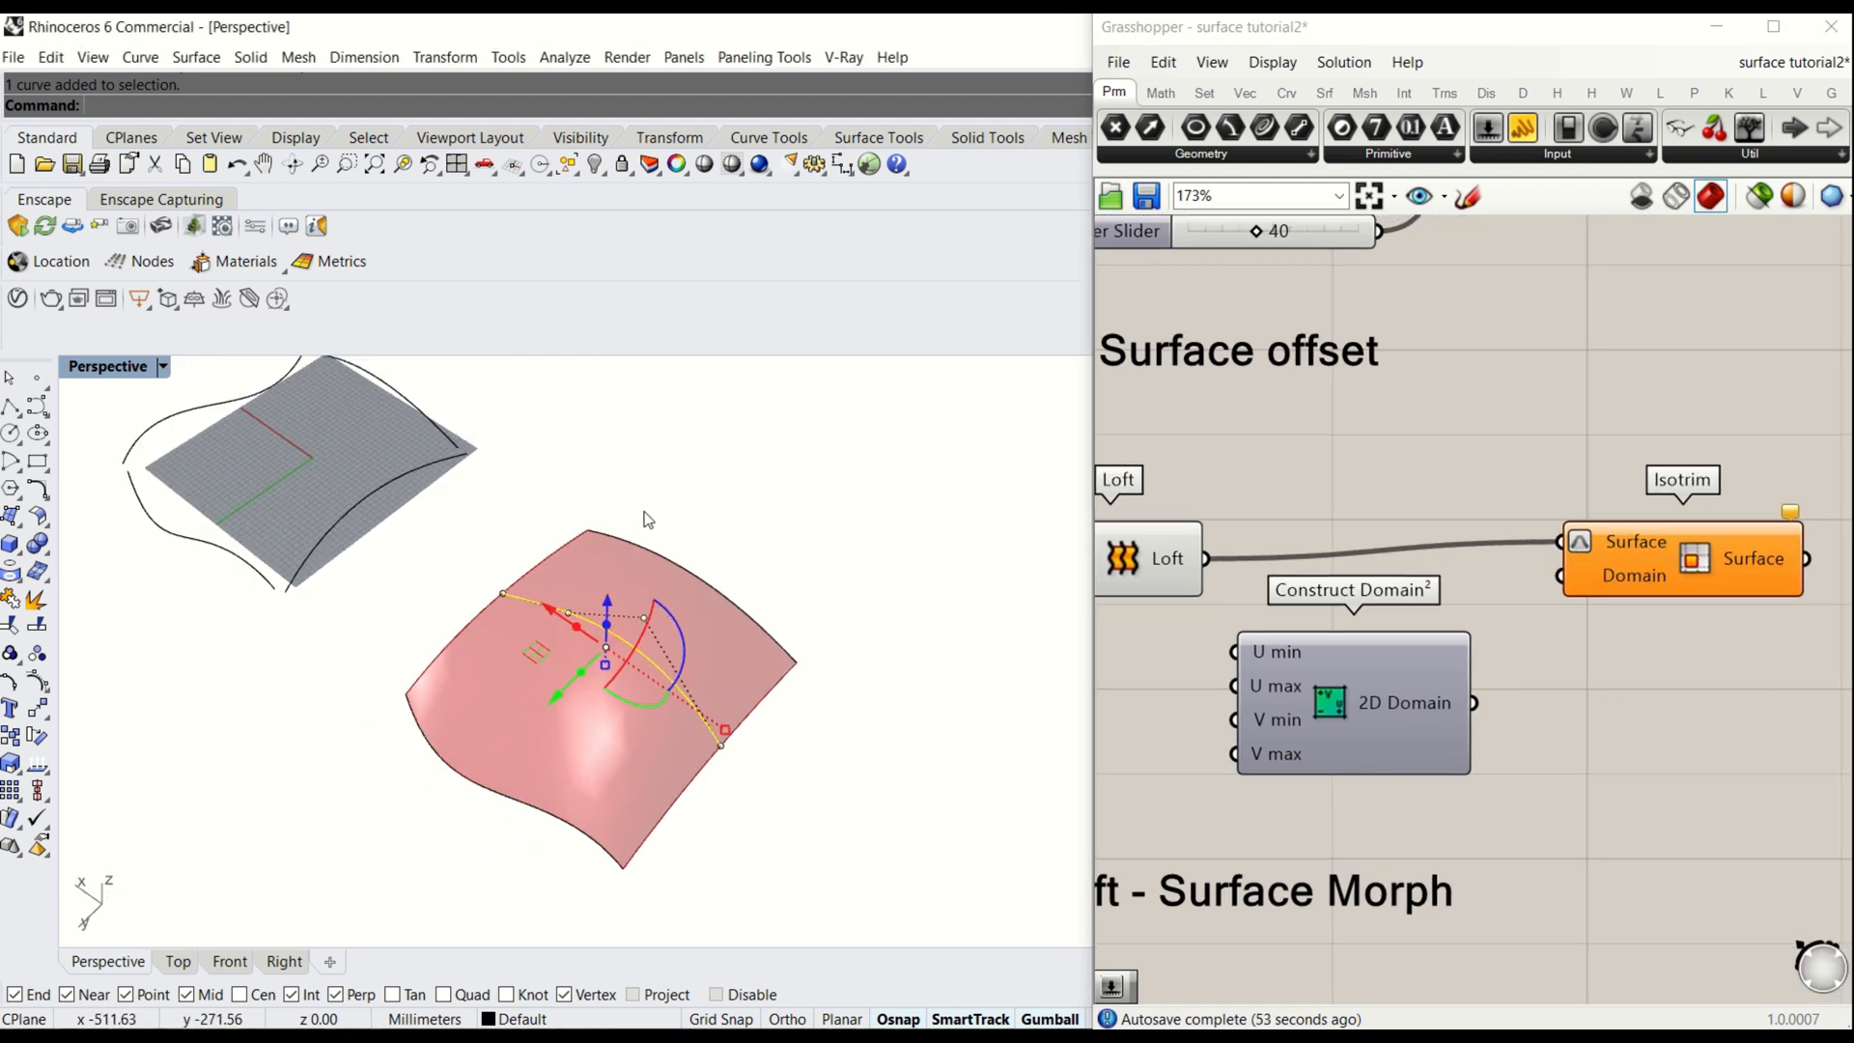
pyautogui.moveTo(726, 830); pyautogui.dragTo(706, 890, button='right')
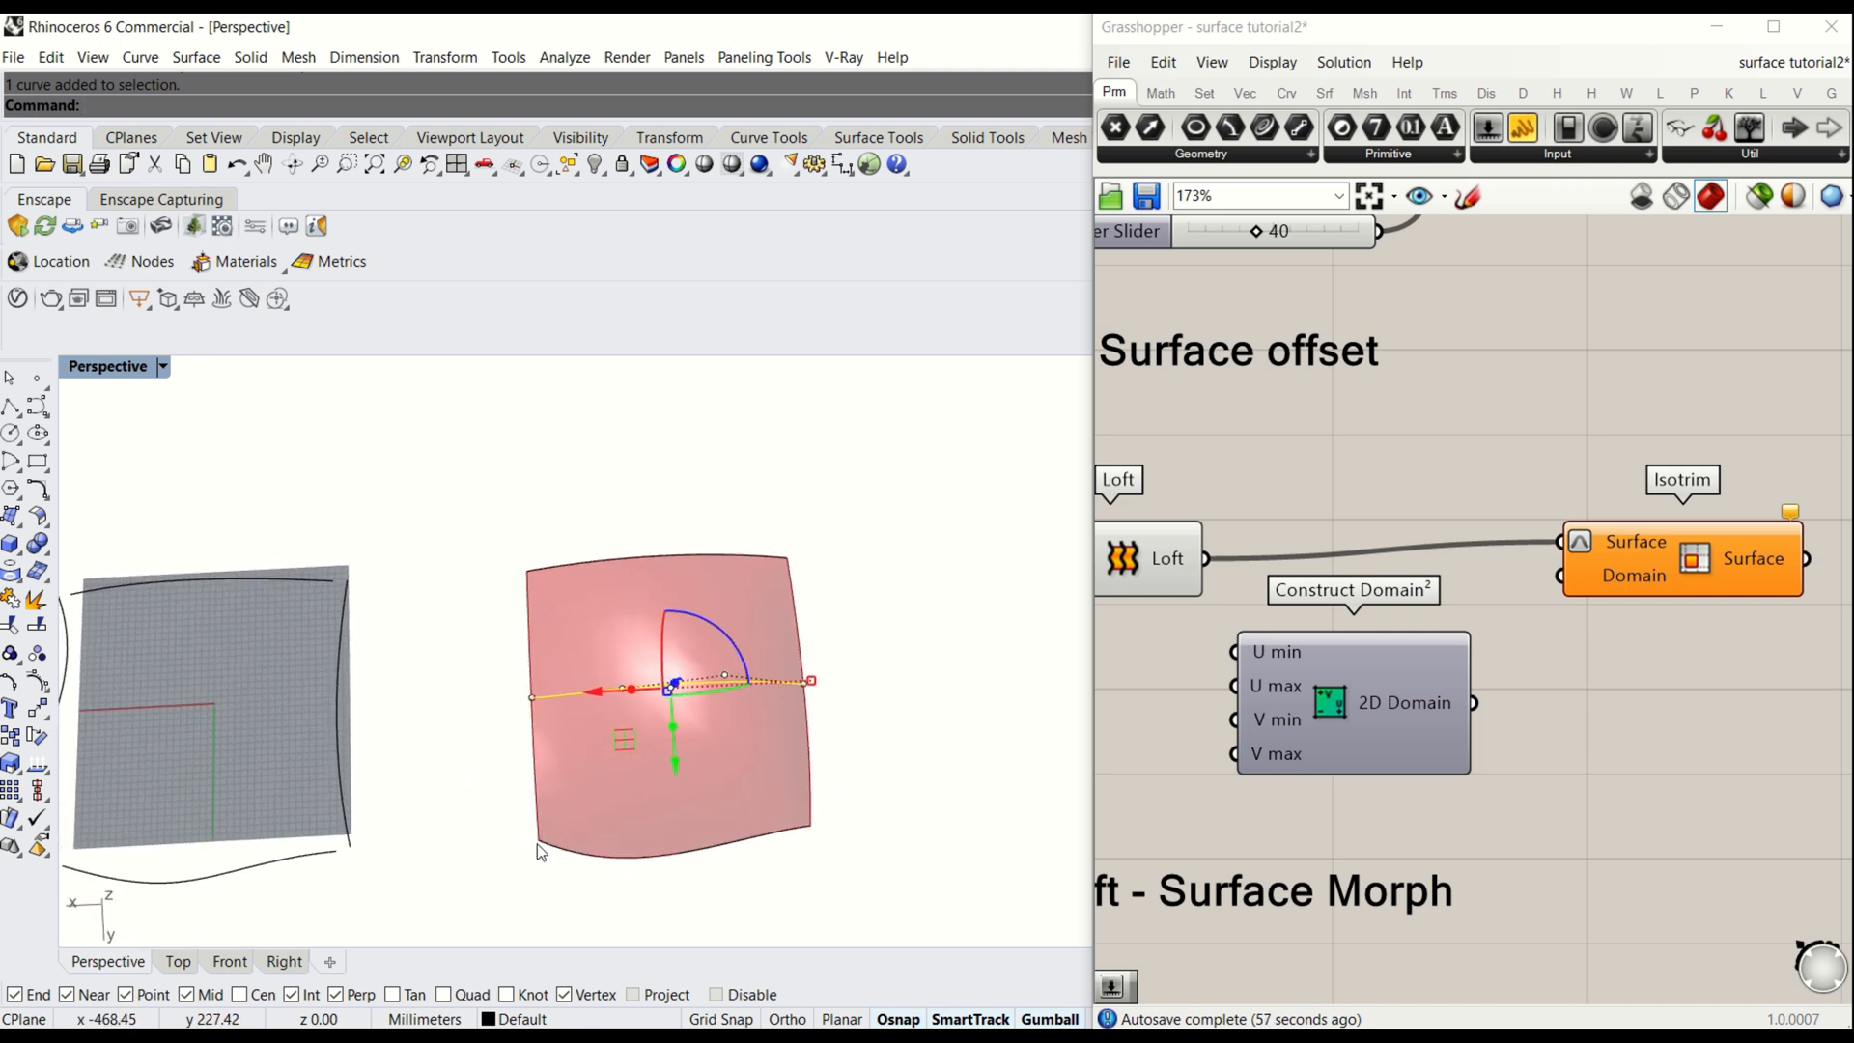
pyautogui.moveTo(1365, 670); pyautogui.dragTo(1435, 669, button='right')
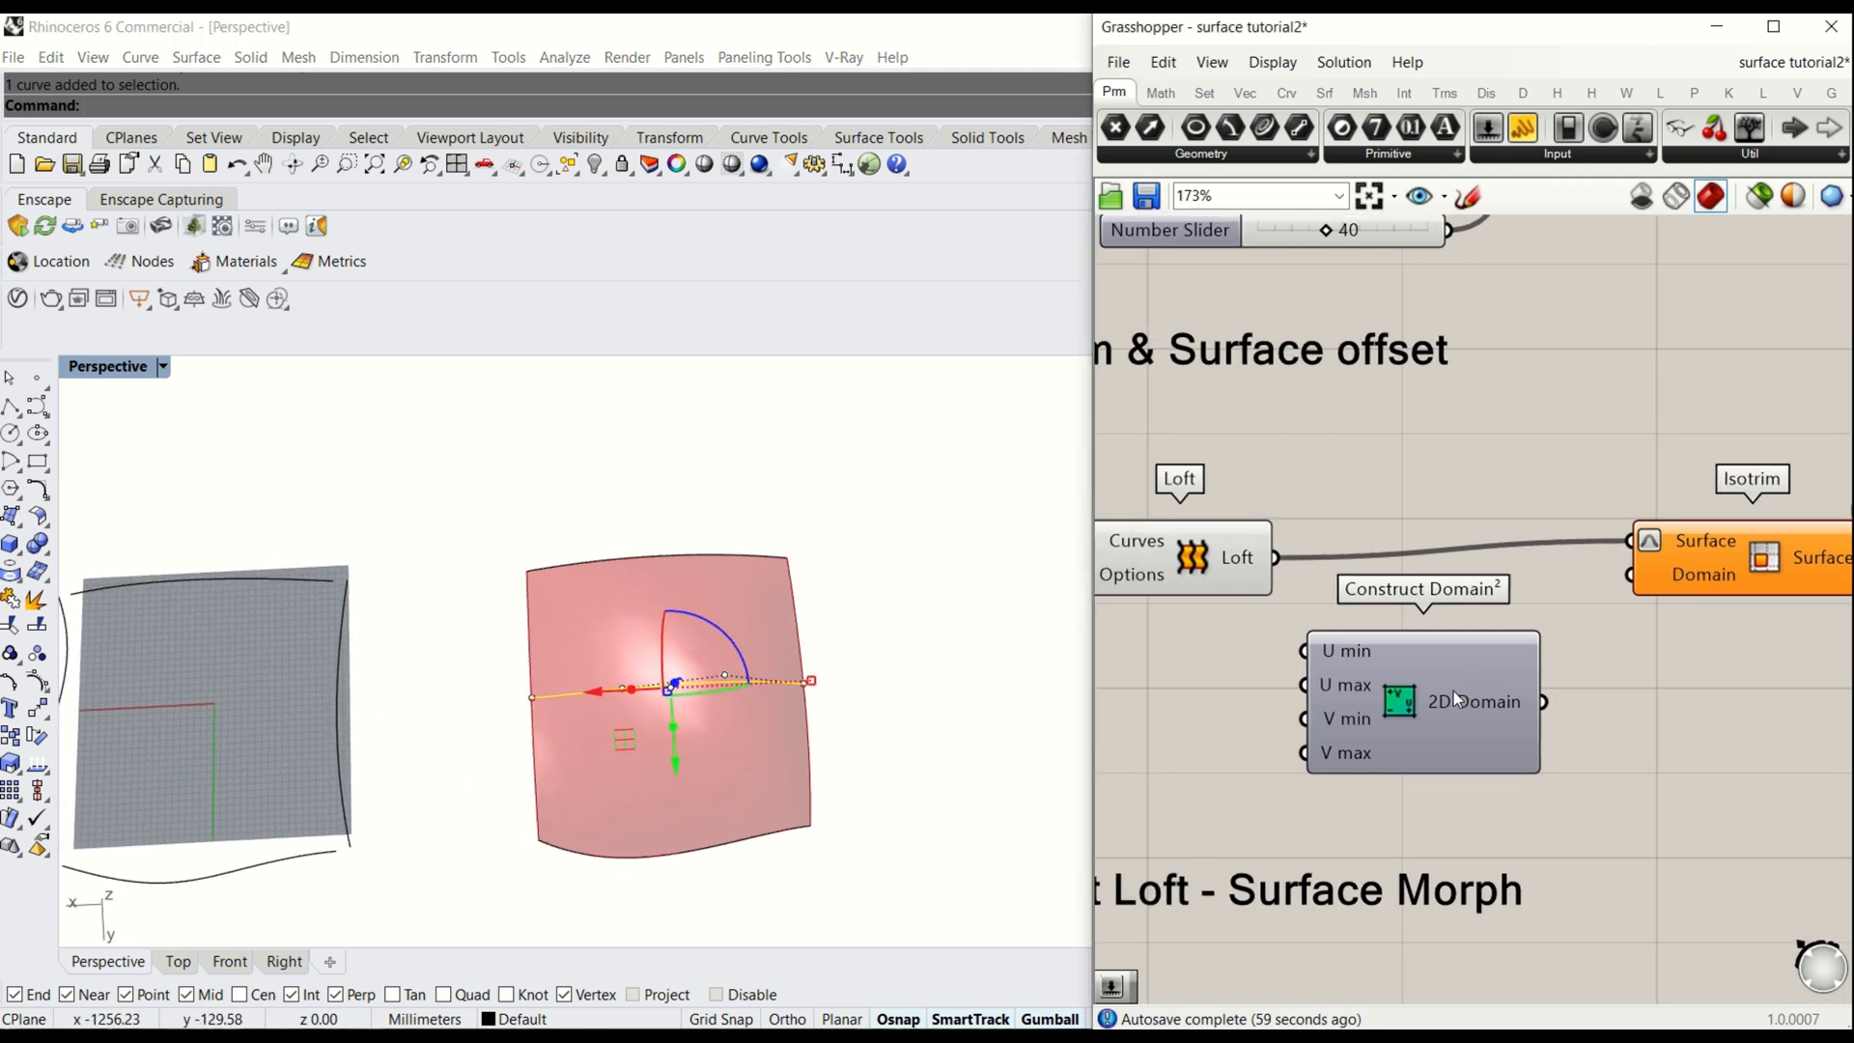
pyautogui.moveTo(1452, 692); pyautogui.dragTo(1481, 695)
pyautogui.moveTo(1358, 676); pyautogui.dragTo(1445, 685, button='right')
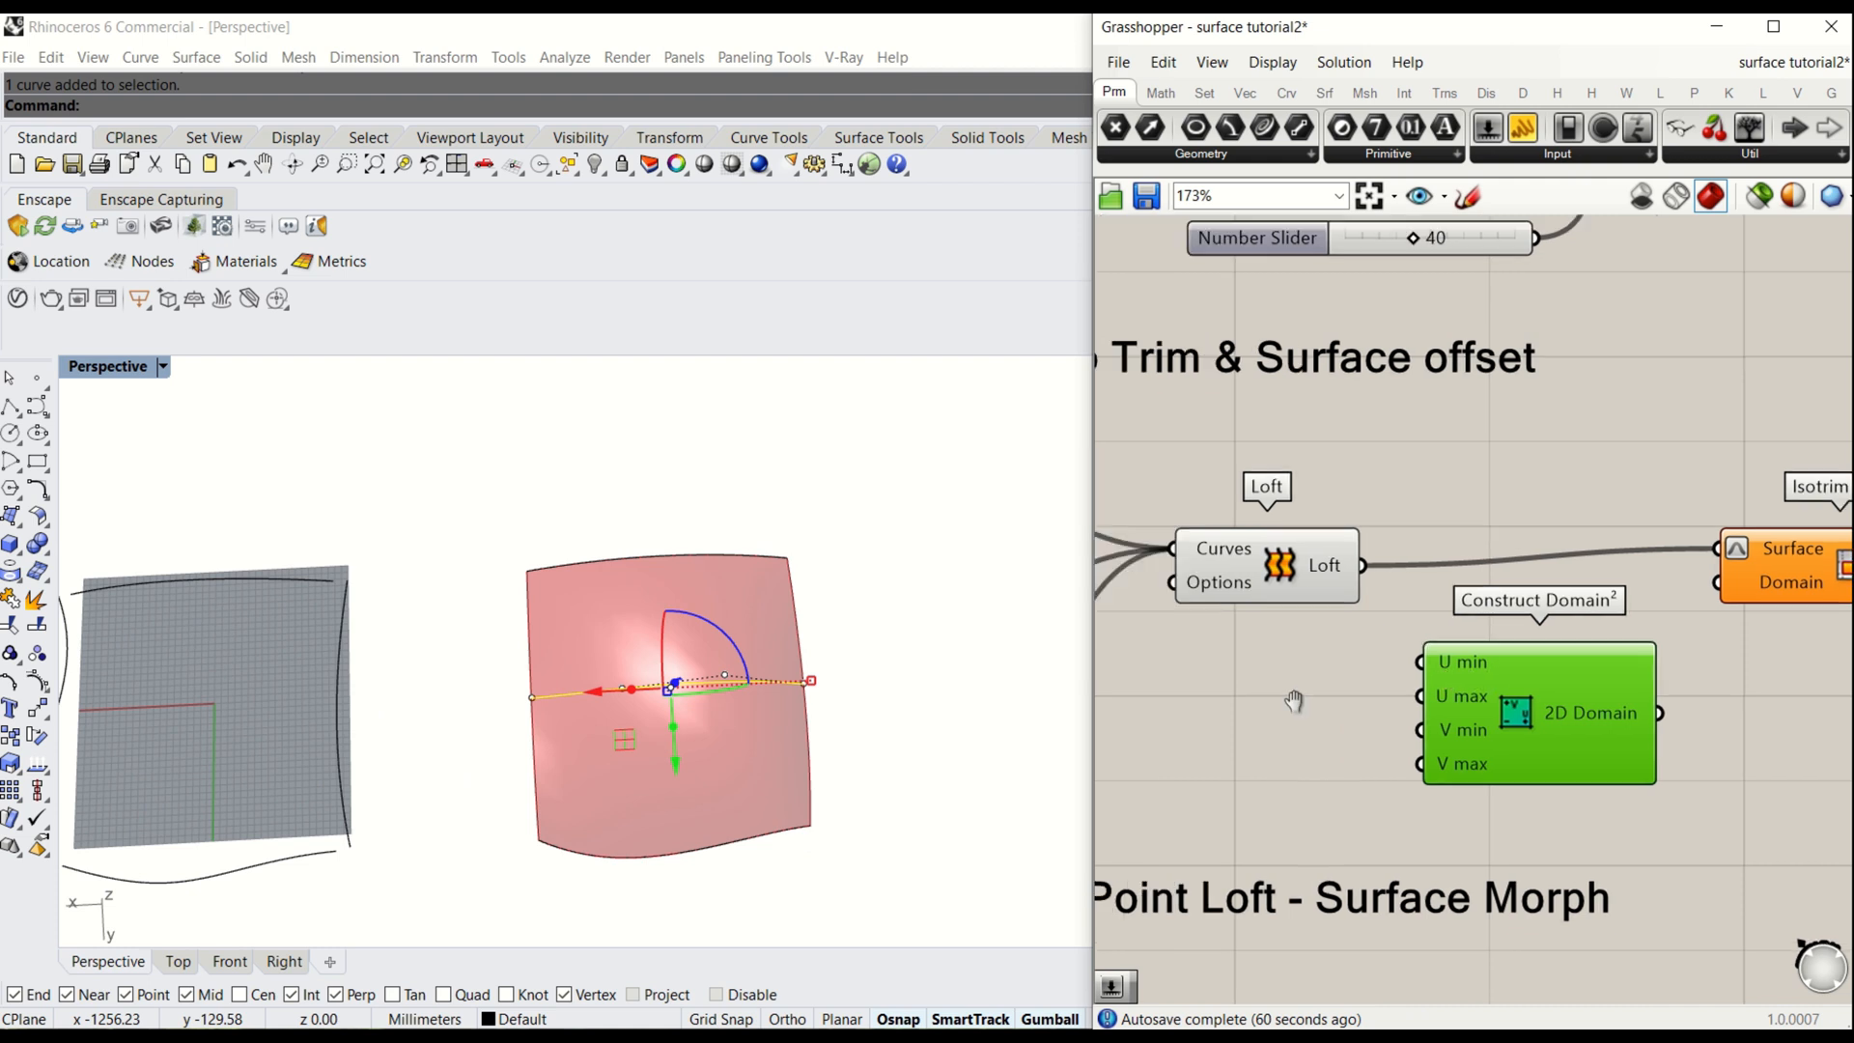
pyautogui.doubleClick(1252, 706)
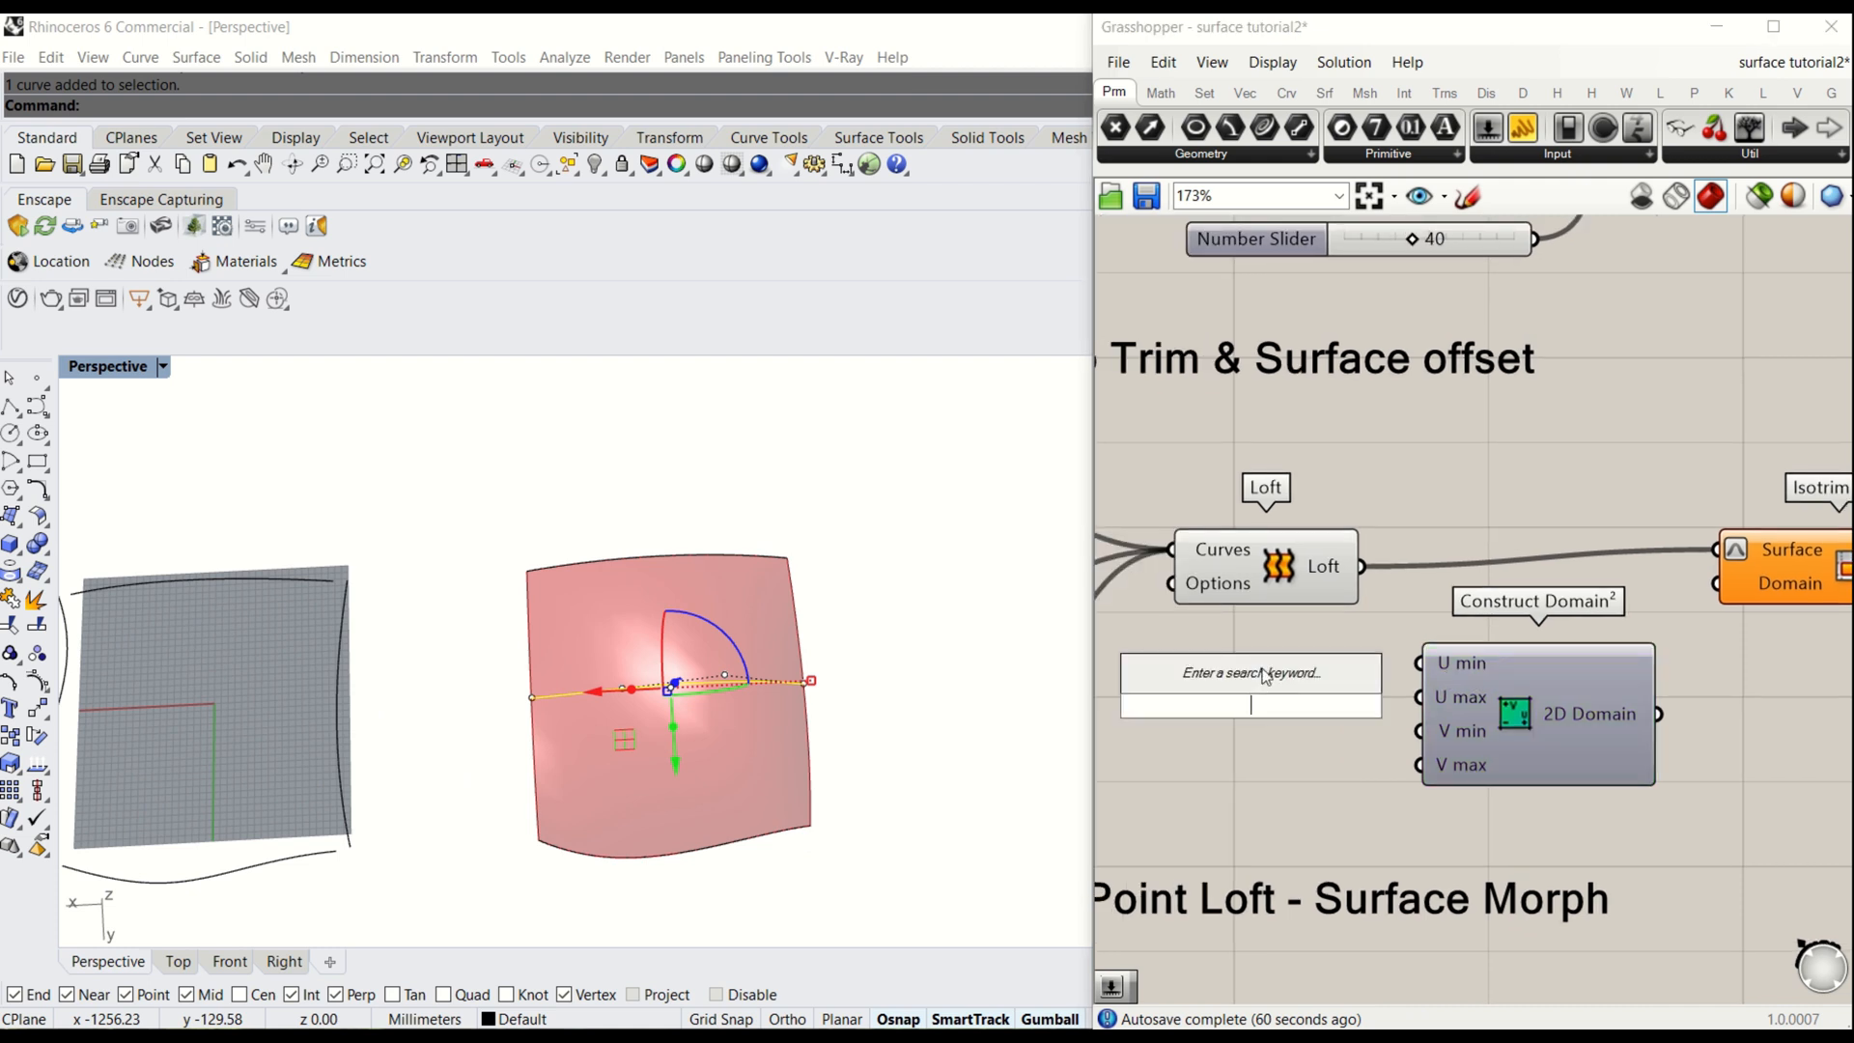
pyautogui.write('0.0')
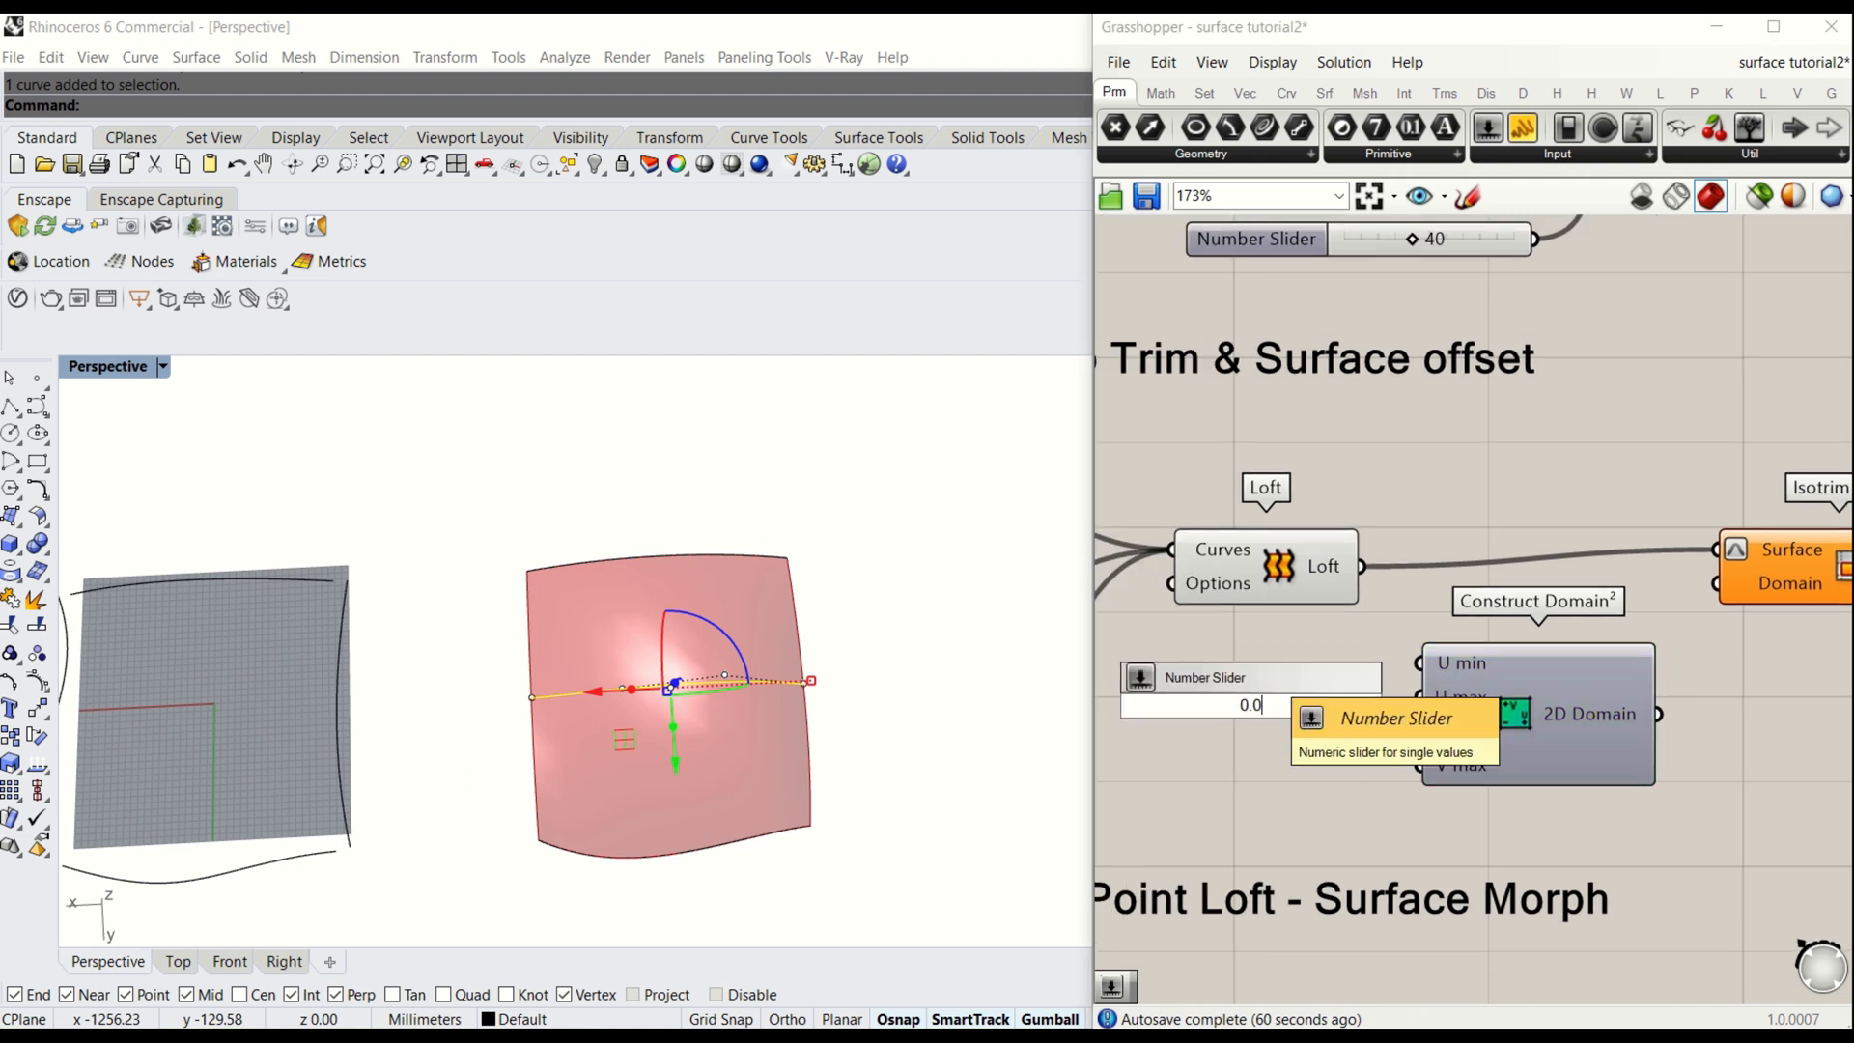
pyautogui.write('0<')
pyautogui.press('Return')
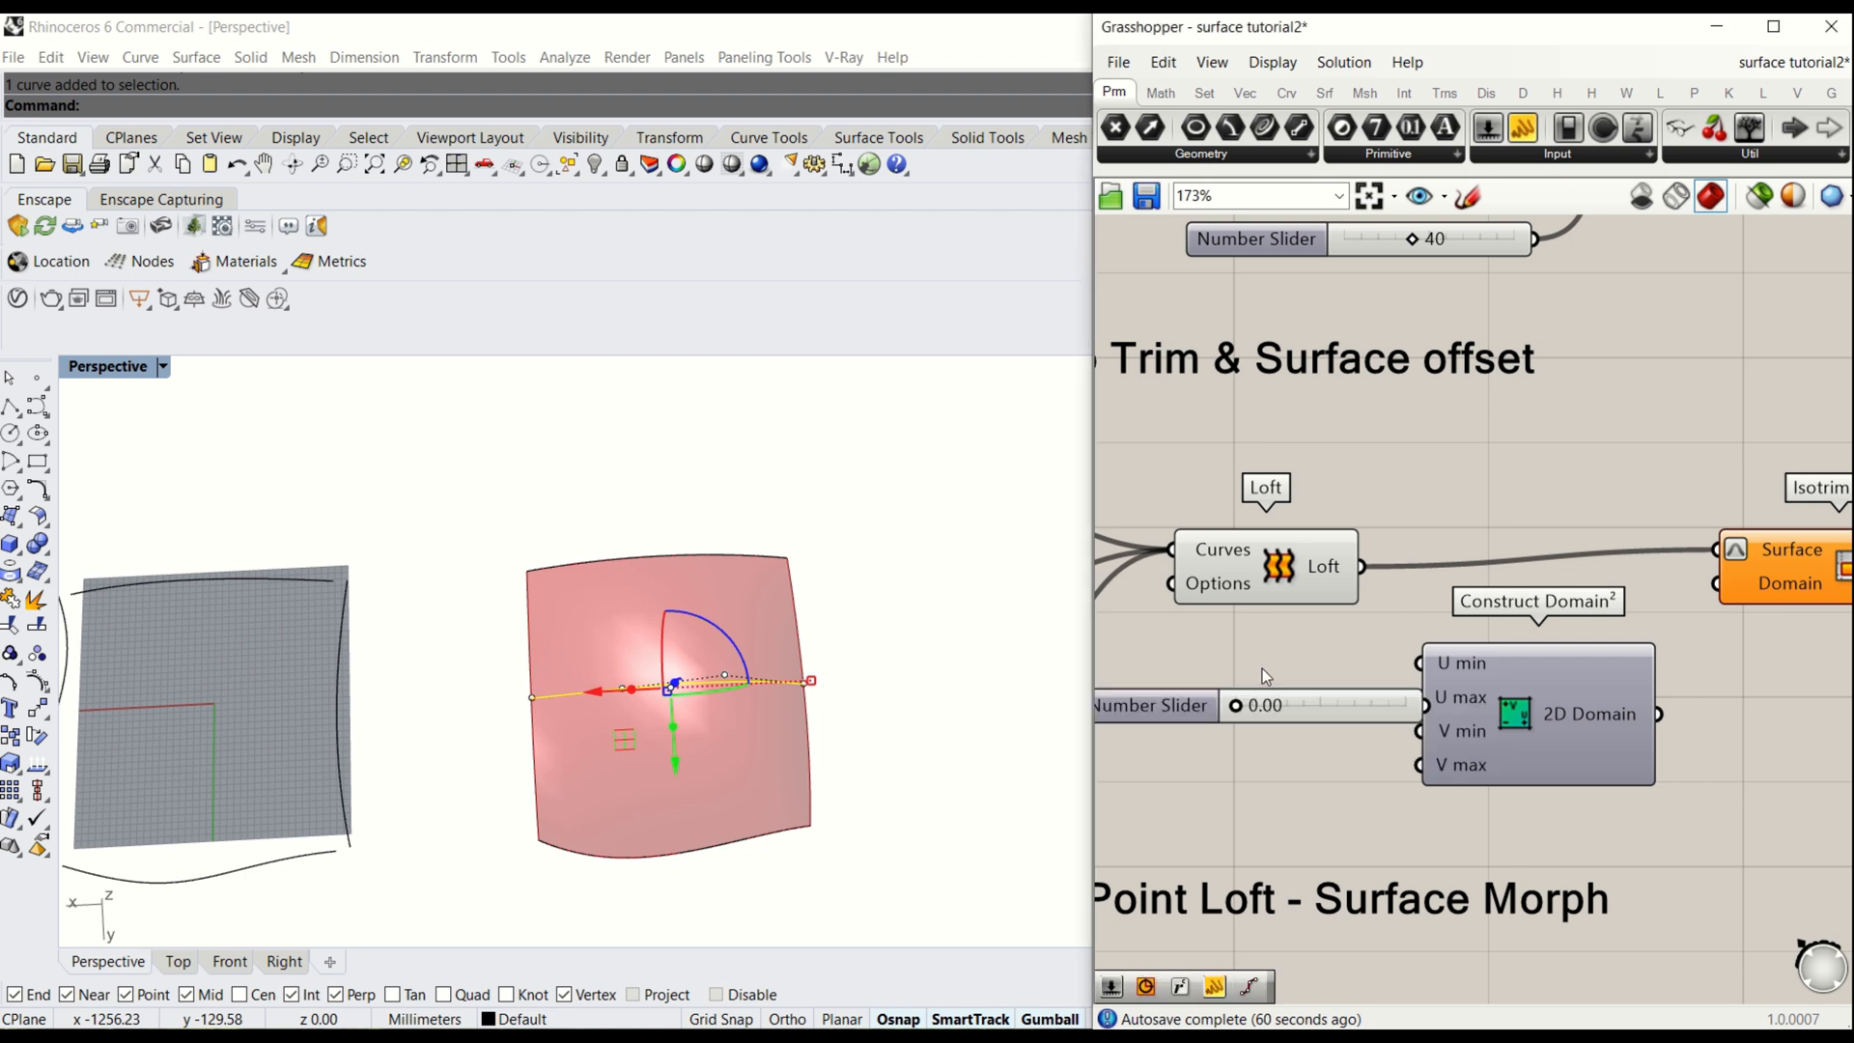
# - Copy the 0.00 number slider three times and wire one slider each to U min, U max, V min and V max of Construct Domain²
pyautogui.moveTo(1490, 729); pyautogui.dragTo(1582, 755)
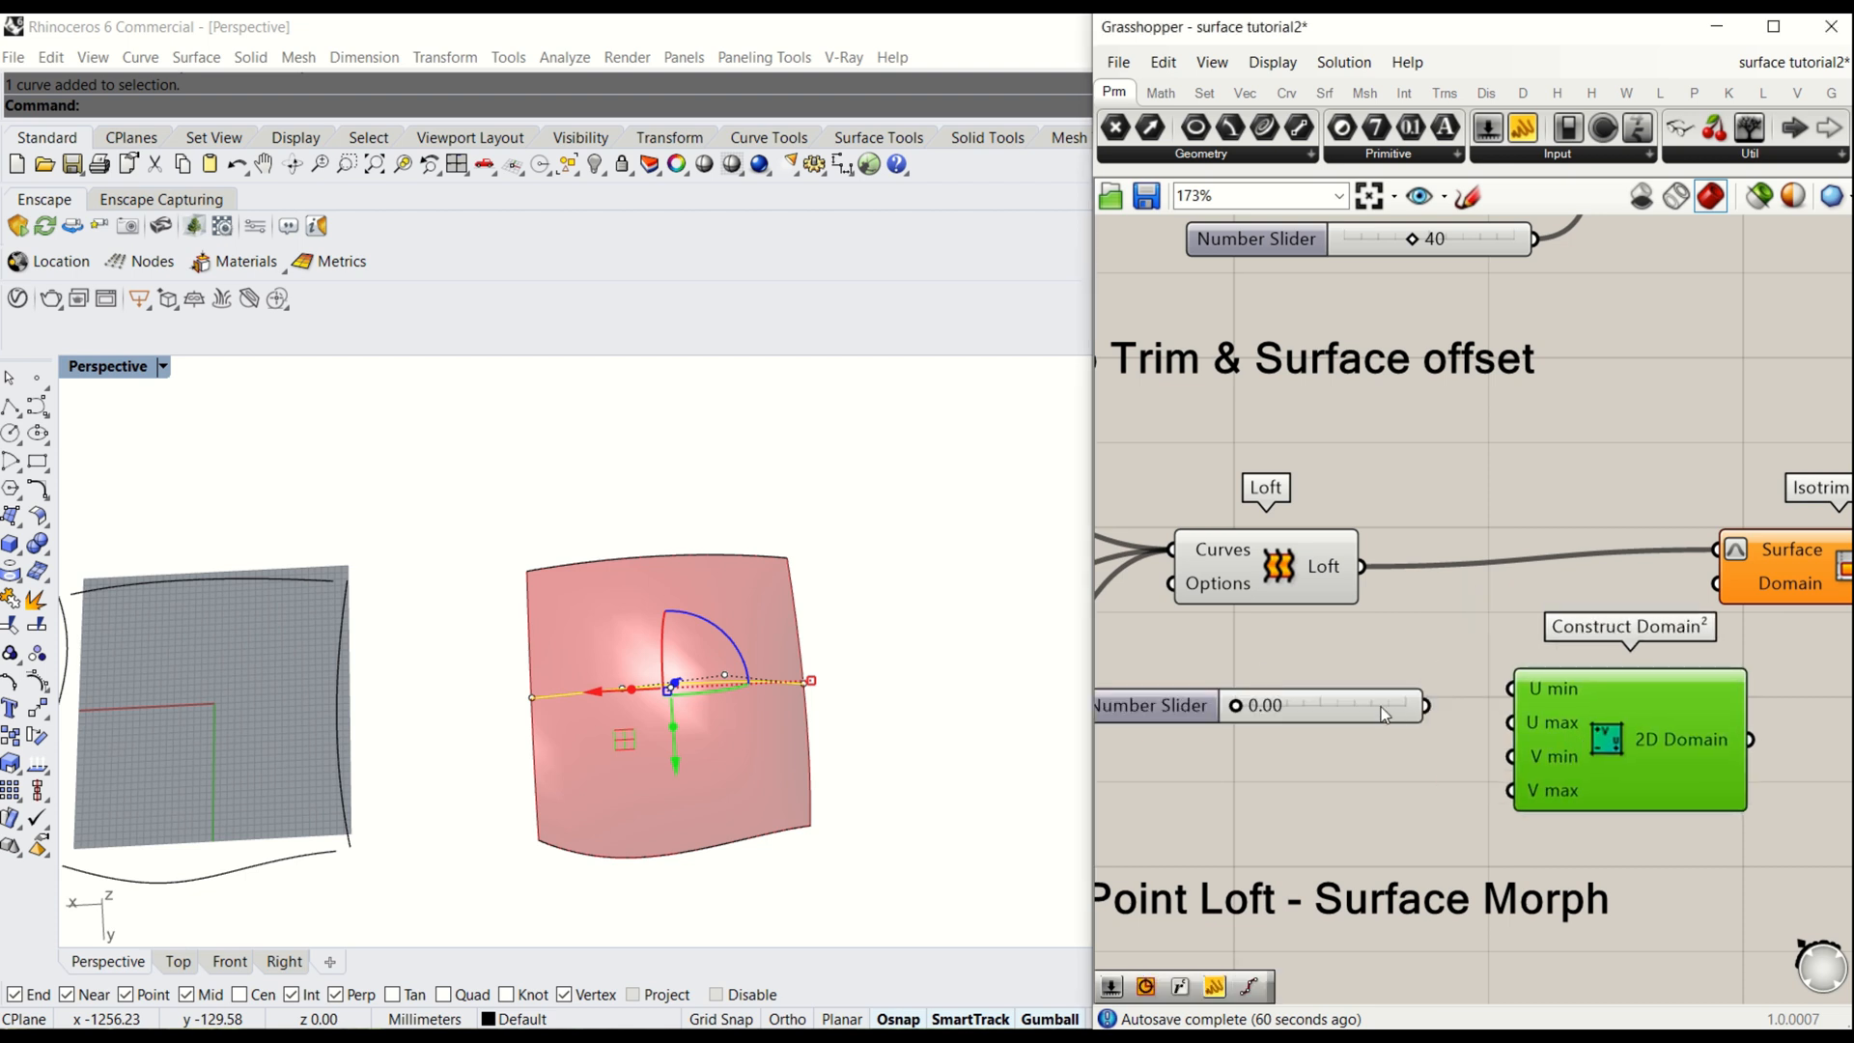
pyautogui.moveTo(1381, 707)
pyautogui.mouseDown()
pyautogui.moveTo(1403, 691)
pyautogui.moveTo(1383, 812)
pyautogui.moveTo(1384, 732)
pyautogui.moveTo(1371, 759)
pyautogui.moveTo(1395, 652)
pyautogui.moveTo(1511, 687)
pyautogui.moveTo(1512, 756)
pyautogui.mouseUp()
pyautogui.hotkey('ctrl', 'c')
pyautogui.hotkey('ctrl', 'v')
pyautogui.hotkey('ctrl', 'v')
pyautogui.hotkey('ctrl', 'v')
pyautogui.click(1388, 680)
pyautogui.moveTo(1466, 822); pyautogui.dragTo(1511, 790)
# - Connect the 2D Domain output of Construct Domain² to Isotrim's Domain input and check the wiring
pyautogui.moveTo(1728, 752); pyautogui.dragTo(1549, 757, button='right')
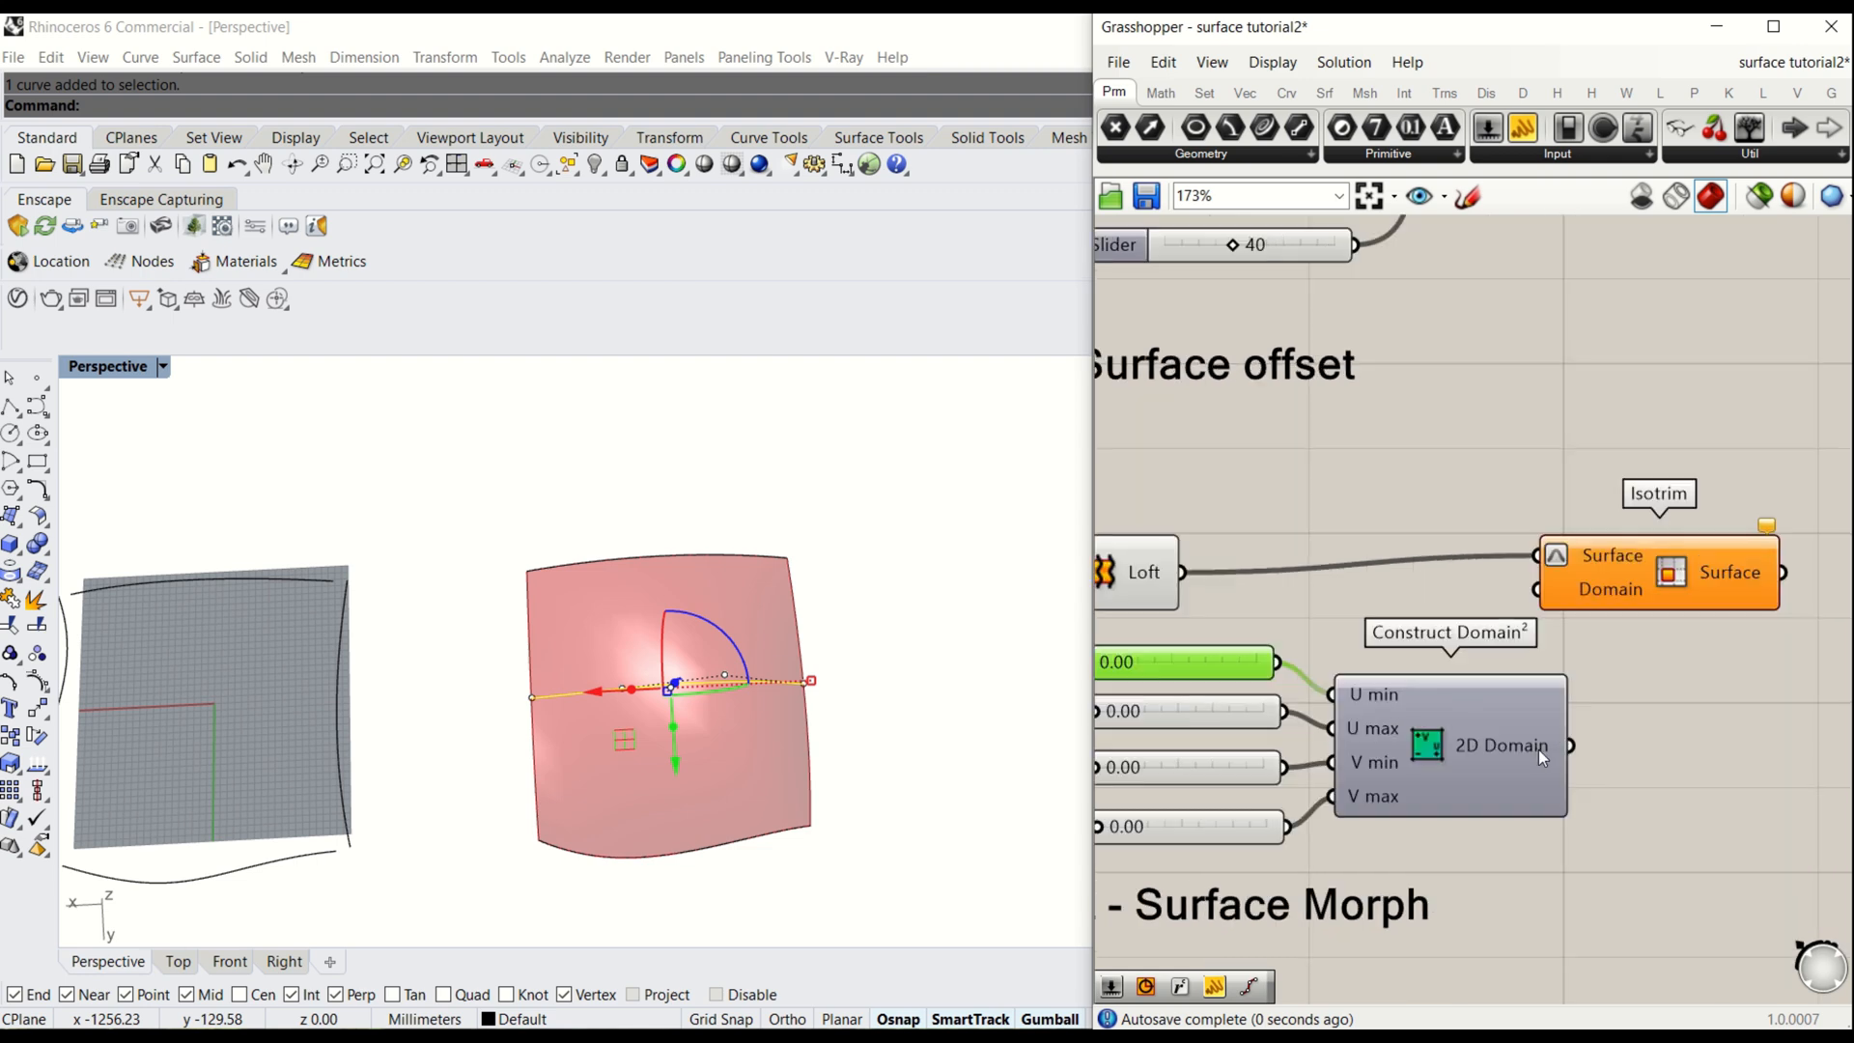
pyautogui.moveTo(1572, 744); pyautogui.dragTo(1539, 589)
pyautogui.click(1741, 564)
pyautogui.scroll(-2, 1632, 742)
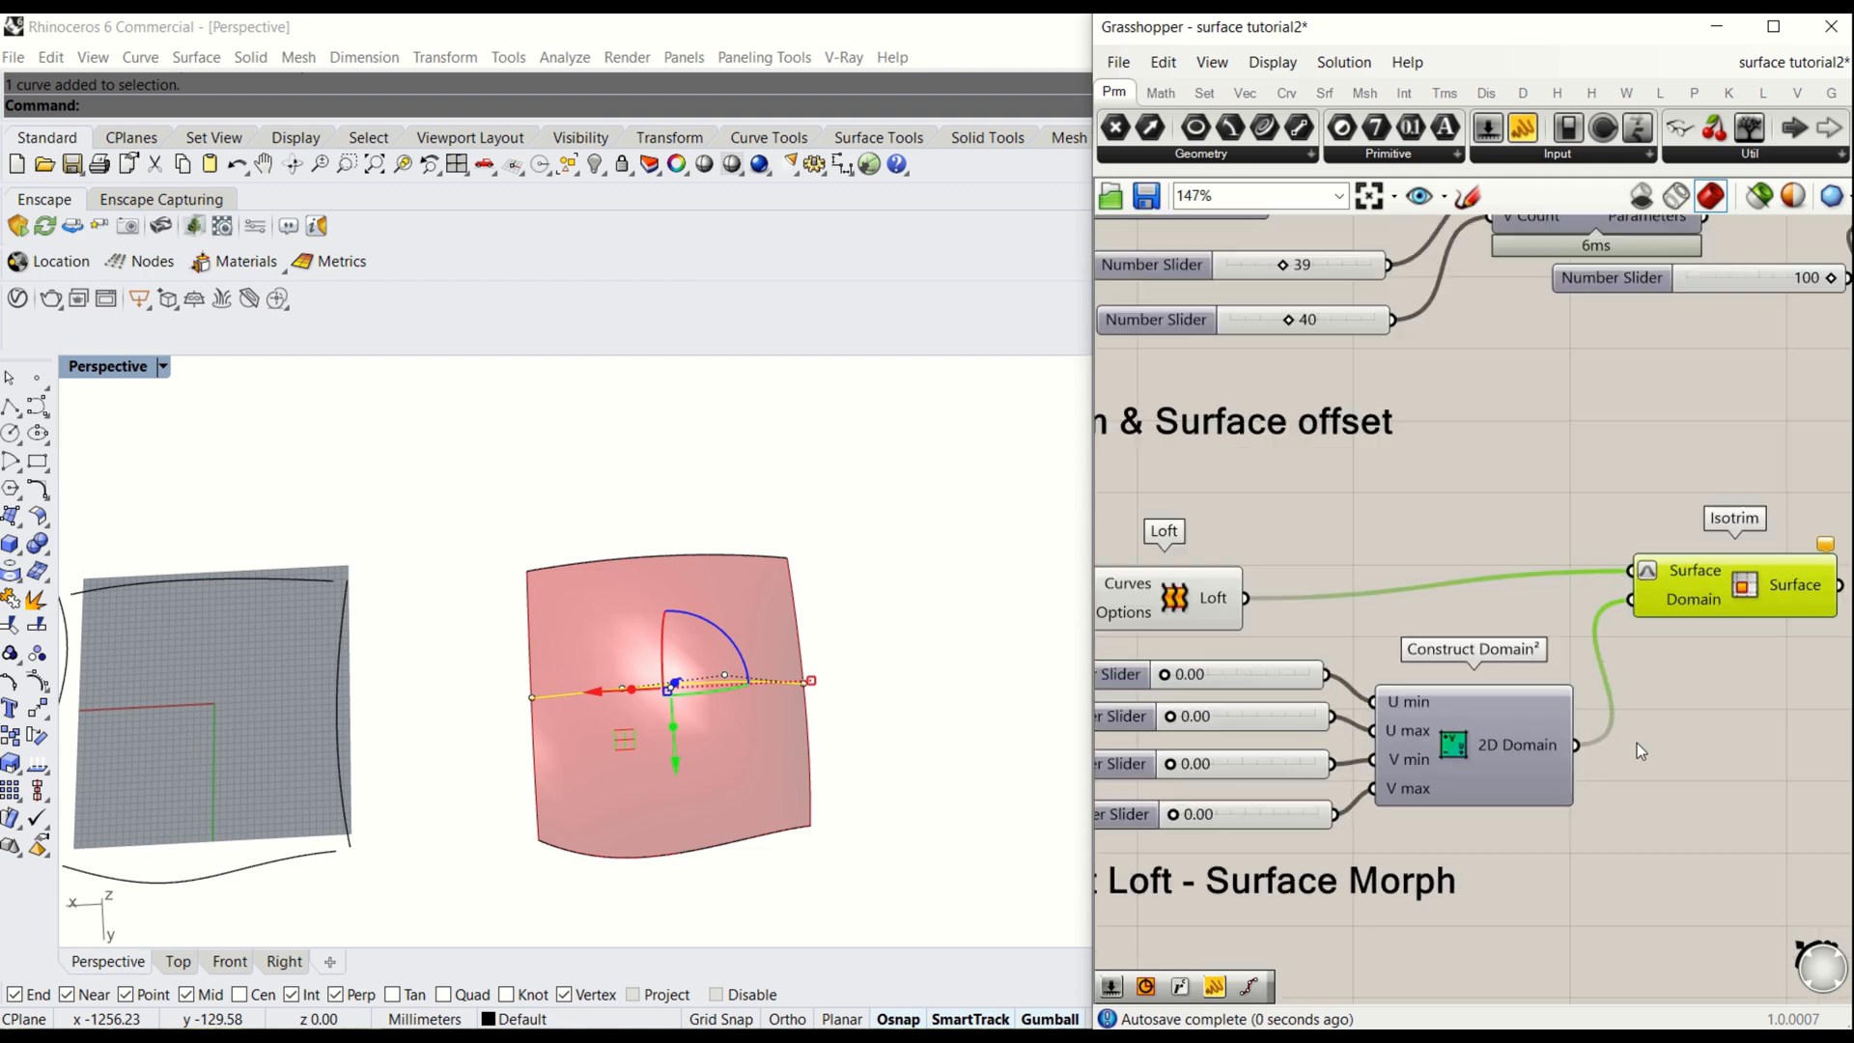
pyautogui.click(1637, 743)
pyautogui.scroll(1, 1305, 755)
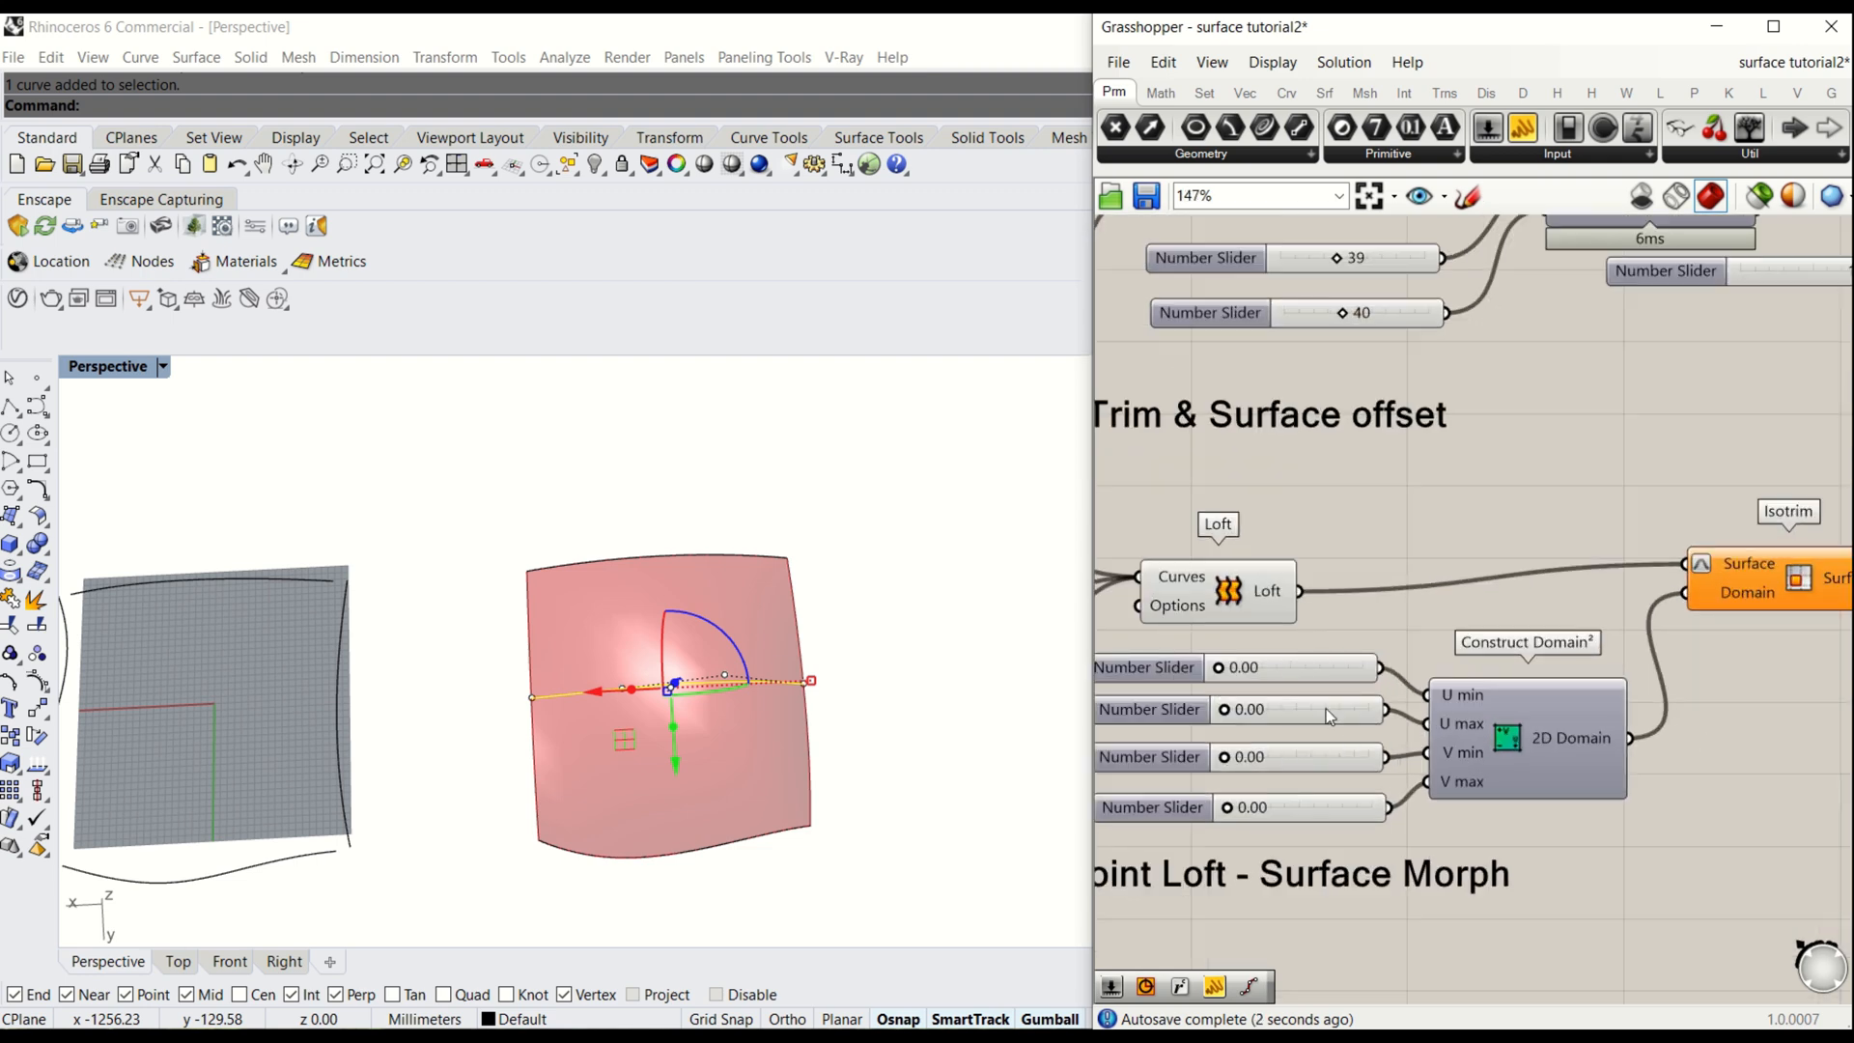
# - Set the domain sliders to U min 0.37, U max 0.72, V min 0.42 and V max 0.72 and inspect the trimmed patch
pyautogui.moveTo(1219, 667); pyautogui.dragTo(1330, 716)
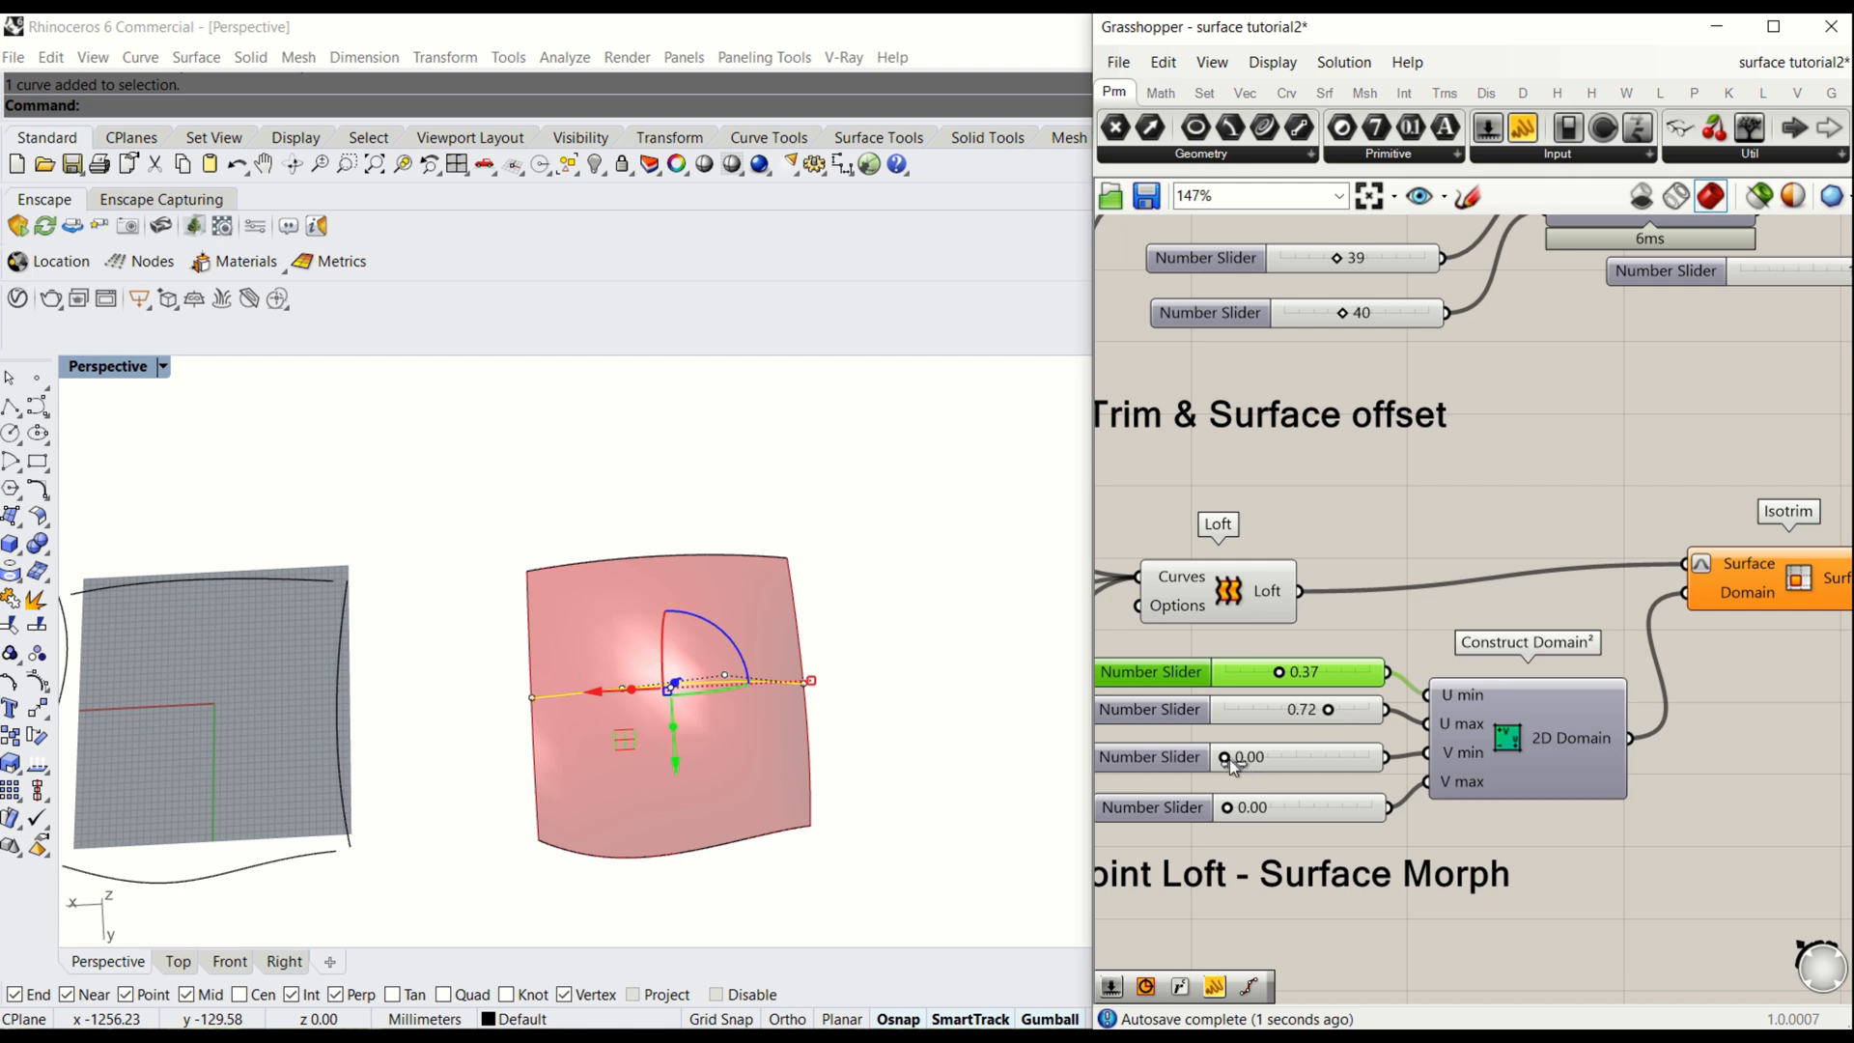
pyautogui.moveTo(1226, 759); pyautogui.dragTo(1333, 809)
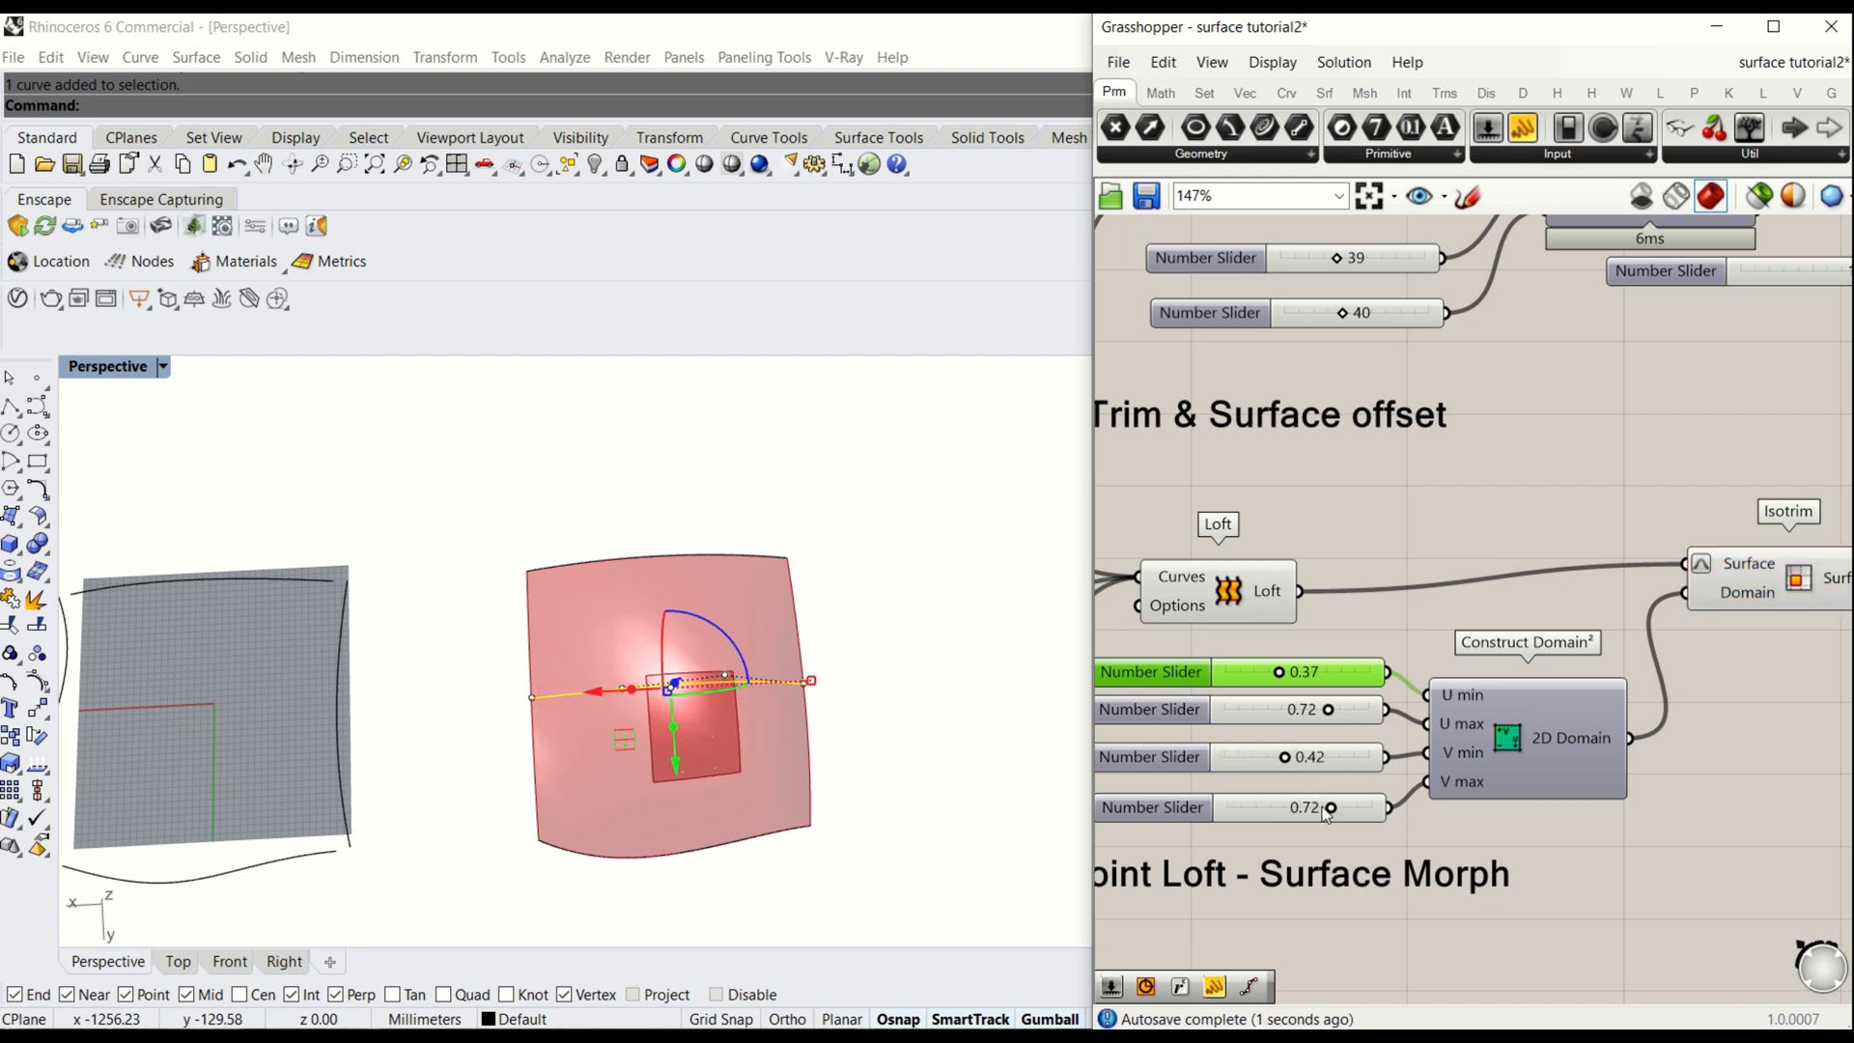
pyautogui.moveTo(765, 761); pyautogui.dragTo(658, 664, button='right')
pyautogui.scroll(8, 612, 624)
pyautogui.scroll(-6, 512, 645)
pyautogui.moveTo(511, 645); pyautogui.dragTo(723, 679, button='right')
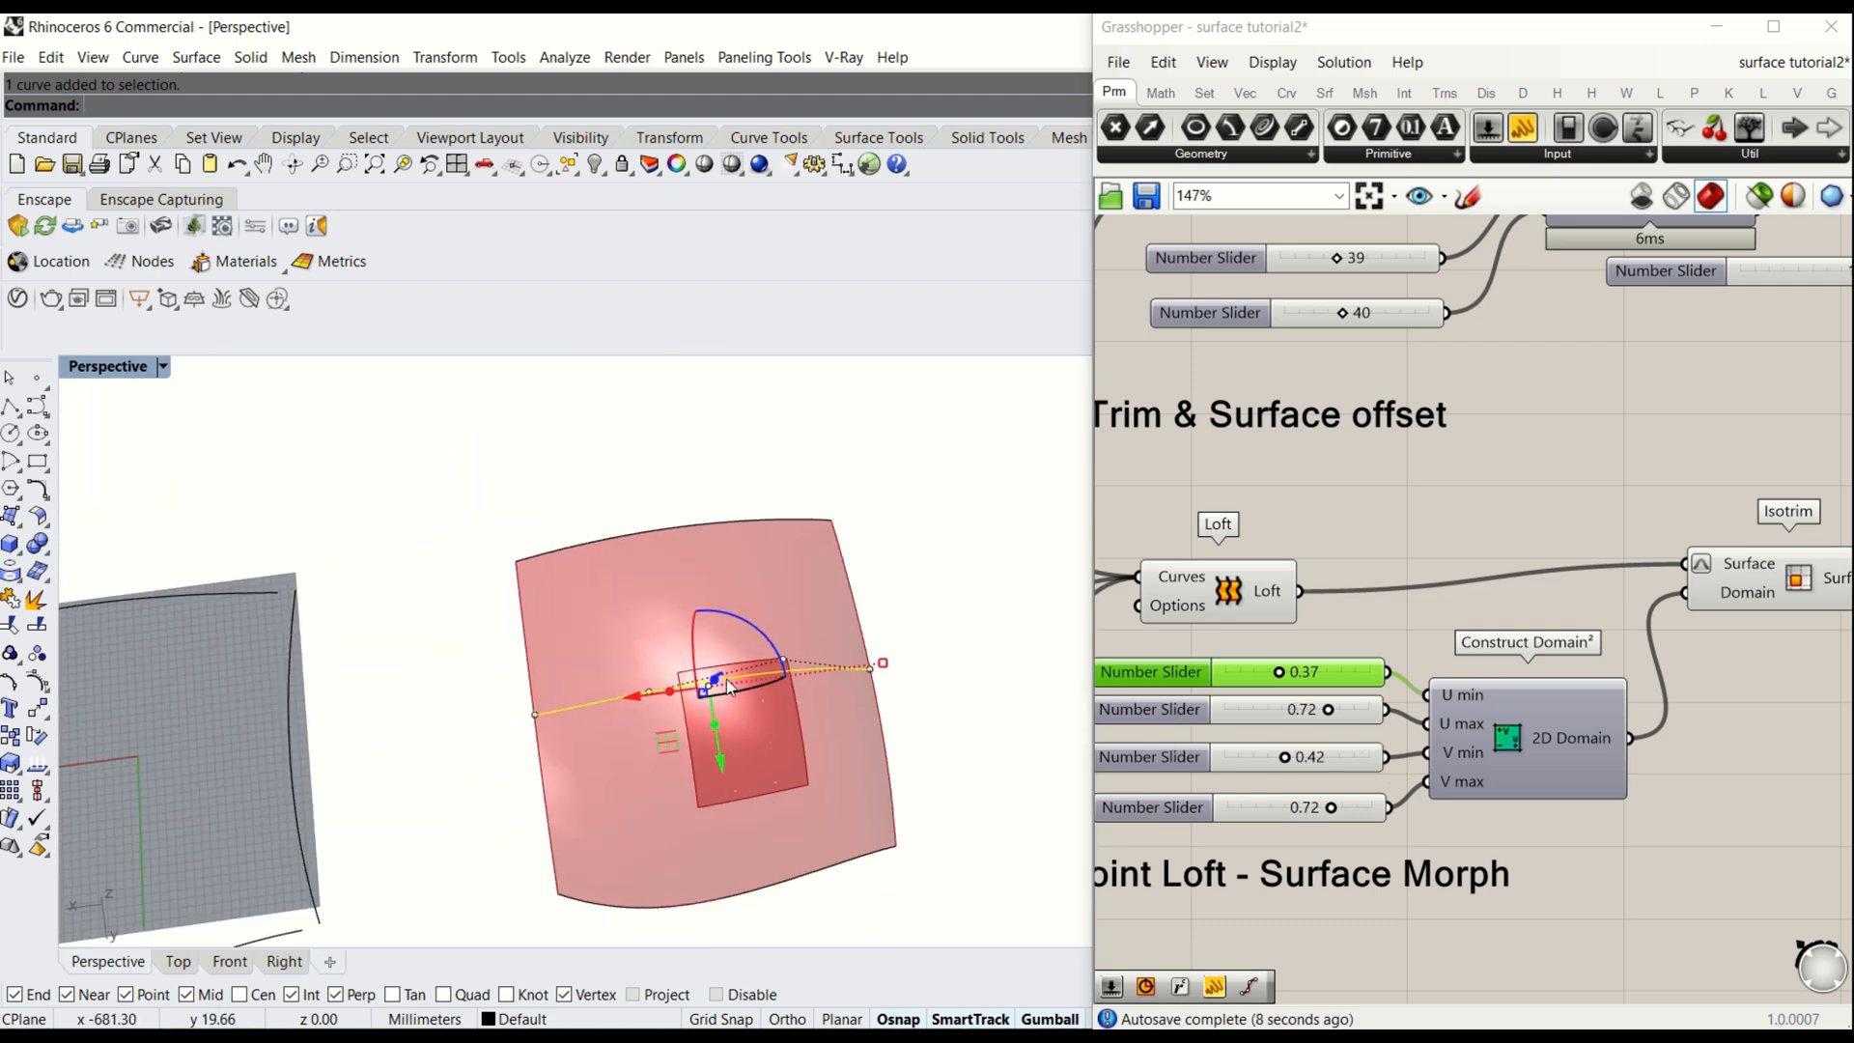
# - Readjust the trimmed patch by setting U max to 0.68, V min to 0.34 and V max to 0.70
pyautogui.moveTo(1328, 709); pyautogui.dragTo(1328, 811)
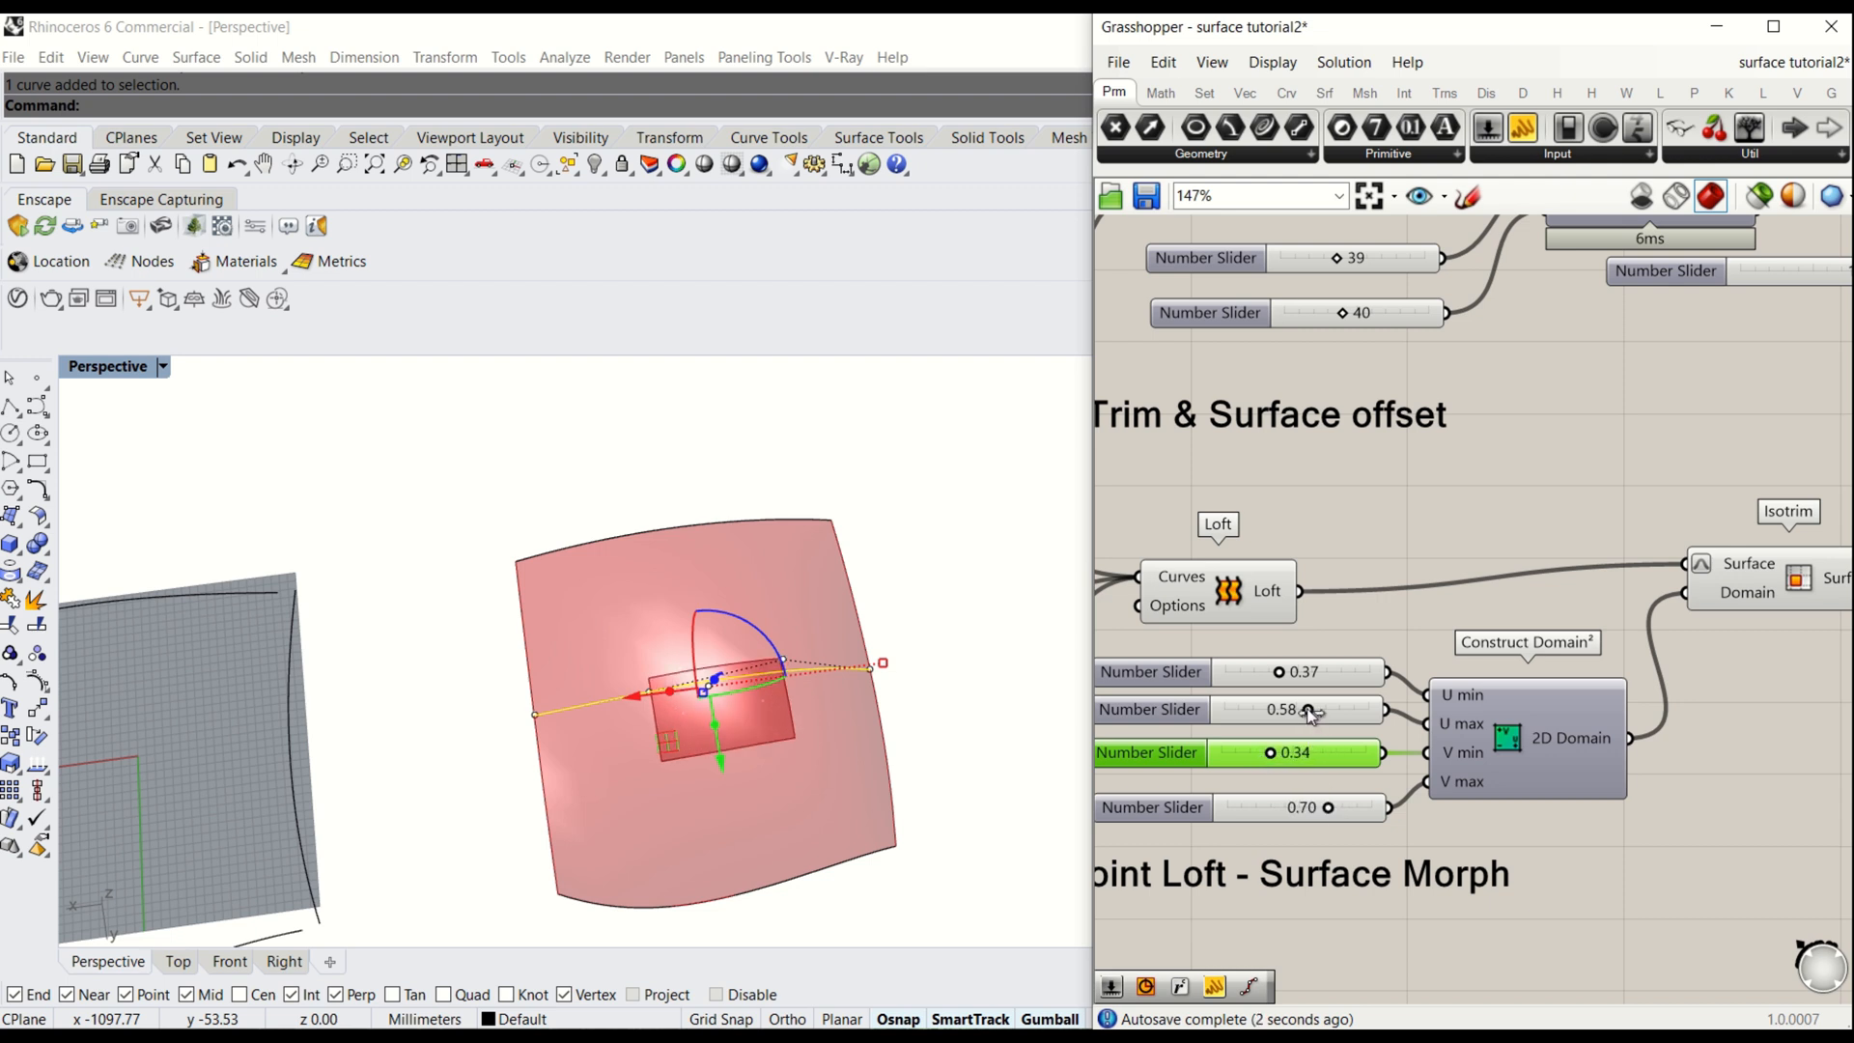
pyautogui.moveTo(1309, 713); pyautogui.dragTo(1324, 713)
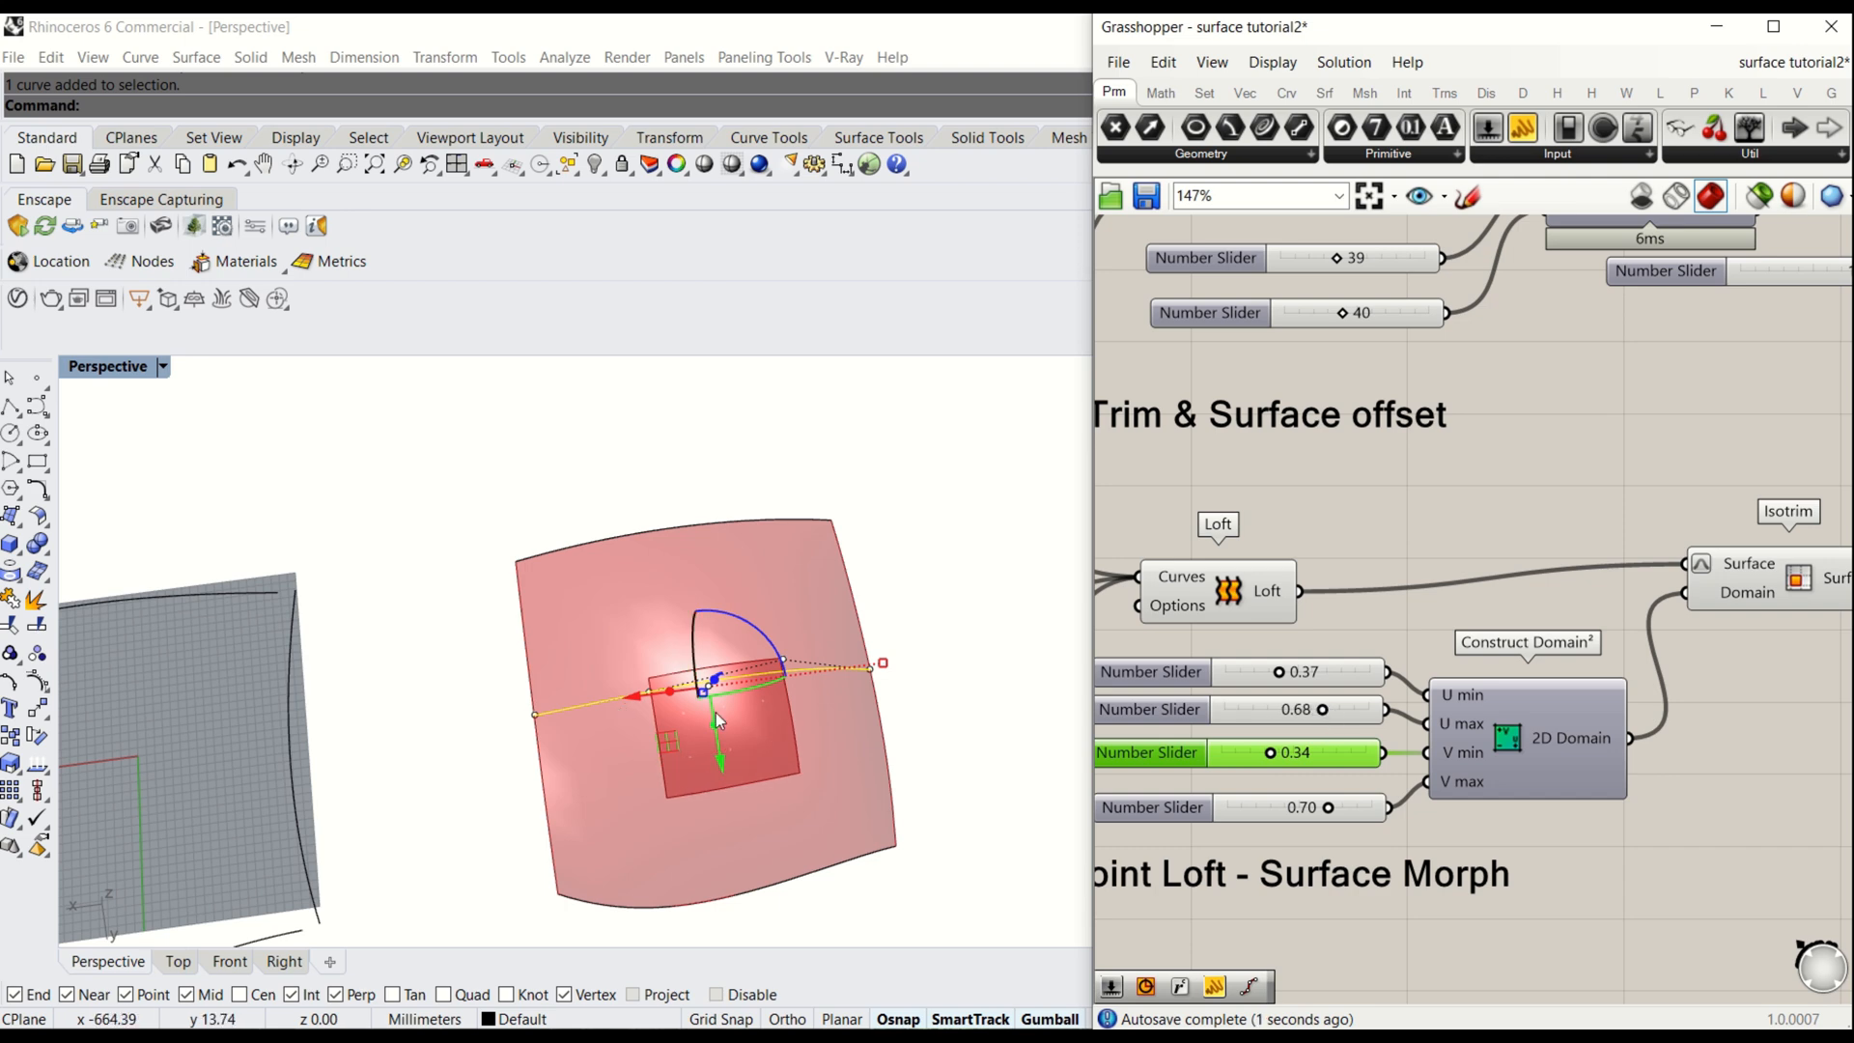
pyautogui.moveTo(718, 721); pyautogui.dragTo(1062, 657, button='right')
# - Shift the Isotrim component slightly down and deselect the middle loft curve in the Rhino viewport
pyautogui.moveTo(1799, 604); pyautogui.dragTo(1383, 613, button='right')
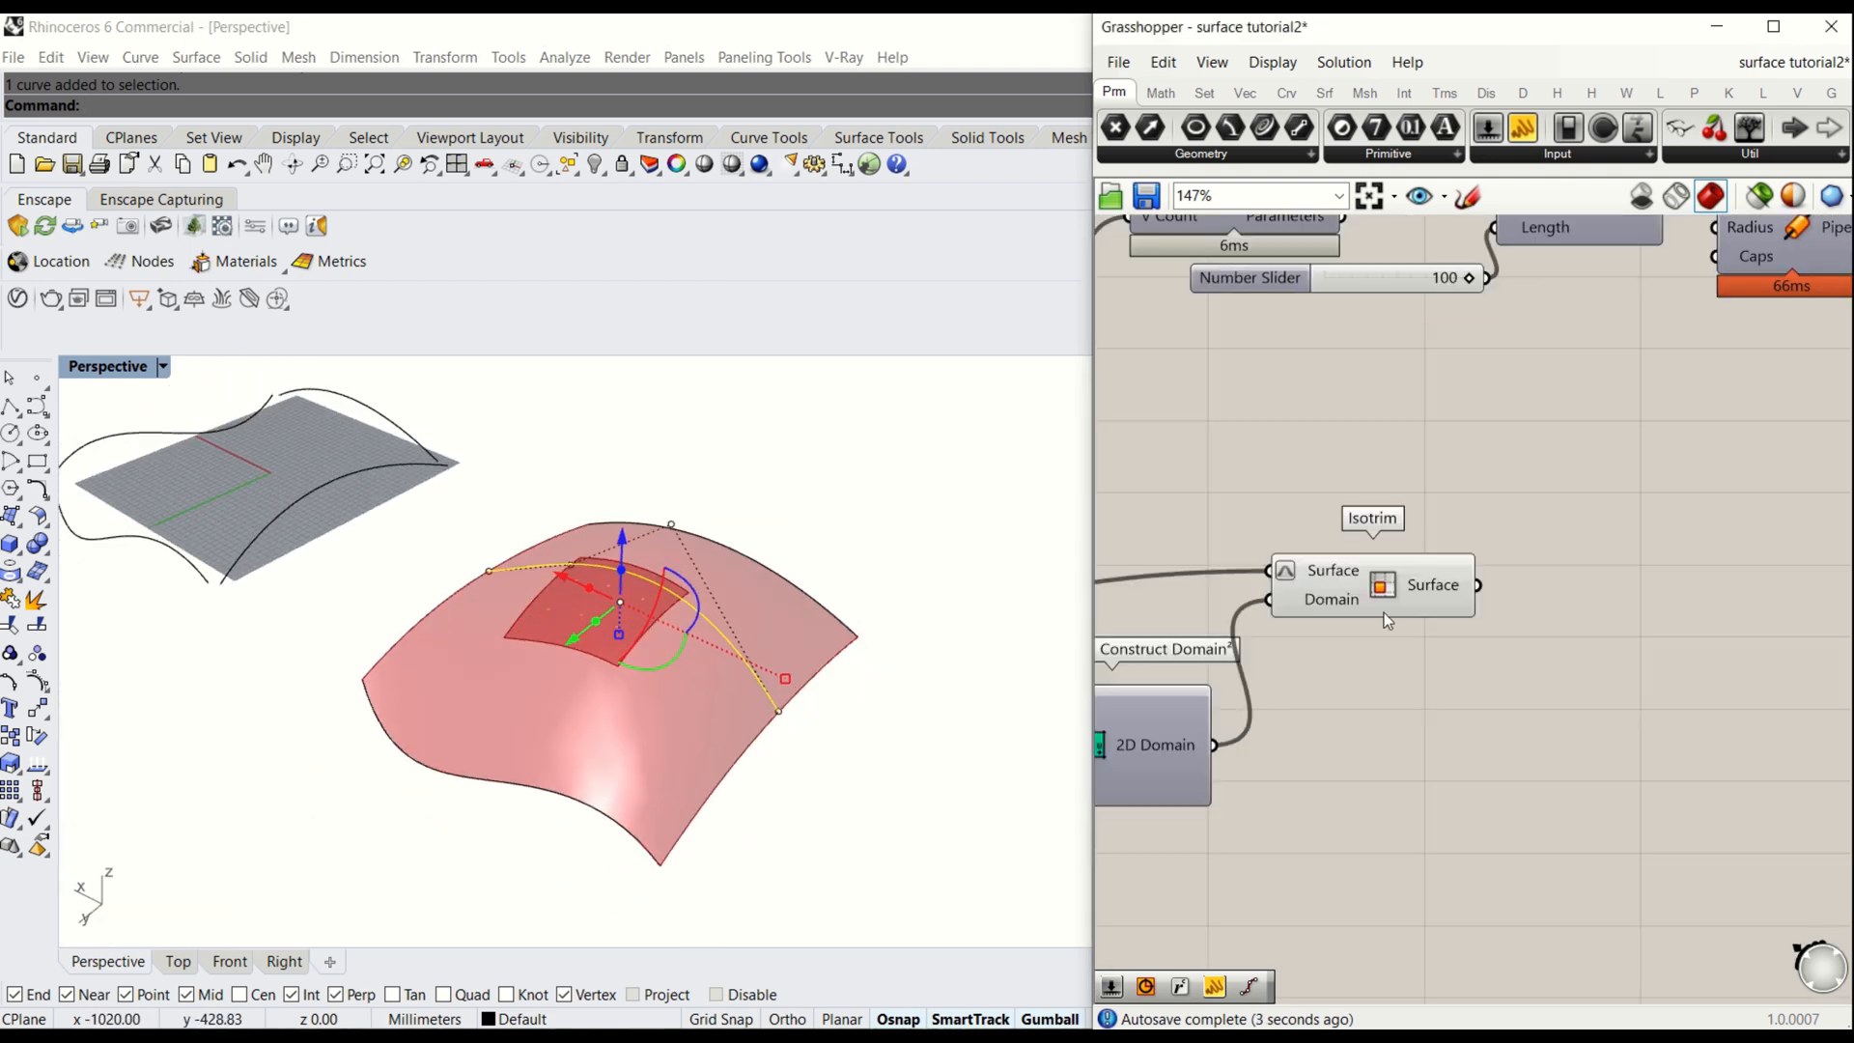
pyautogui.moveTo(1383, 612); pyautogui.dragTo(1385, 629)
pyautogui.click(1545, 643)
pyautogui.click(824, 515)
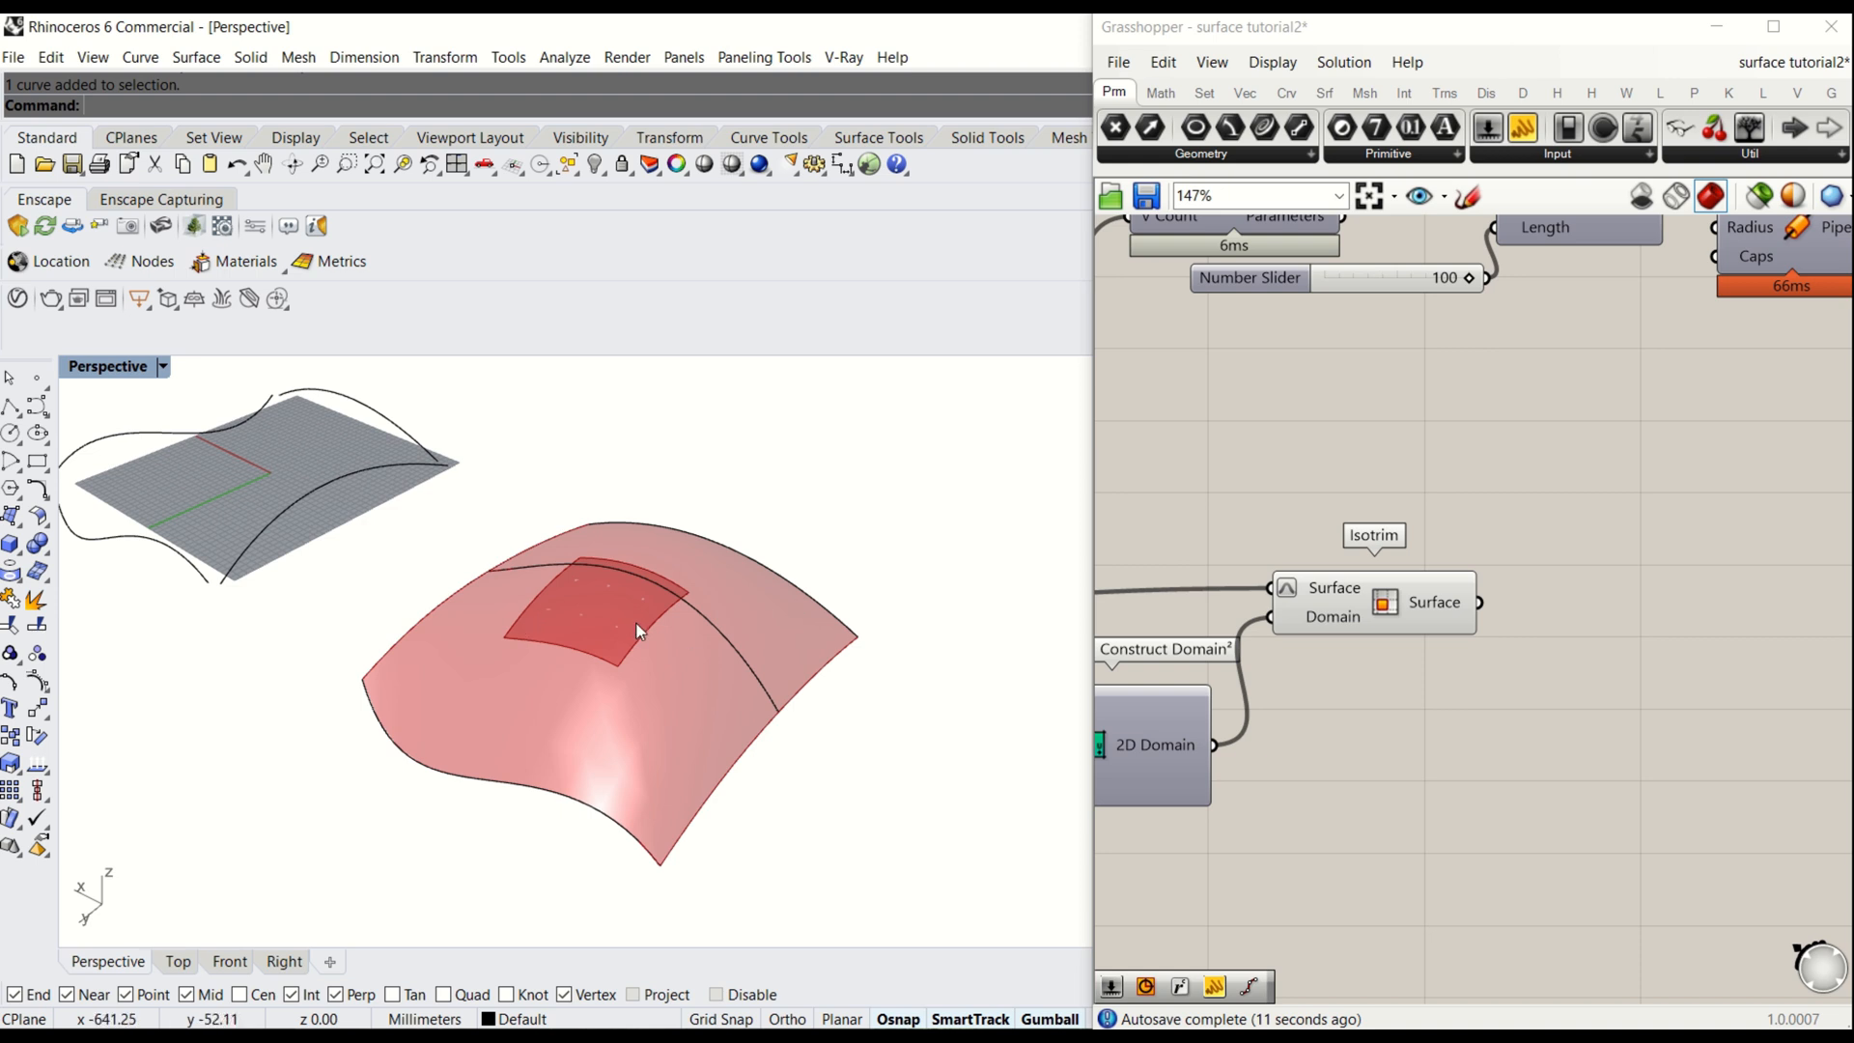
pyautogui.moveTo(689, 664); pyautogui.dragTo(621, 608, button='right')
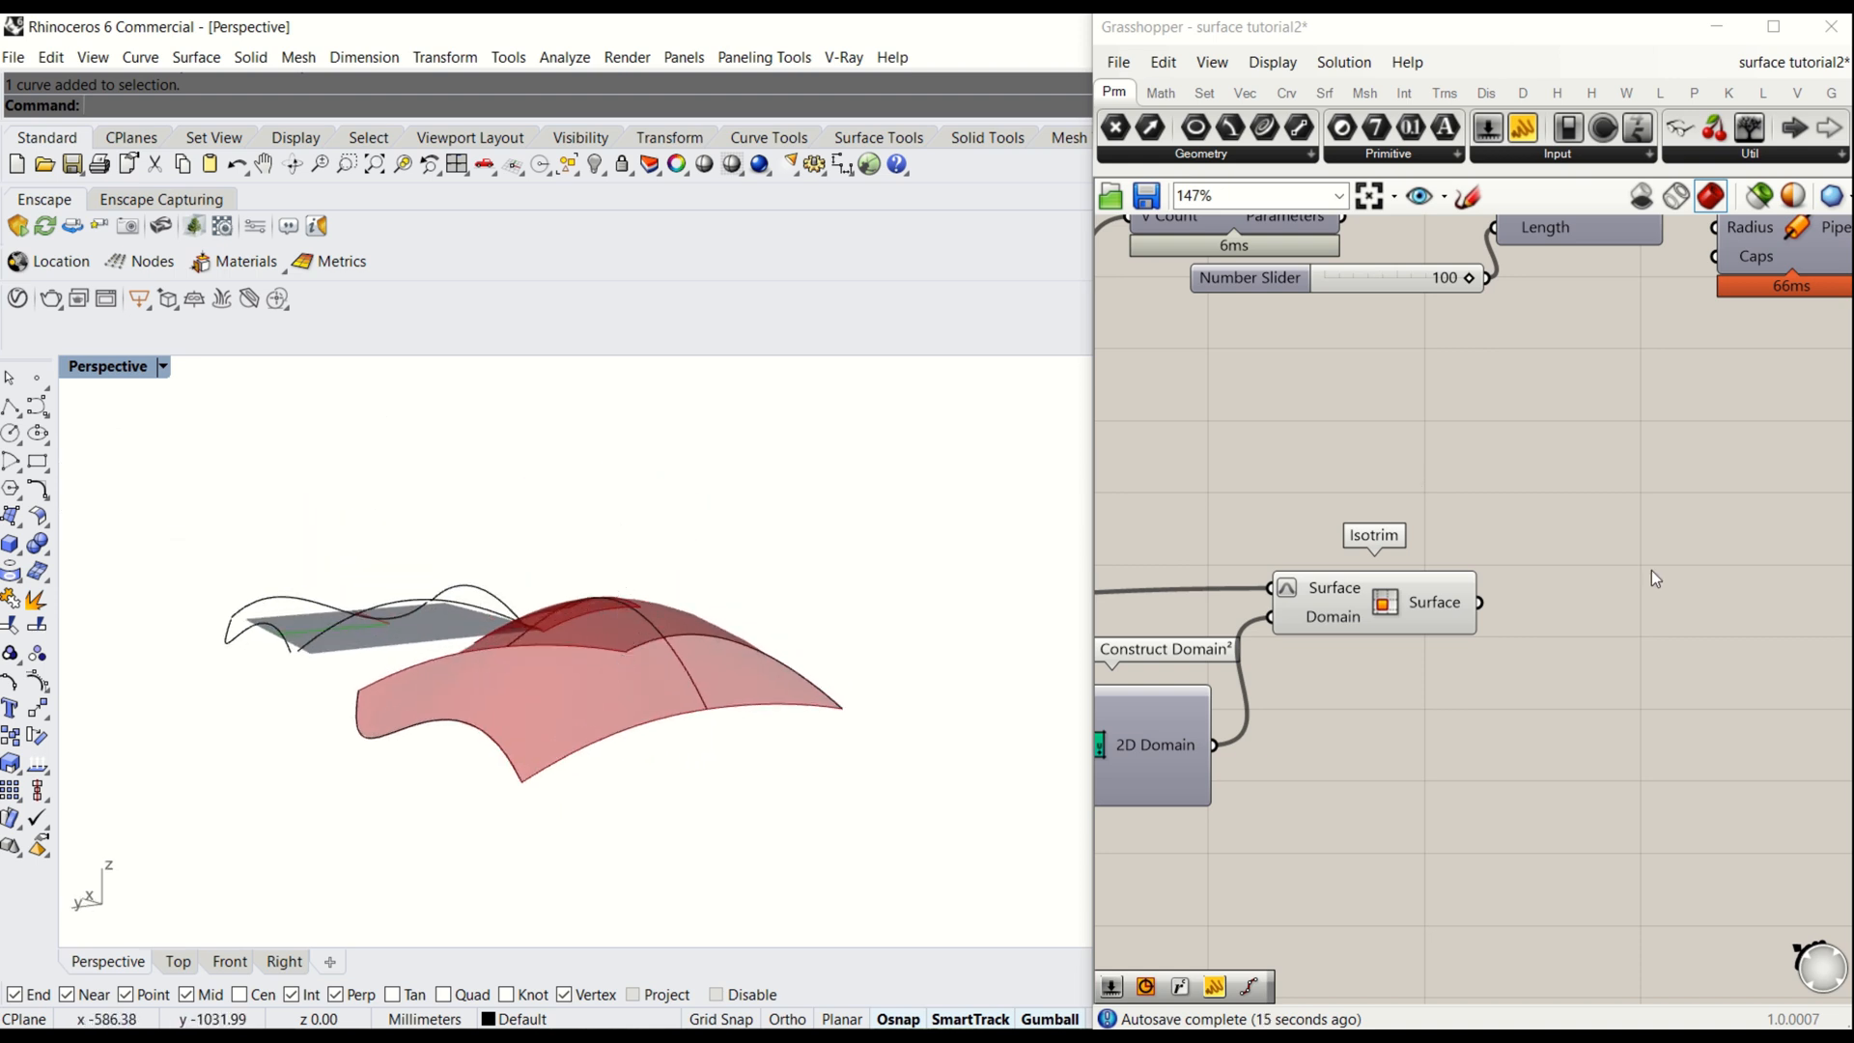
# - Add an Offset Surface Loose component after Isotrim, leaving some space between the two
pyautogui.doubleClick(1622, 626)
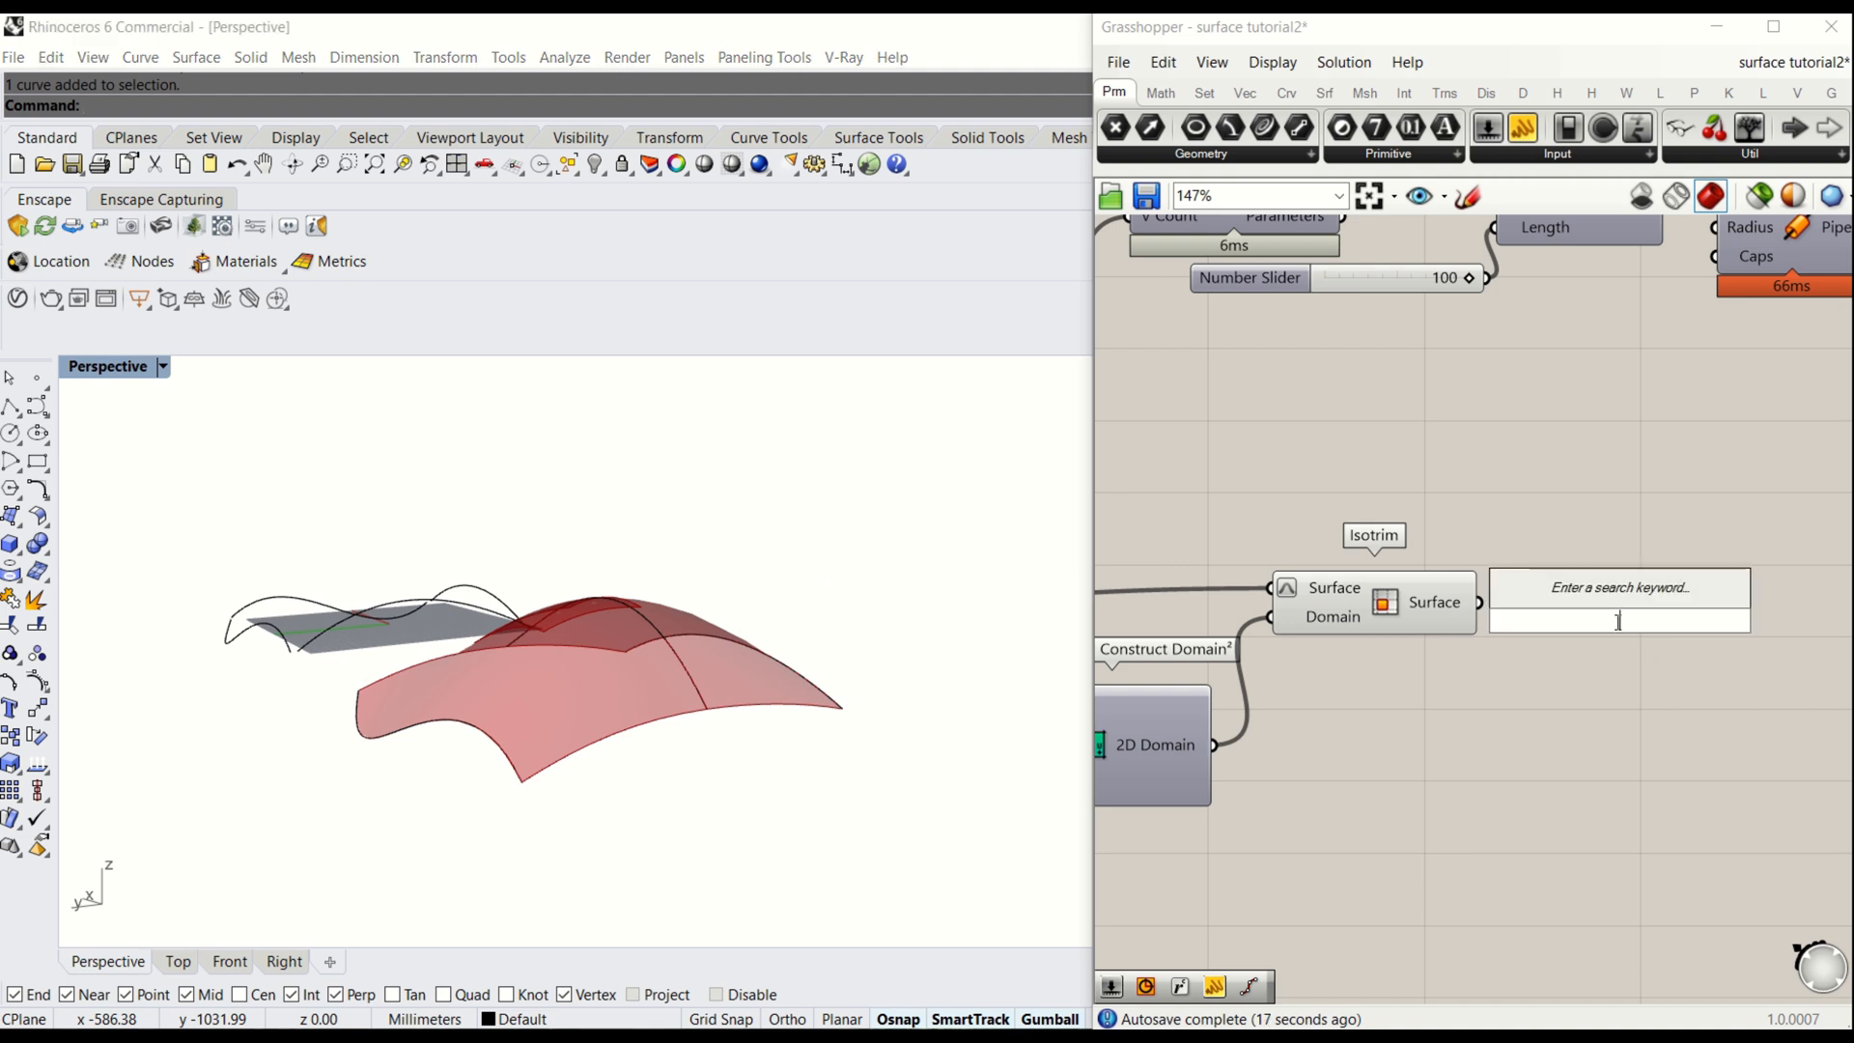
pyautogui.write('off')
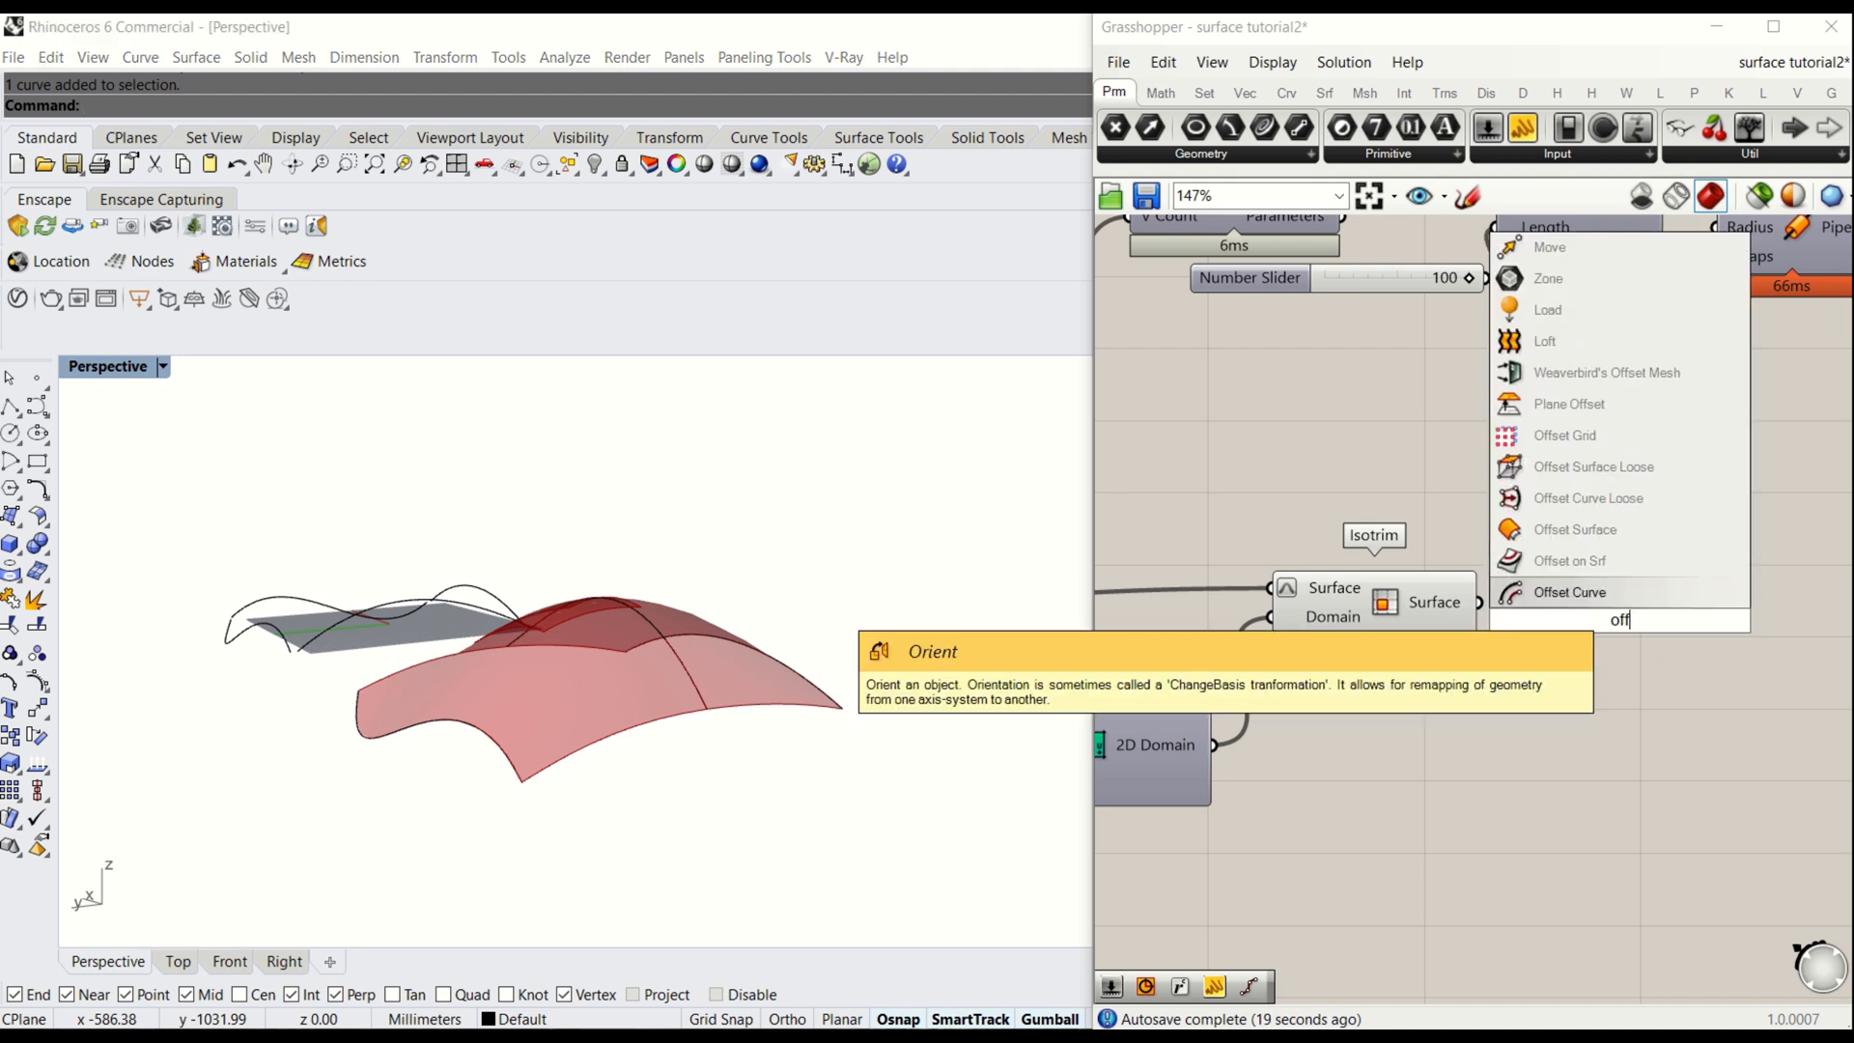
pyautogui.write('set')
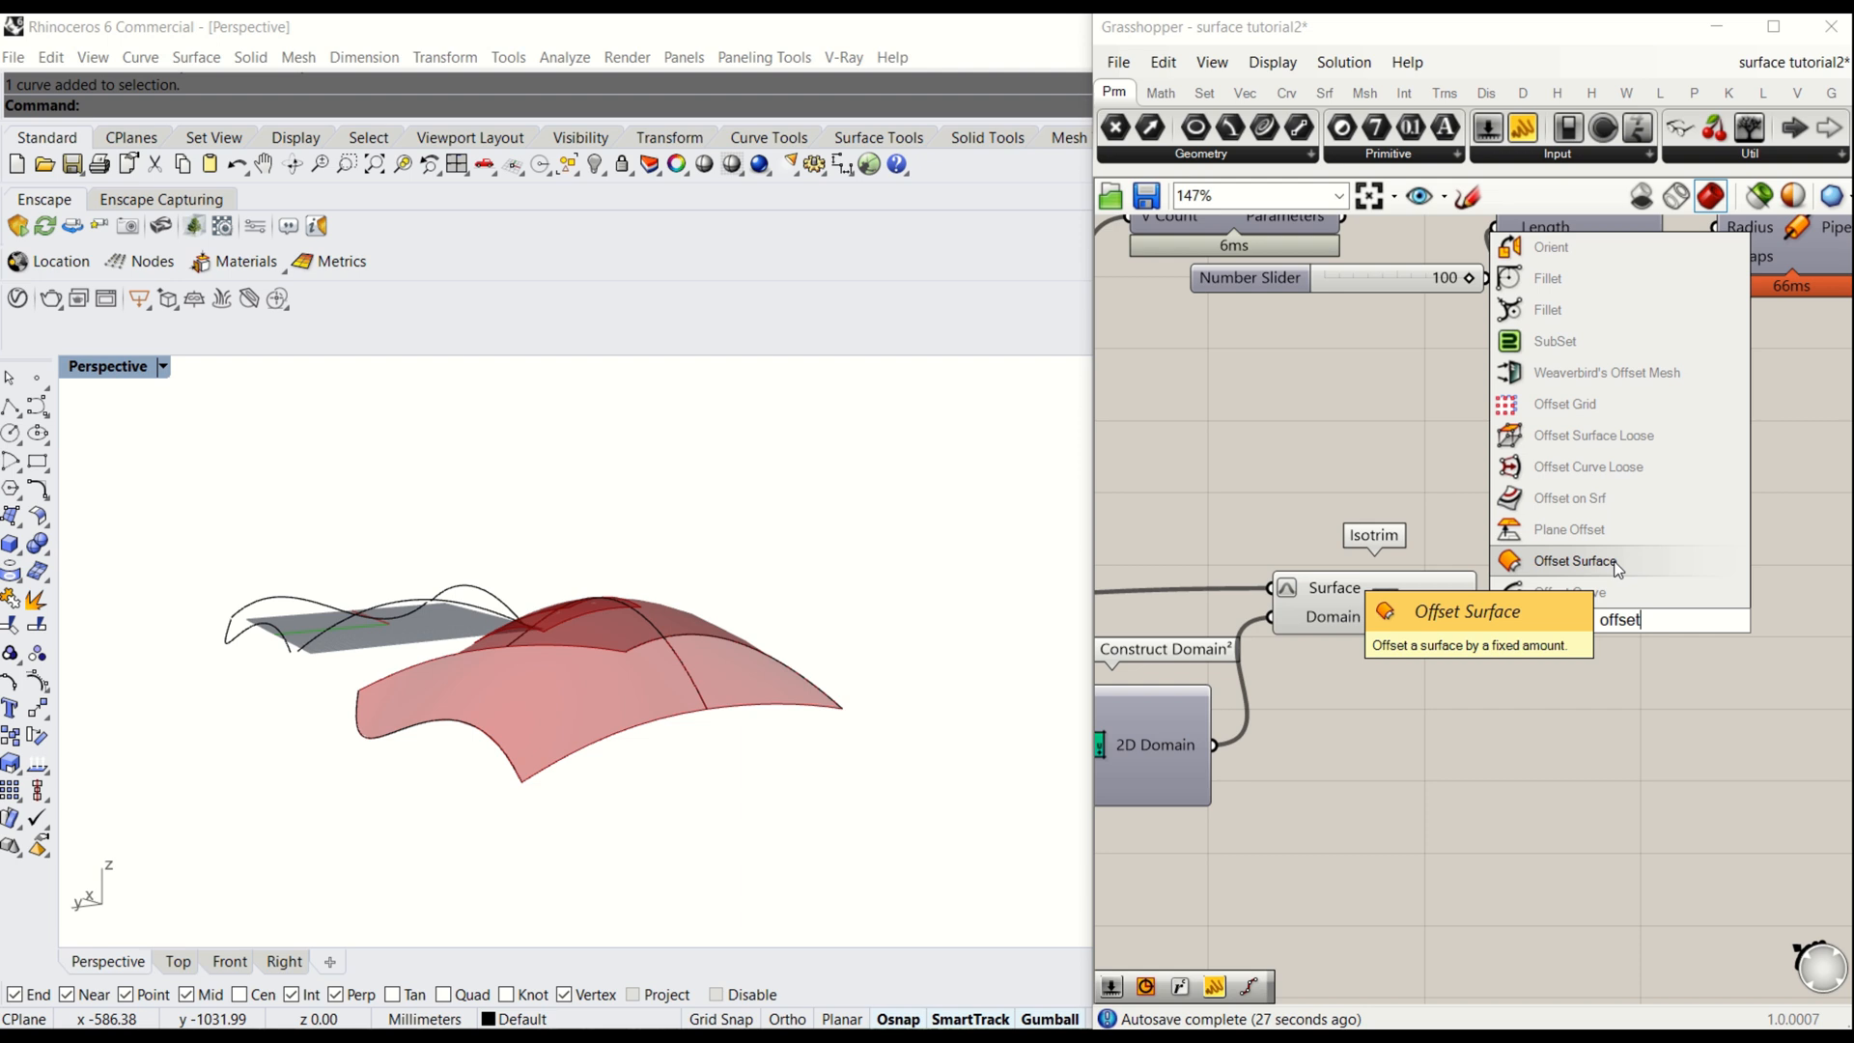
pyautogui.click(1644, 438)
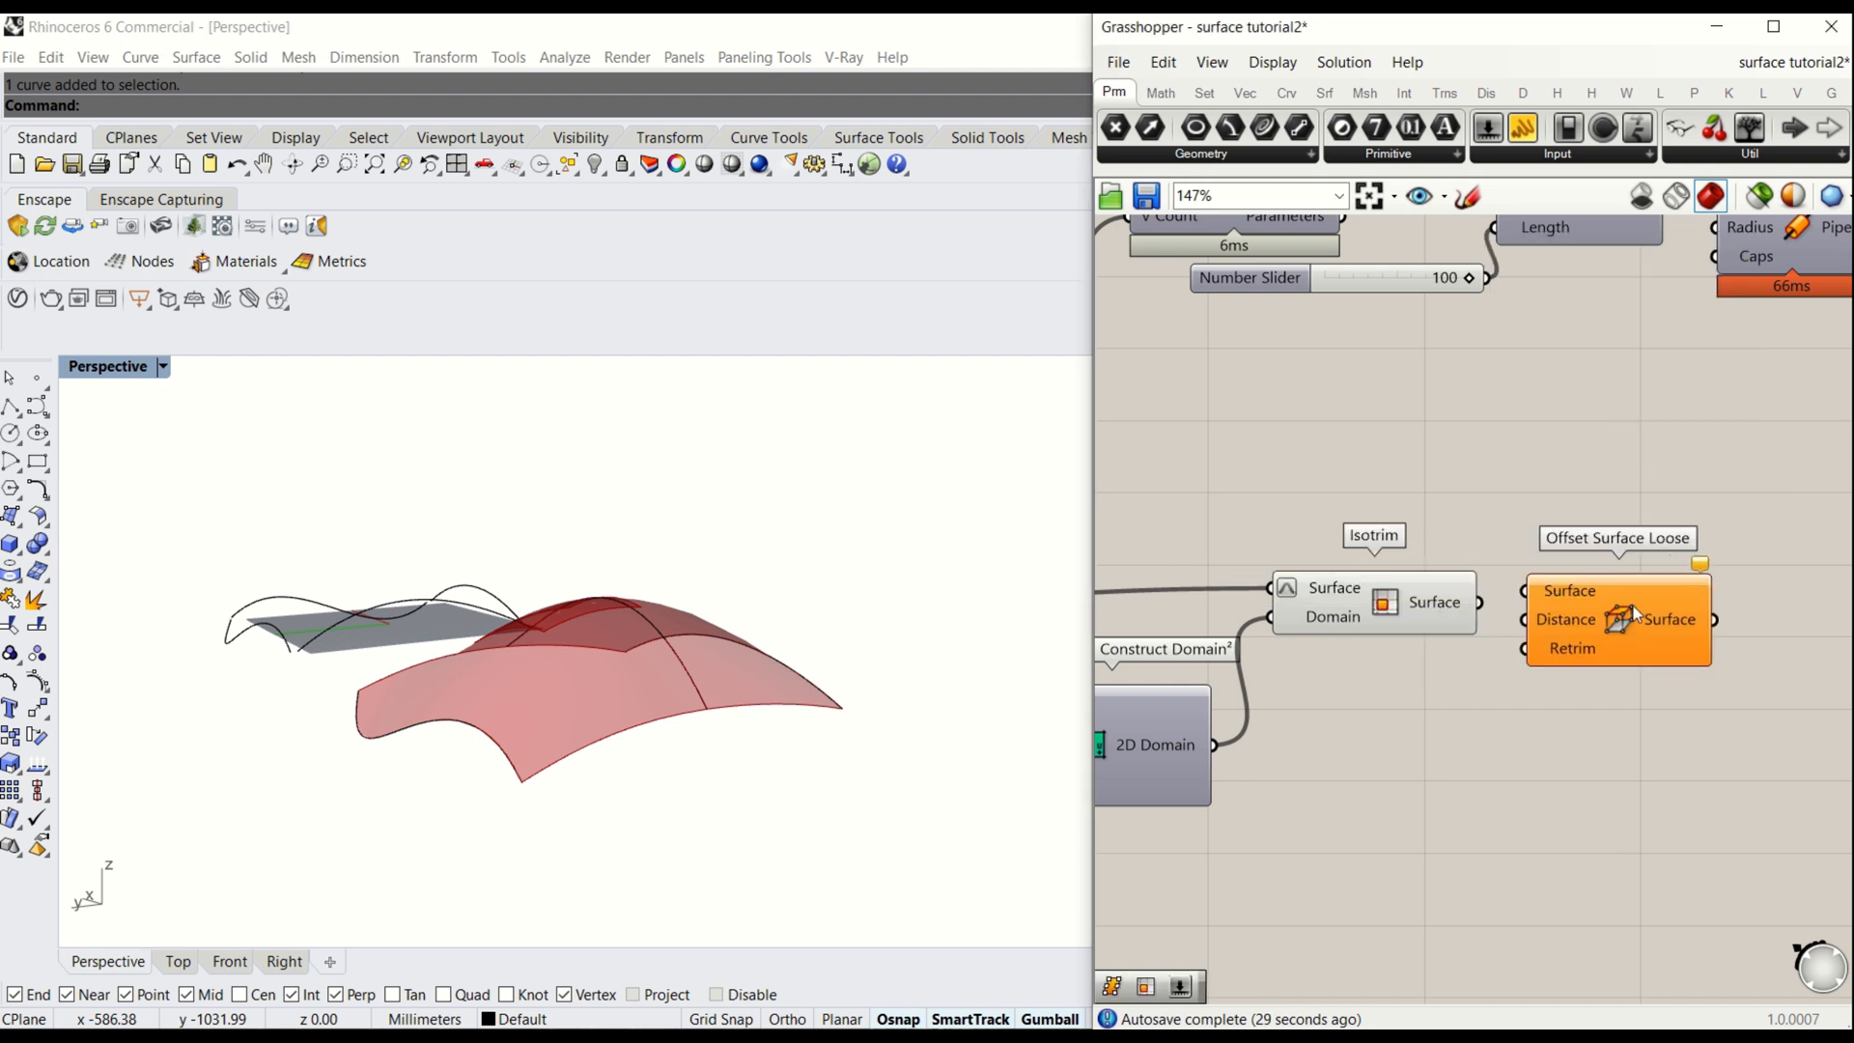
pyautogui.moveTo(1632, 608); pyautogui.dragTo(1687, 617)
pyautogui.moveTo(639, 689); pyautogui.dragTo(567, 775, button='right')
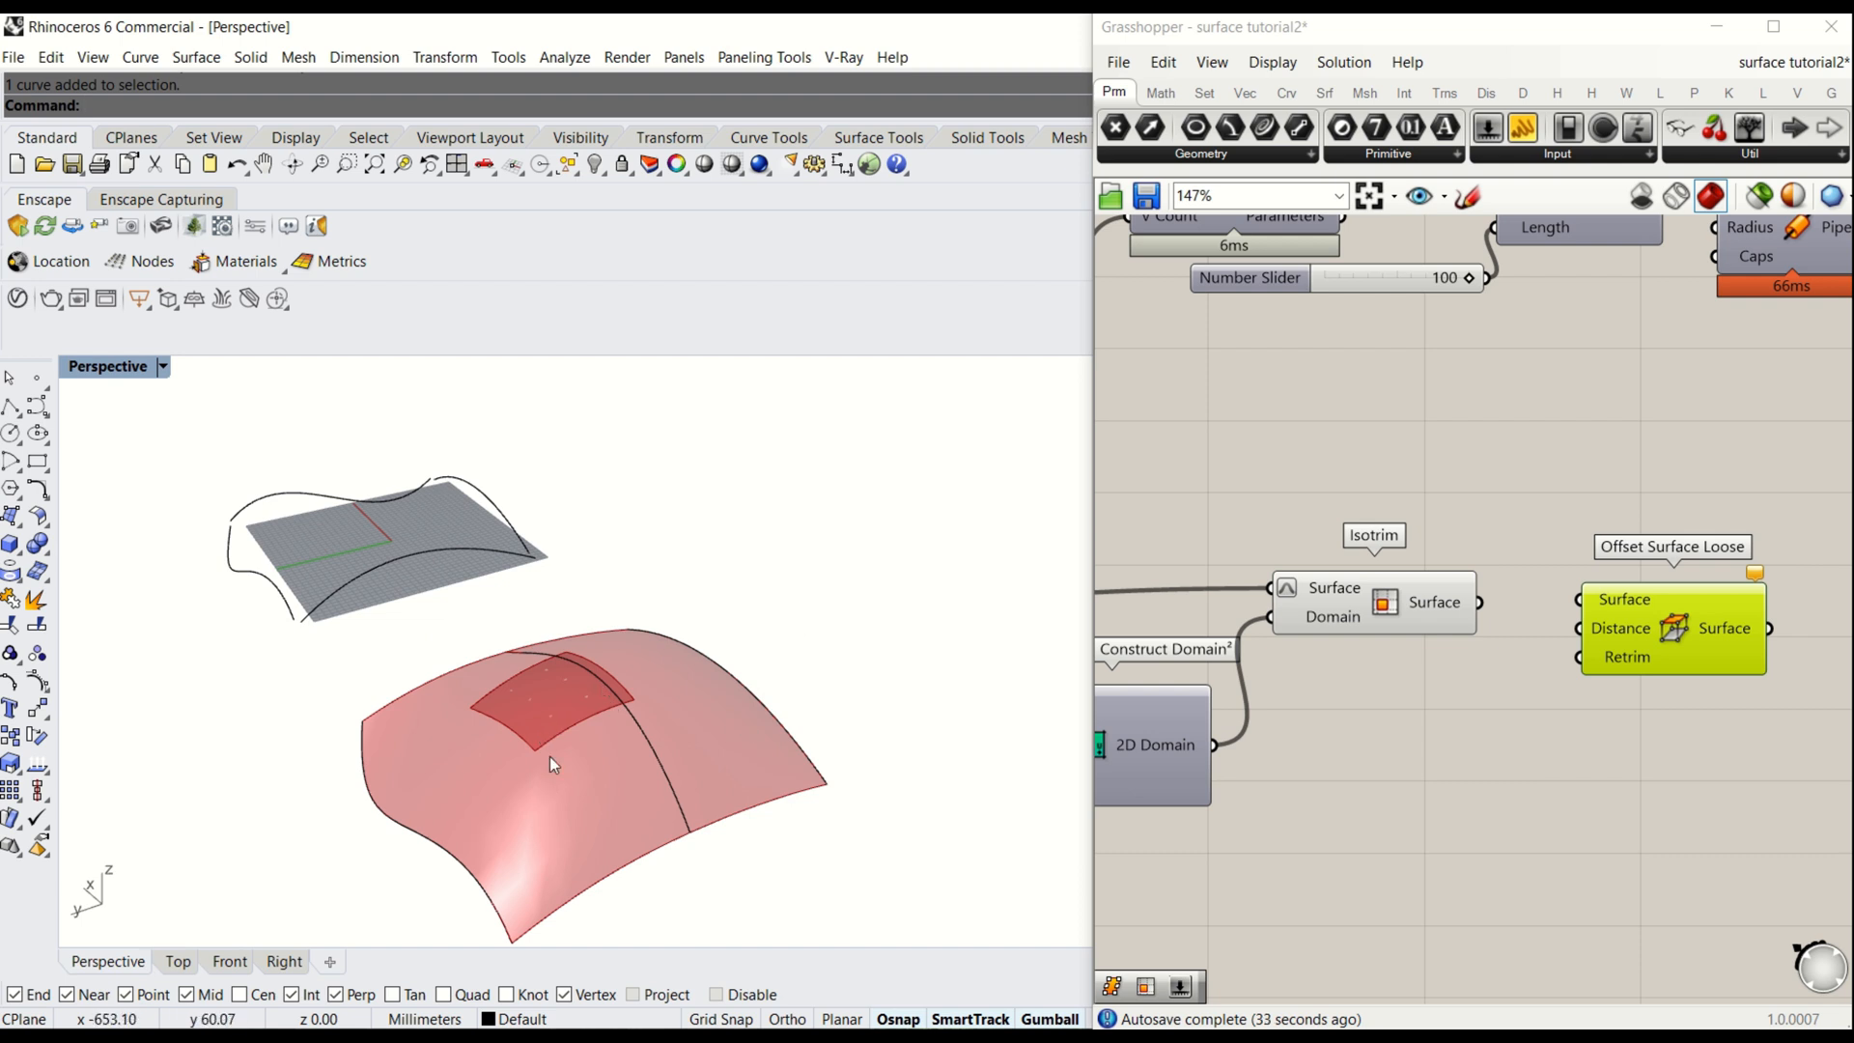
pyautogui.moveTo(592, 753); pyautogui.dragTo(557, 728, button='right')
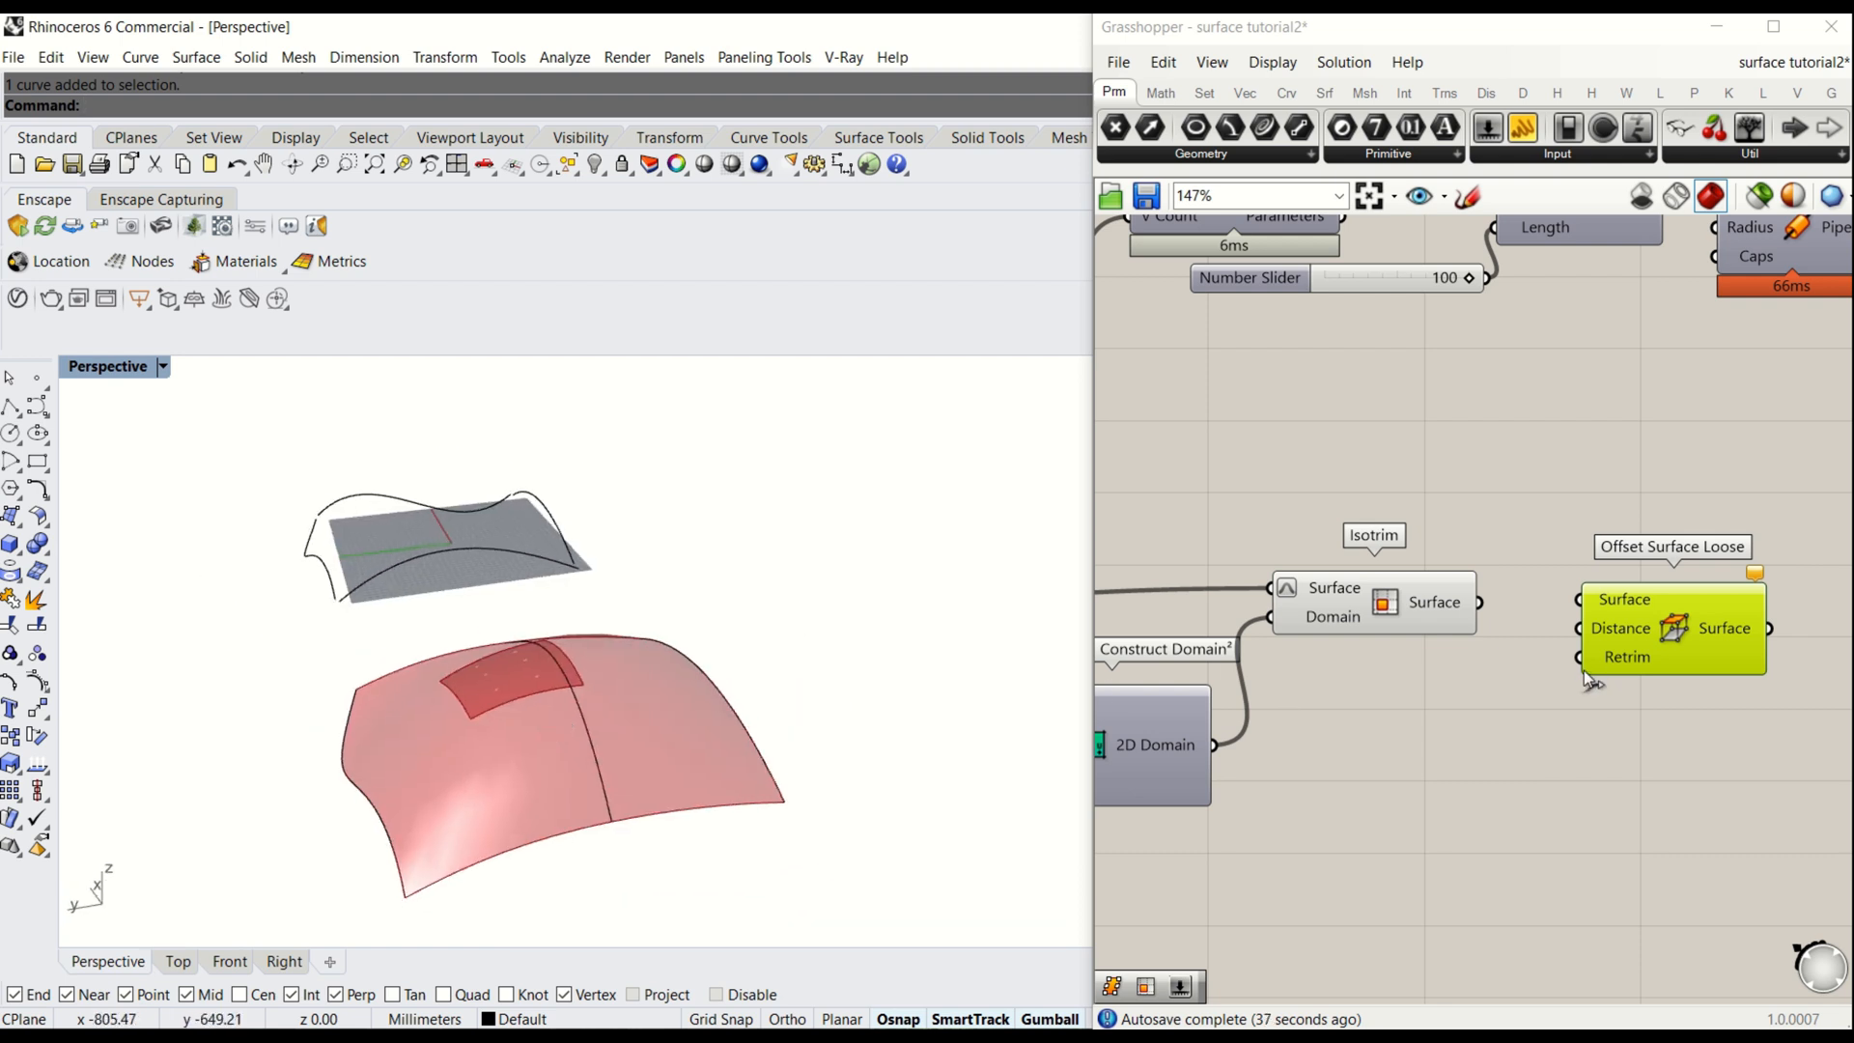
pyautogui.moveTo(1682, 625)
pyautogui.mouseDown()
pyautogui.moveTo(1694, 645)
pyautogui.moveTo(1708, 633)
pyautogui.mouseUp()
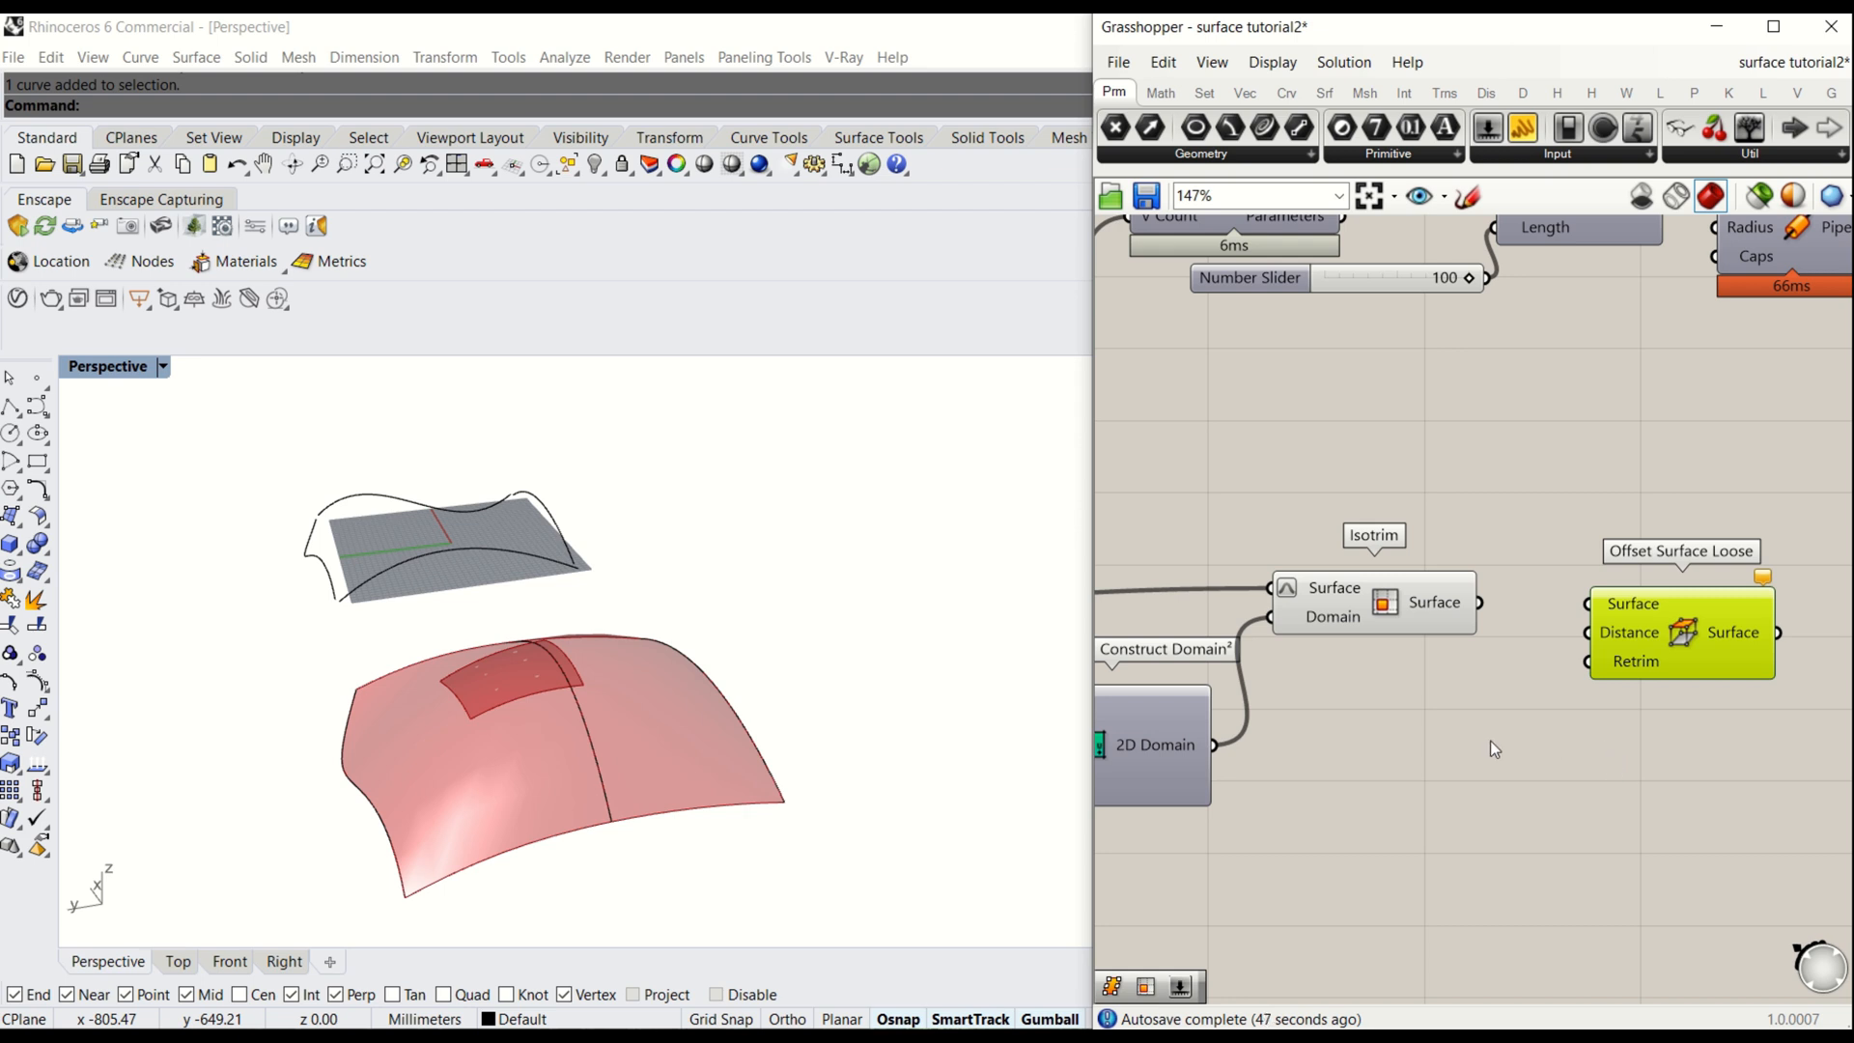
# - Connect Isotrim's Surface output to the Surface input of Offset Surface Loose and move that component farther away
pyautogui.moveTo(1479, 602); pyautogui.dragTo(1571, 623)
pyautogui.click(1526, 684)
pyautogui.moveTo(1718, 641); pyautogui.dragTo(1779, 640)
# - Add a number slider with the value 100 and connect it to the Distance input of Offset Surface Loose
pyautogui.moveTo(1586, 716); pyautogui.dragTo(1470, 705, button='right')
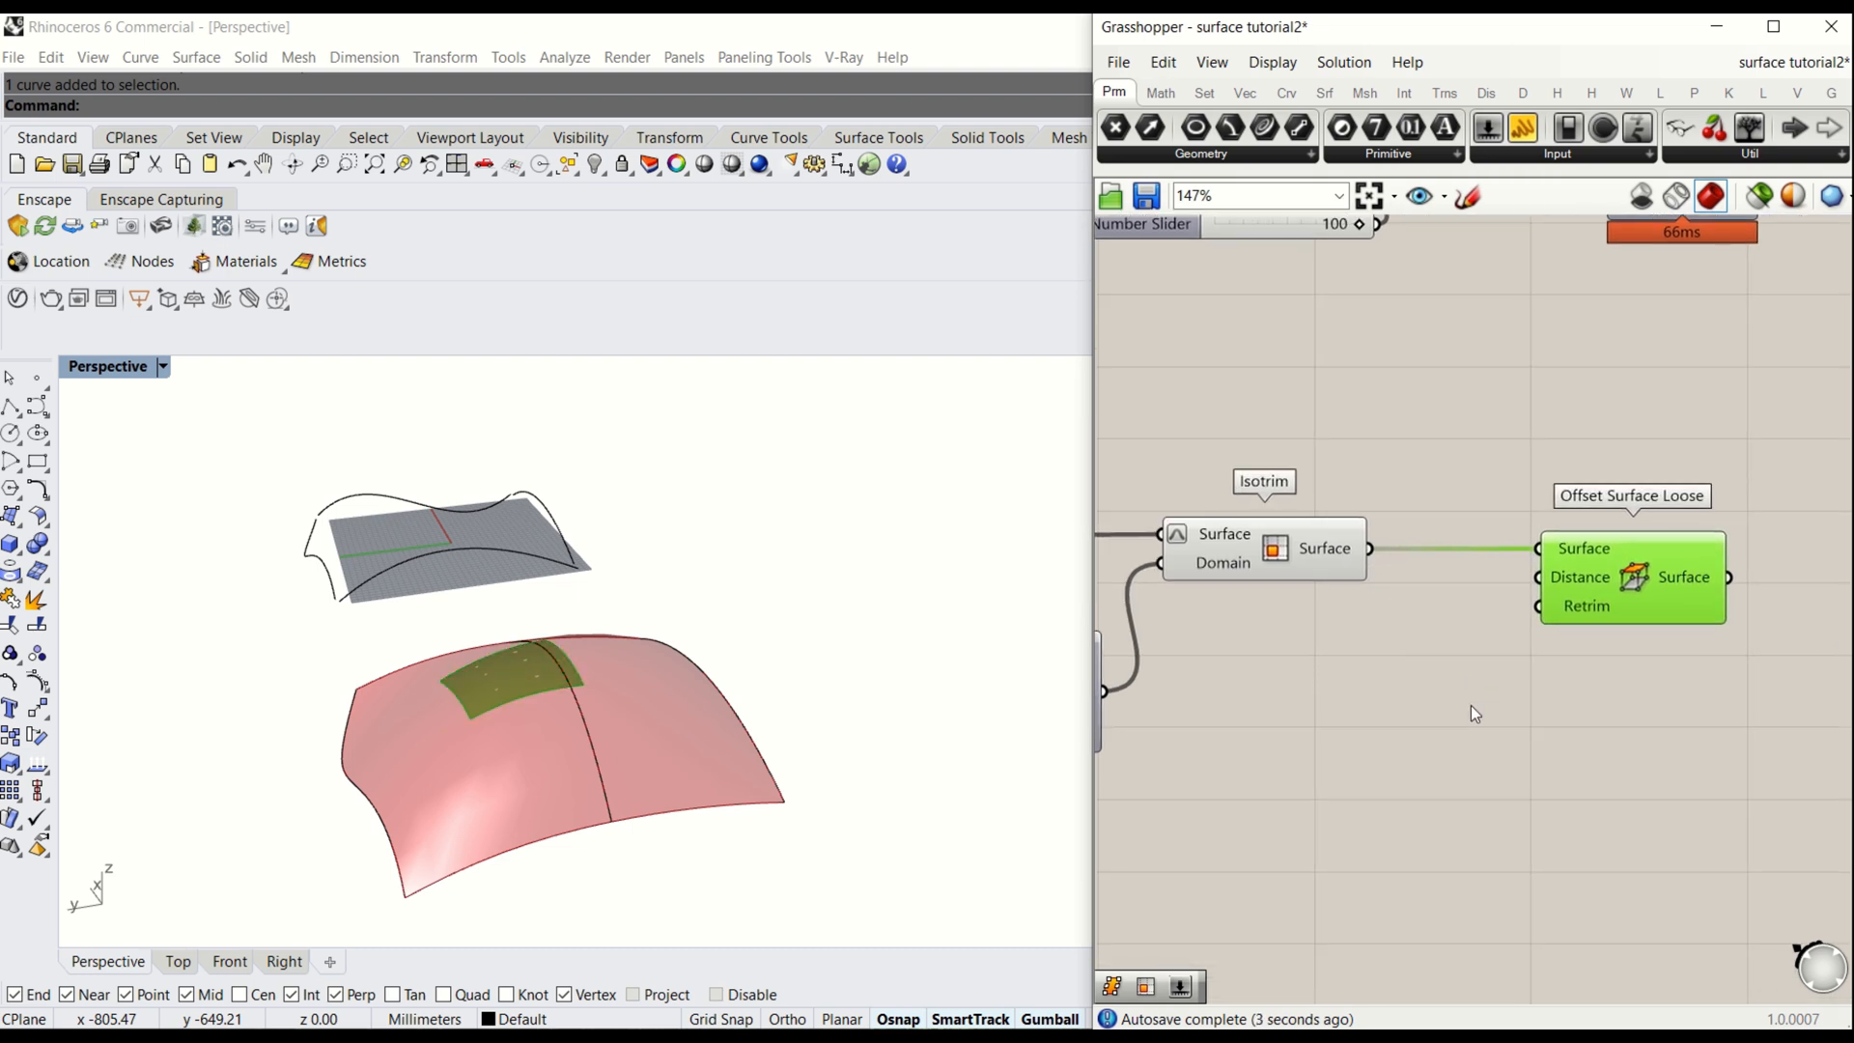
pyautogui.doubleClick(1470, 705)
pyautogui.write('100')
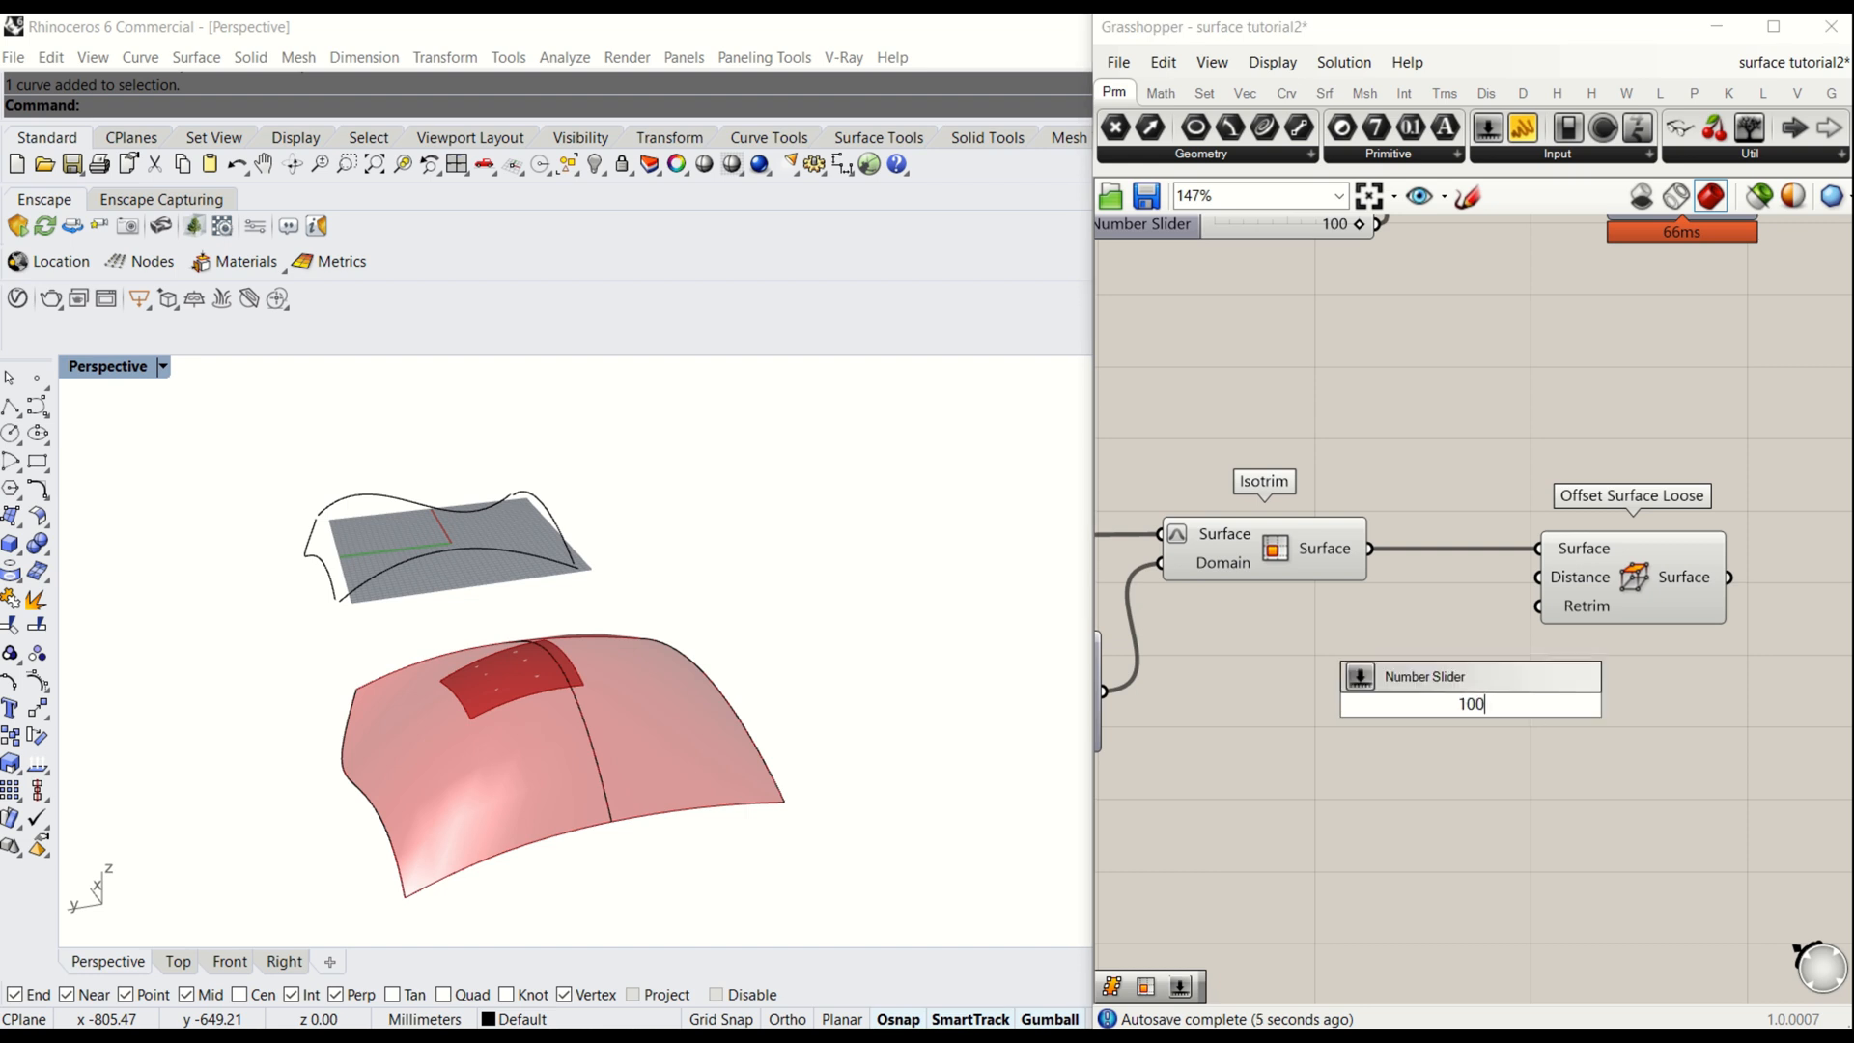
pyautogui.press('Return')
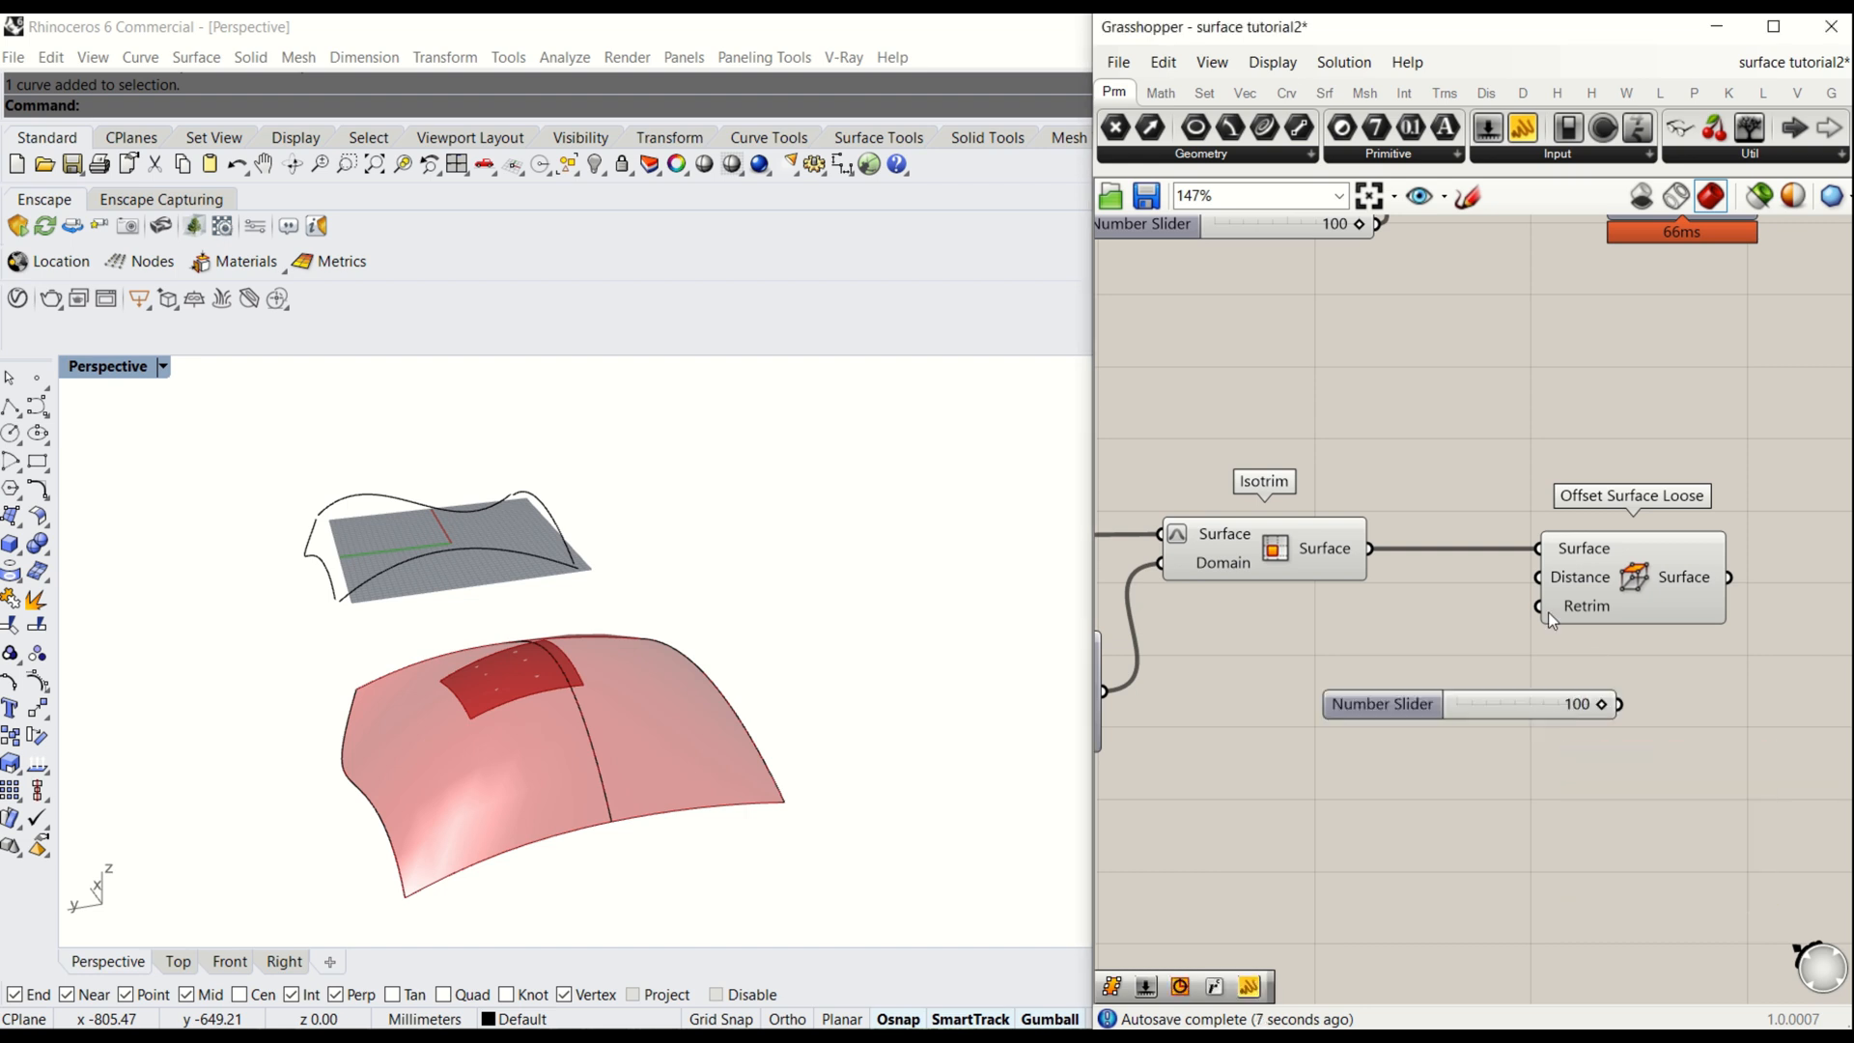
pyautogui.moveTo(1529, 692); pyautogui.dragTo(1538, 576)
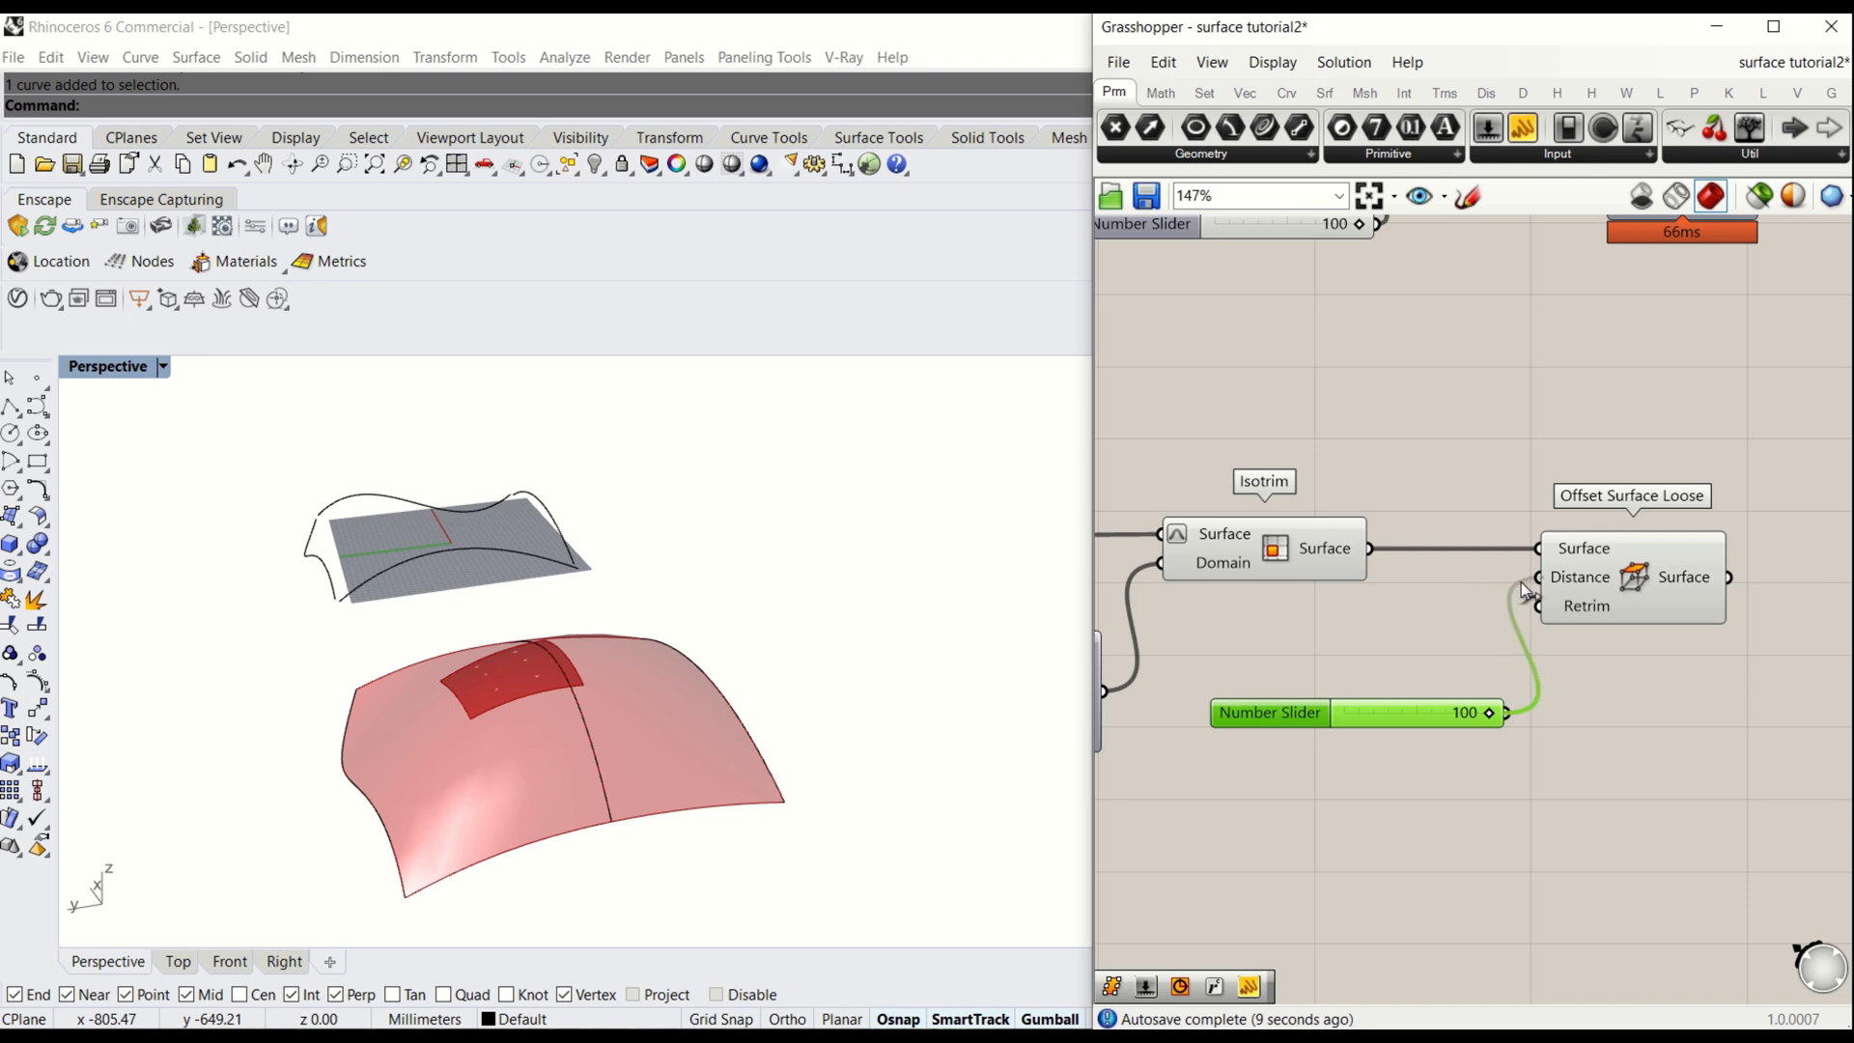
# - Inspect the offset surface, then tidy the layout by repositioning Offset Surface Loose and raising its distance slider toward the Isotrim wire
pyautogui.moveTo(928, 684); pyautogui.dragTo(753, 811, button='right')
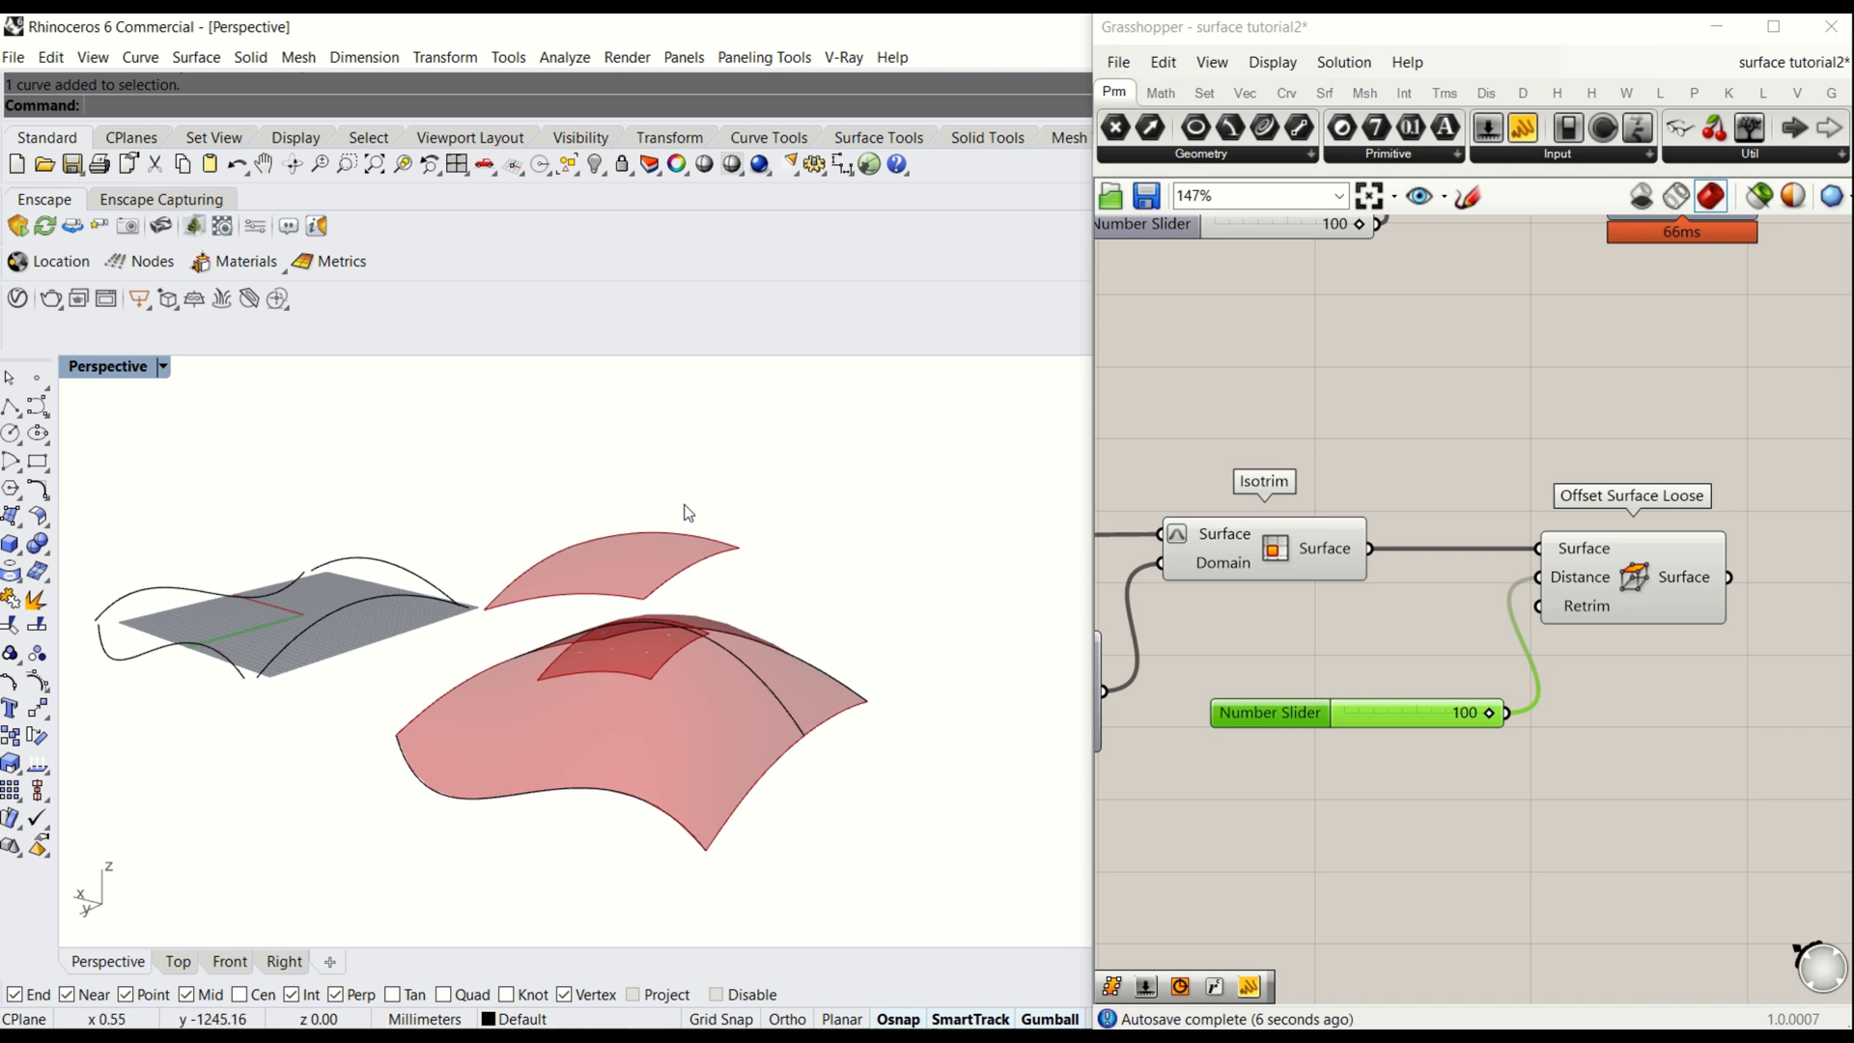
pyautogui.scroll(2, 580, 695)
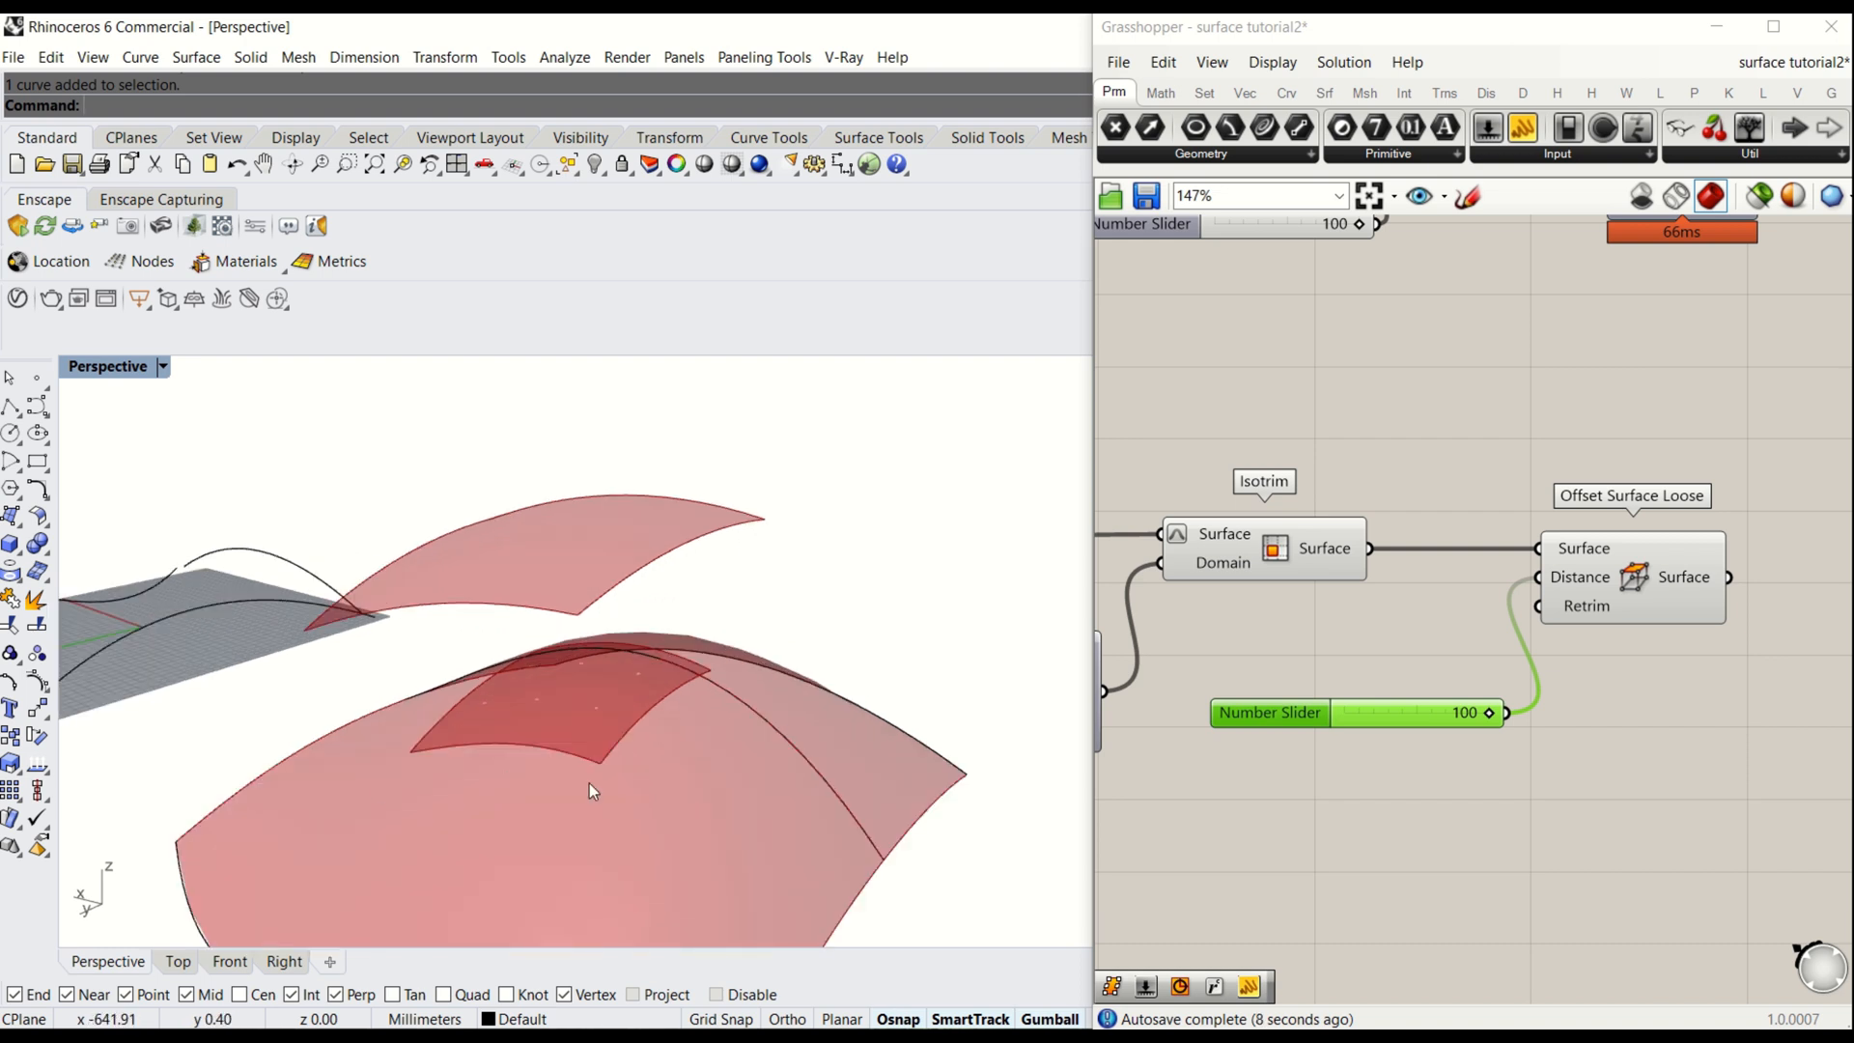
pyautogui.moveTo(618, 697); pyautogui.dragTo(879, 481, button='right')
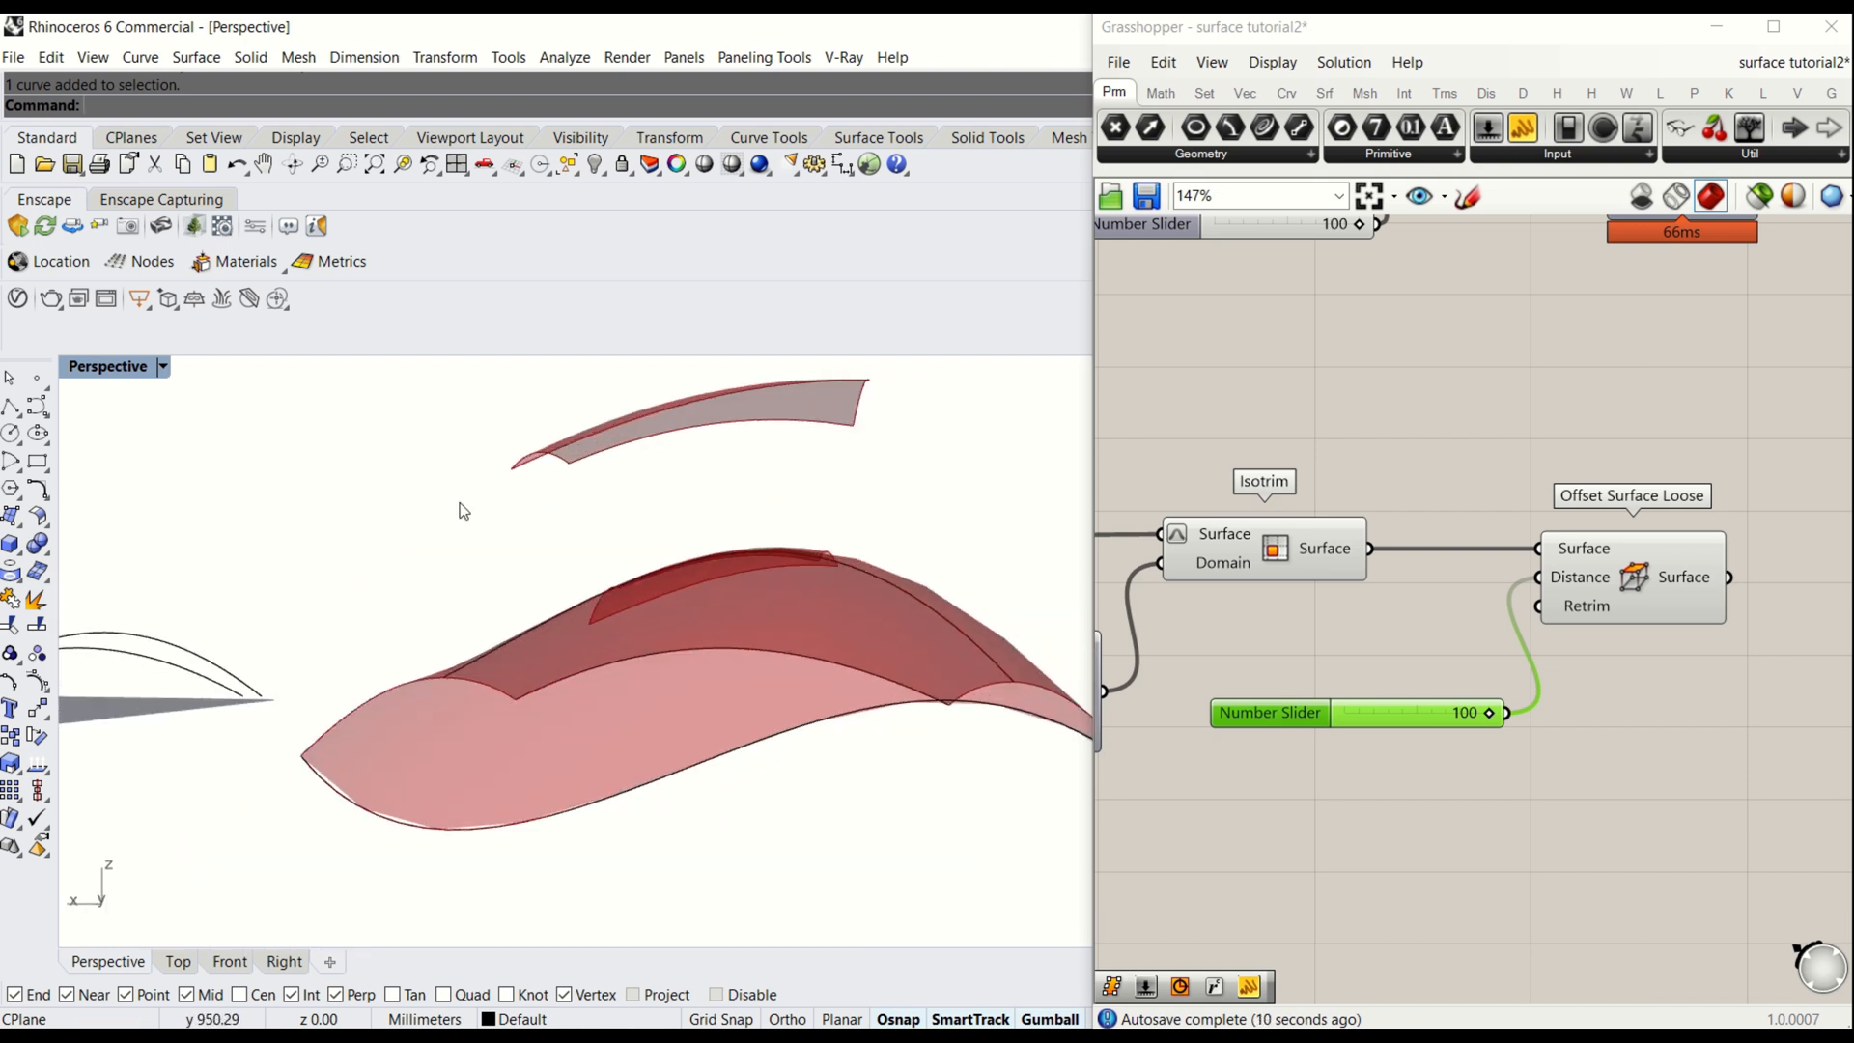
pyautogui.moveTo(1723, 682); pyautogui.dragTo(1591, 662, button='right')
pyautogui.moveTo(1565, 618); pyautogui.dragTo(1629, 618)
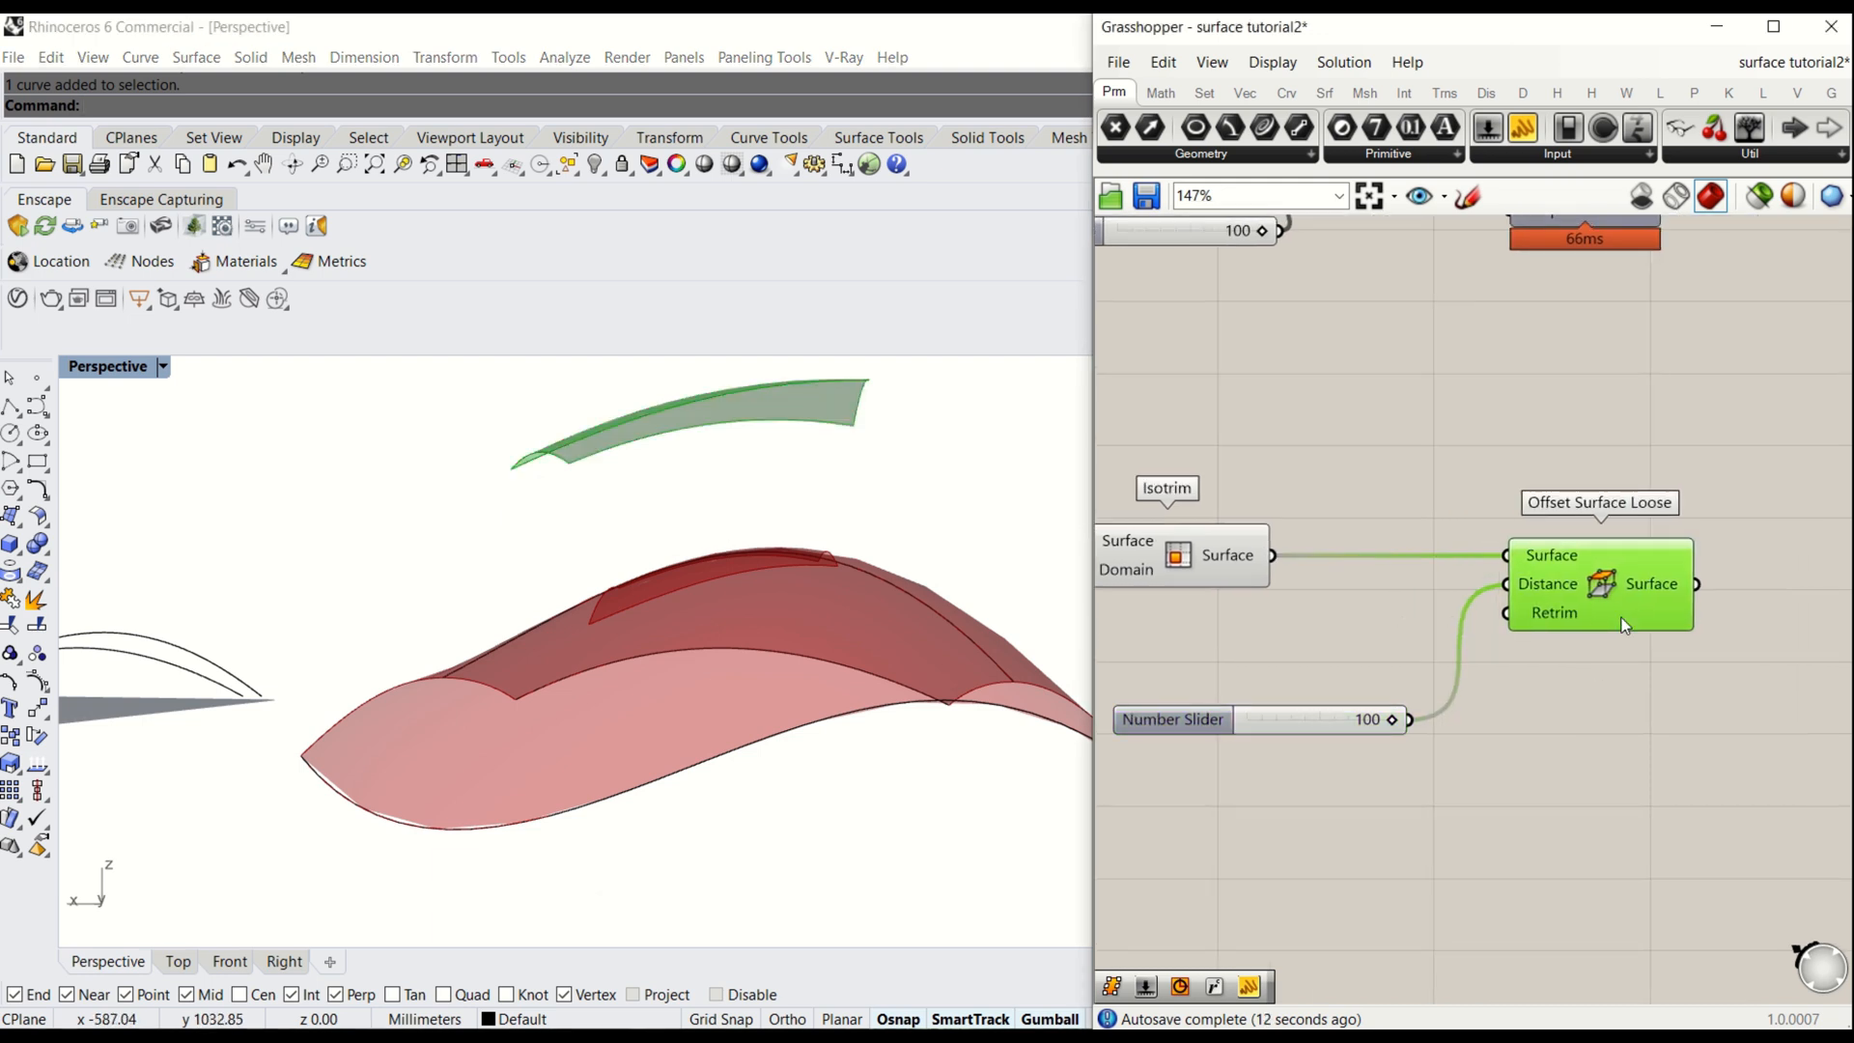
pyautogui.click(1365, 751)
pyautogui.moveTo(1298, 713); pyautogui.dragTo(1280, 664)
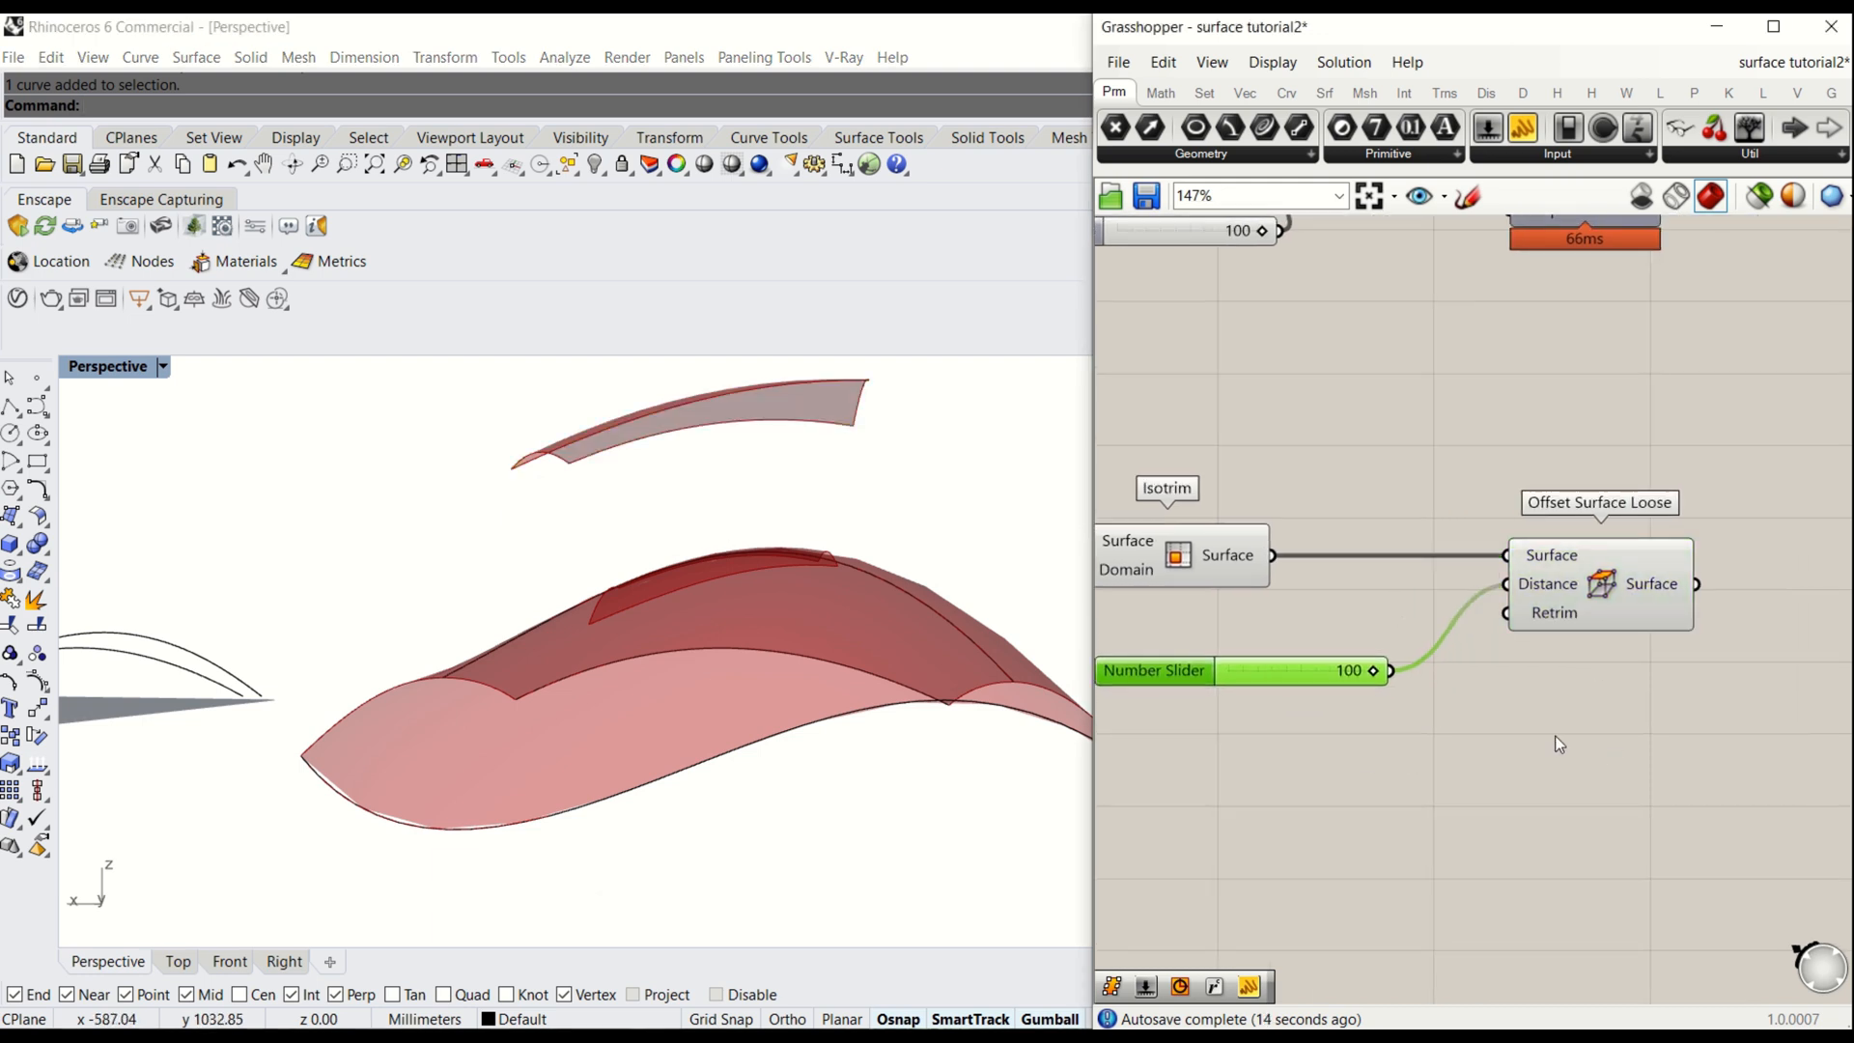
# - Add a Surface Frames component after Offset Surface Loose
pyautogui.moveTo(1549, 749); pyautogui.dragTo(1432, 733, button='right')
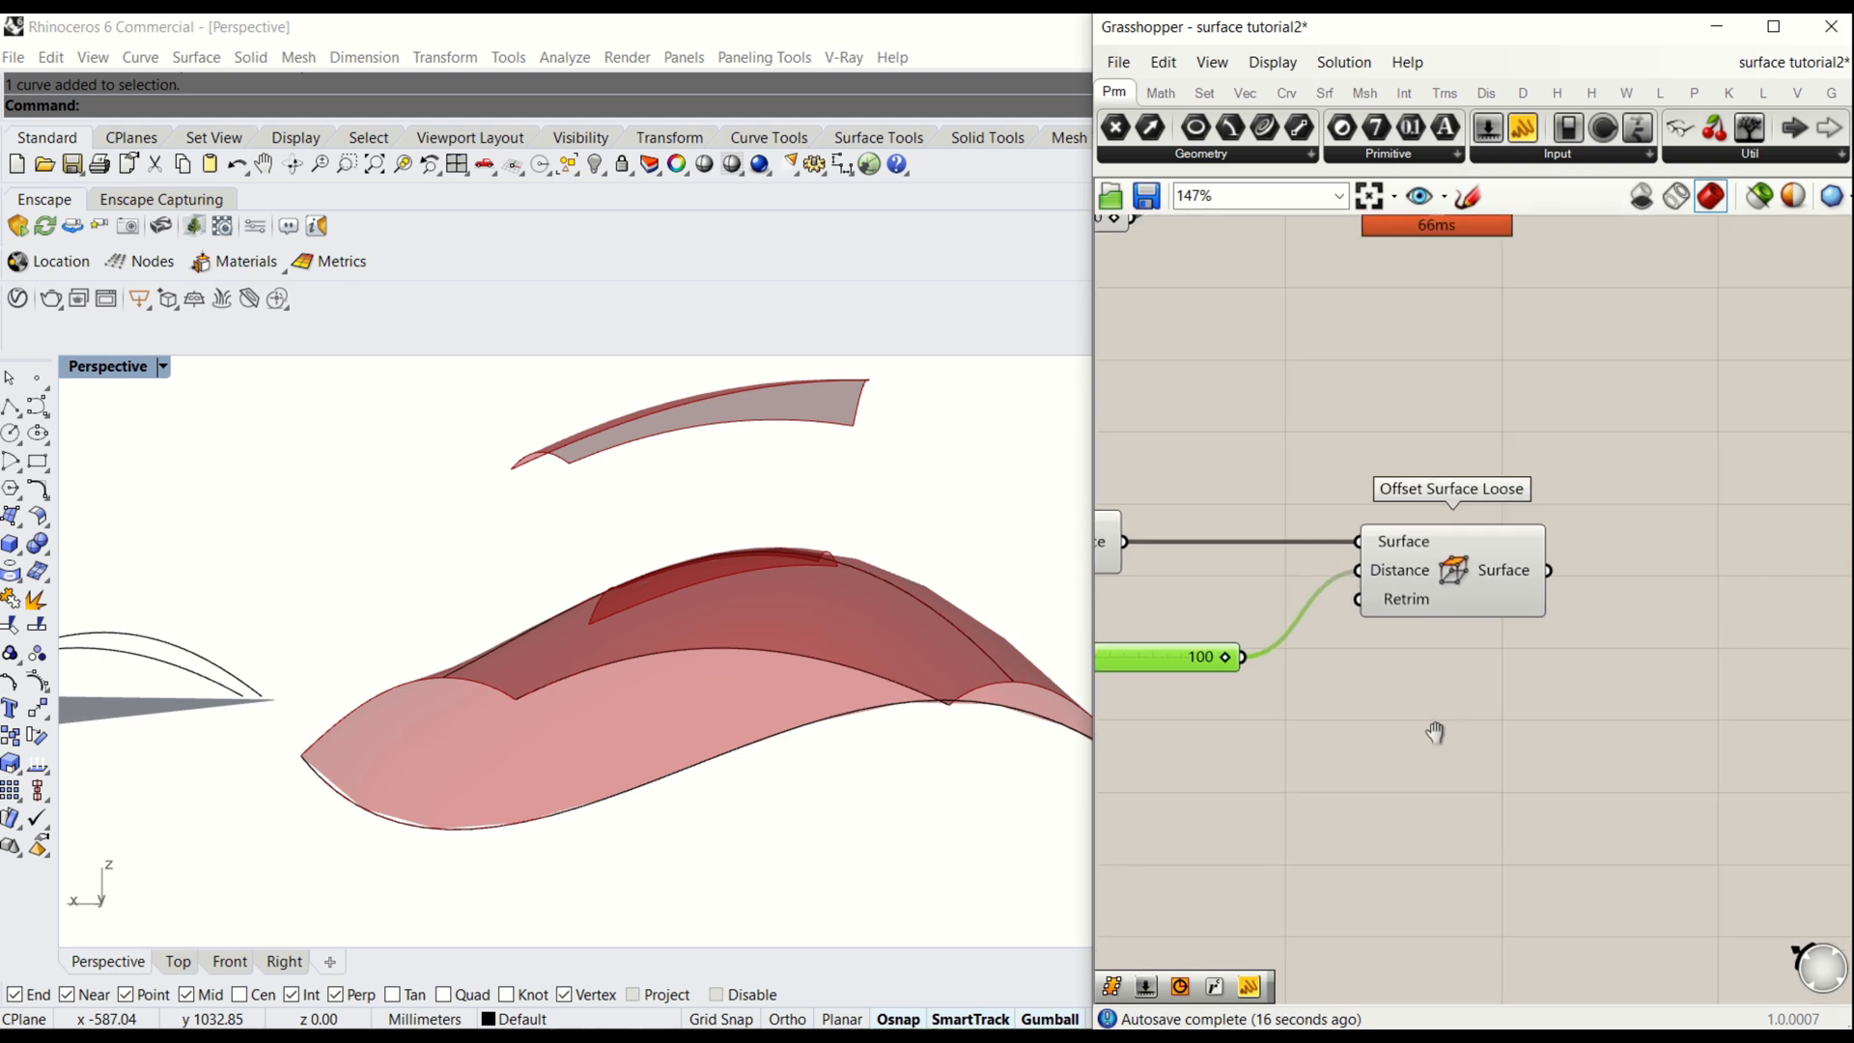
pyautogui.moveTo(1614, 650); pyautogui.dragTo(1532, 659, button='right')
pyautogui.scroll(8, 537, 587)
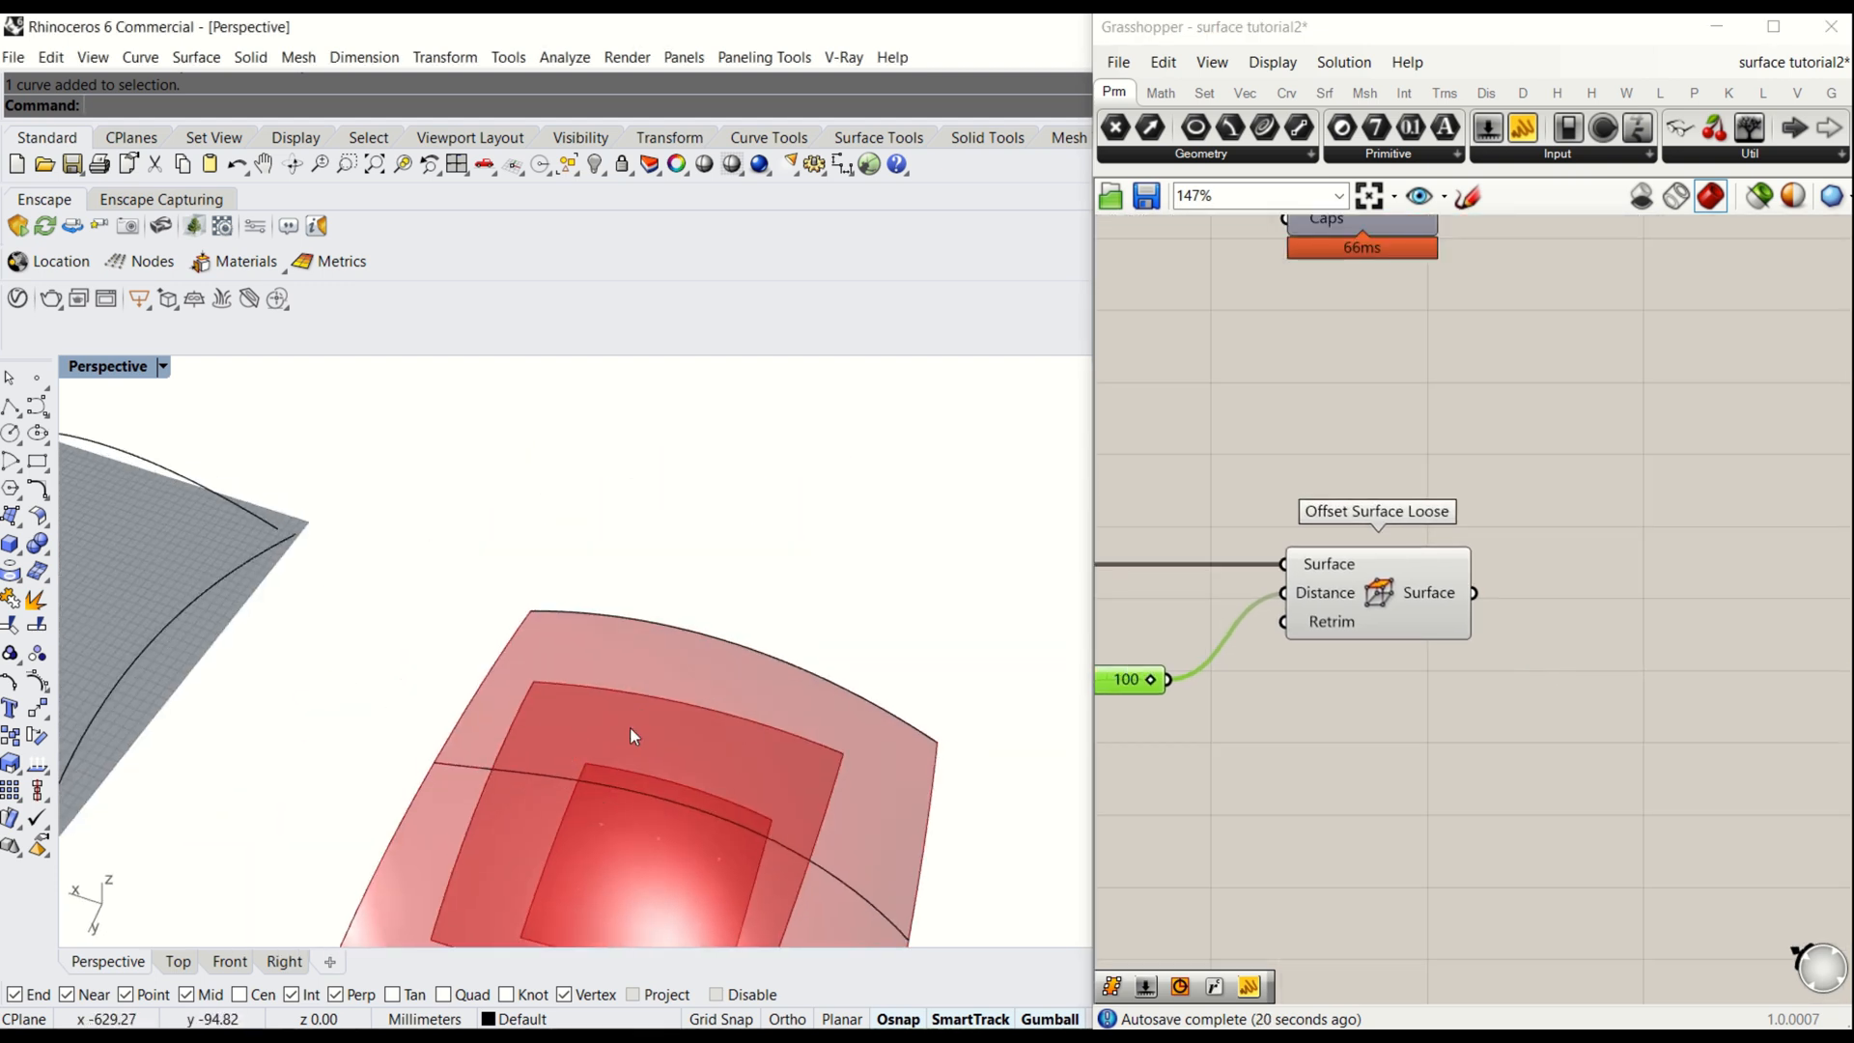
pyautogui.scroll(-3, 558, 711)
pyautogui.scroll(3, 550, 730)
pyautogui.moveTo(645, 786); pyautogui.dragTo(667, 608, button='right')
pyautogui.click(1692, 624)
pyautogui.doubleClick(1690, 628)
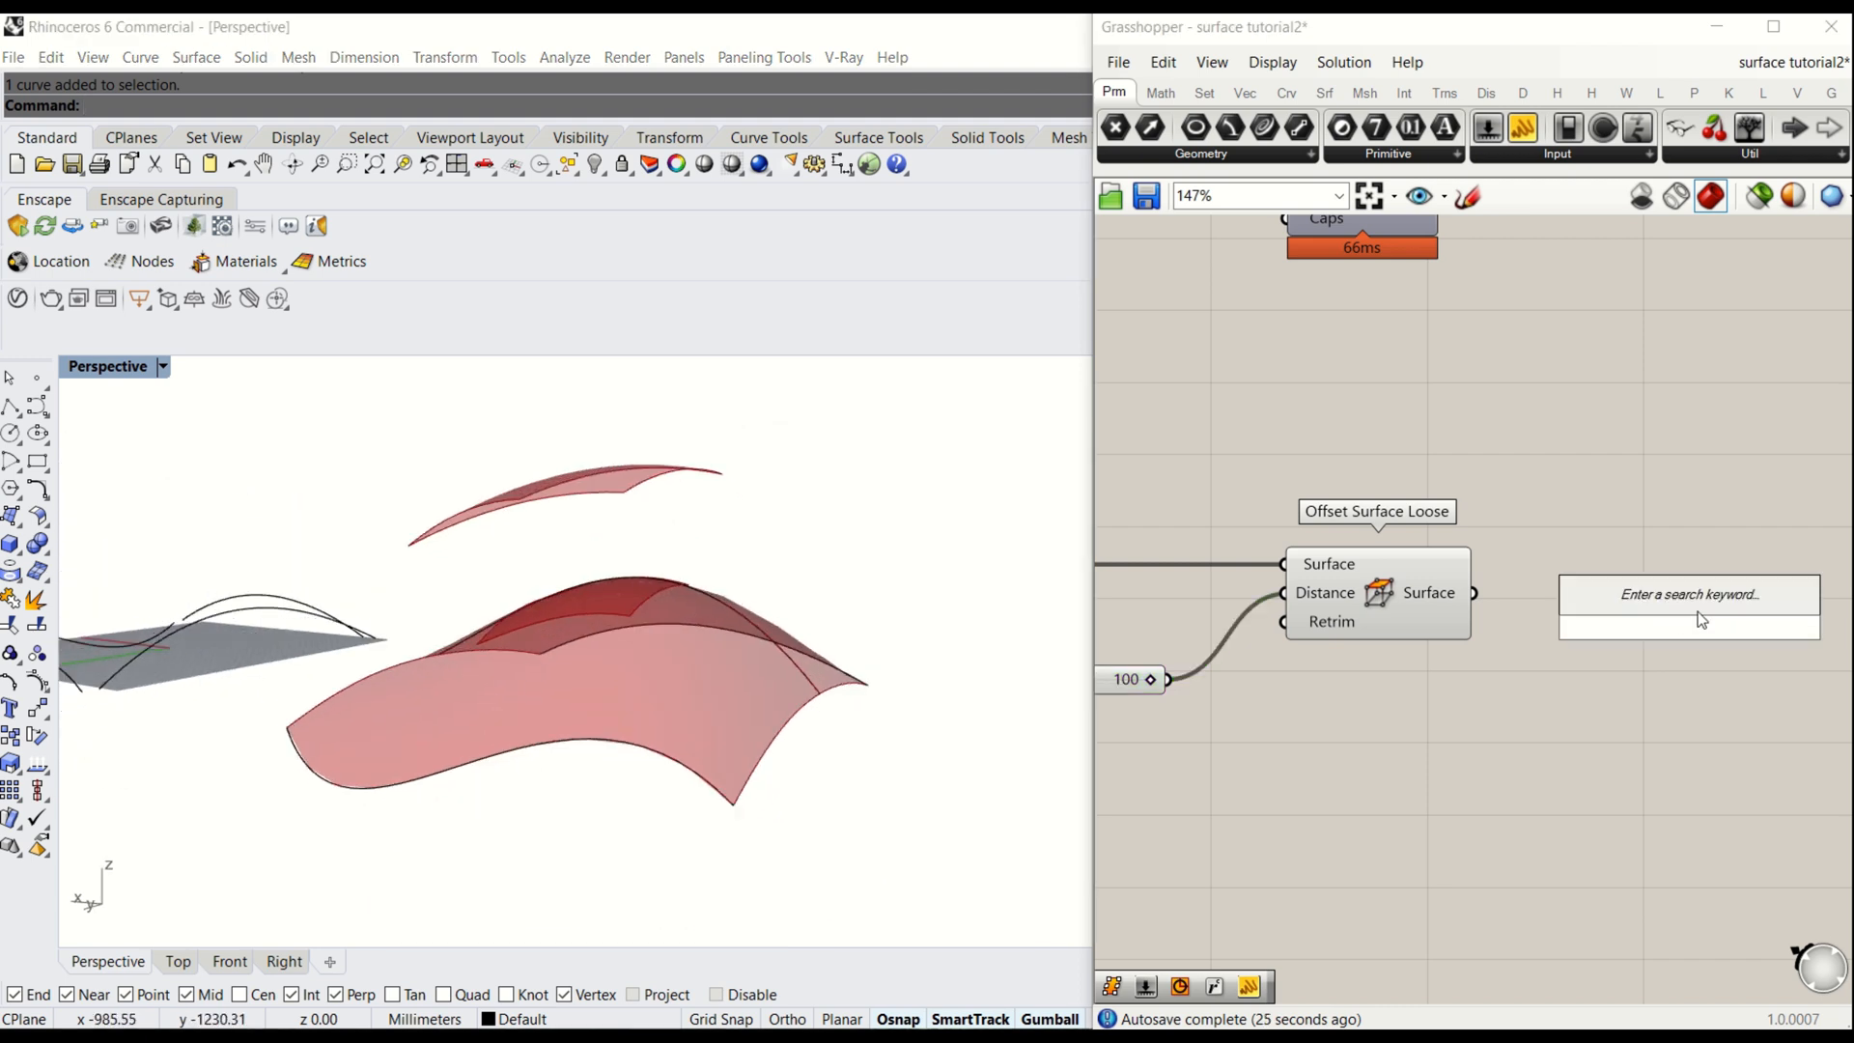
pyautogui.write('sufr')
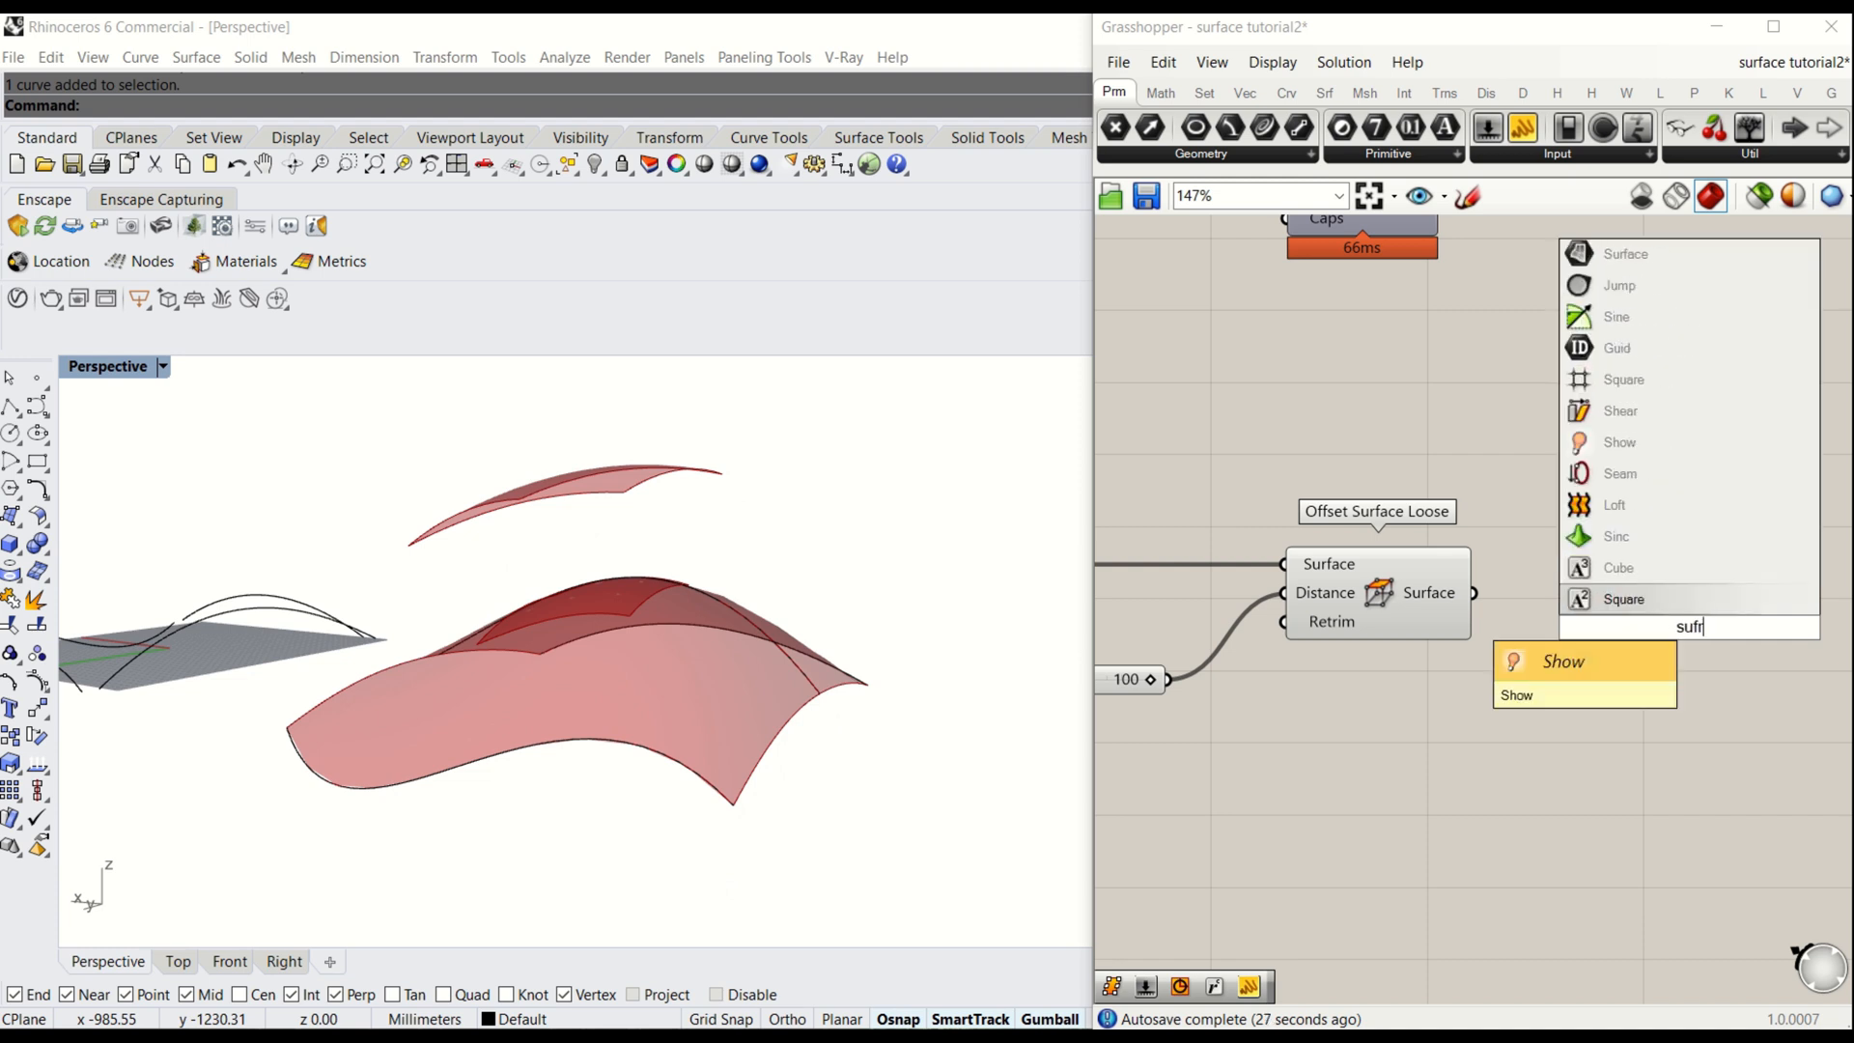
pyautogui.press('BackSpace')
pyautogui.press('BackSpace')
pyautogui.write('rface')
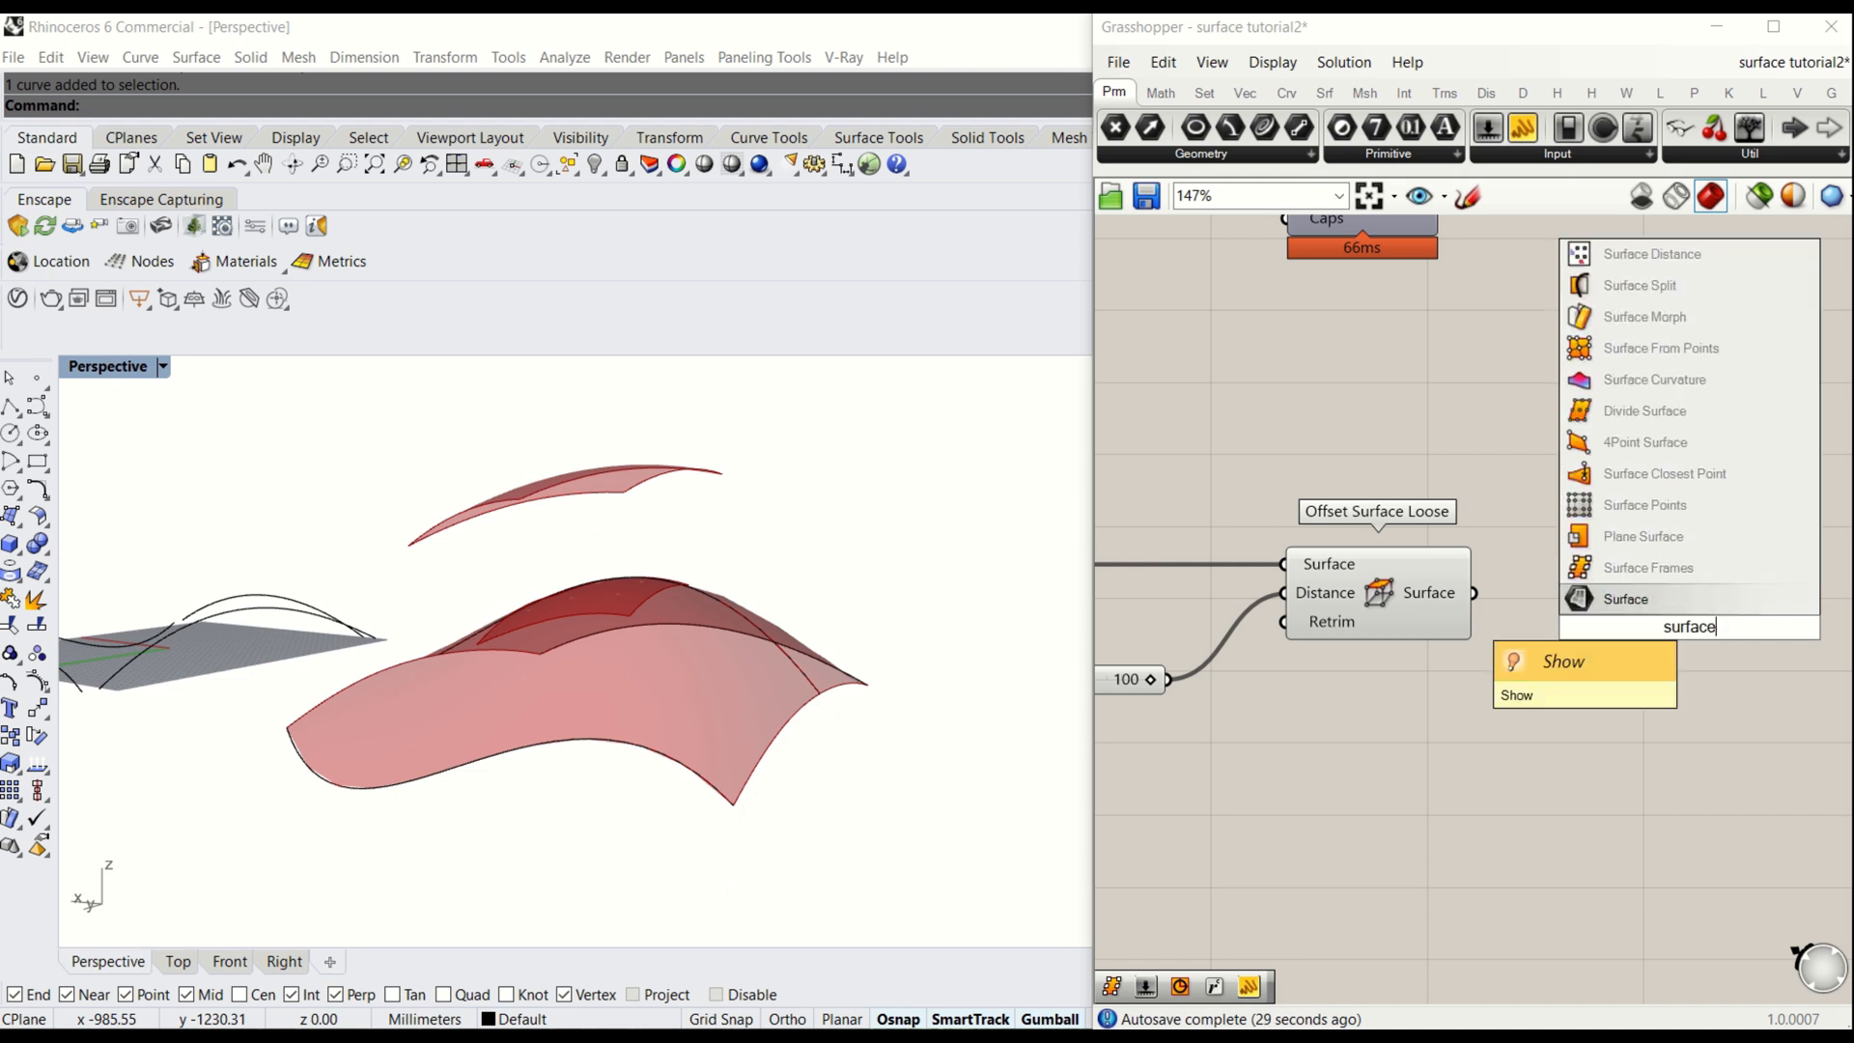
pyautogui.write(' fram')
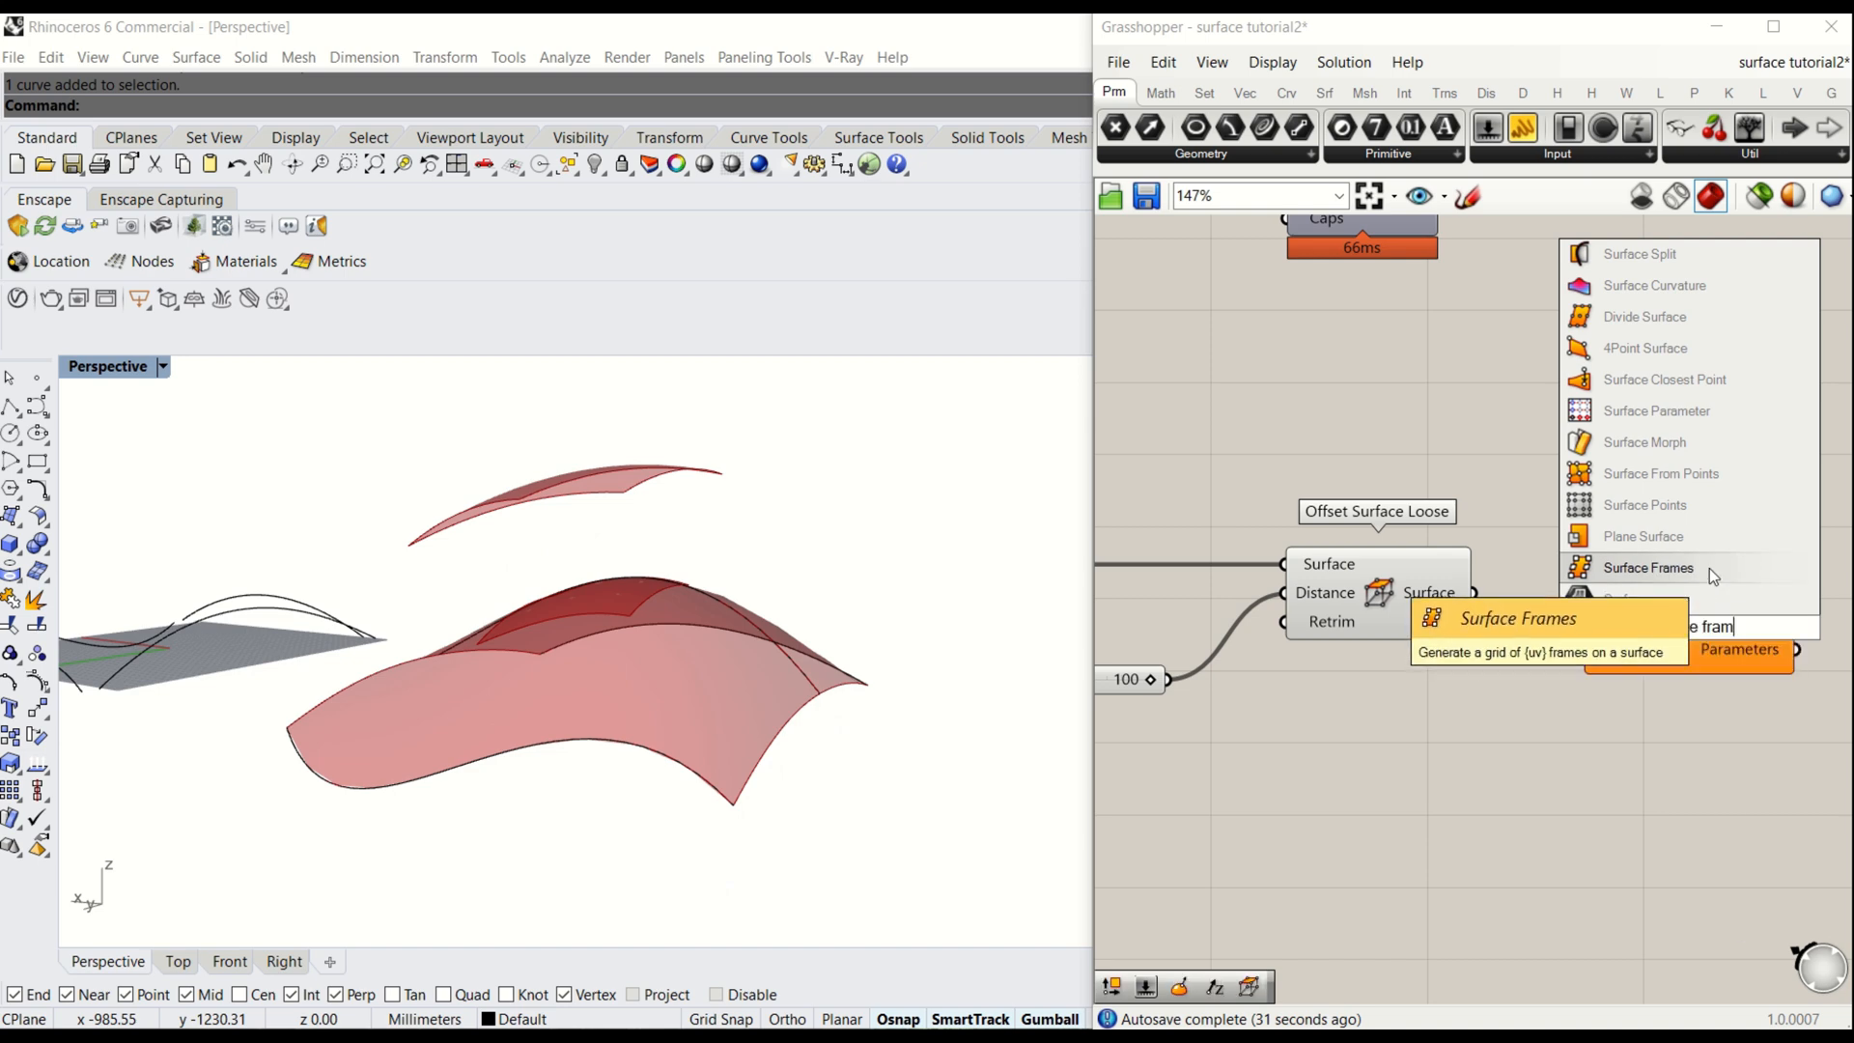
pyautogui.click(1709, 568)
pyautogui.scroll(-3, 1568, 668)
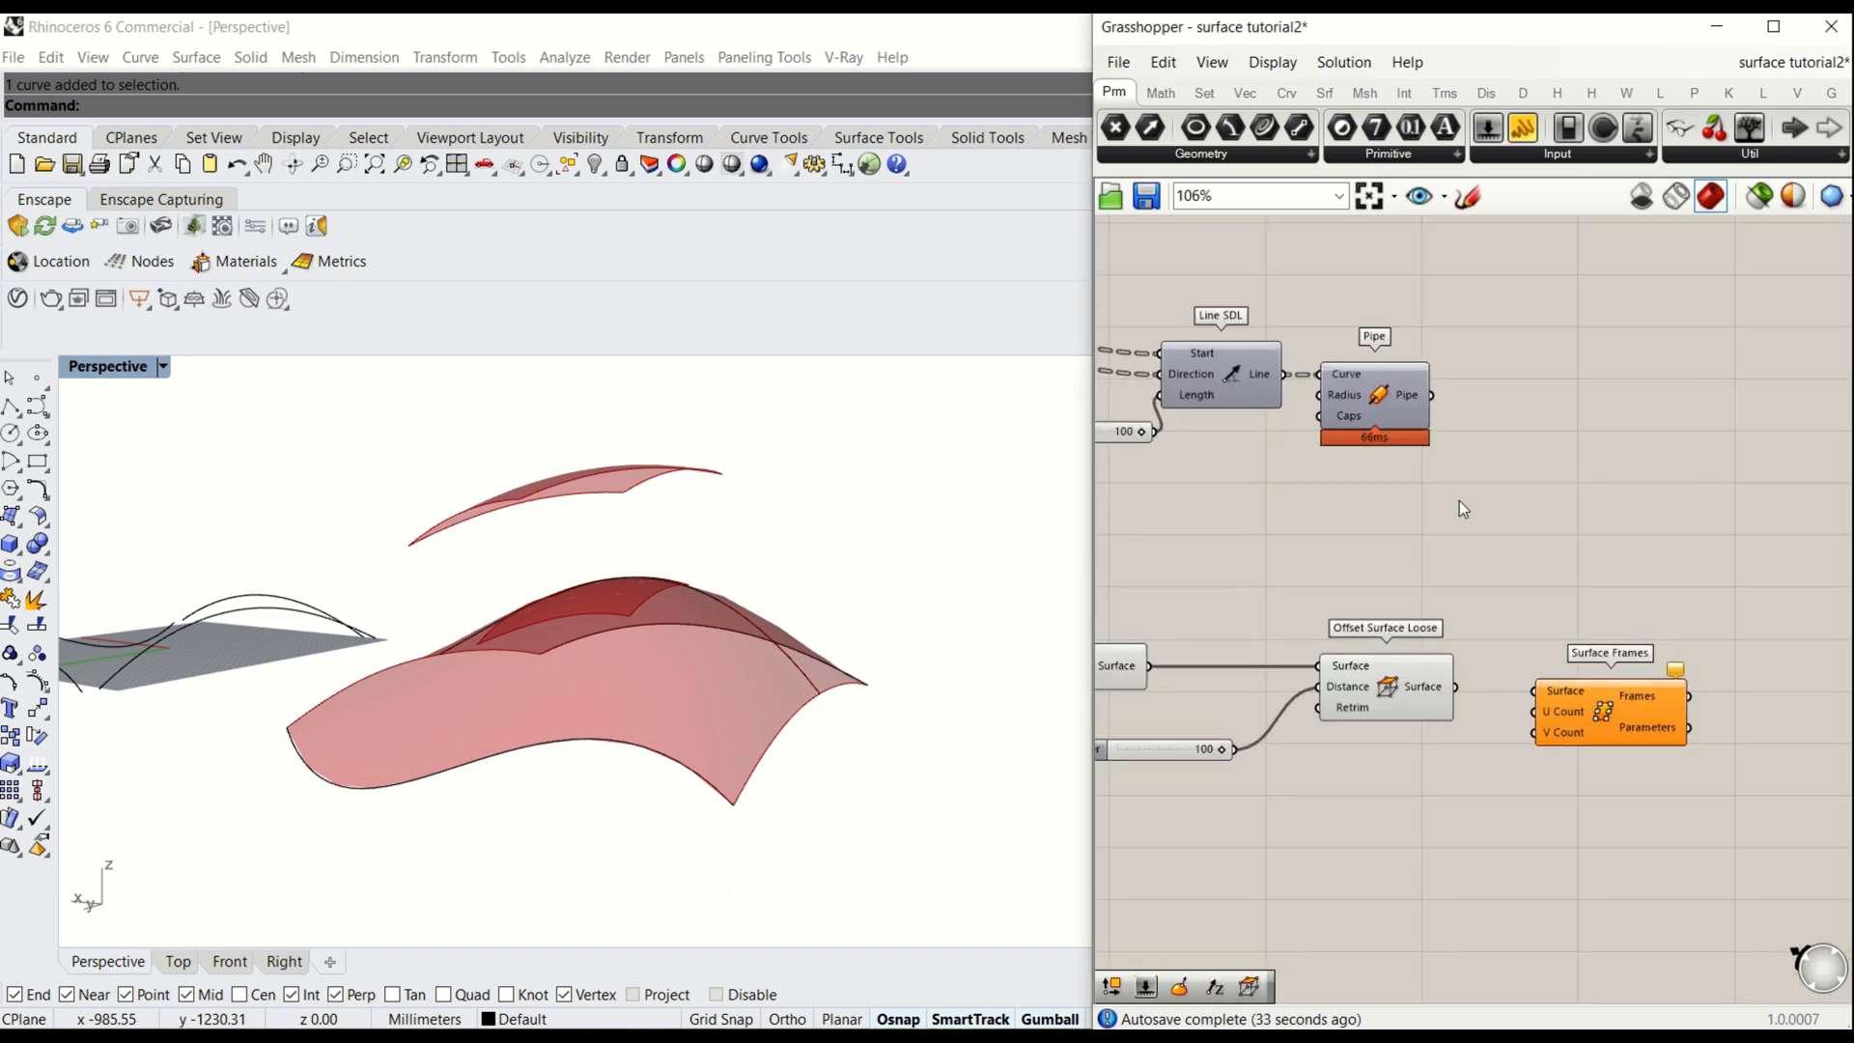
# - Connect Offset Surface Loose's Surface output to the Surface input of Surface Frames and nudge the Surface Frames component into line
pyautogui.scroll(-2, 1390, 472)
pyautogui.moveTo(1390, 472); pyautogui.dragTo(1436, 472, button='right')
pyautogui.scroll(3, 1252, 435)
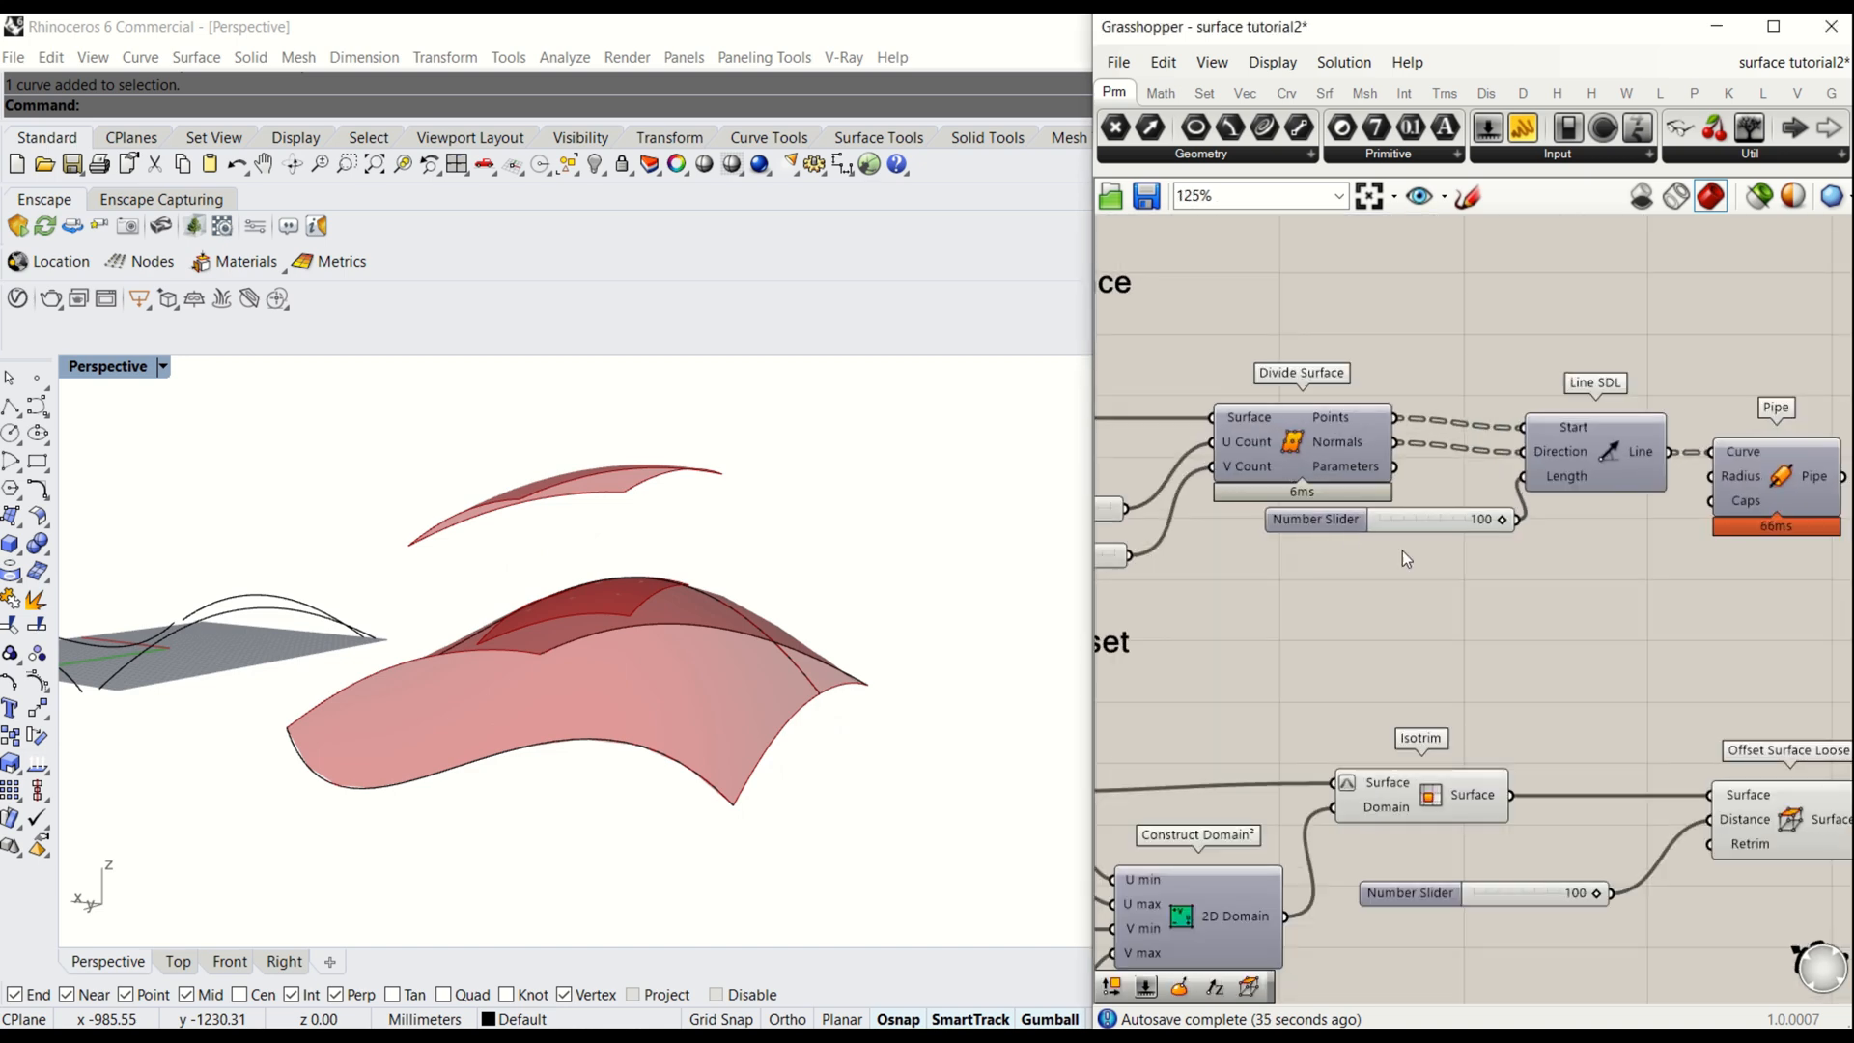
pyautogui.scroll(1, 1253, 435)
pyautogui.moveTo(1252, 435); pyautogui.dragTo(1190, 414, button='right')
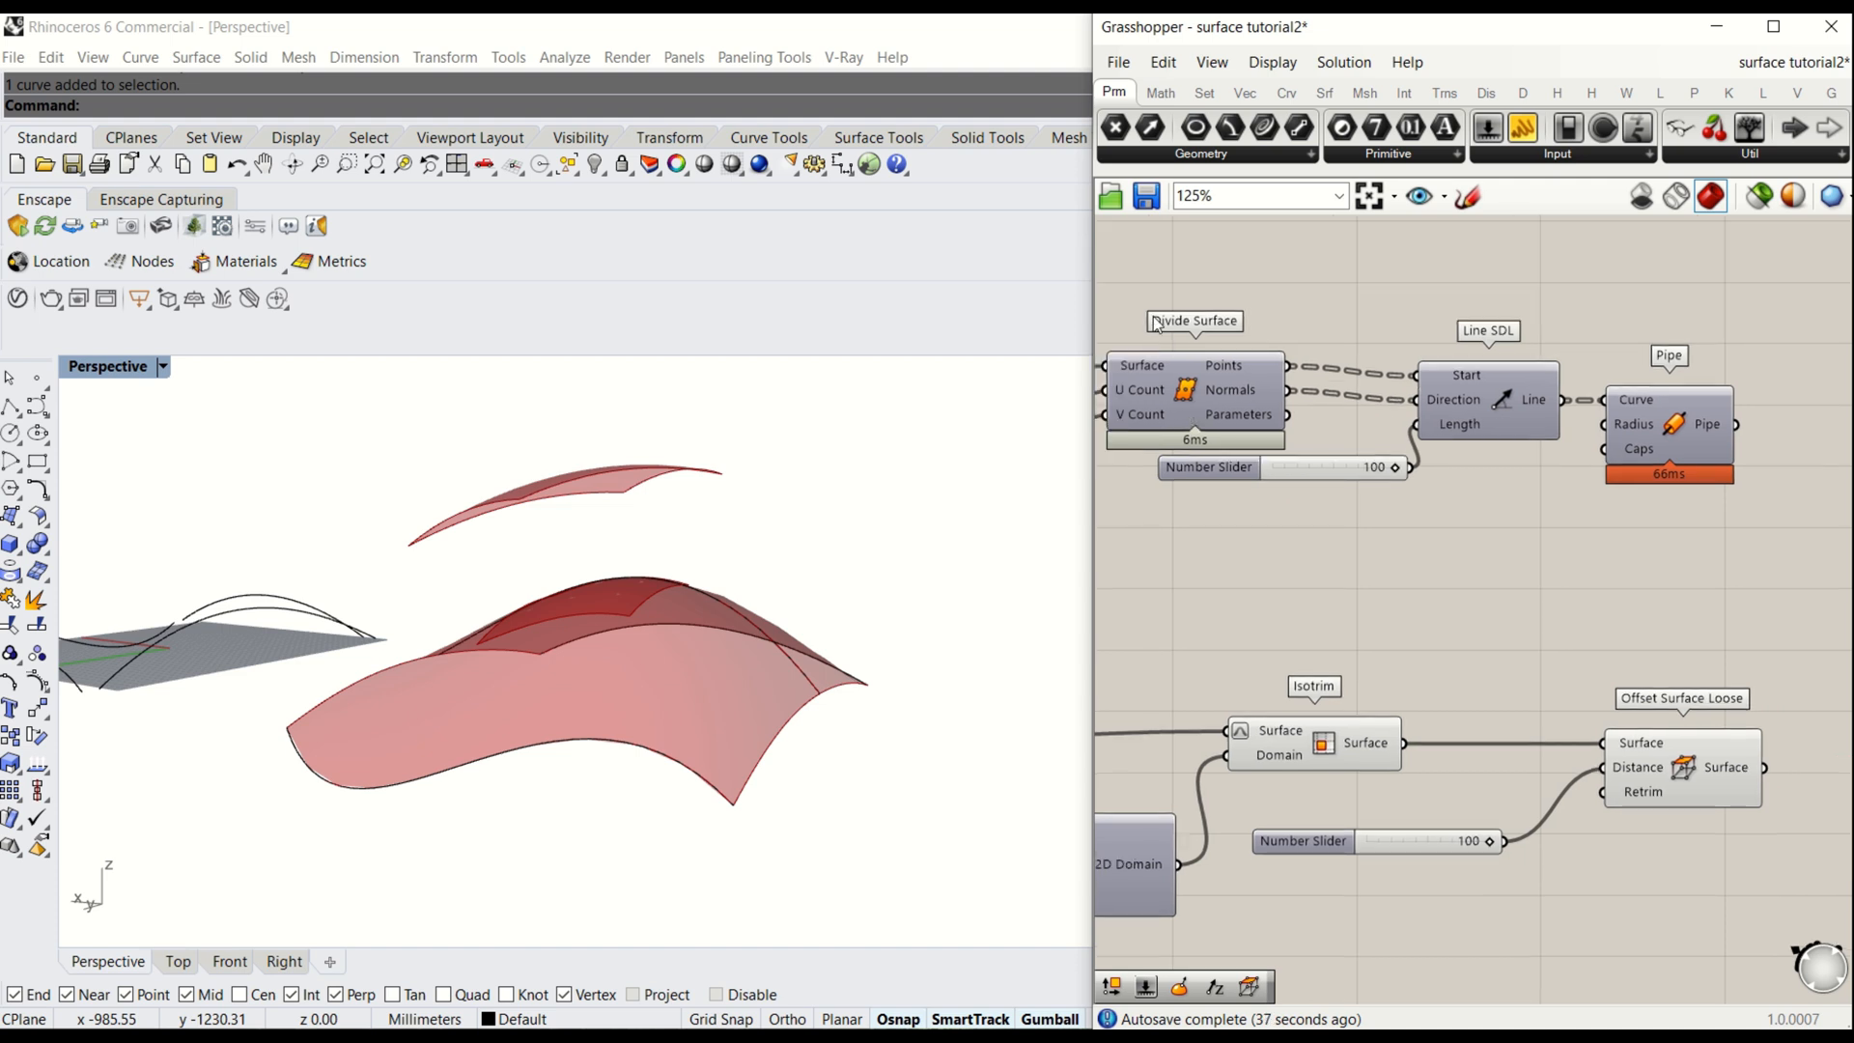
pyautogui.moveTo(1540, 592); pyautogui.dragTo(1261, 459, button='right')
pyautogui.moveTo(1639, 599); pyautogui.dragTo(1576, 566, button='right')
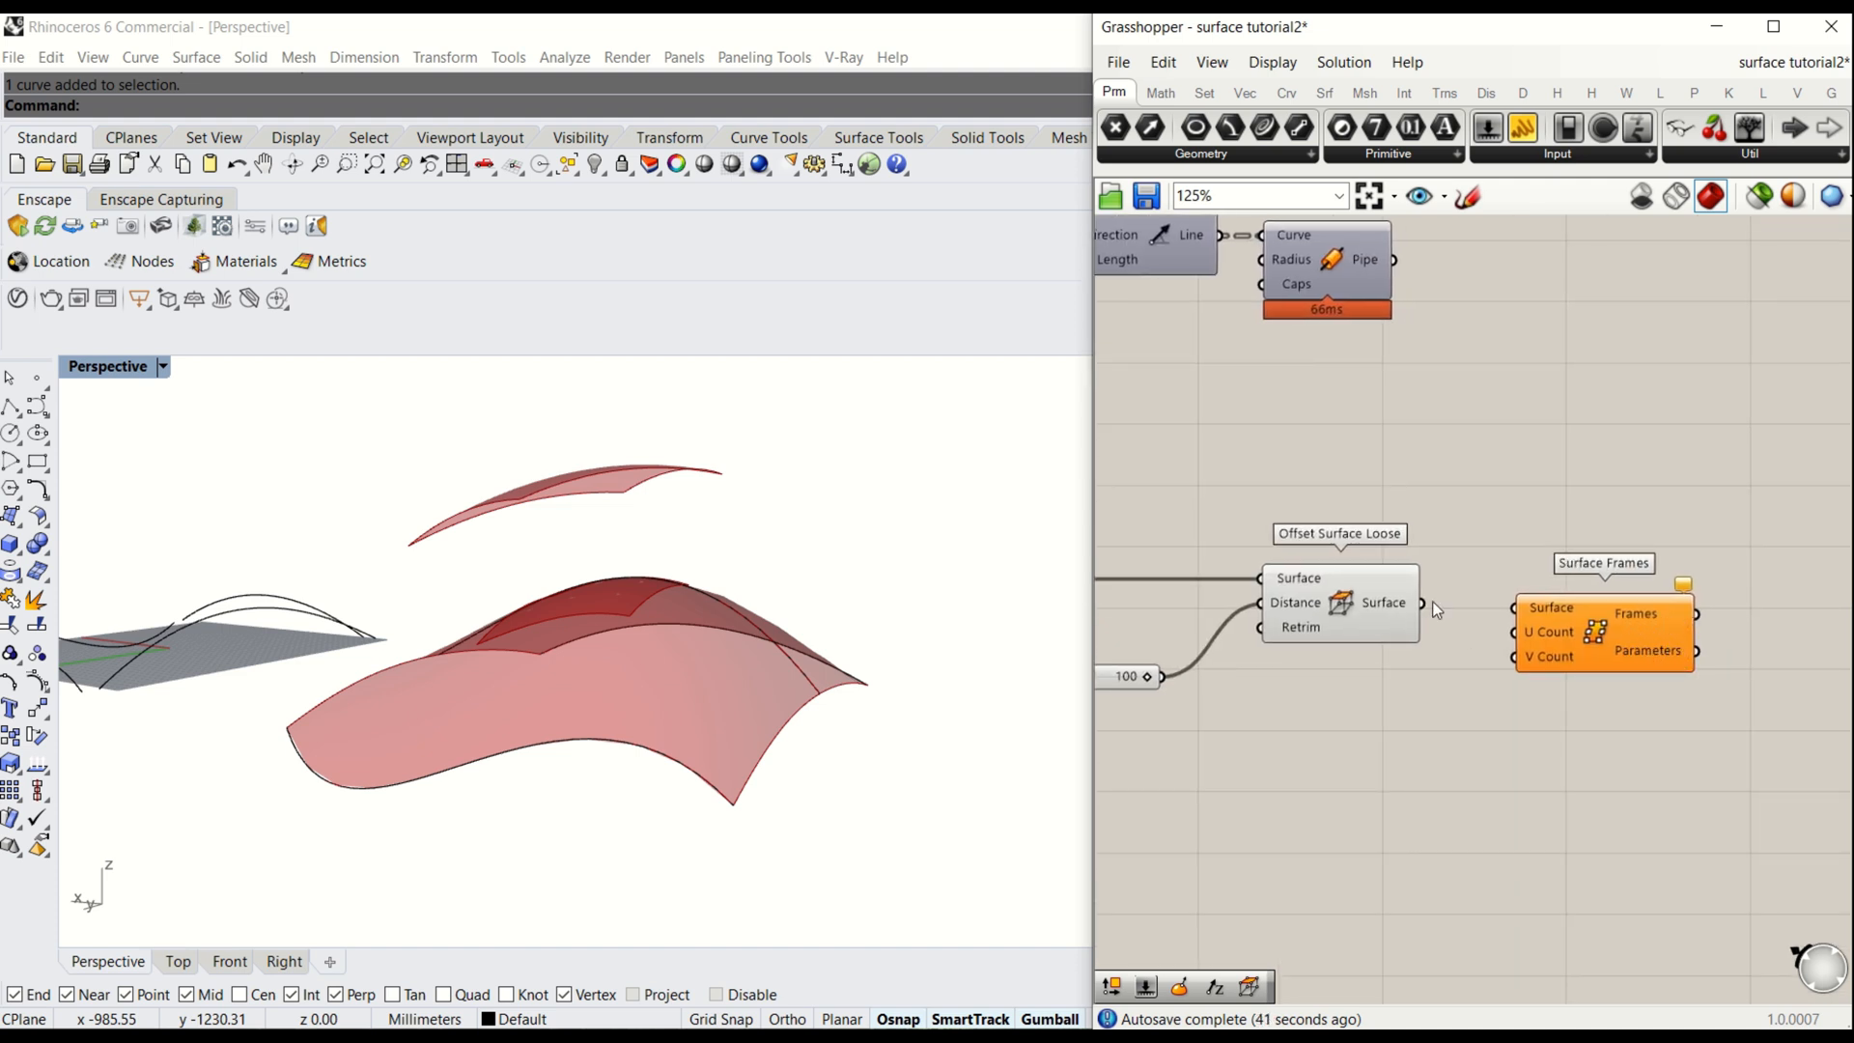
pyautogui.moveTo(1433, 599); pyautogui.dragTo(1446, 620, button='right')
pyautogui.moveTo(1436, 624); pyautogui.dragTo(1523, 637)
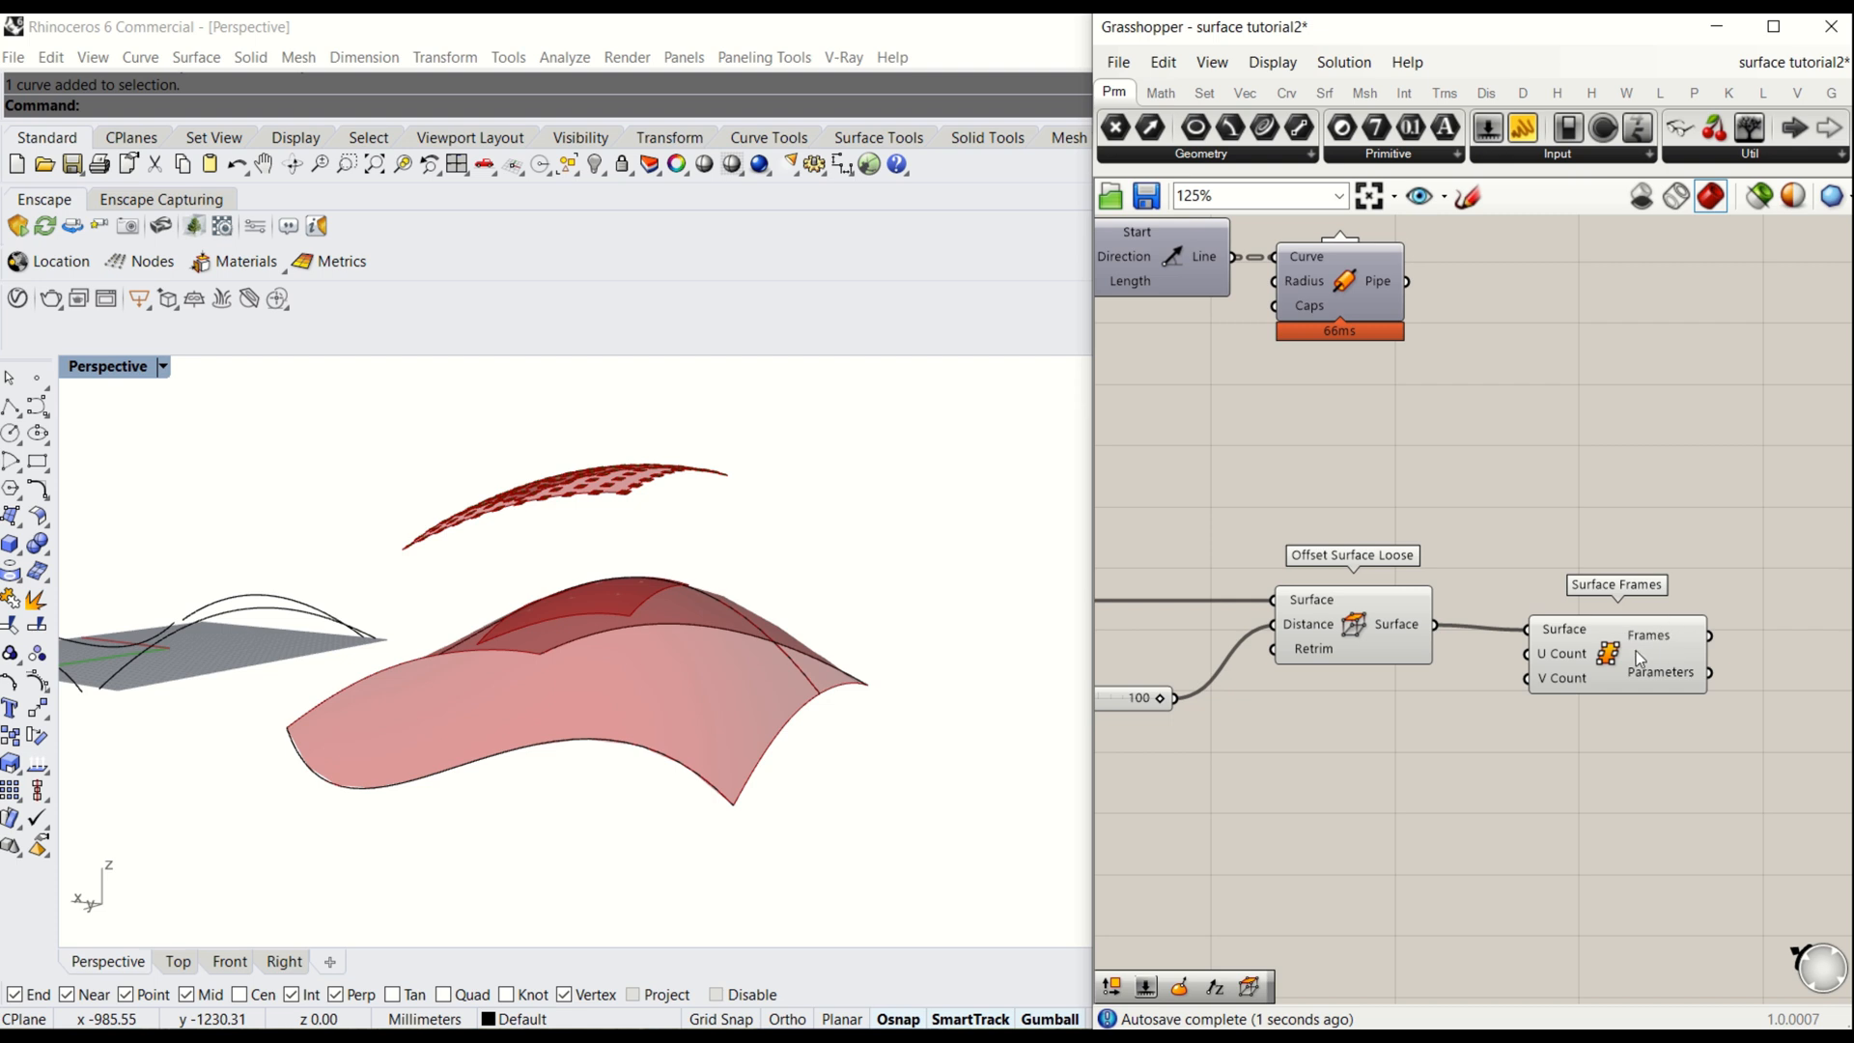
pyautogui.scroll(-2, 1615, 642)
pyautogui.scroll(2, 1442, 560)
pyautogui.moveTo(1702, 722); pyautogui.dragTo(1635, 705, button='right')
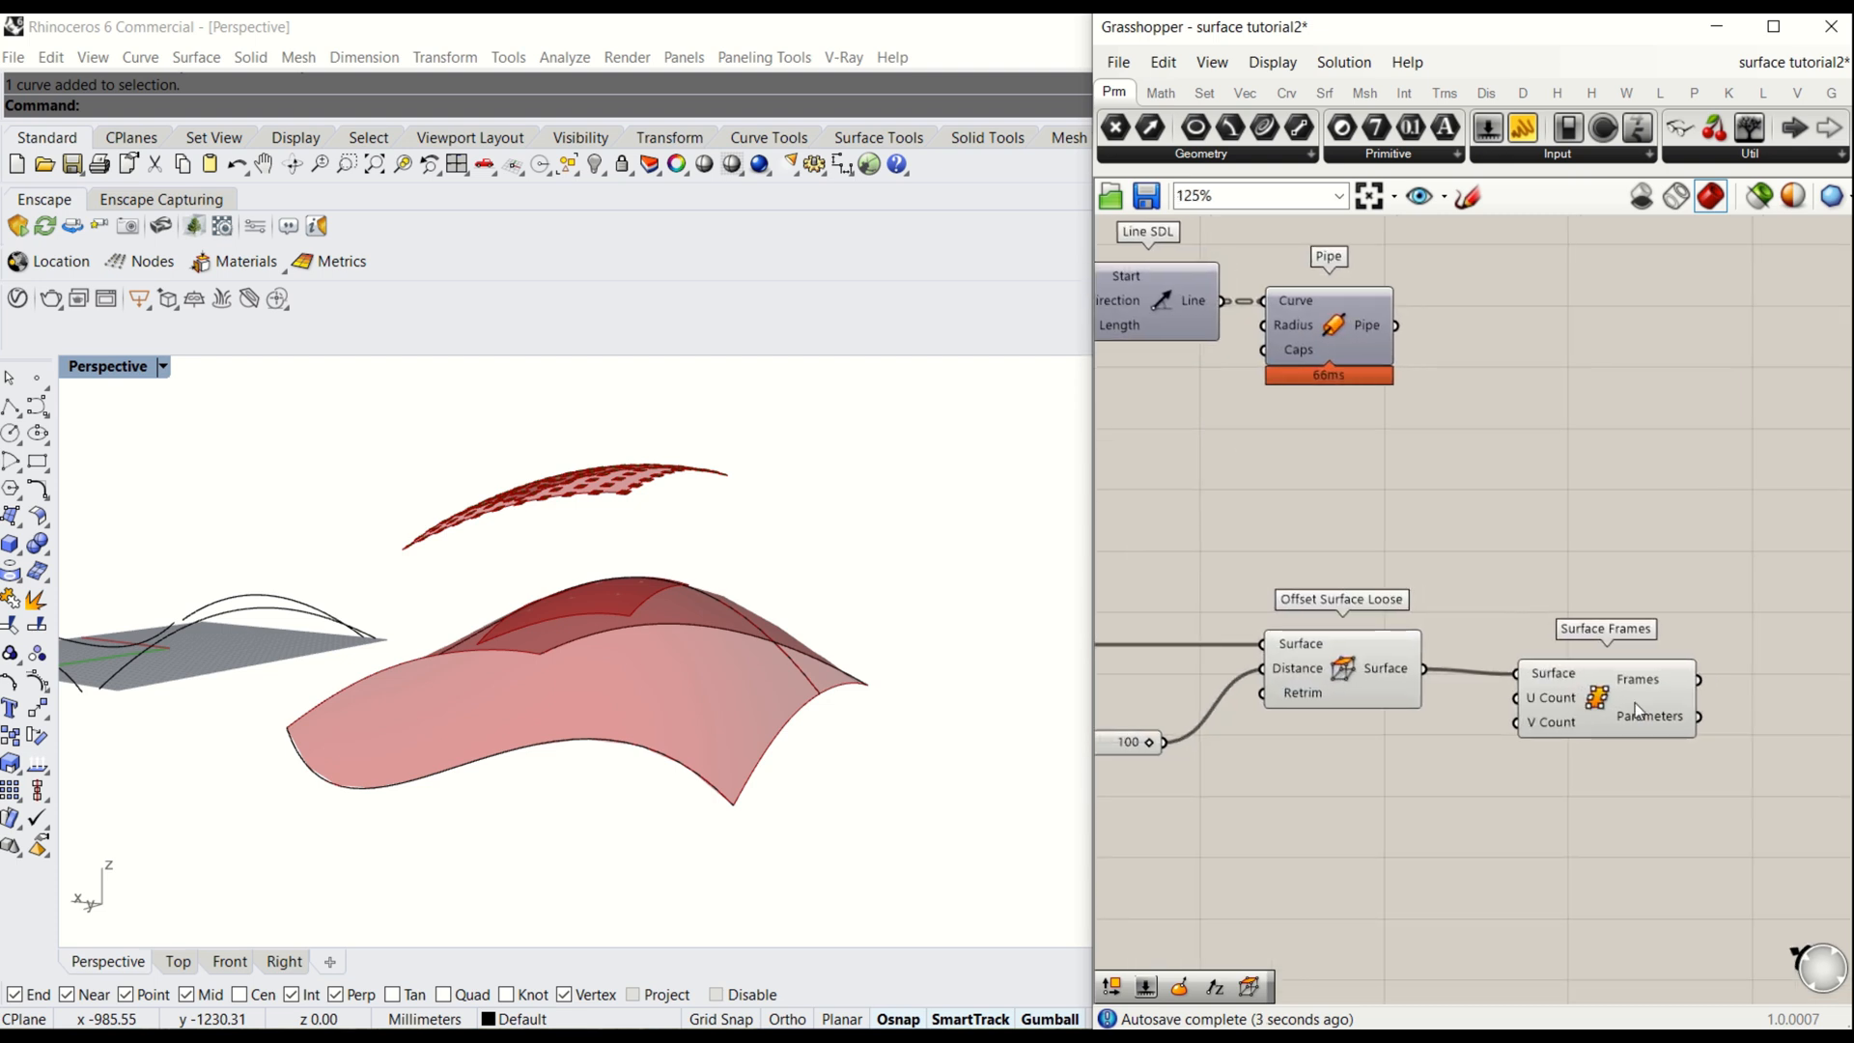
pyautogui.moveTo(1591, 704)
pyautogui.mouseDown()
pyautogui.moveTo(1590, 722)
pyautogui.moveTo(1588, 700)
pyautogui.mouseUp()
pyautogui.click(1502, 796)
pyautogui.moveTo(1456, 756); pyautogui.dragTo(1492, 776, button='right')
pyautogui.doubleClick(1463, 796)
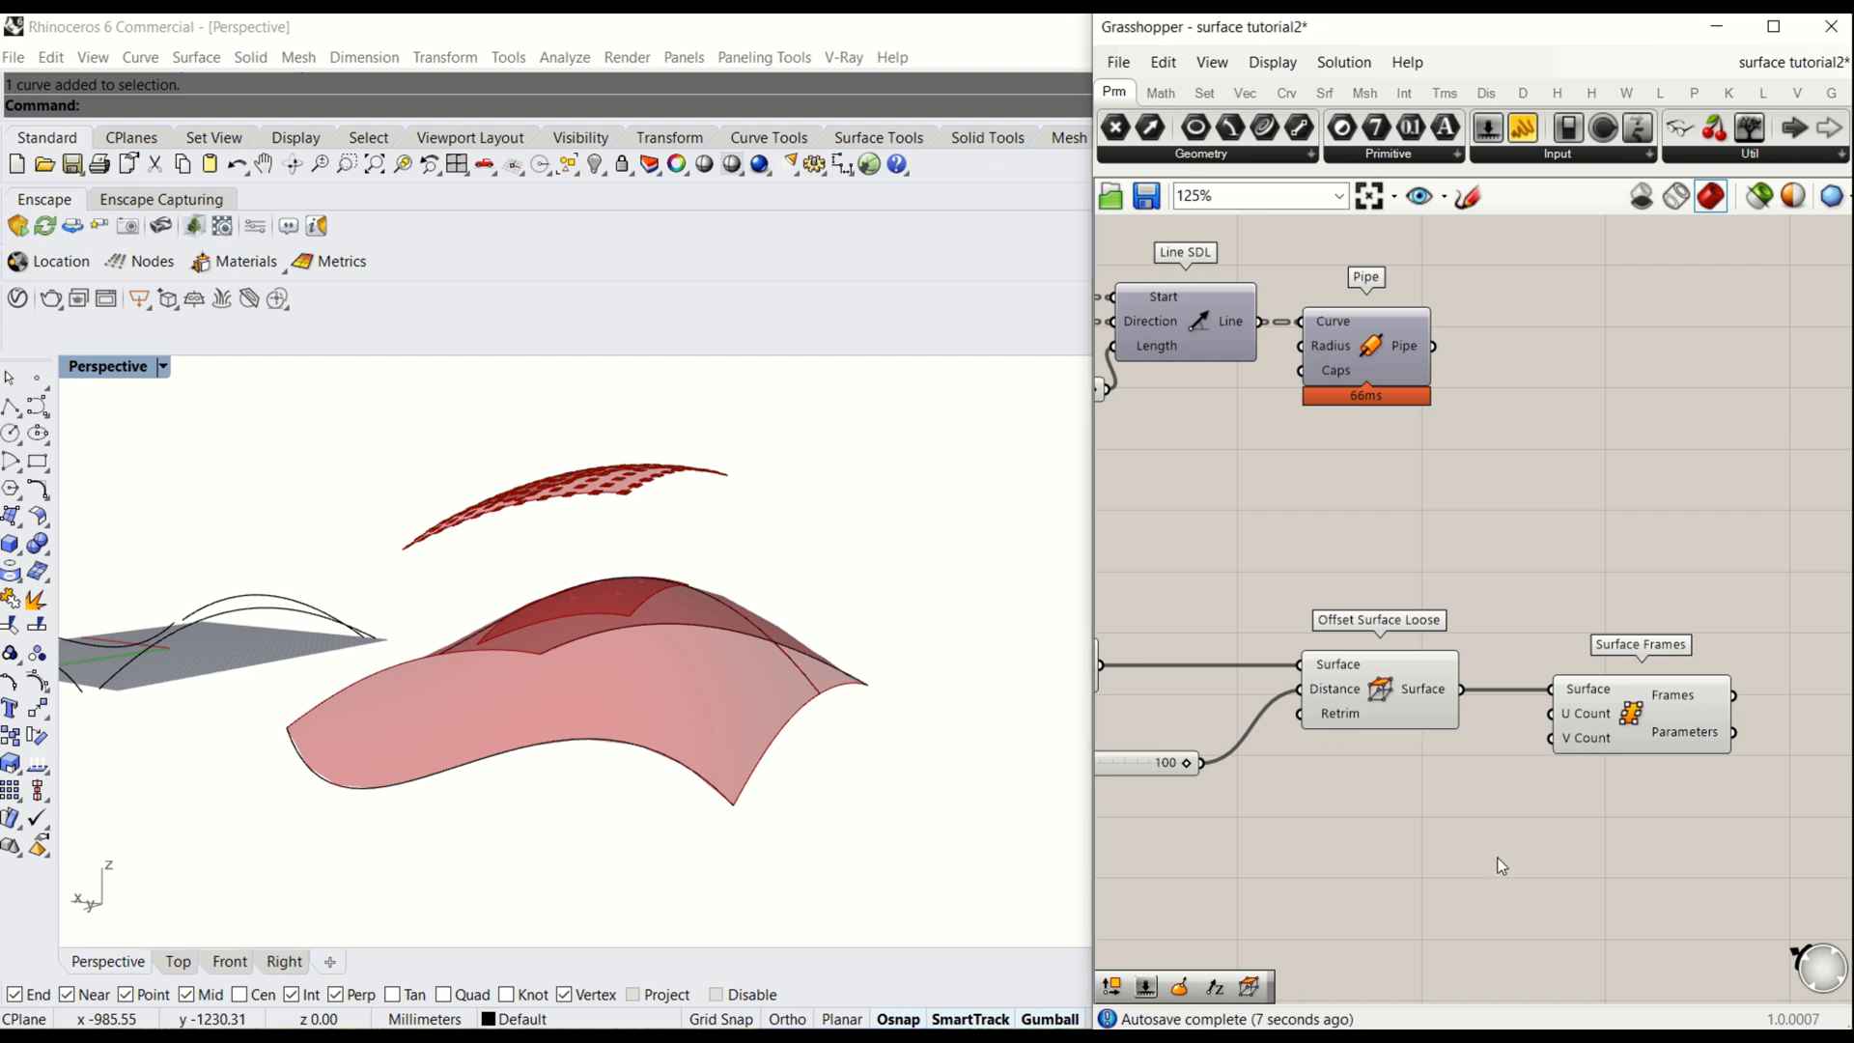
pyautogui.doubleClick(1499, 769)
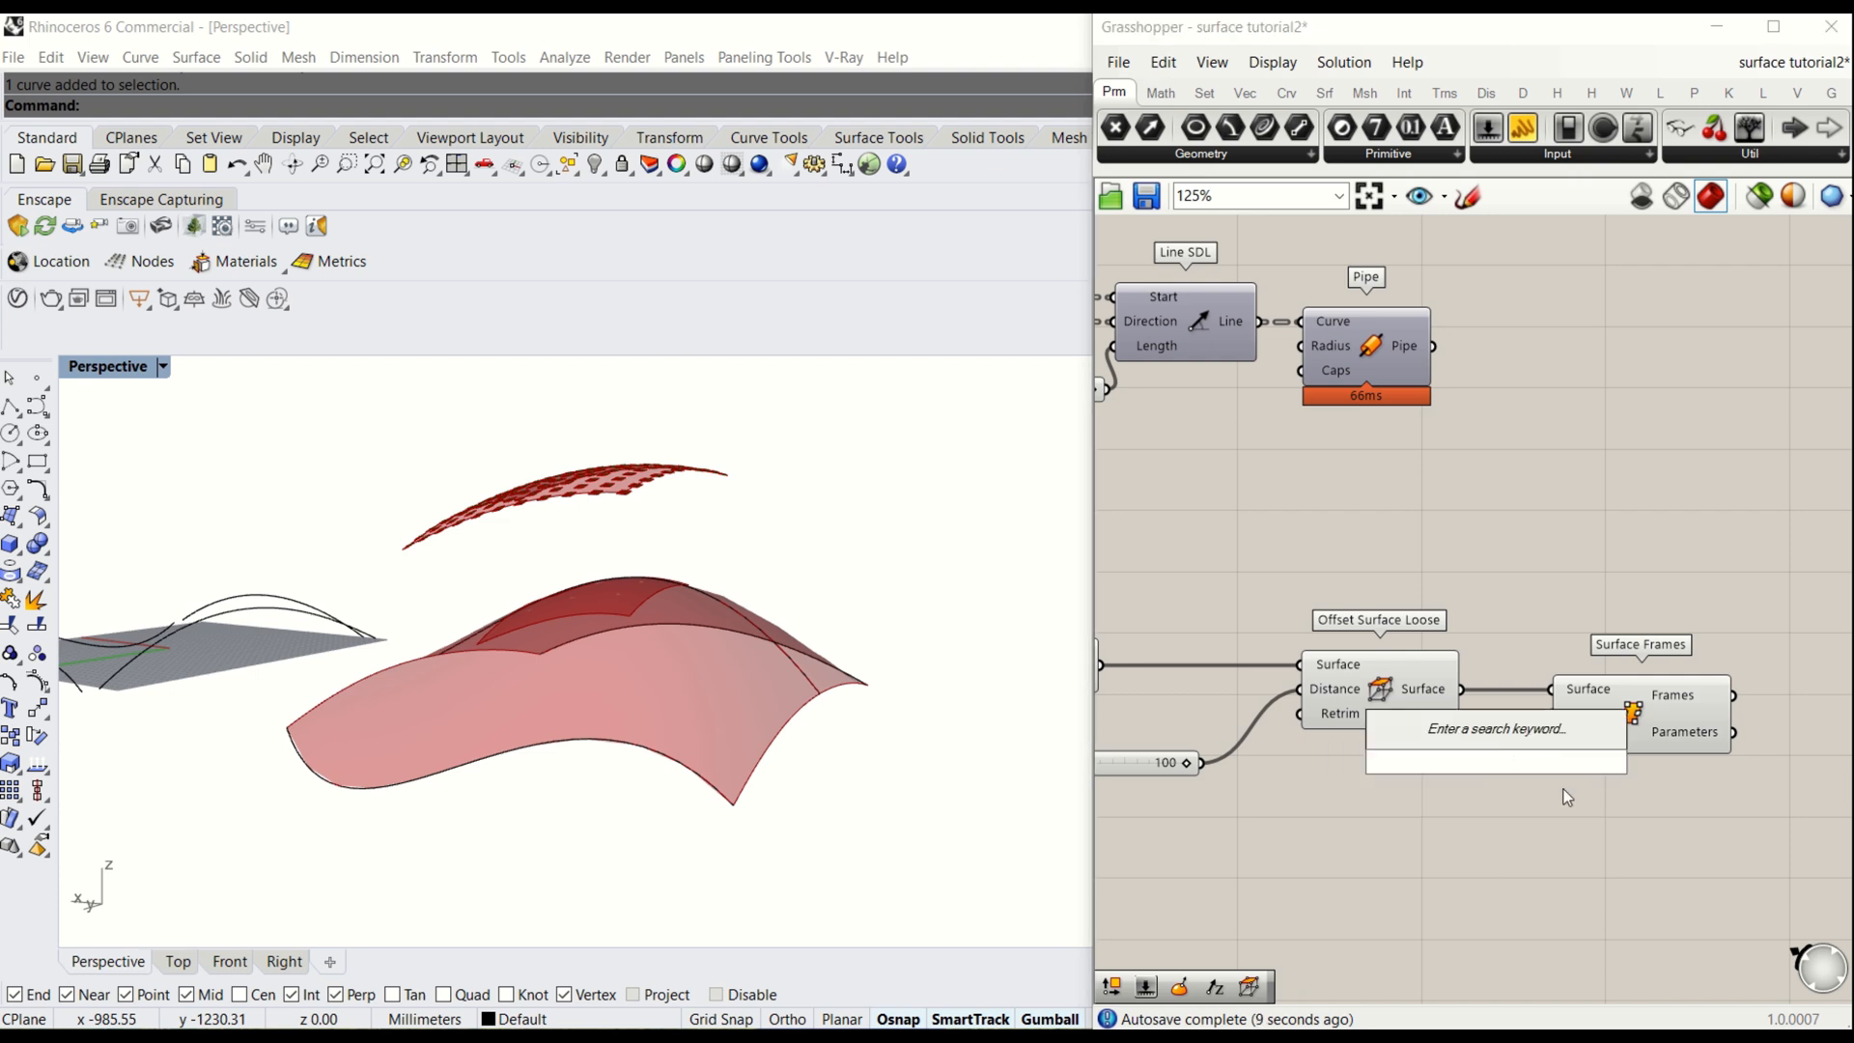
pyautogui.write('10')
pyautogui.press('Return')
pyautogui.moveTo(1538, 803); pyautogui.dragTo(1427, 804)
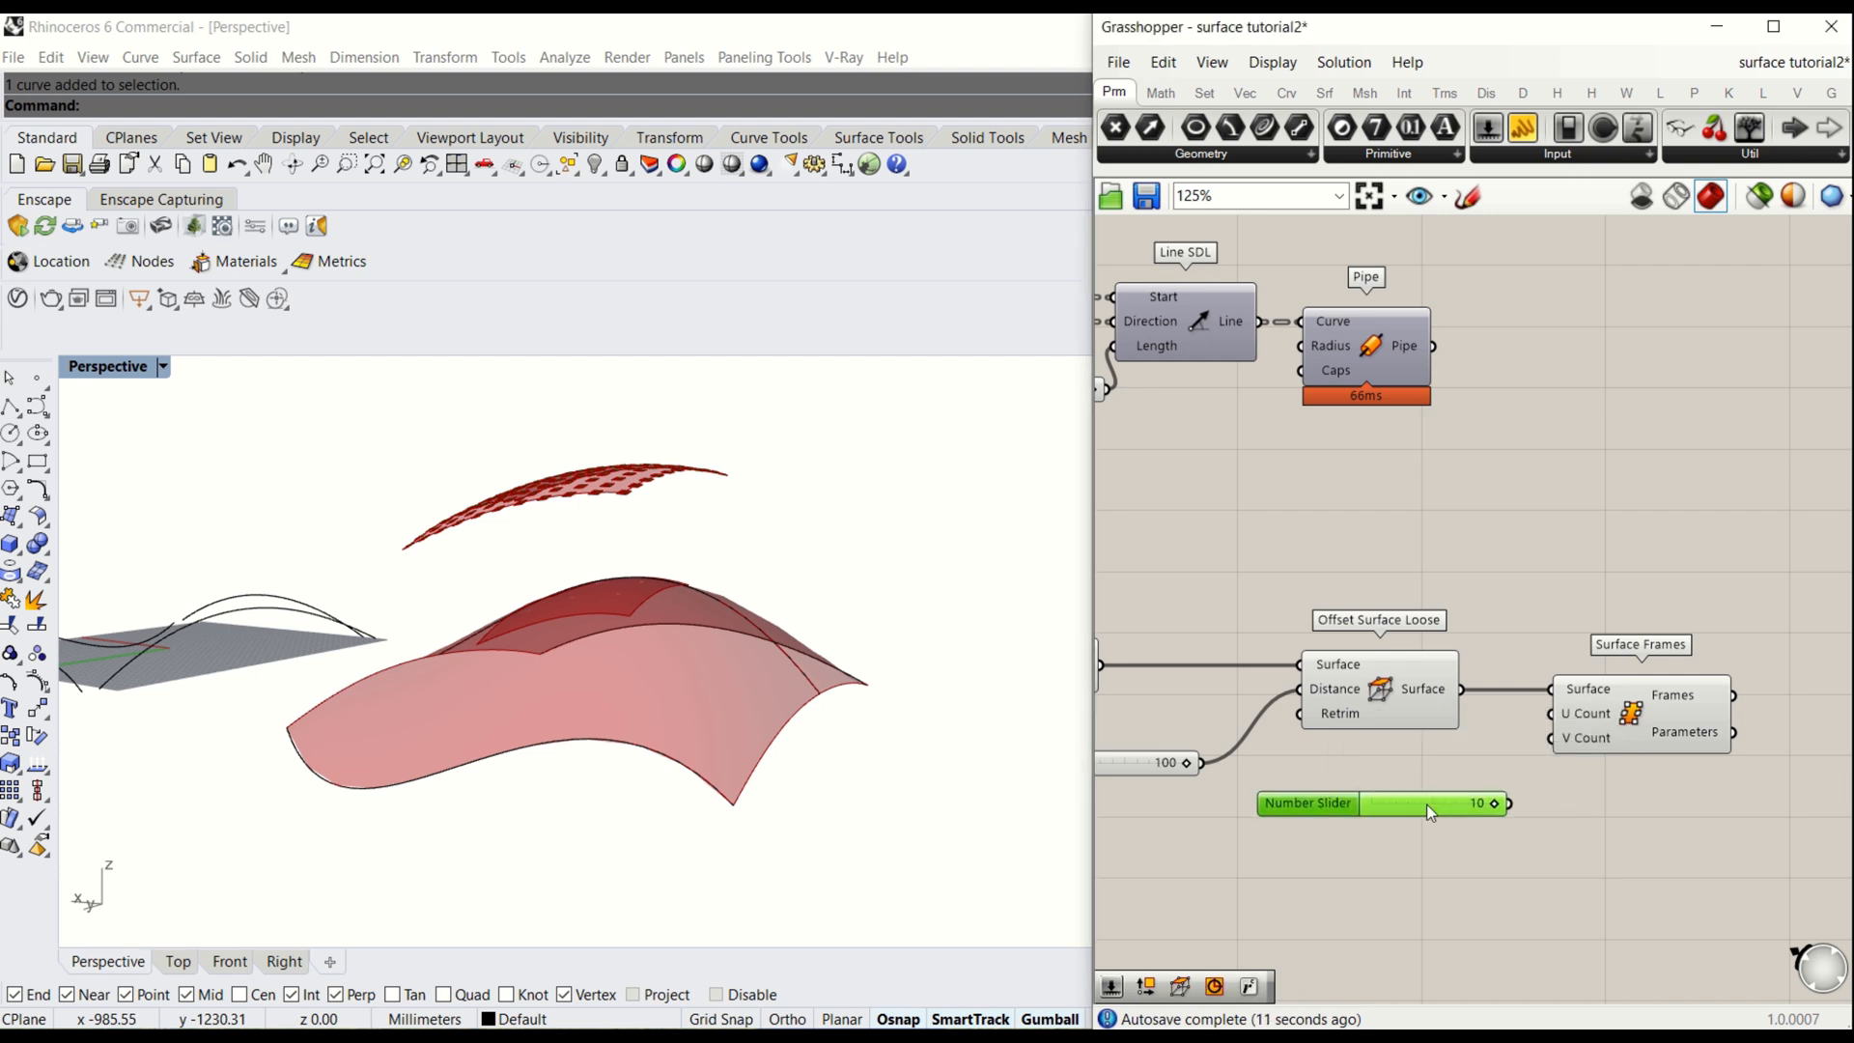
pyautogui.click(1422, 836)
pyautogui.click(1410, 801)
pyautogui.press('Delete')
# - Add a number slider with the value 15 and connect it to both the U Count and V Count inputs of Surface Frames
pyautogui.doubleClick(1412, 819)
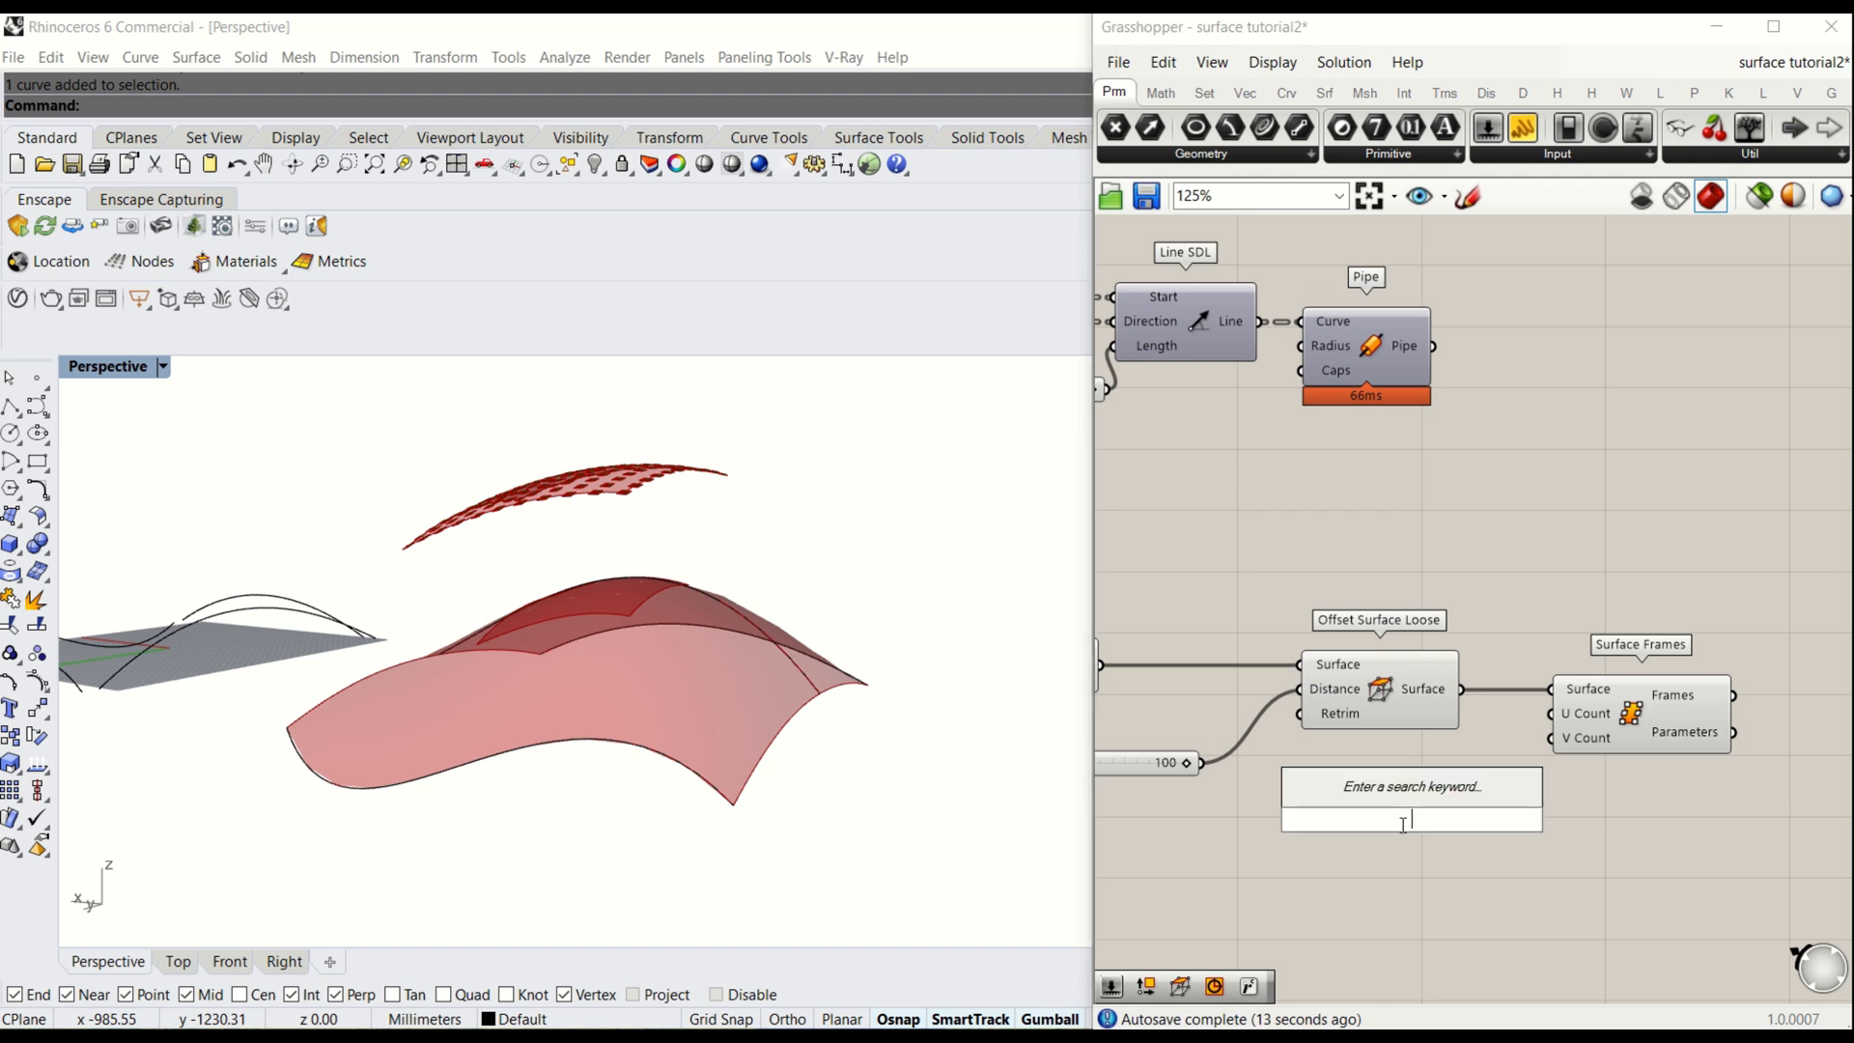
pyautogui.write('15')
pyautogui.press('Return')
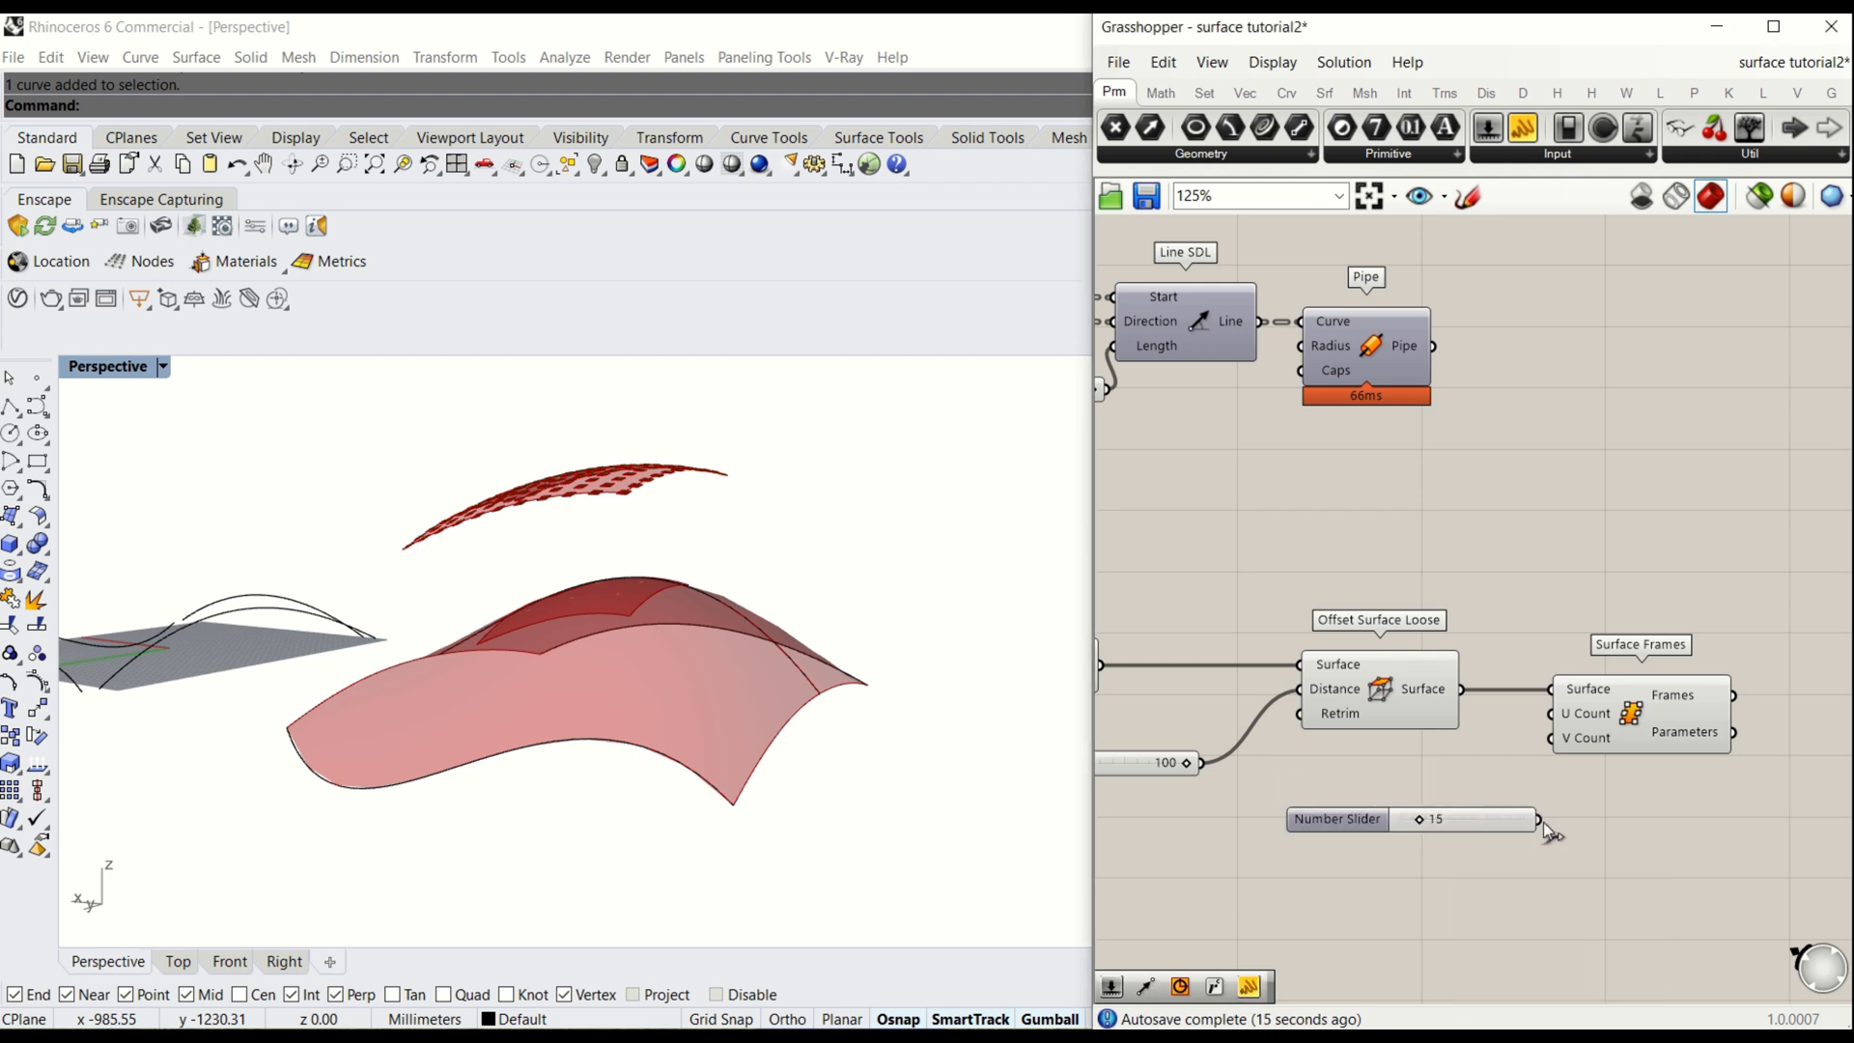
pyautogui.moveTo(1541, 821)
pyautogui.mouseDown()
pyautogui.moveTo(1552, 715)
pyautogui.moveTo(1540, 820)
pyautogui.mouseUp()
pyautogui.moveTo(1690, 697); pyautogui.dragTo(1703, 705)
pyautogui.scroll(8, 584, 431)
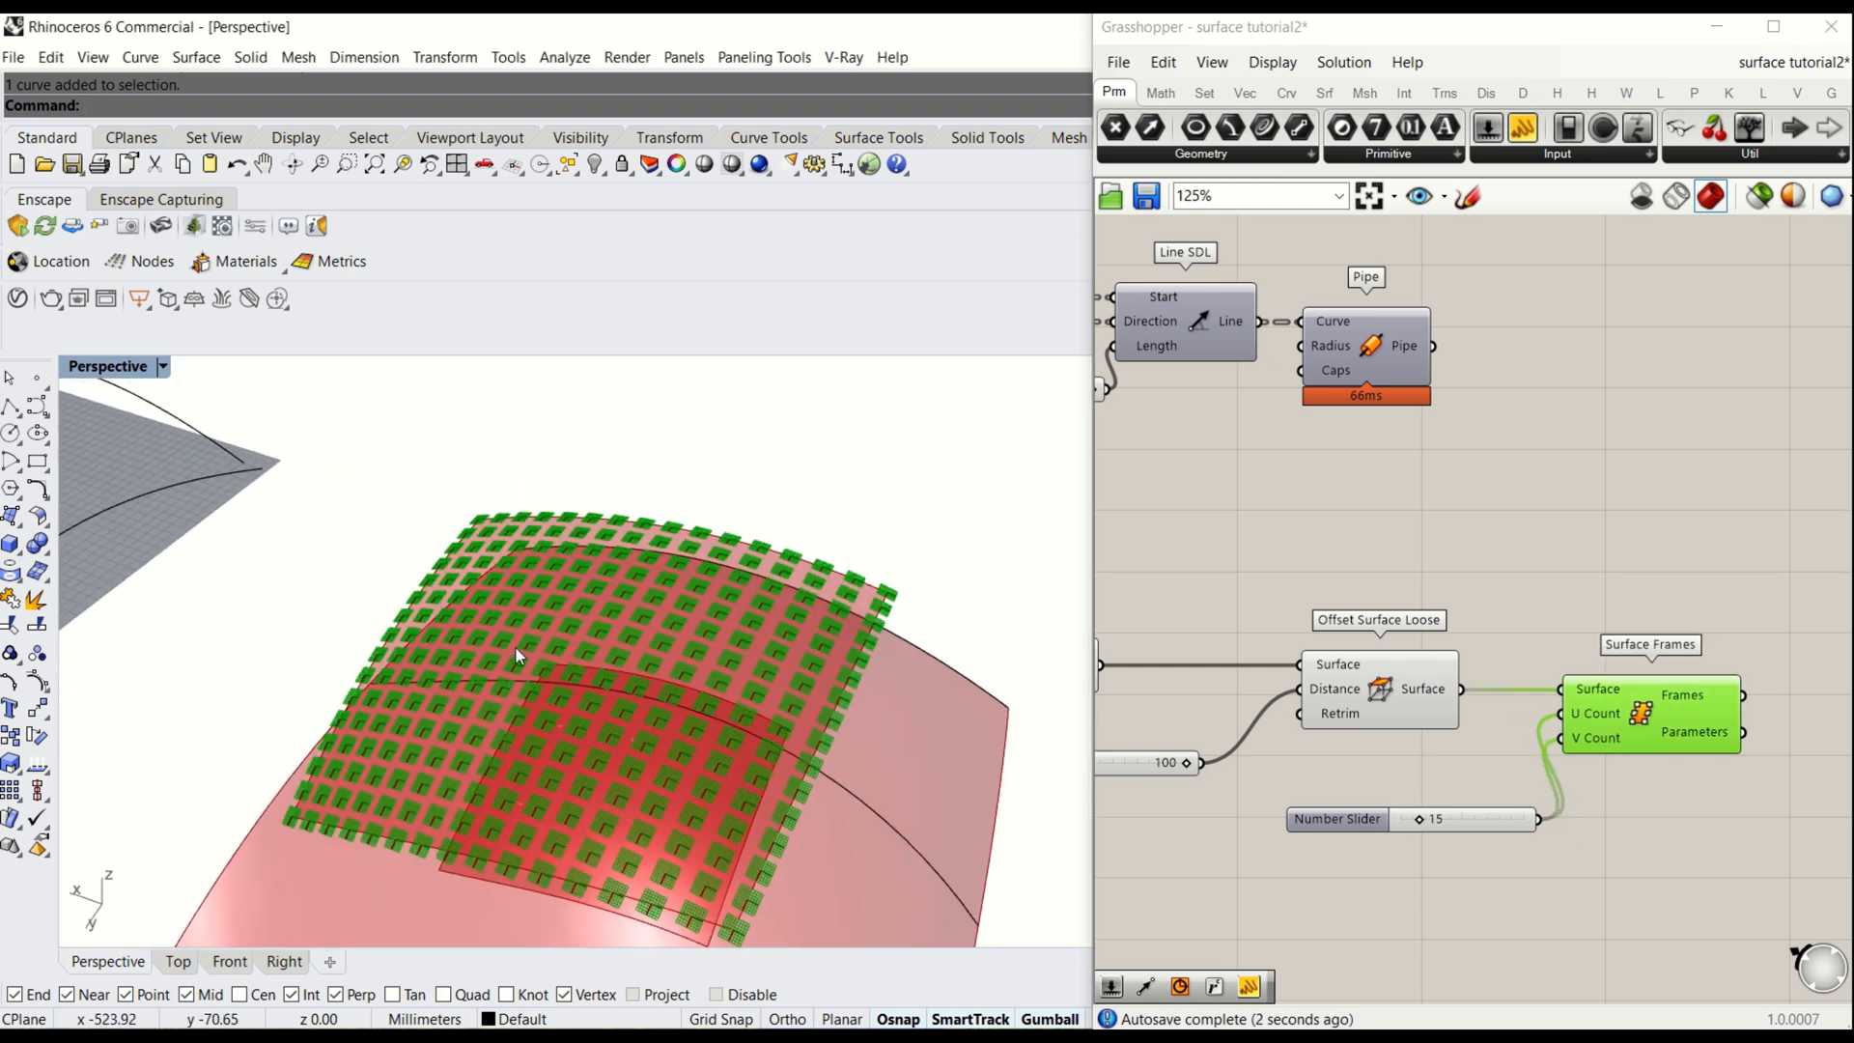
pyautogui.moveTo(663, 770); pyautogui.dragTo(733, 650, button='right')
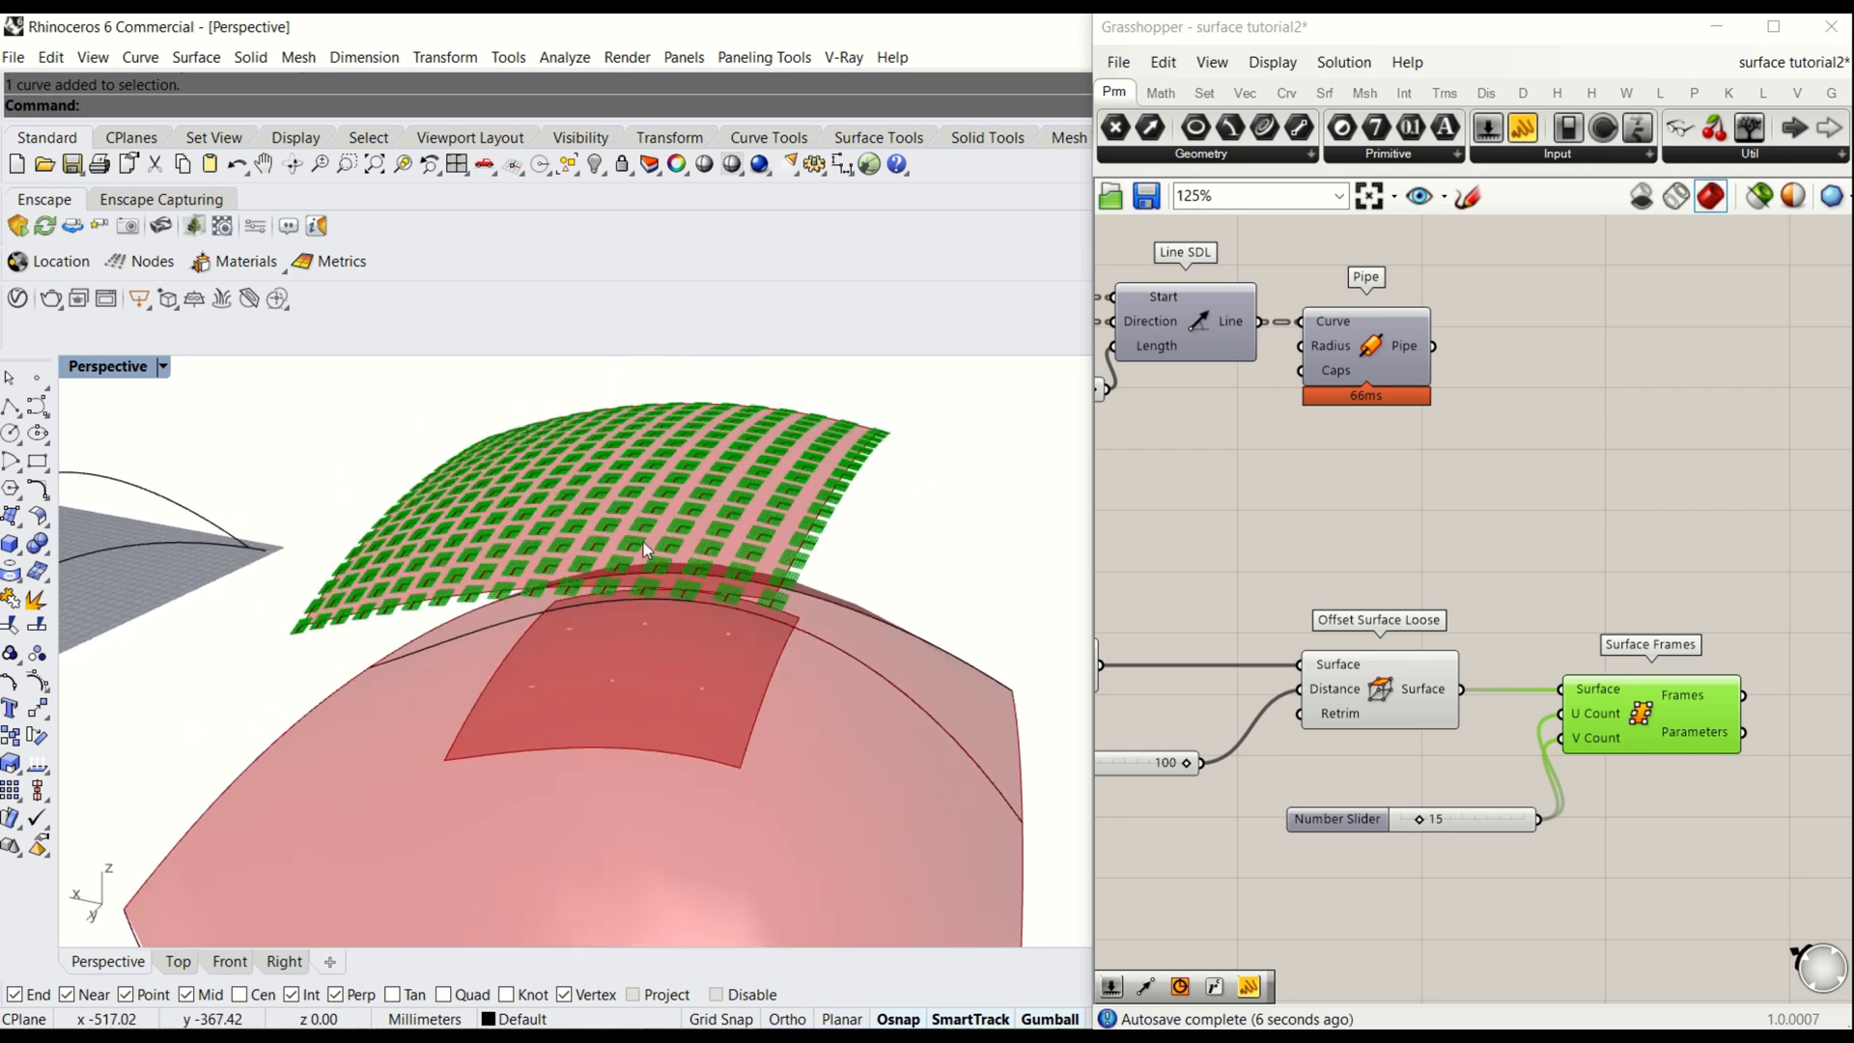
# - Space out the layout by moving Surface Frames farther from Offset Surface Loose and shifting its count slider slightly
pyautogui.click(1689, 584)
pyautogui.moveTo(1647, 718); pyautogui.dragTo(1328, 659, button='right')
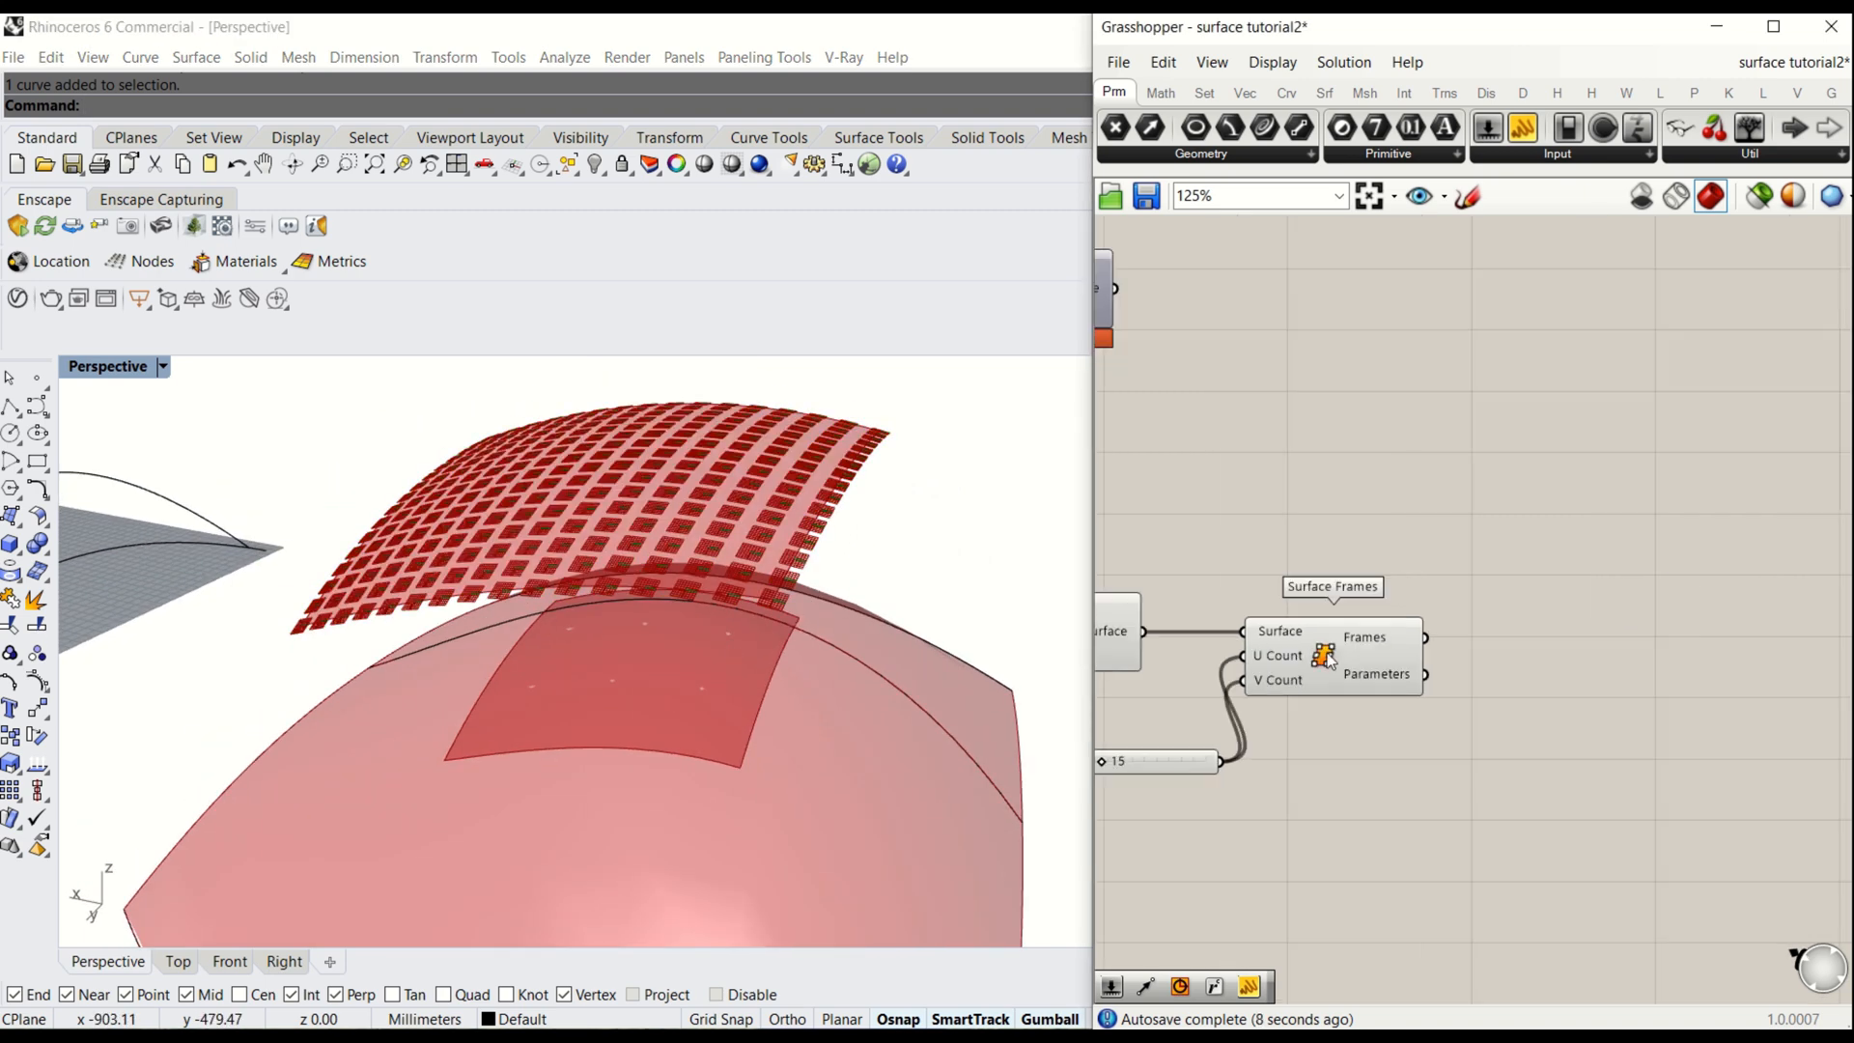
pyautogui.moveTo(1328, 660); pyautogui.dragTo(1396, 659)
pyautogui.moveTo(1159, 761); pyautogui.dragTo(1147, 746)
# - Add a Deconstruct Plane component above and after Surface Frames
pyautogui.click(1601, 651)
pyautogui.doubleClick(1601, 651)
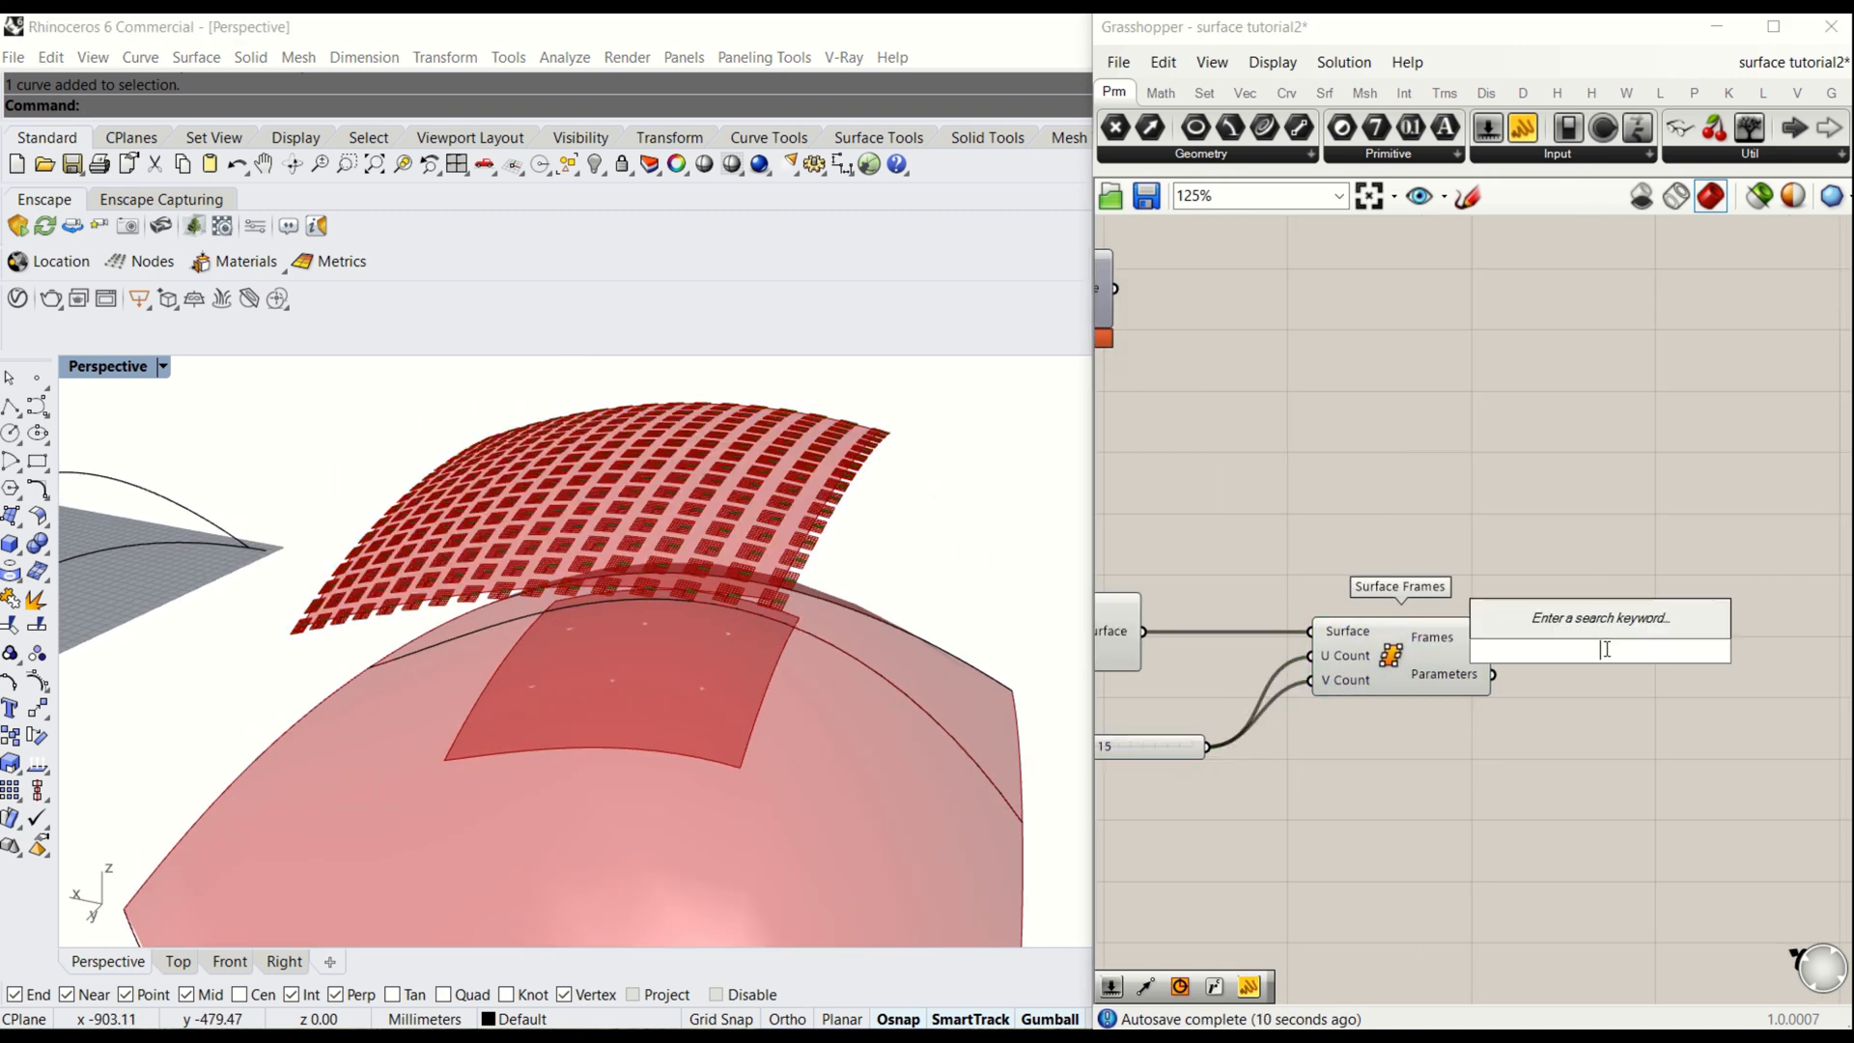
pyautogui.write('d')
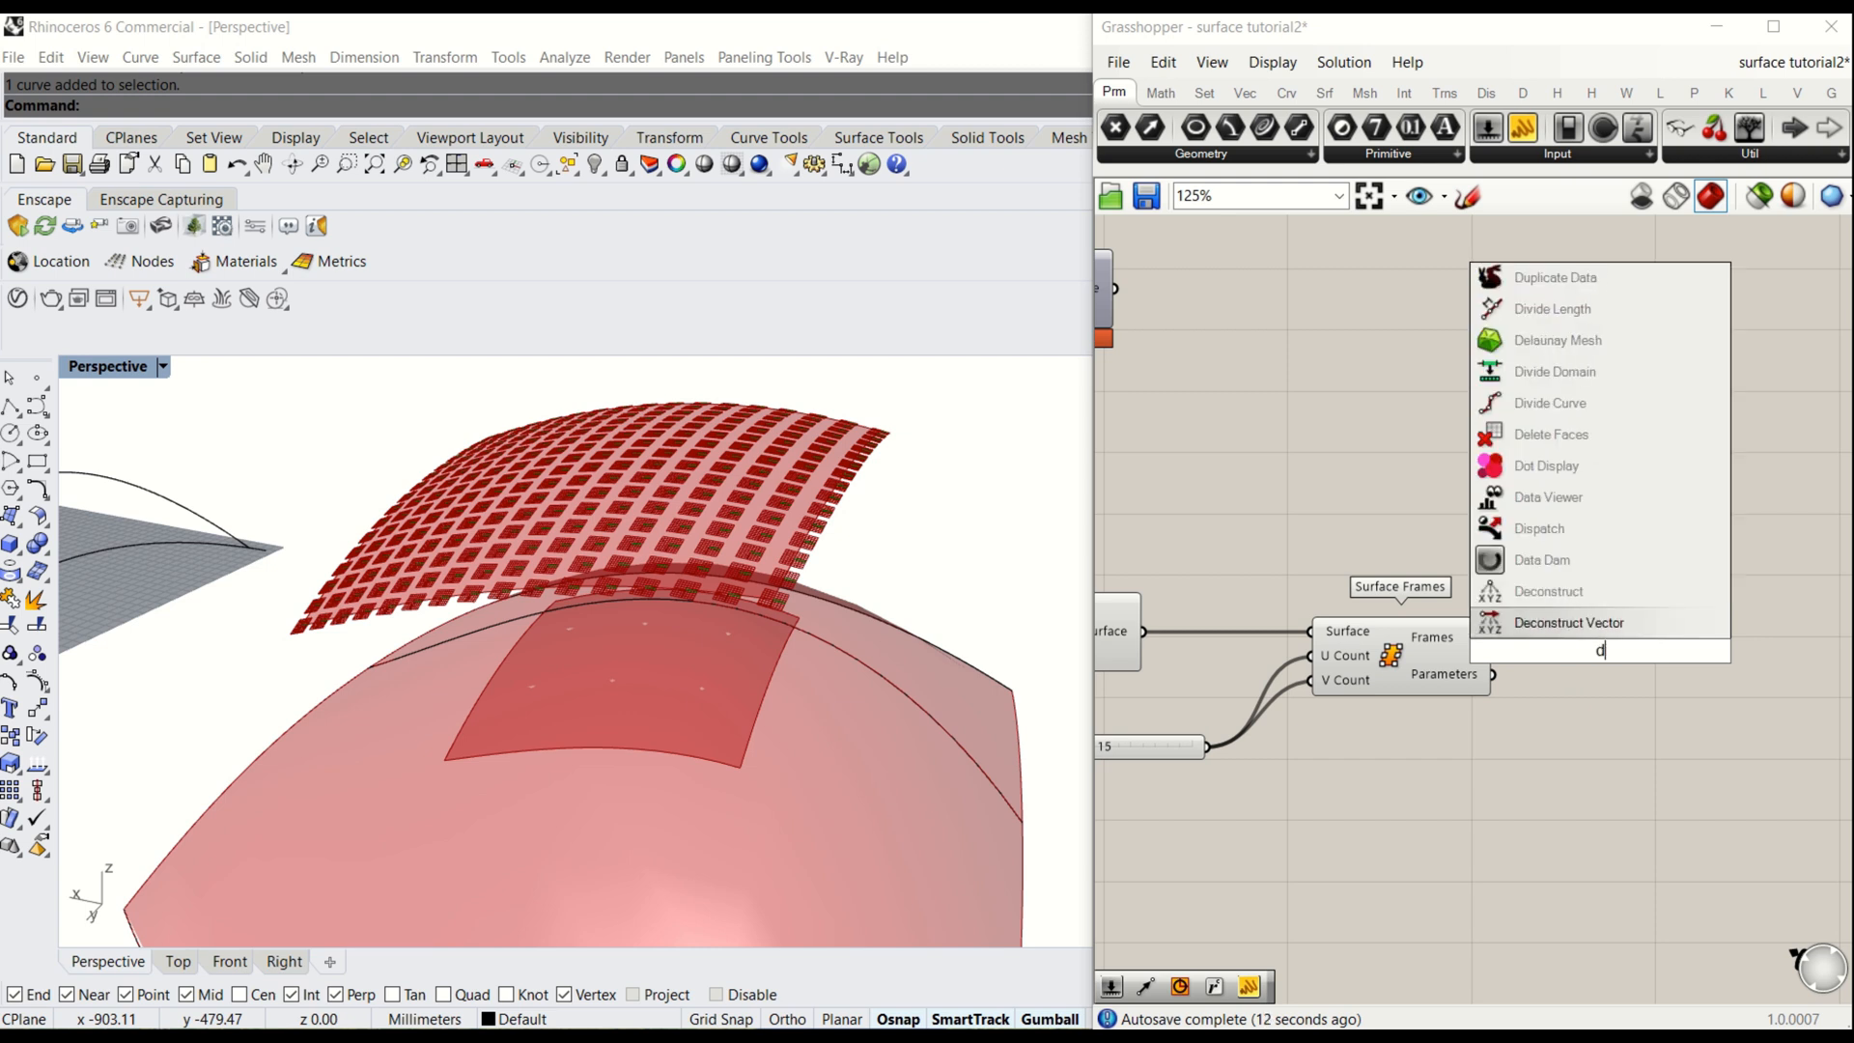
pyautogui.write('e')
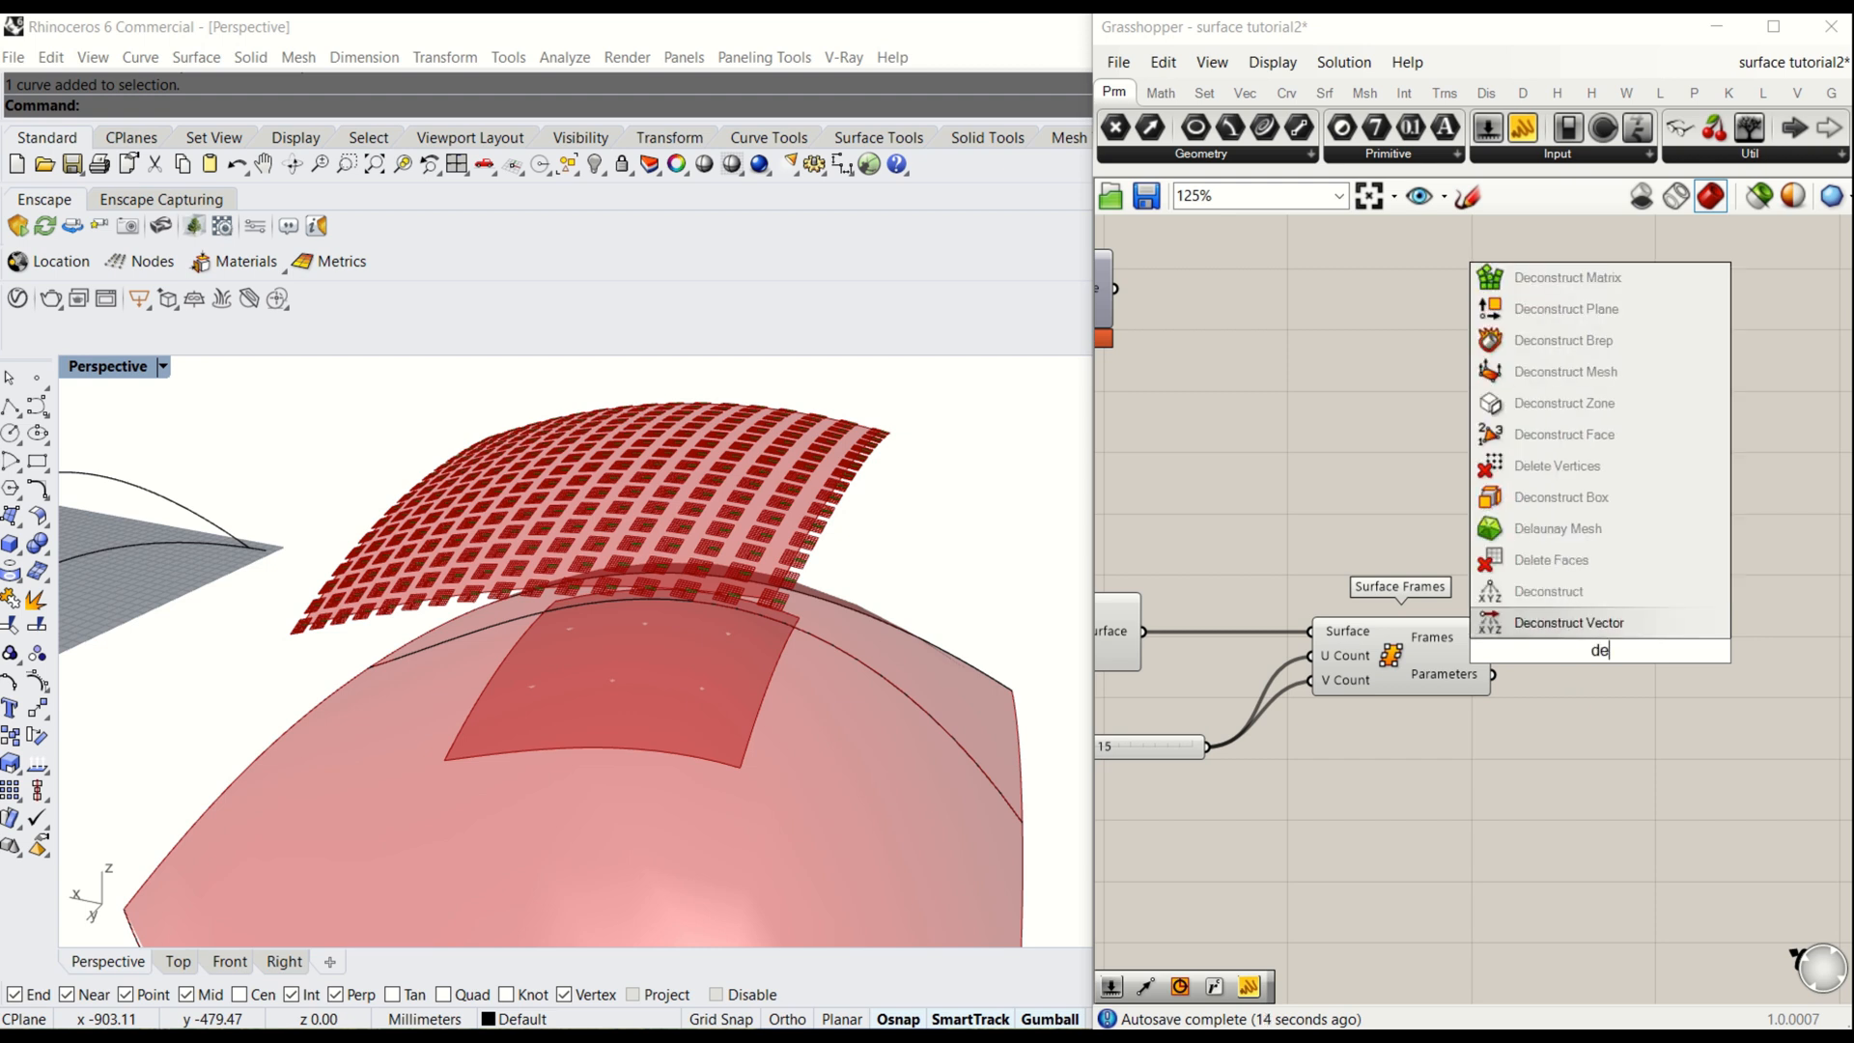
pyautogui.write('constr')
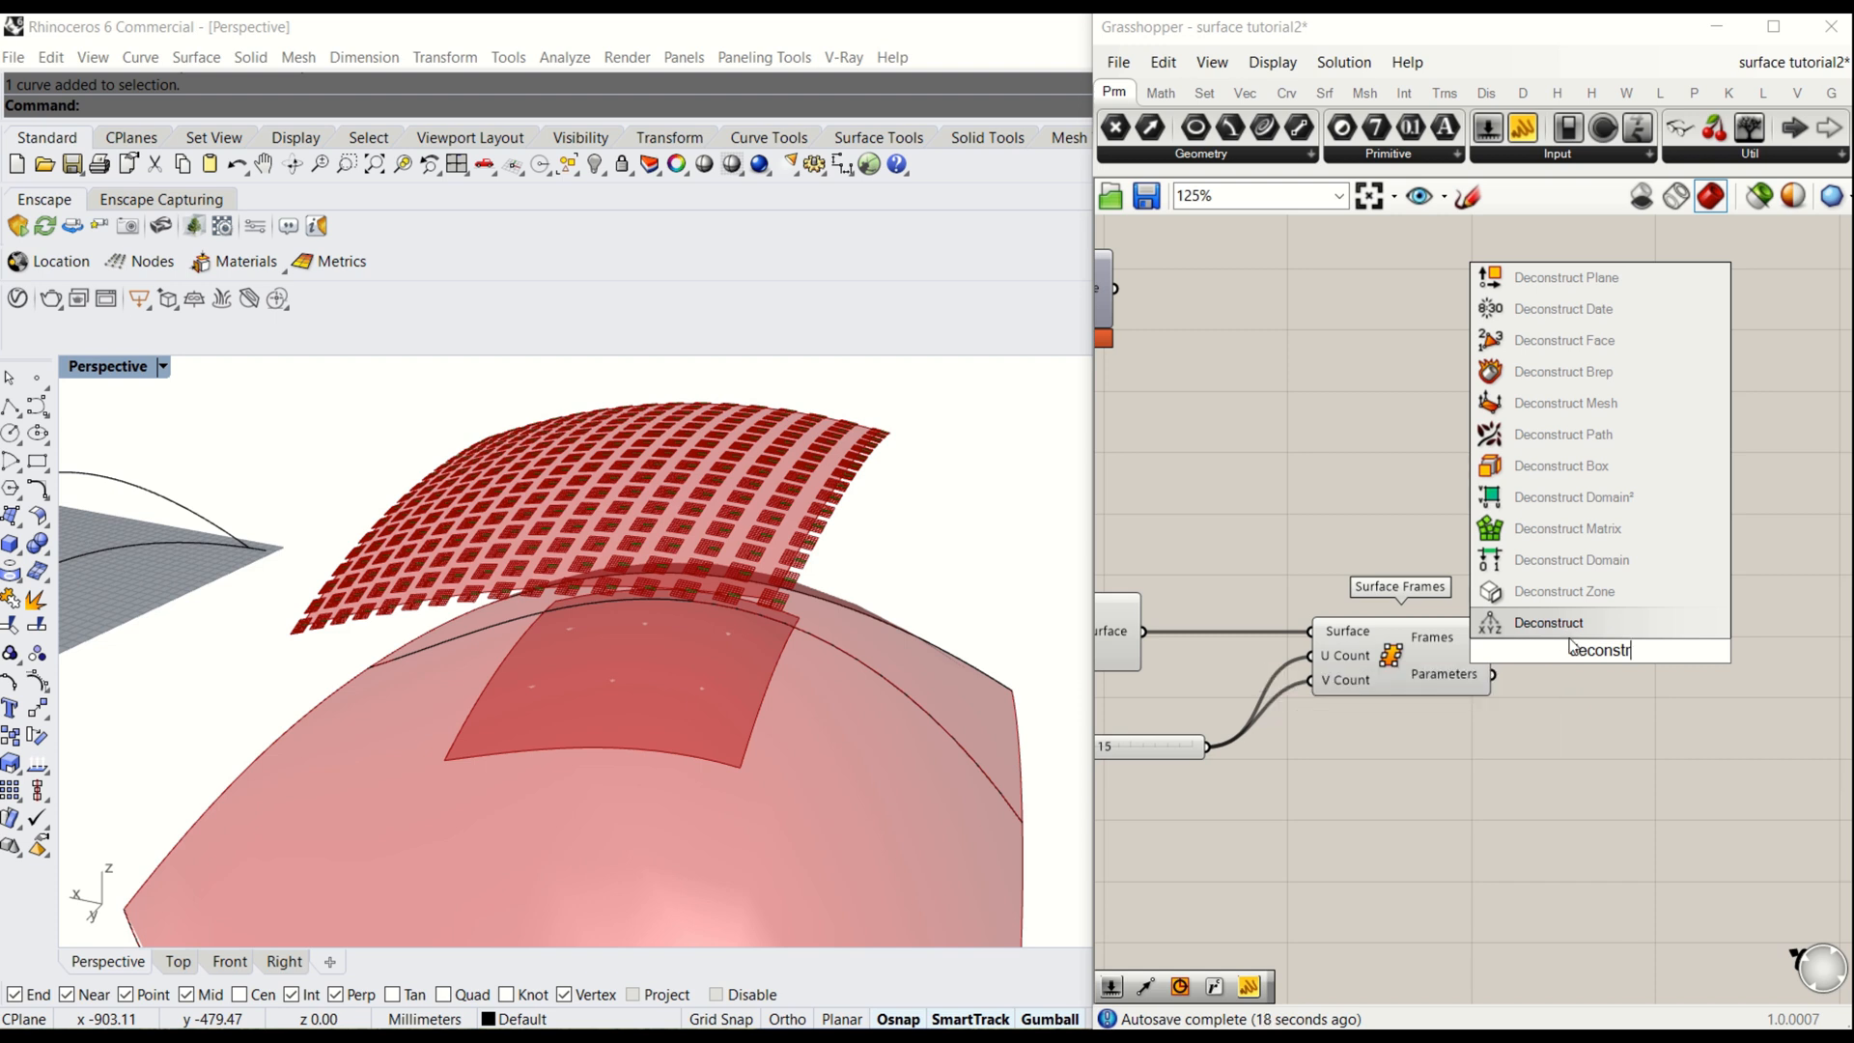
pyautogui.click(1595, 288)
pyautogui.moveTo(1608, 645); pyautogui.dragTo(1608, 555)
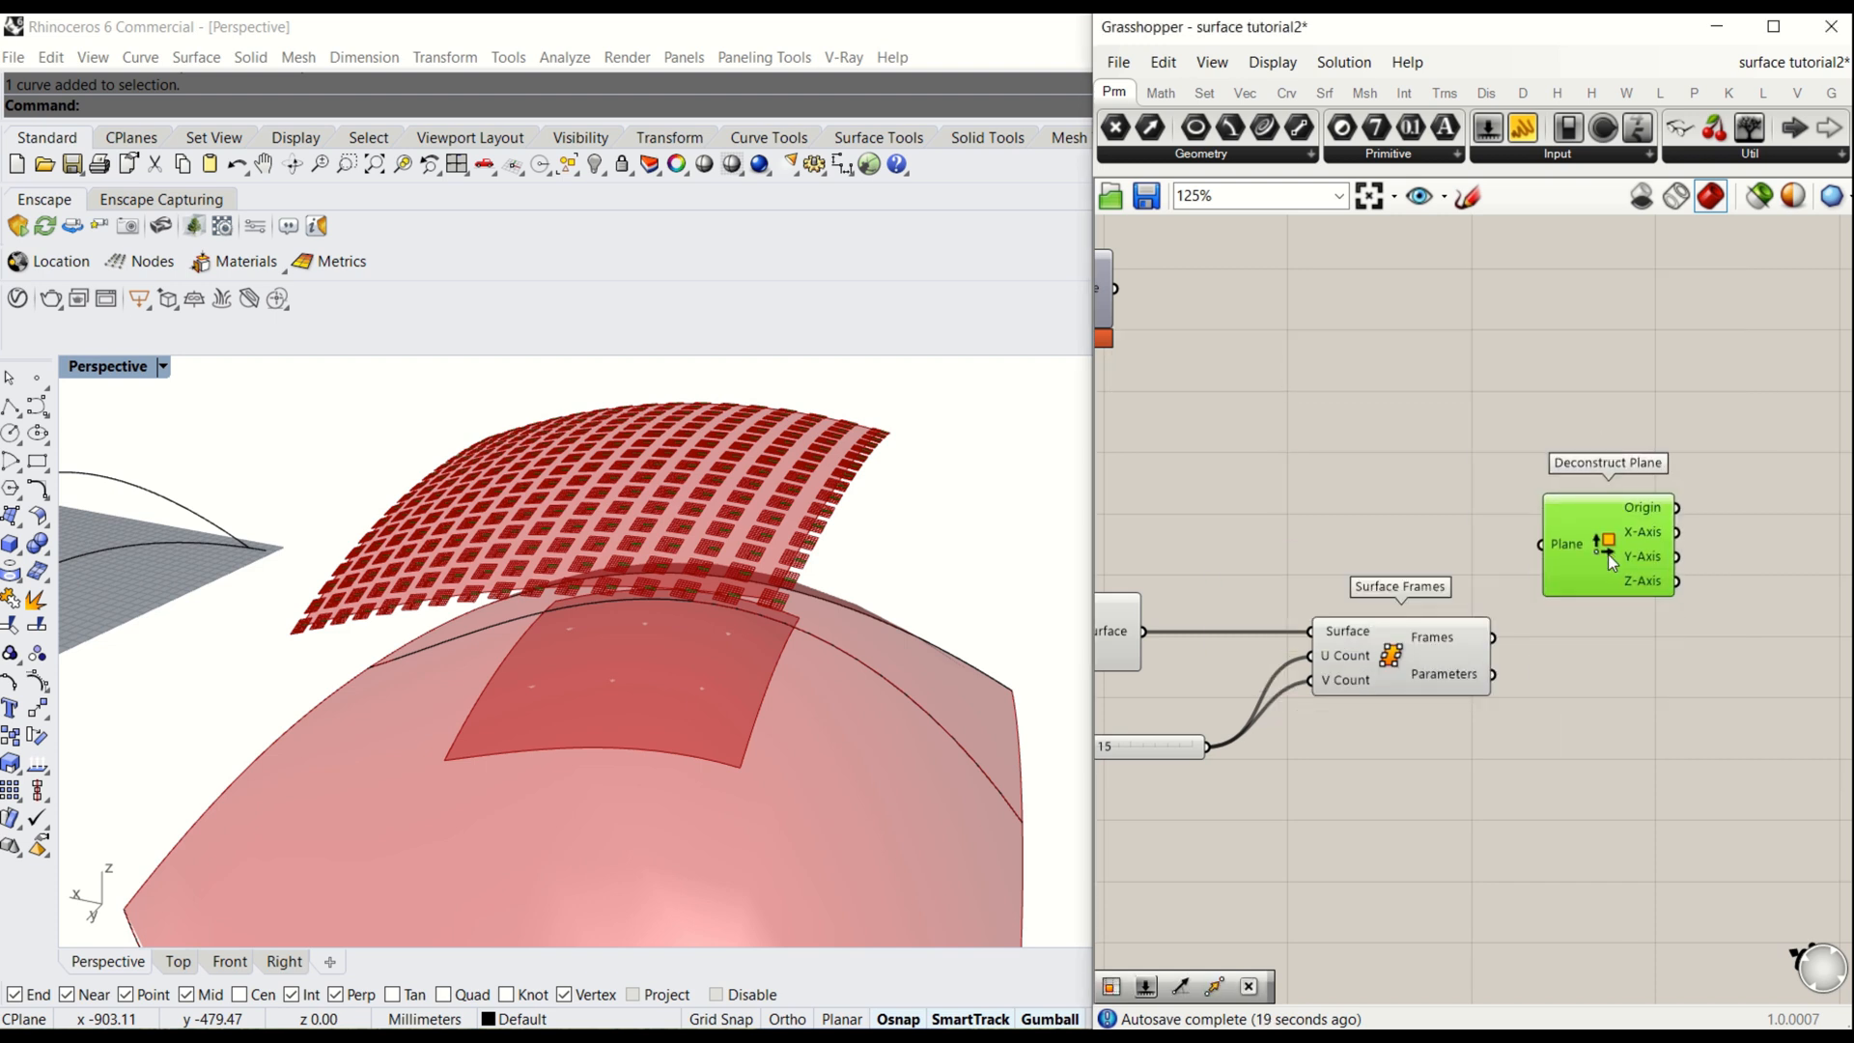
# - Connect the Frames output of Surface Frames to Deconstruct Plane's Plane input and move Deconstruct Plane closer to Surface Frames
pyautogui.click(1456, 639)
pyautogui.moveTo(1493, 637); pyautogui.dragTo(1632, 579)
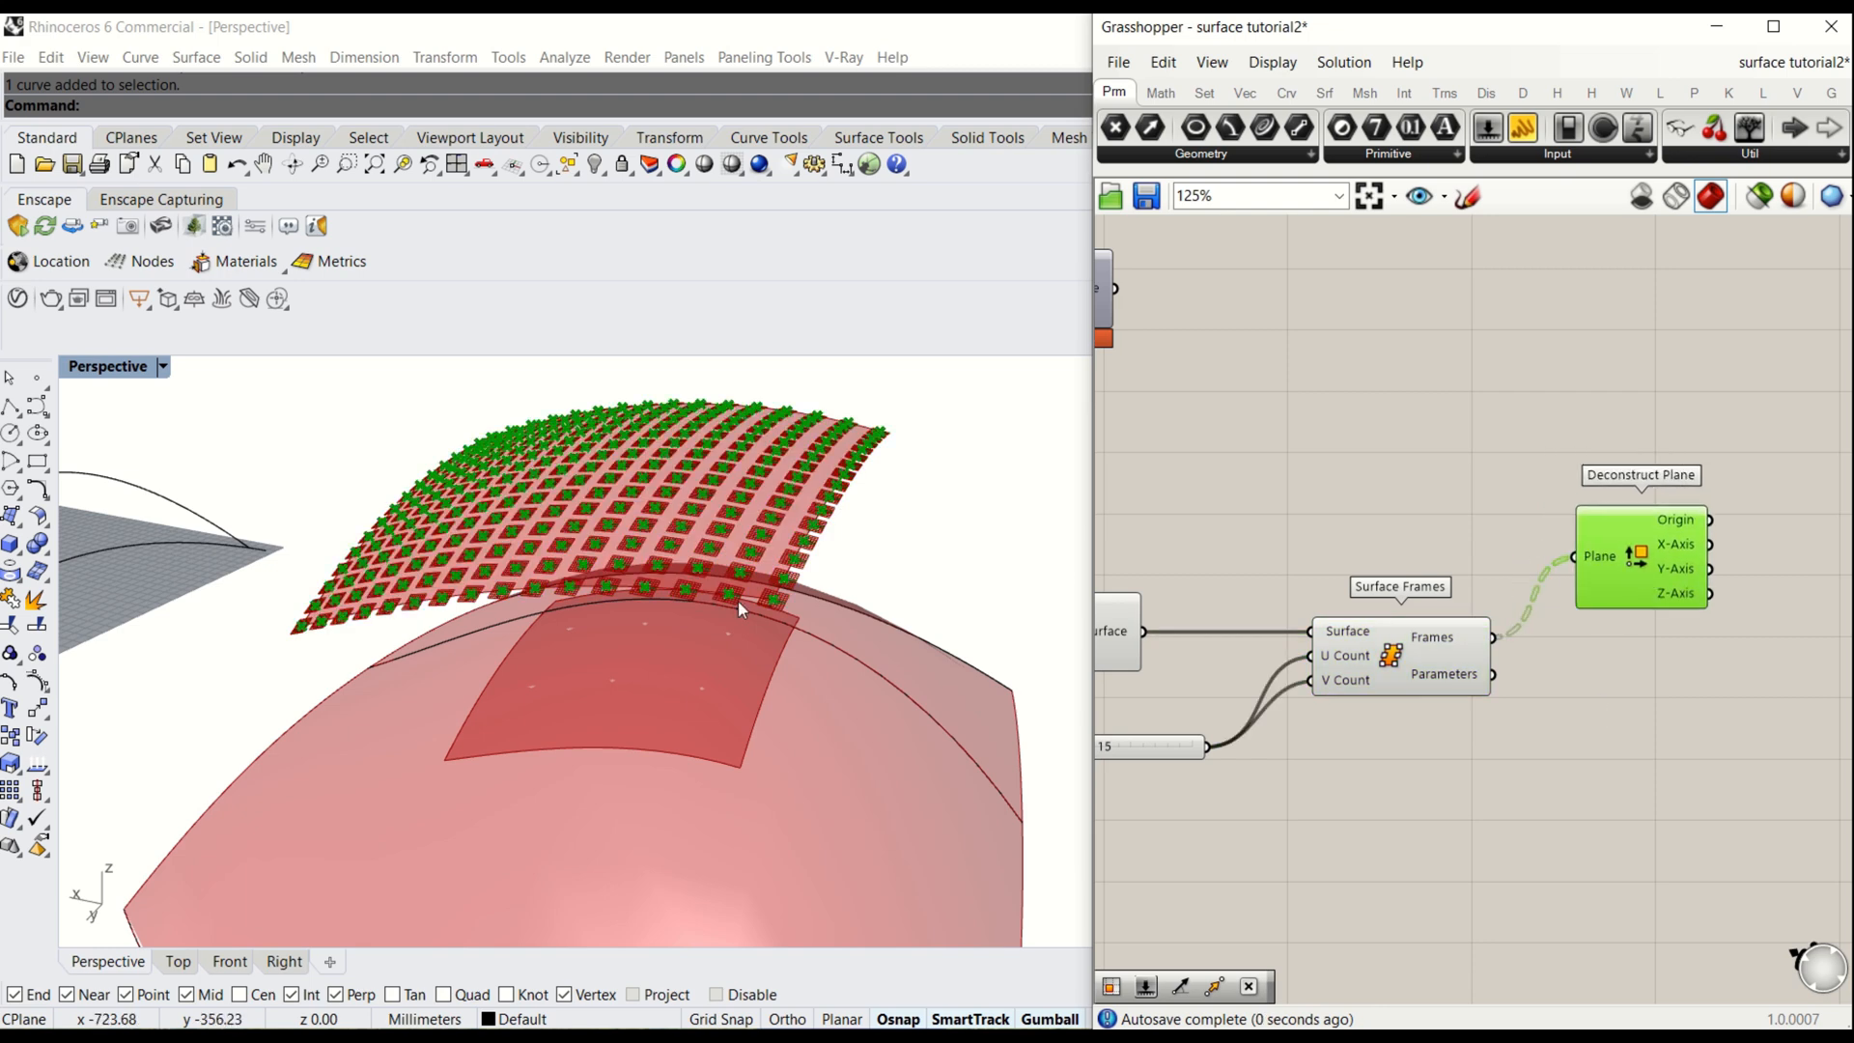
pyautogui.moveTo(868, 566); pyautogui.dragTo(769, 636, button='right')
pyautogui.moveTo(1745, 694); pyautogui.dragTo(1660, 639, button='right')
pyautogui.moveTo(1572, 518); pyautogui.dragTo(1524, 518)
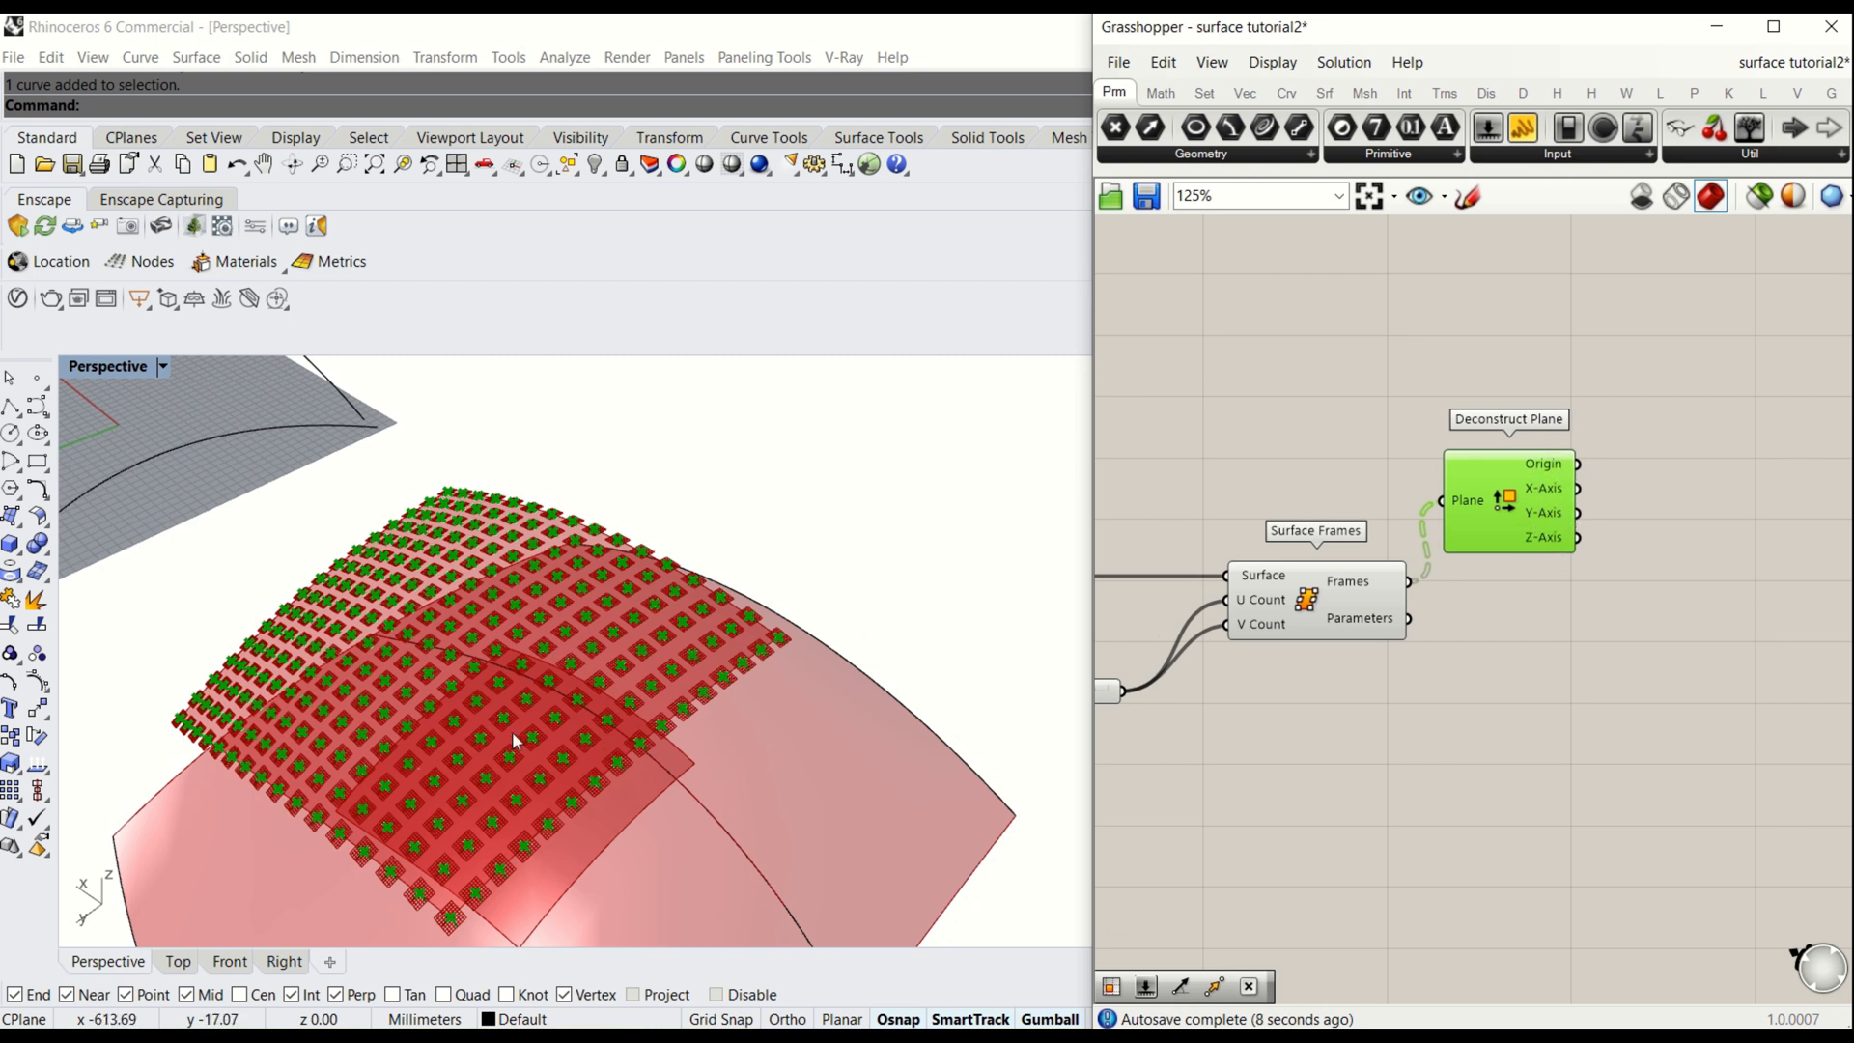
pyautogui.click(1510, 676)
# - Add a Line SDL component after Deconstruct Plane
pyautogui.moveTo(1510, 676); pyautogui.dragTo(1551, 599, button='right')
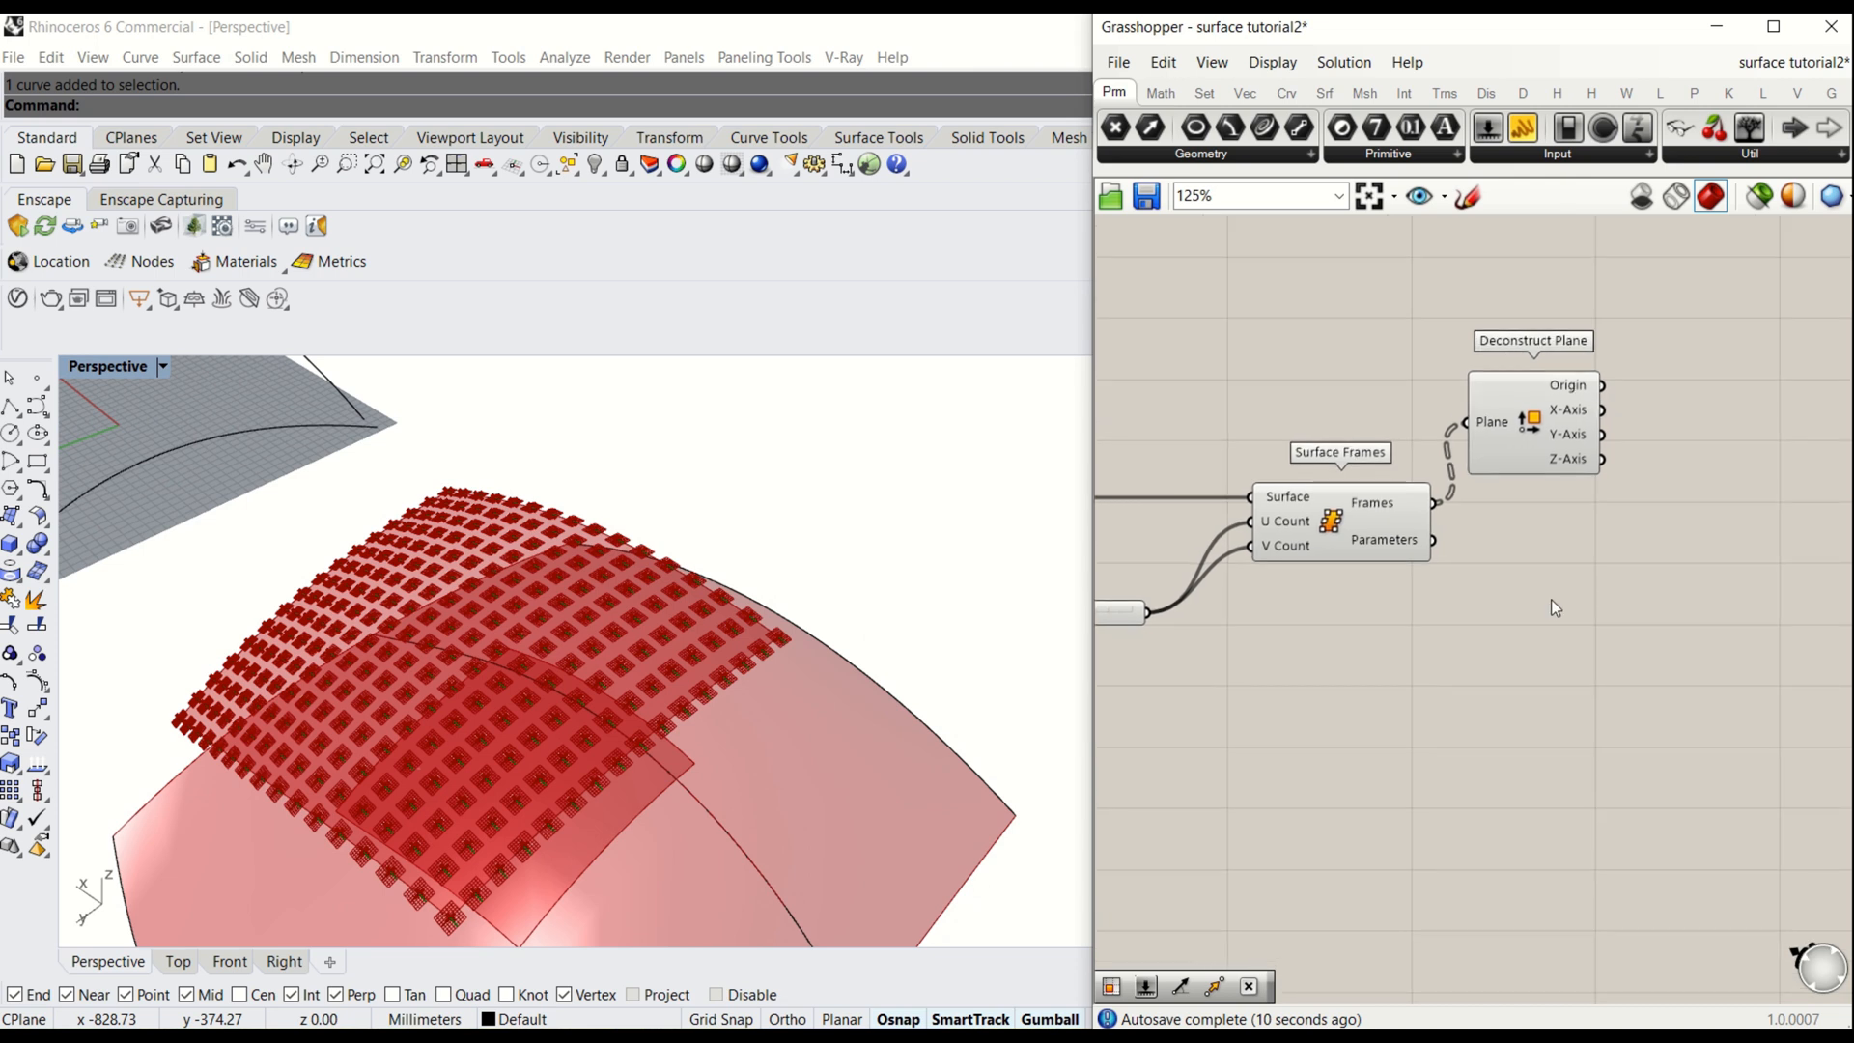
pyautogui.doubleClick(1571, 598)
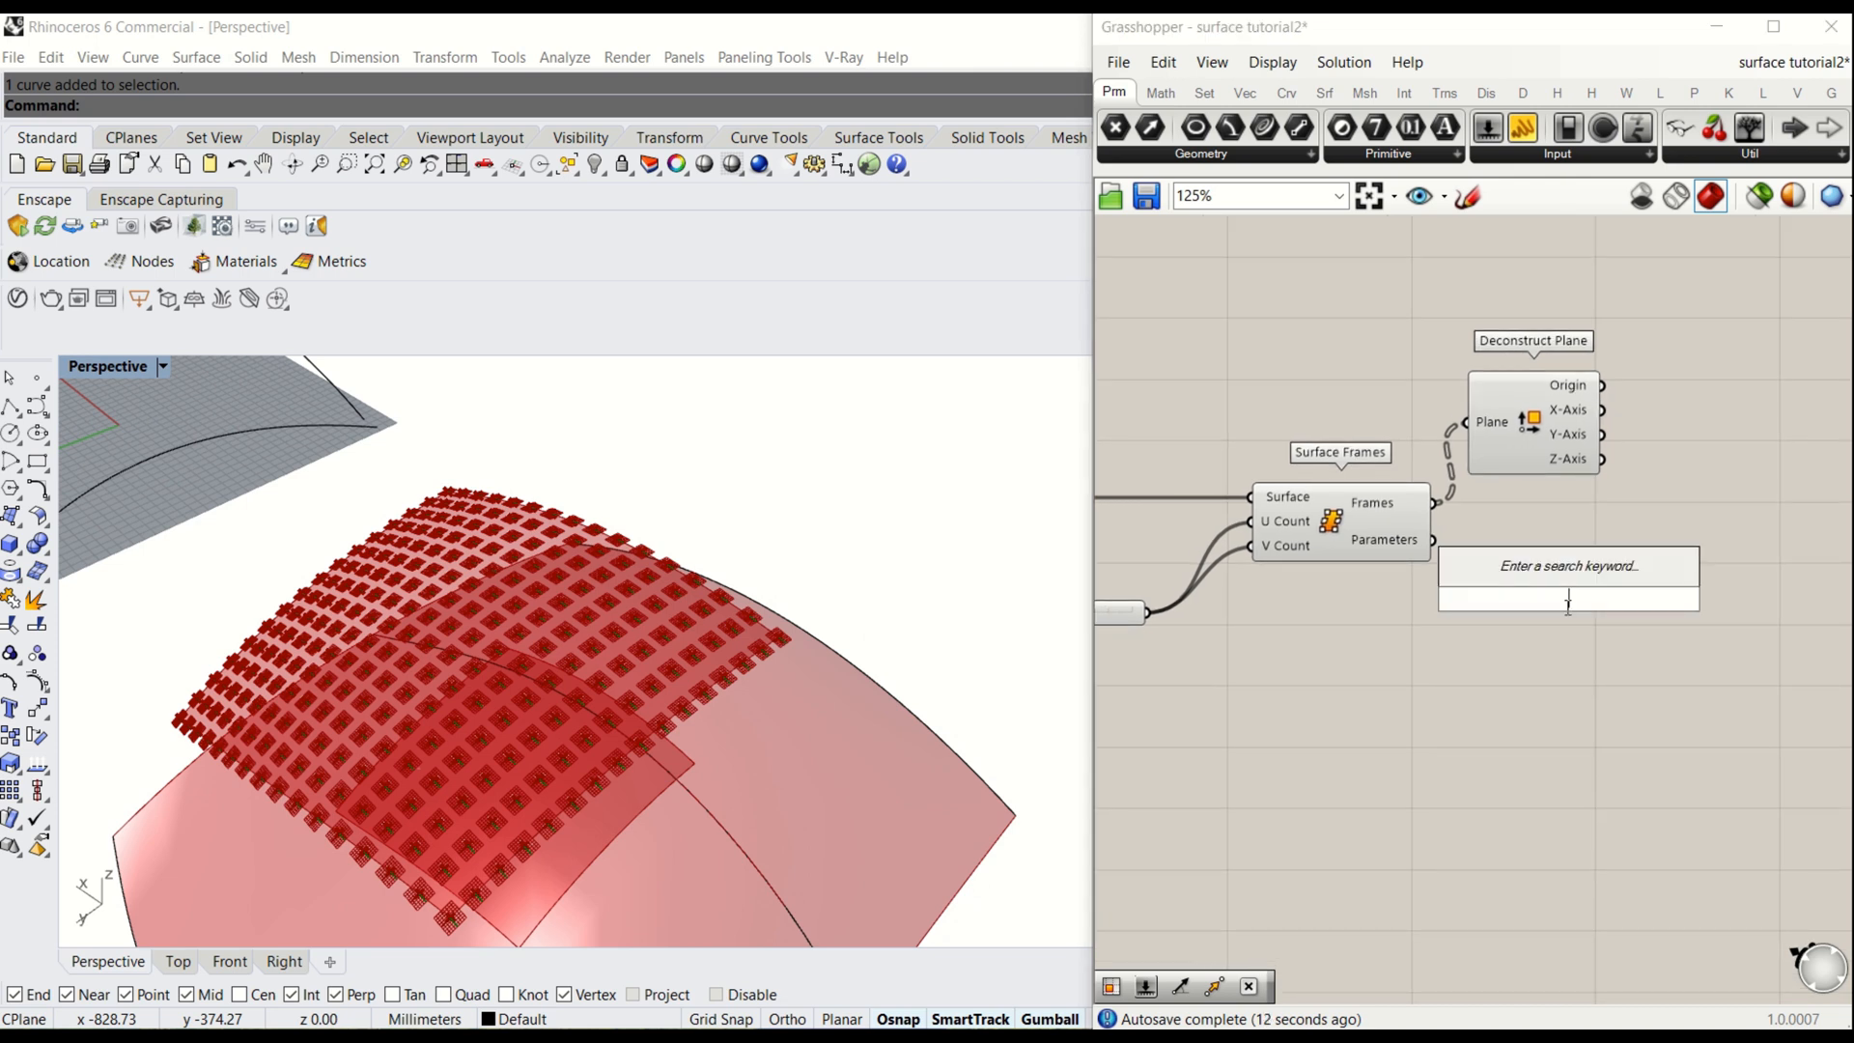
pyautogui.write('line')
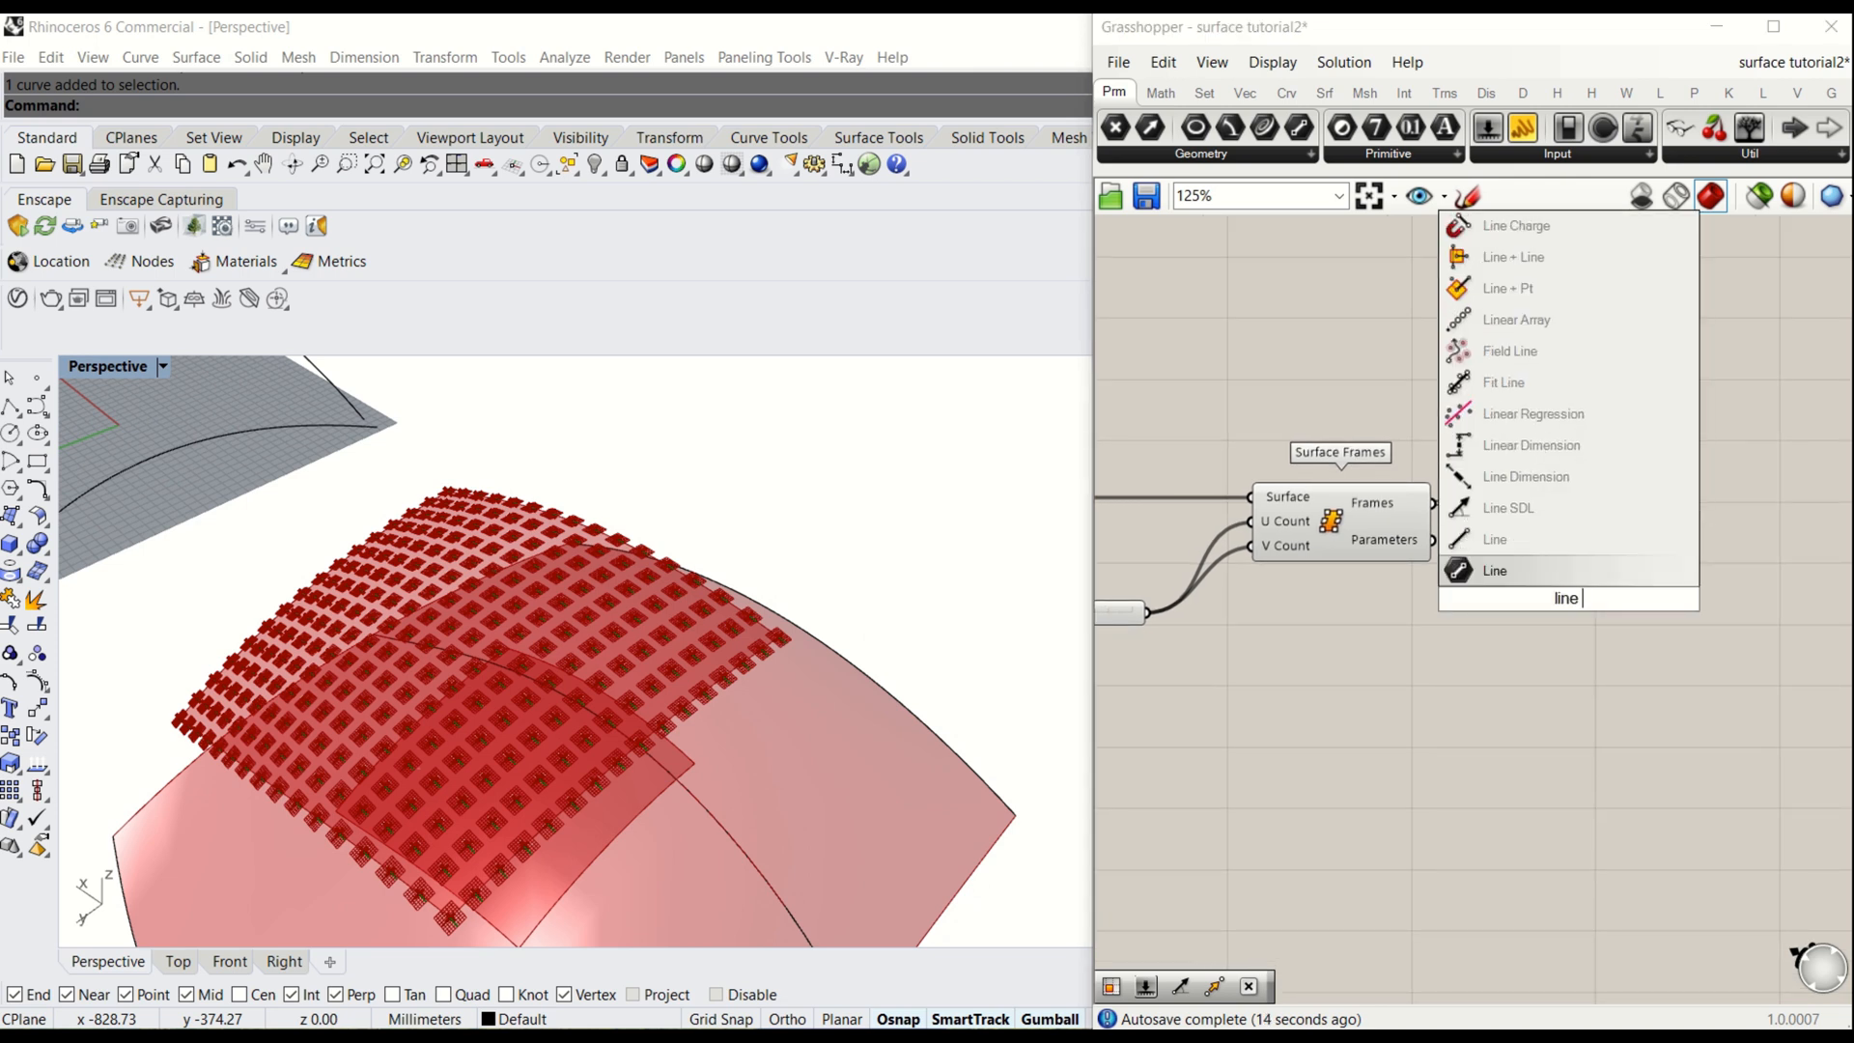
pyautogui.click(1508, 508)
pyautogui.moveTo(1622, 588); pyautogui.dragTo(1820, 521)
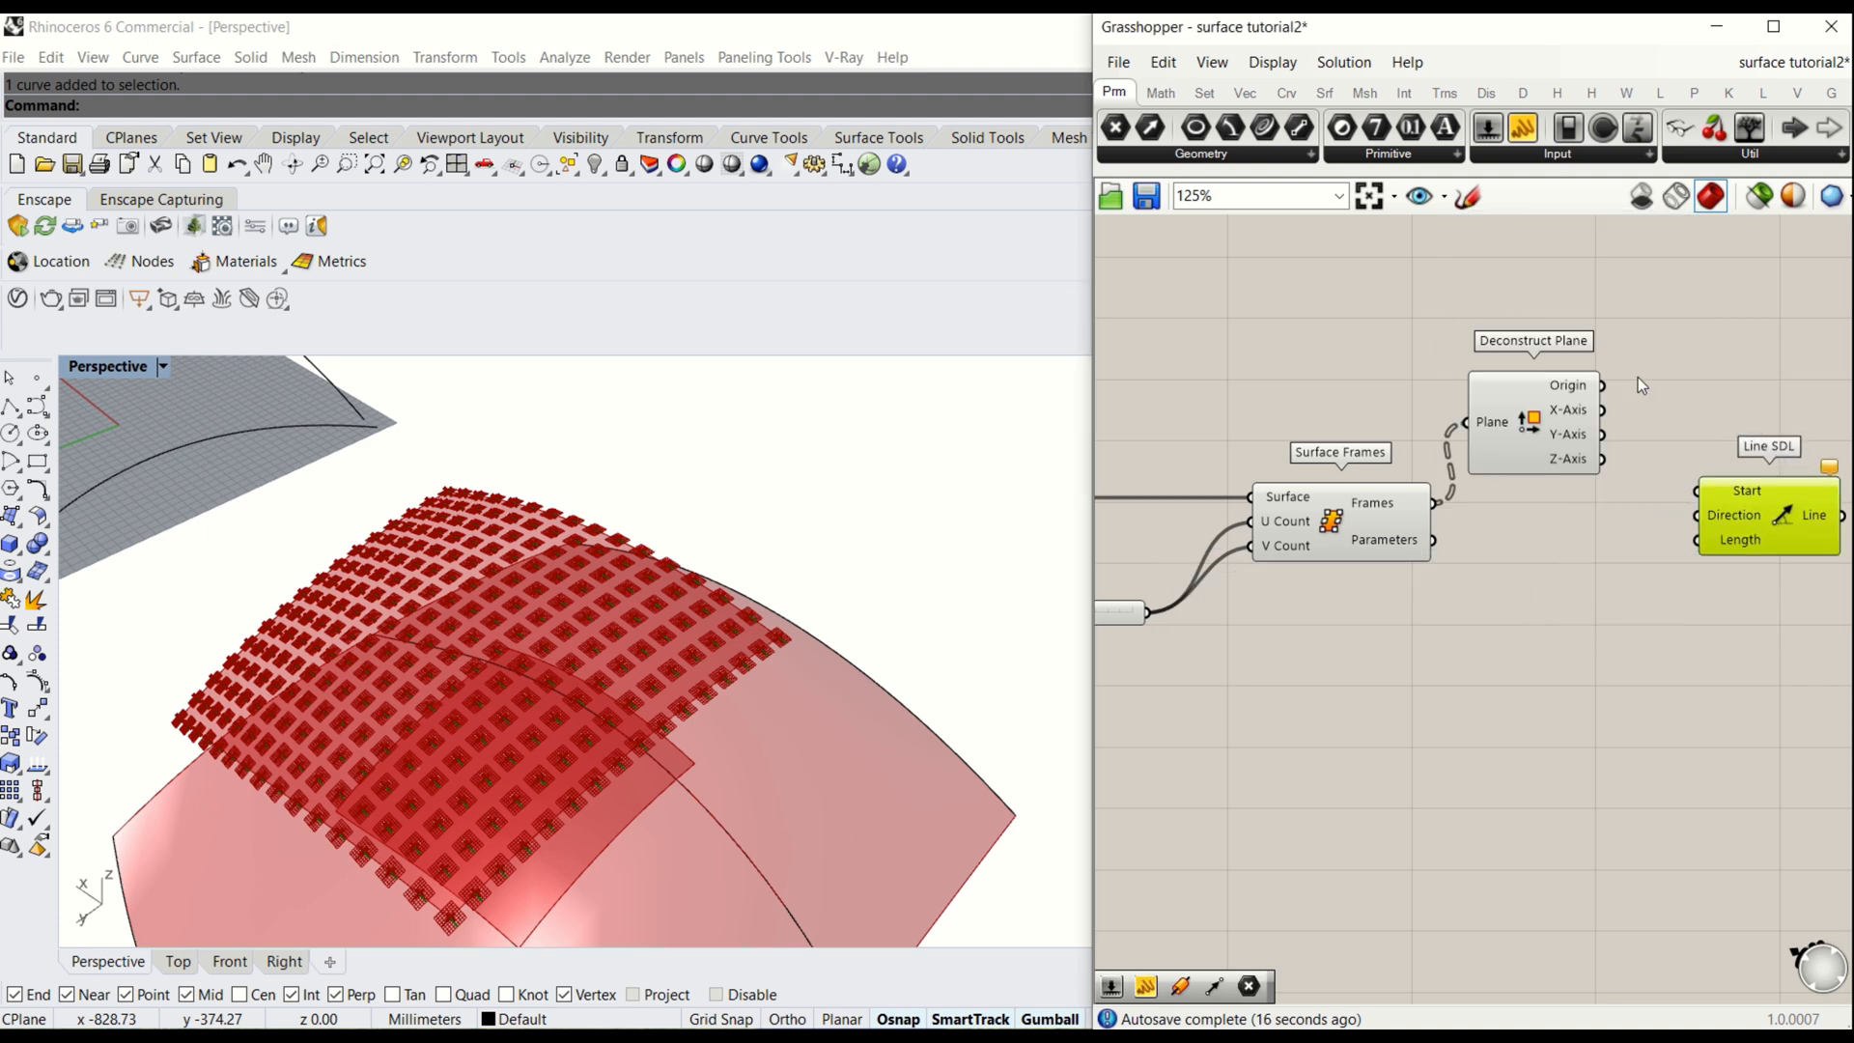
# - Connect Deconstruct Plane's Origin to Line SDL's Start, its Z-Axis to Direction, and the offset distance slider to Length
pyautogui.moveTo(1603, 385); pyautogui.dragTo(1750, 438)
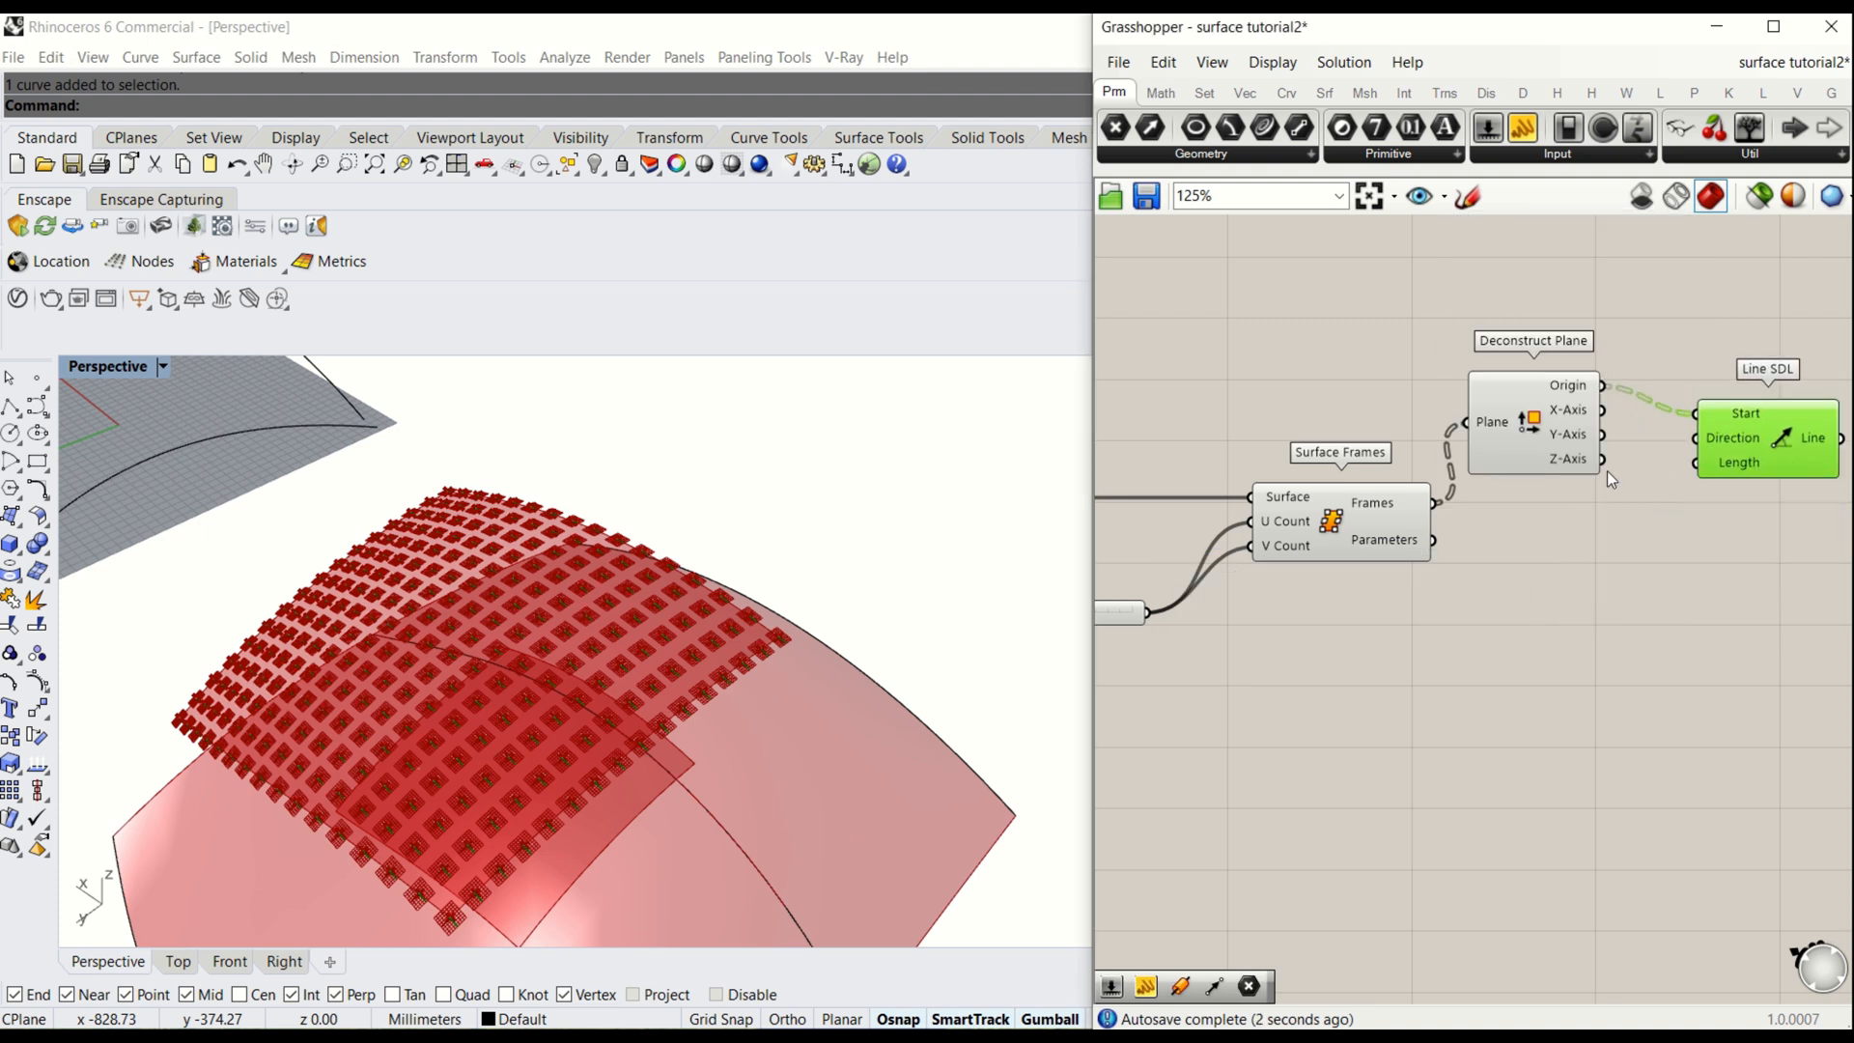
pyautogui.moveTo(1602, 459); pyautogui.dragTo(1450, 528)
pyautogui.scroll(-6, 1653, 531)
pyautogui.scroll(5, 1483, 575)
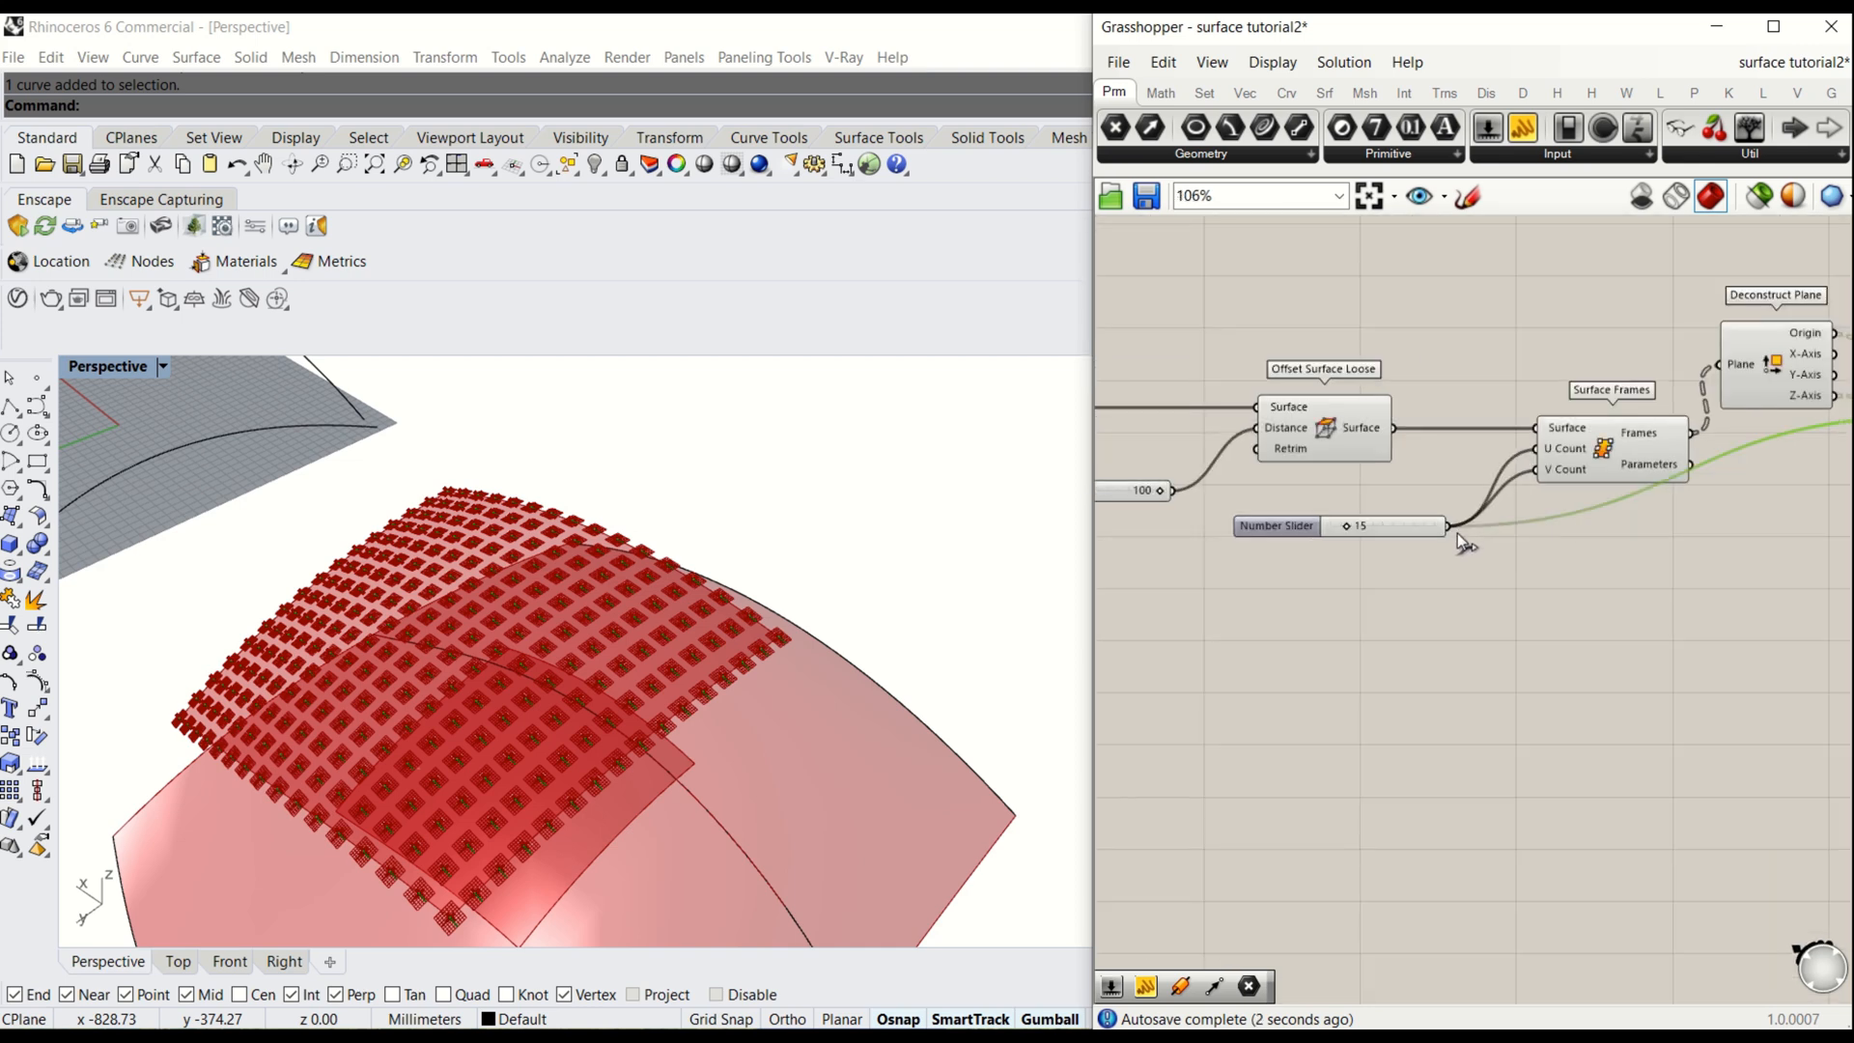
pyautogui.scroll(2, 1472, 541)
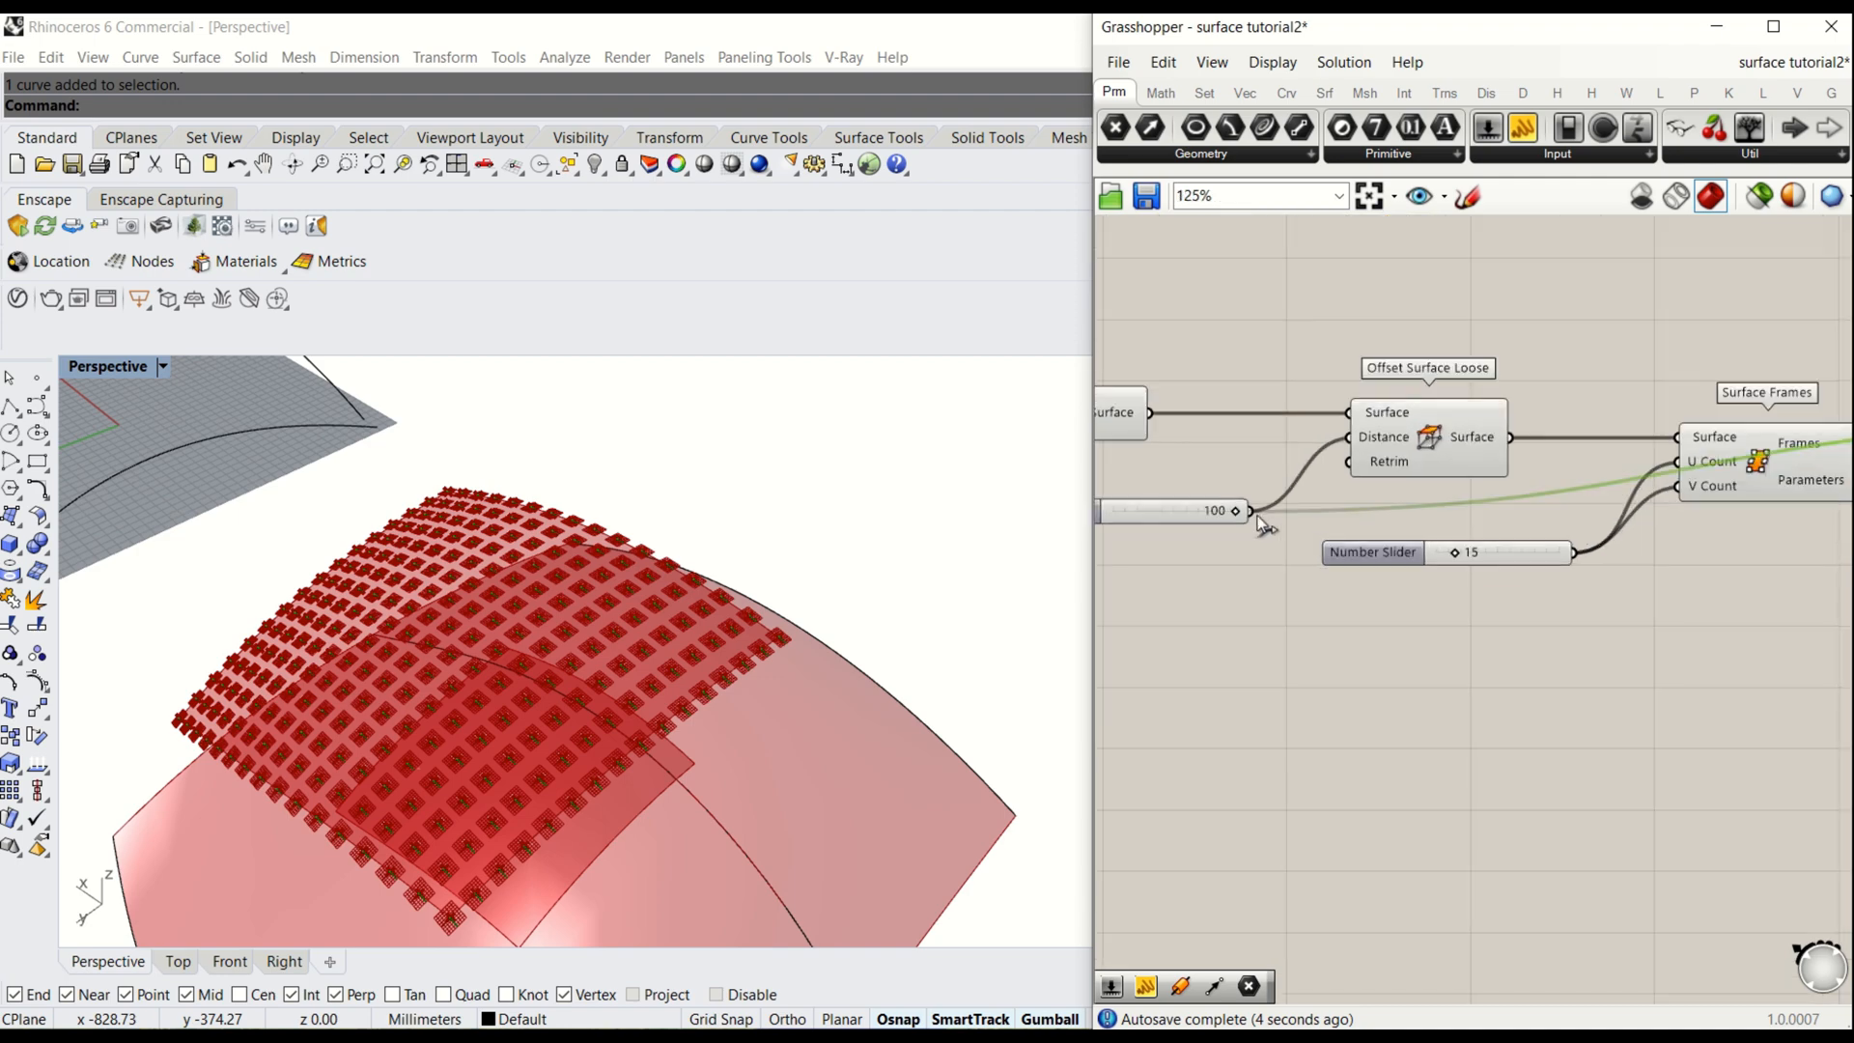
pyautogui.moveTo(1043, 601); pyautogui.dragTo(734, 609, button='right')
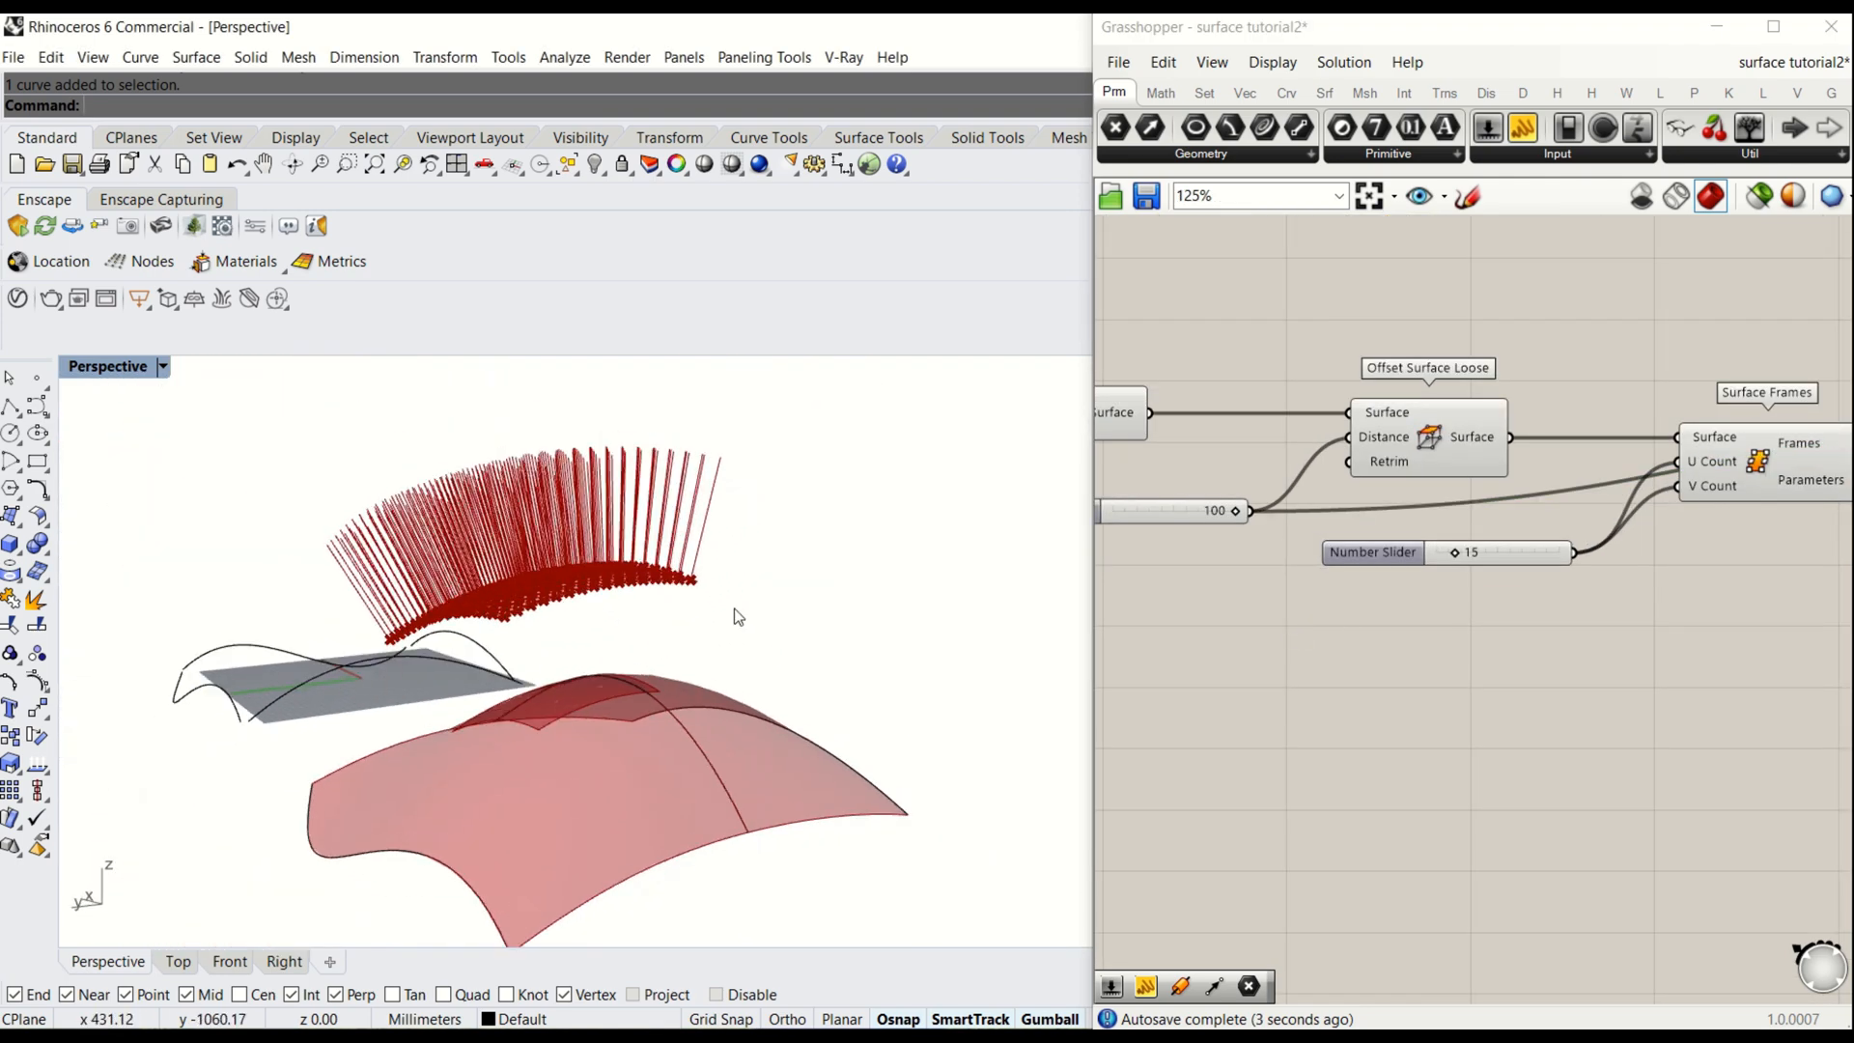
# - Reverse the lines by applying the expression -x to Line SDL's Direction input
pyautogui.moveTo(1679, 641); pyautogui.dragTo(1650, 443, button='right')
pyautogui.moveTo(1649, 442); pyautogui.dragTo(1664, 394)
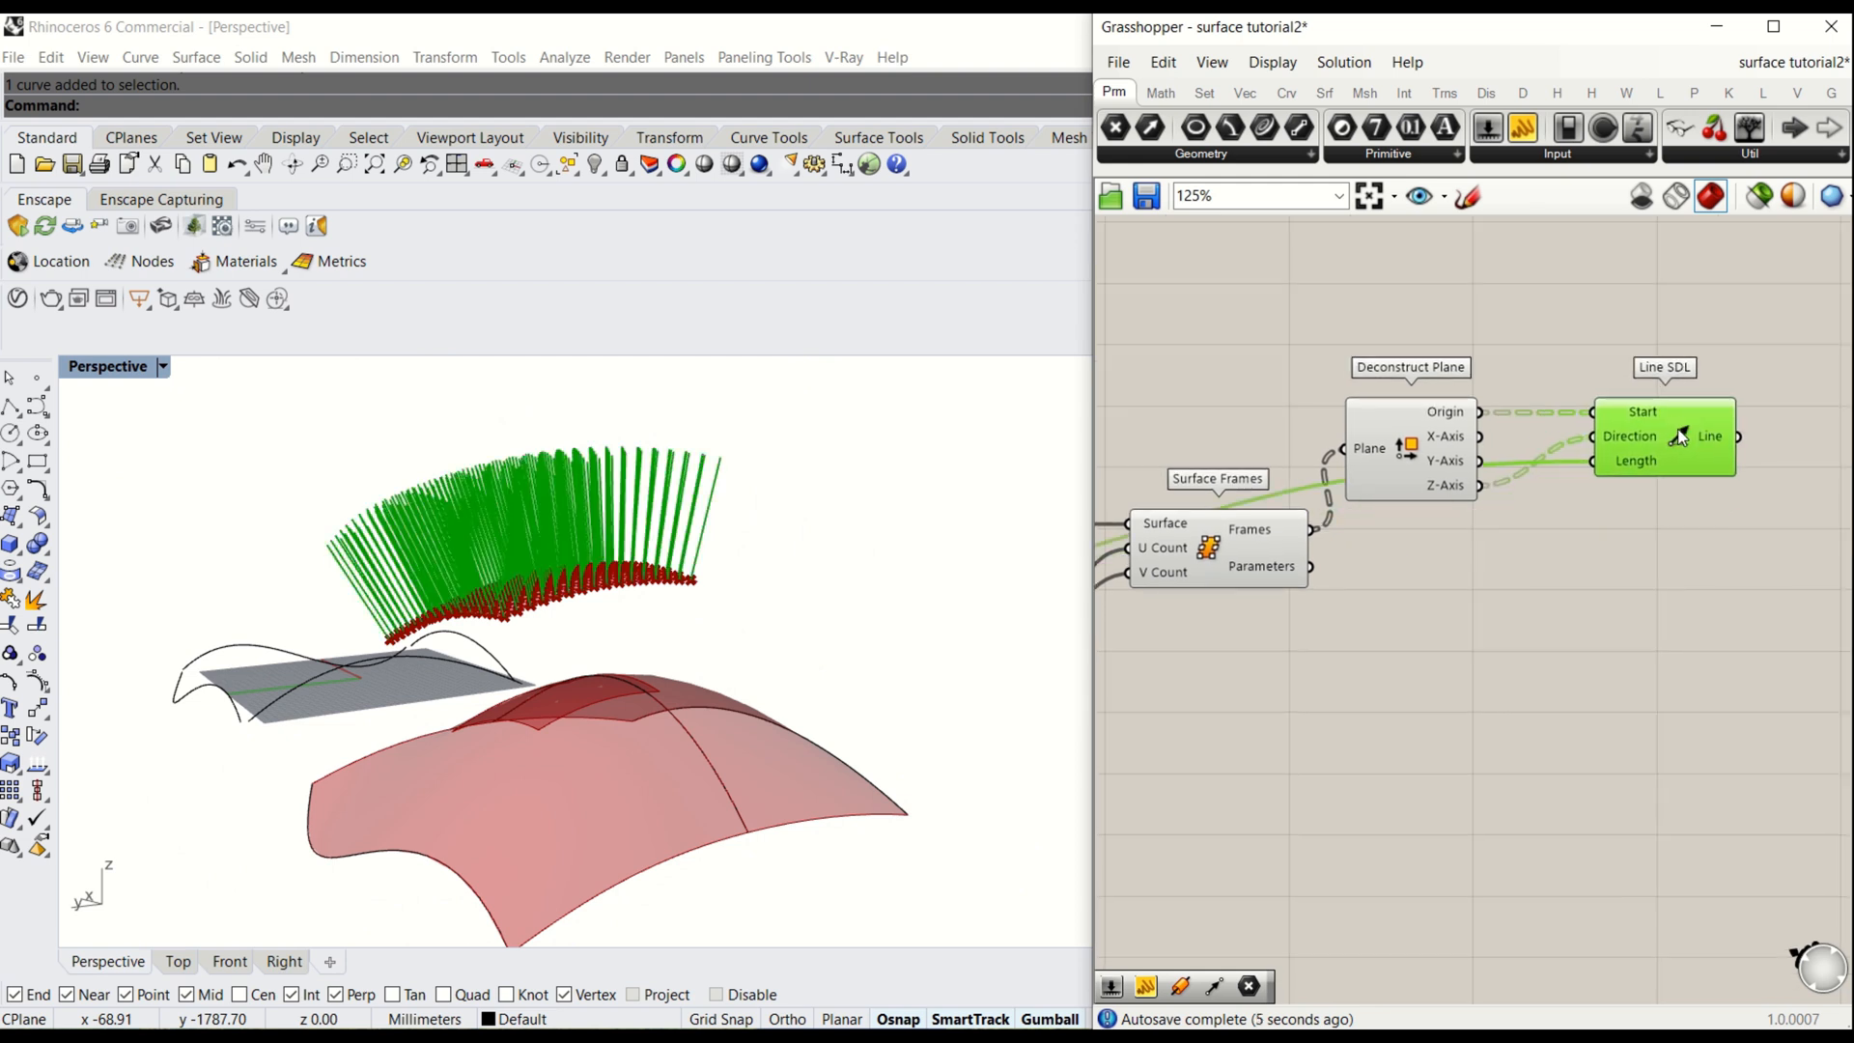
pyautogui.rightClick(1637, 437)
pyautogui.moveTo(1729, 698)
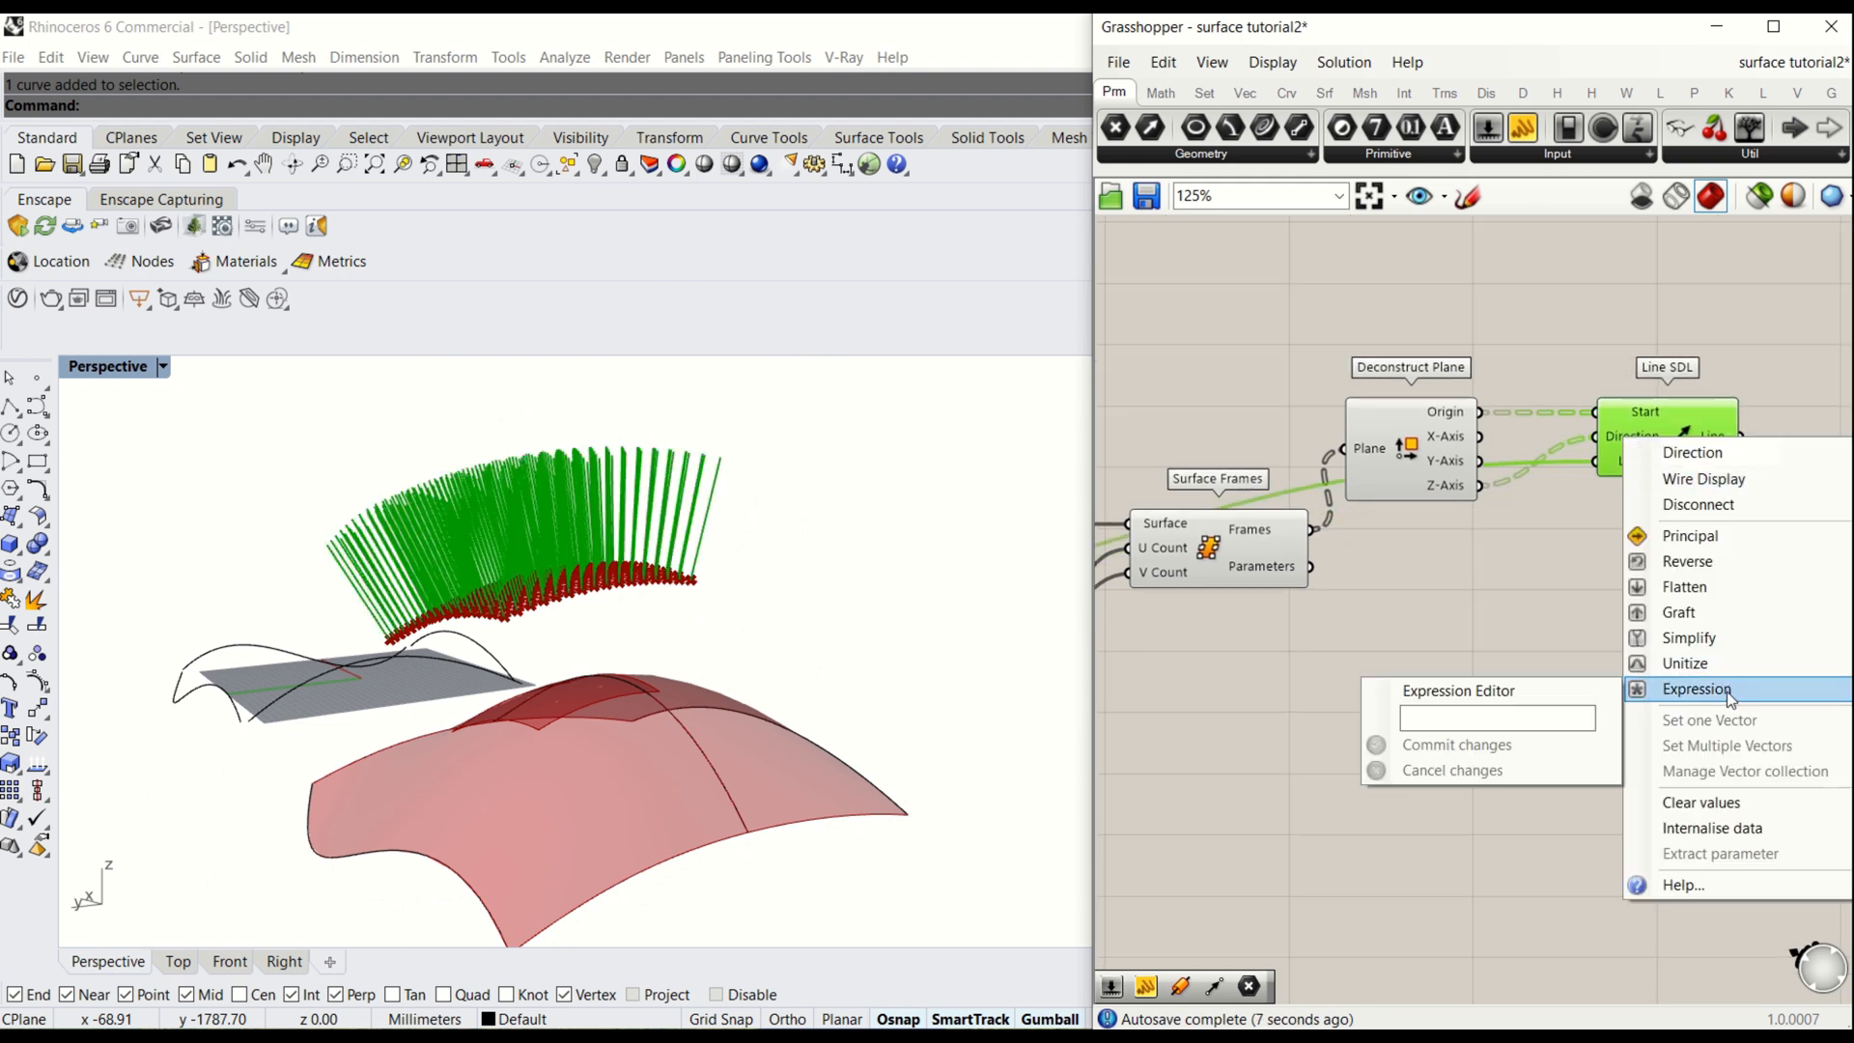
pyautogui.click(1529, 715)
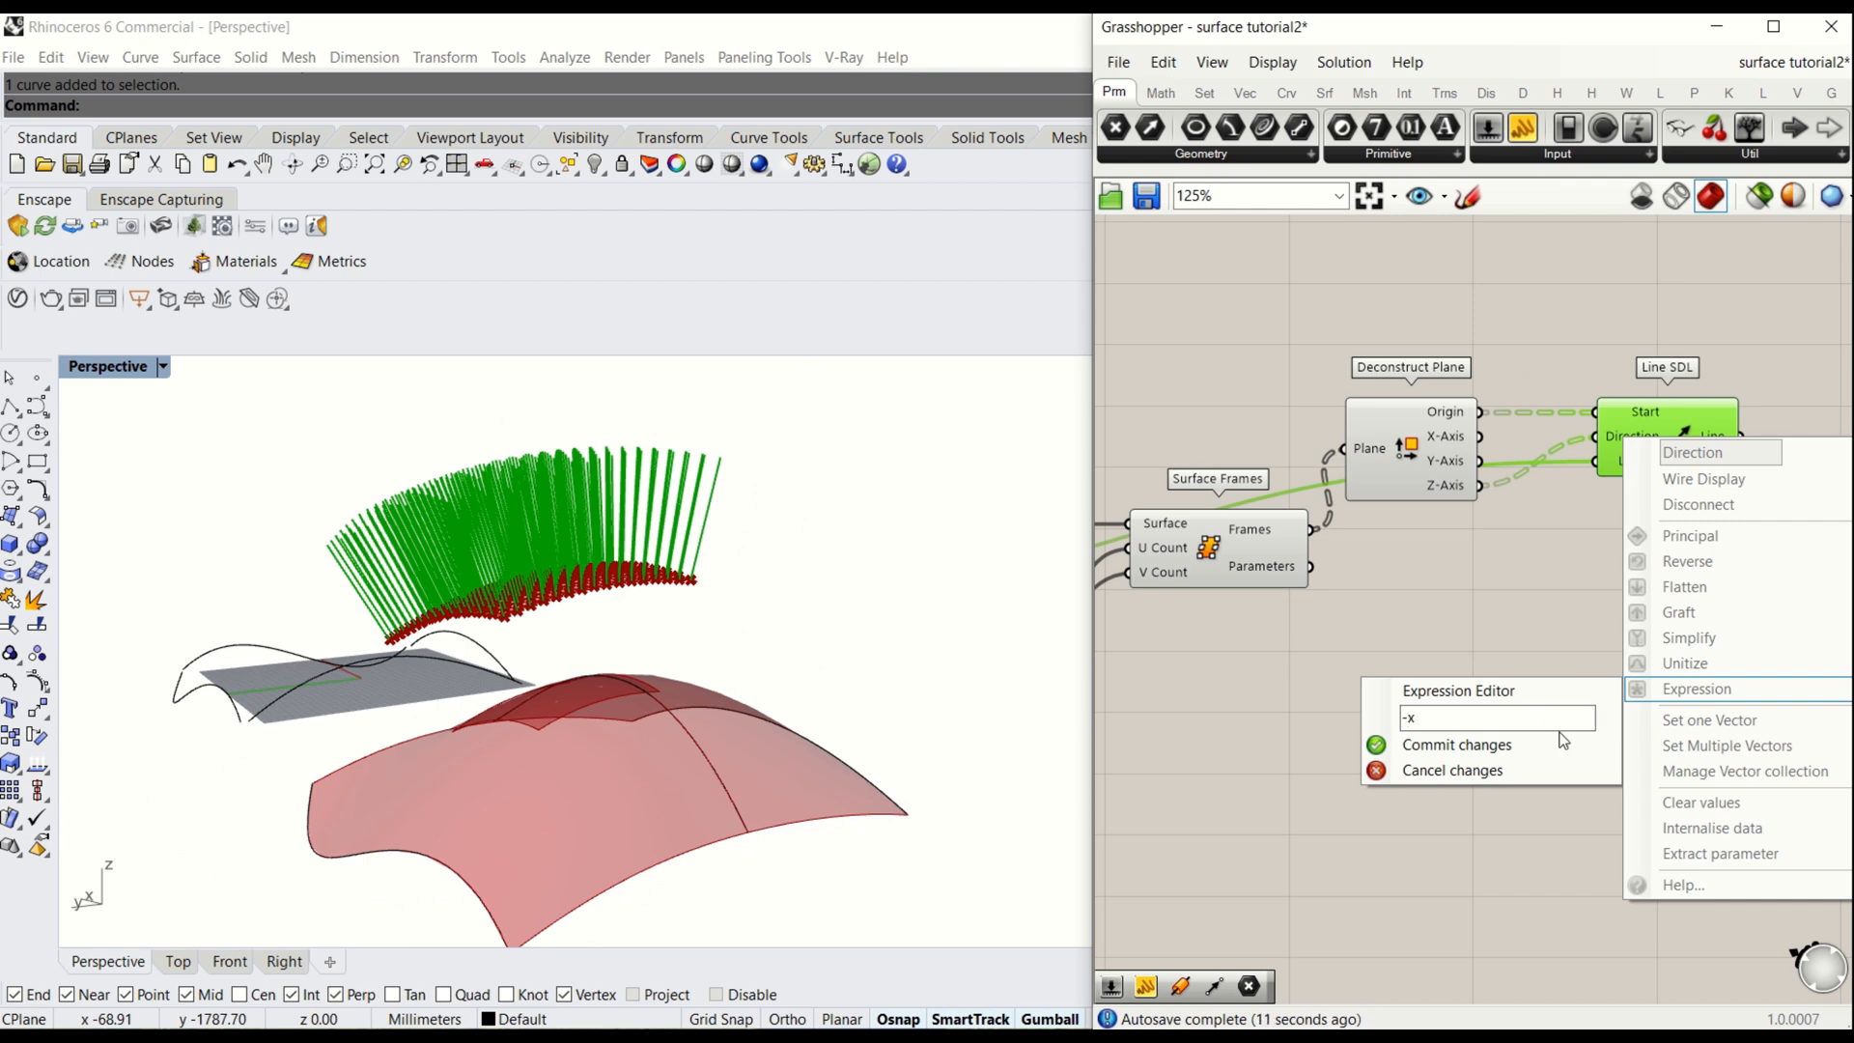
pyautogui.click(1552, 749)
pyautogui.moveTo(792, 666); pyautogui.dragTo(687, 649, button='right')
# - Add a Pipe component after Line SDL and connect the Line output to its Curve input
pyautogui.moveTo(1782, 542); pyautogui.dragTo(1515, 567, button='right')
pyautogui.doubleClick(1569, 516)
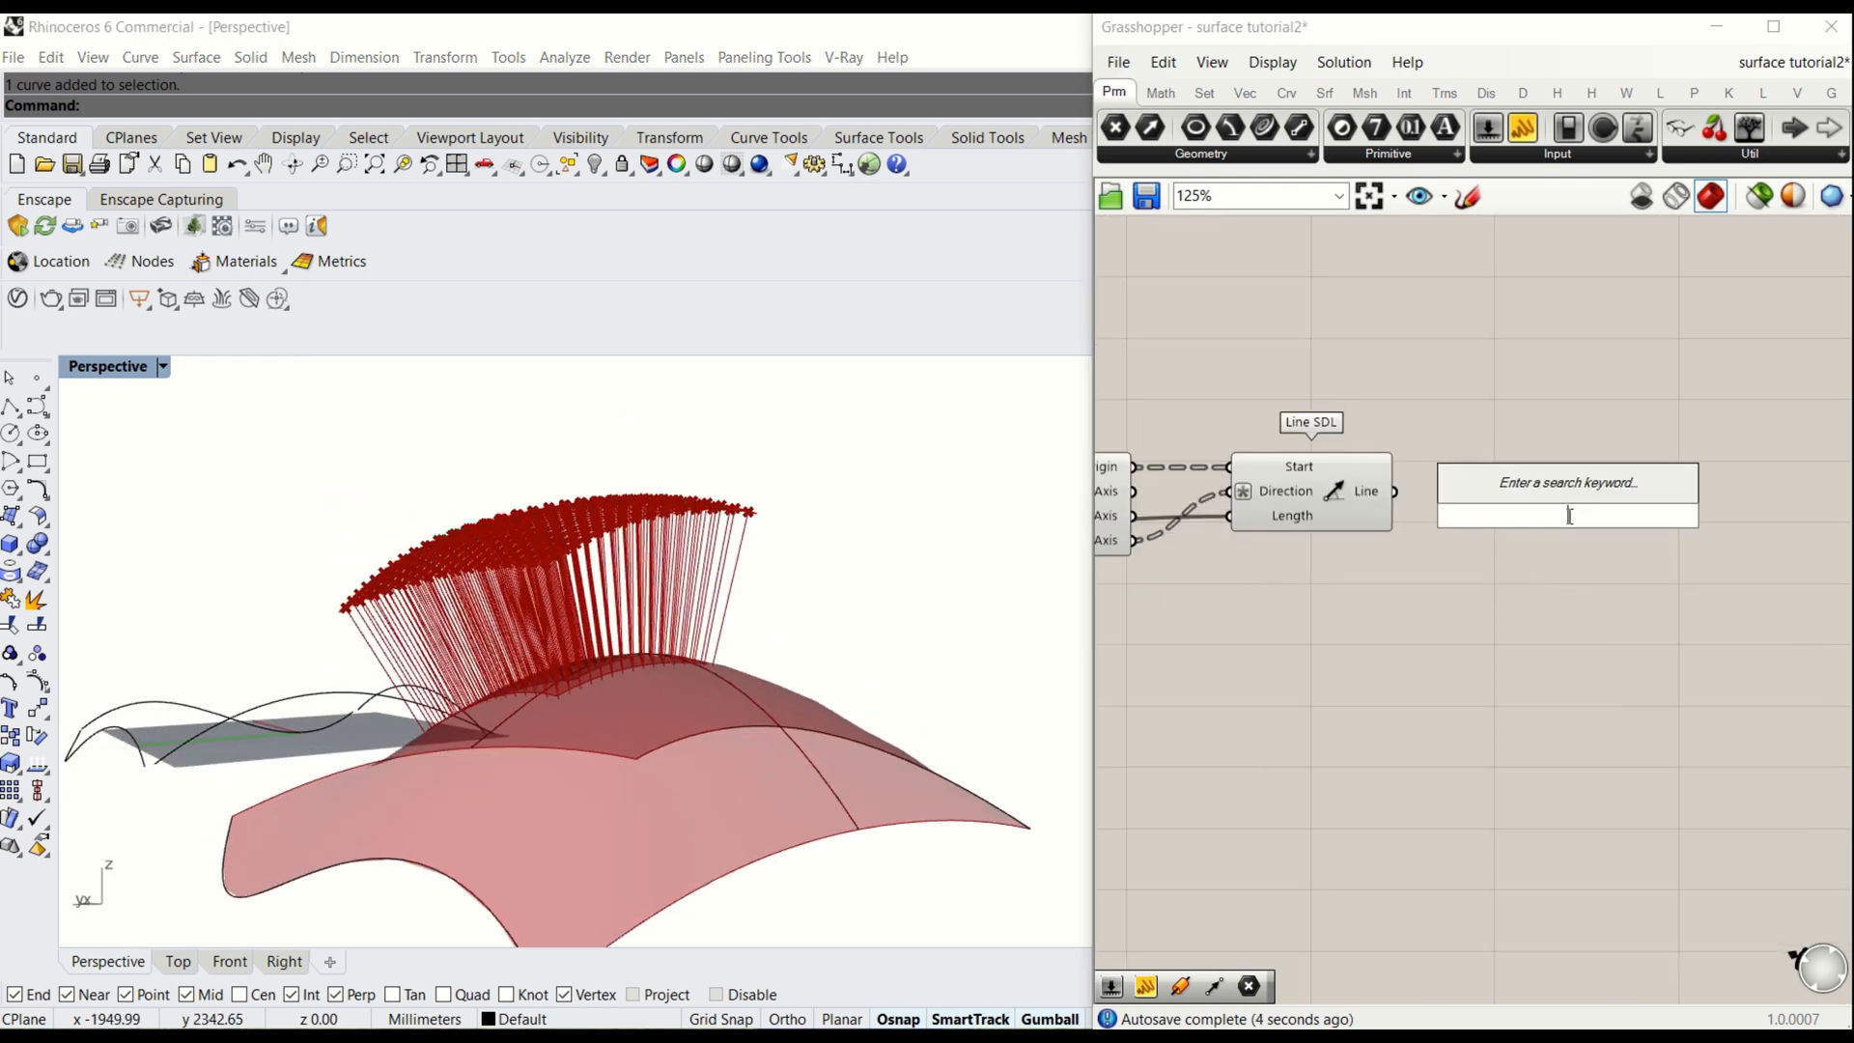
pyautogui.write('pipe')
pyautogui.press('Return')
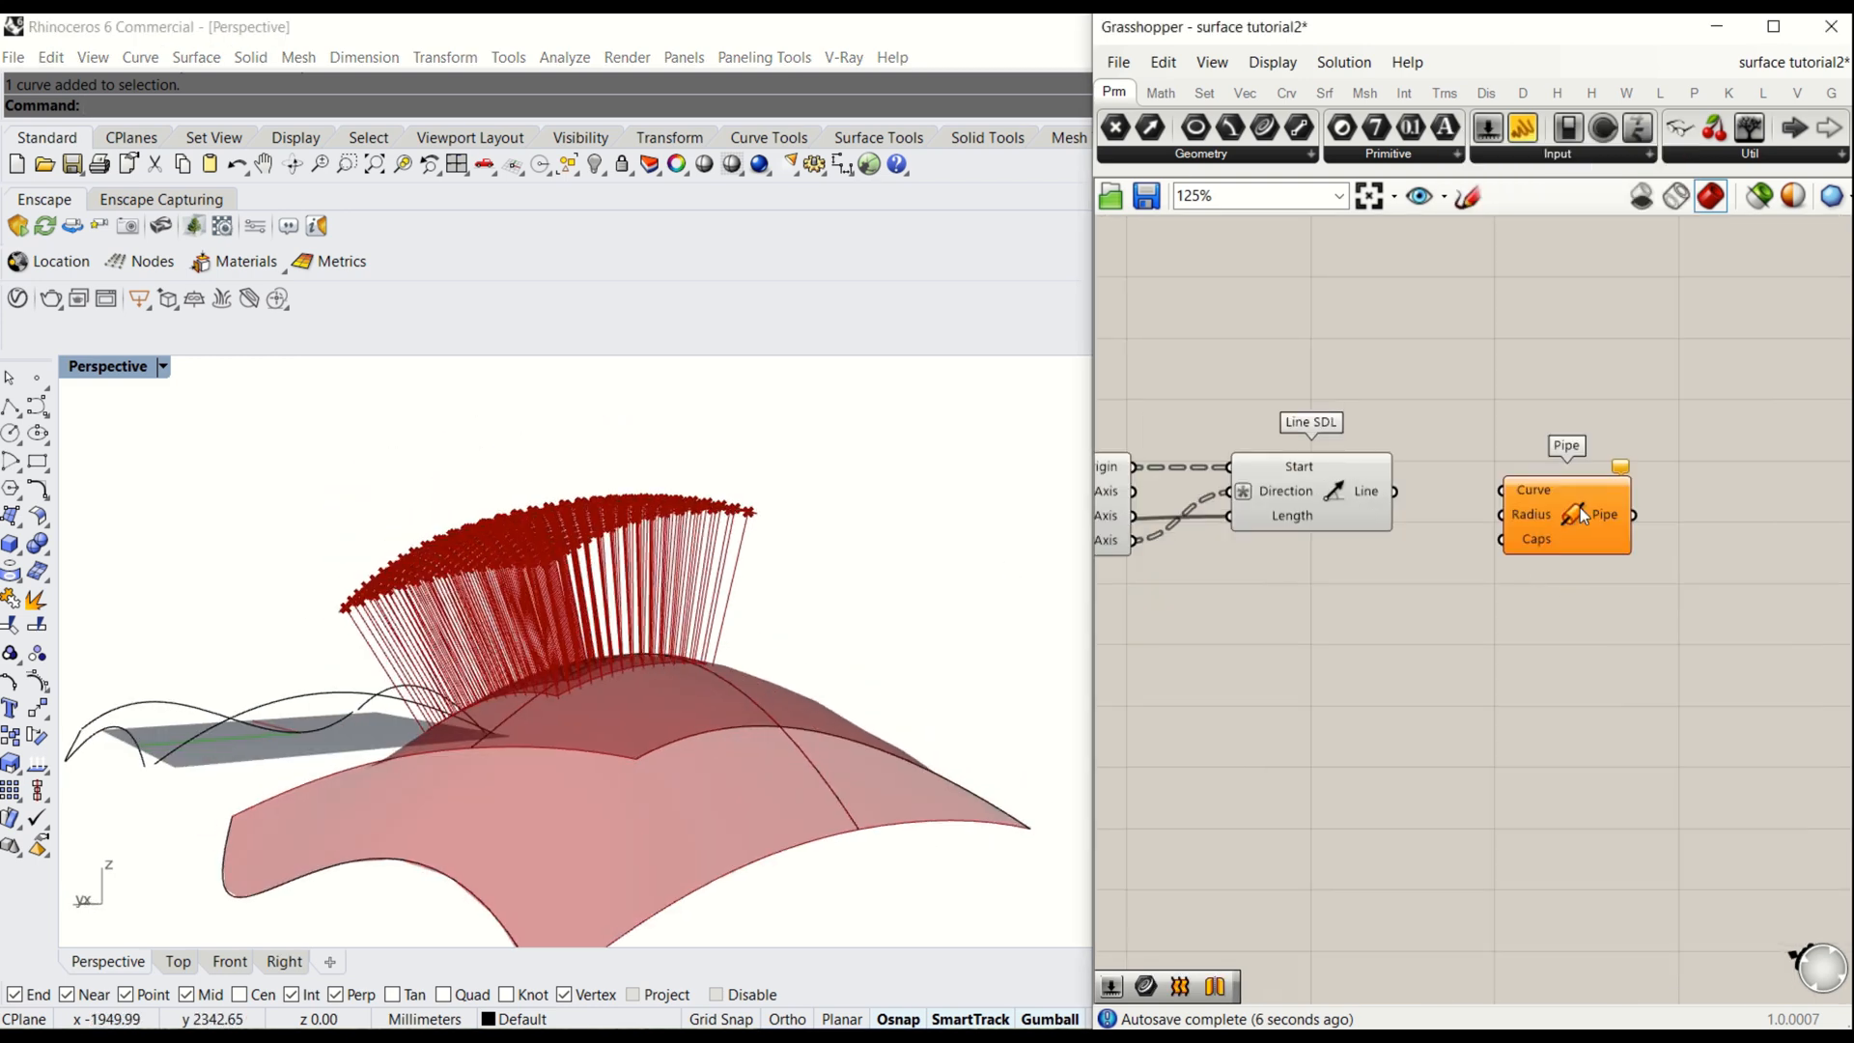
pyautogui.moveTo(1395, 491); pyautogui.dragTo(1531, 516)
pyautogui.click(1448, 597)
pyautogui.moveTo(666, 618); pyautogui.dragTo(730, 497, button='right')
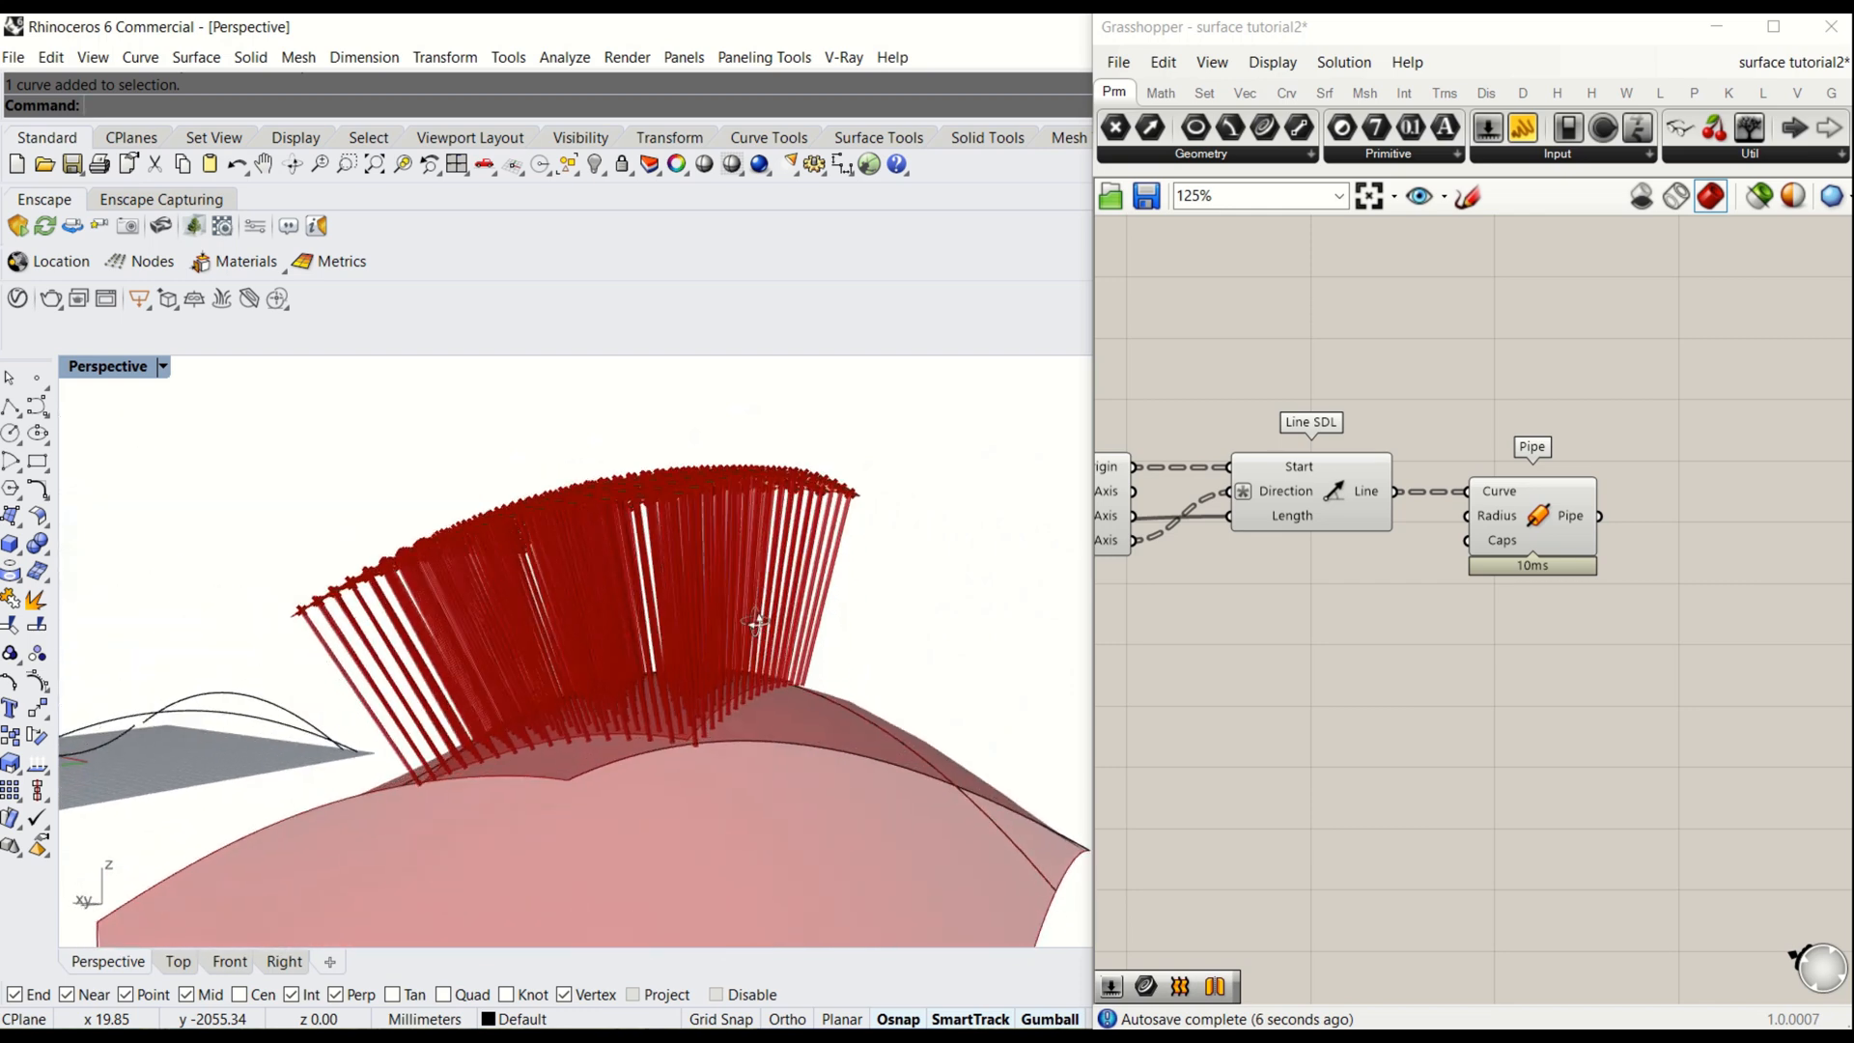
# - Set the number slider feeding the Offset Surface Loose distance and the line length to 65
pyautogui.moveTo(1320, 617); pyautogui.dragTo(1570, 567, button='right')
pyautogui.scroll(-3, 1569, 567)
pyautogui.moveTo(1416, 638); pyautogui.dragTo(1596, 614, button='right')
pyautogui.scroll(4, 1366, 612)
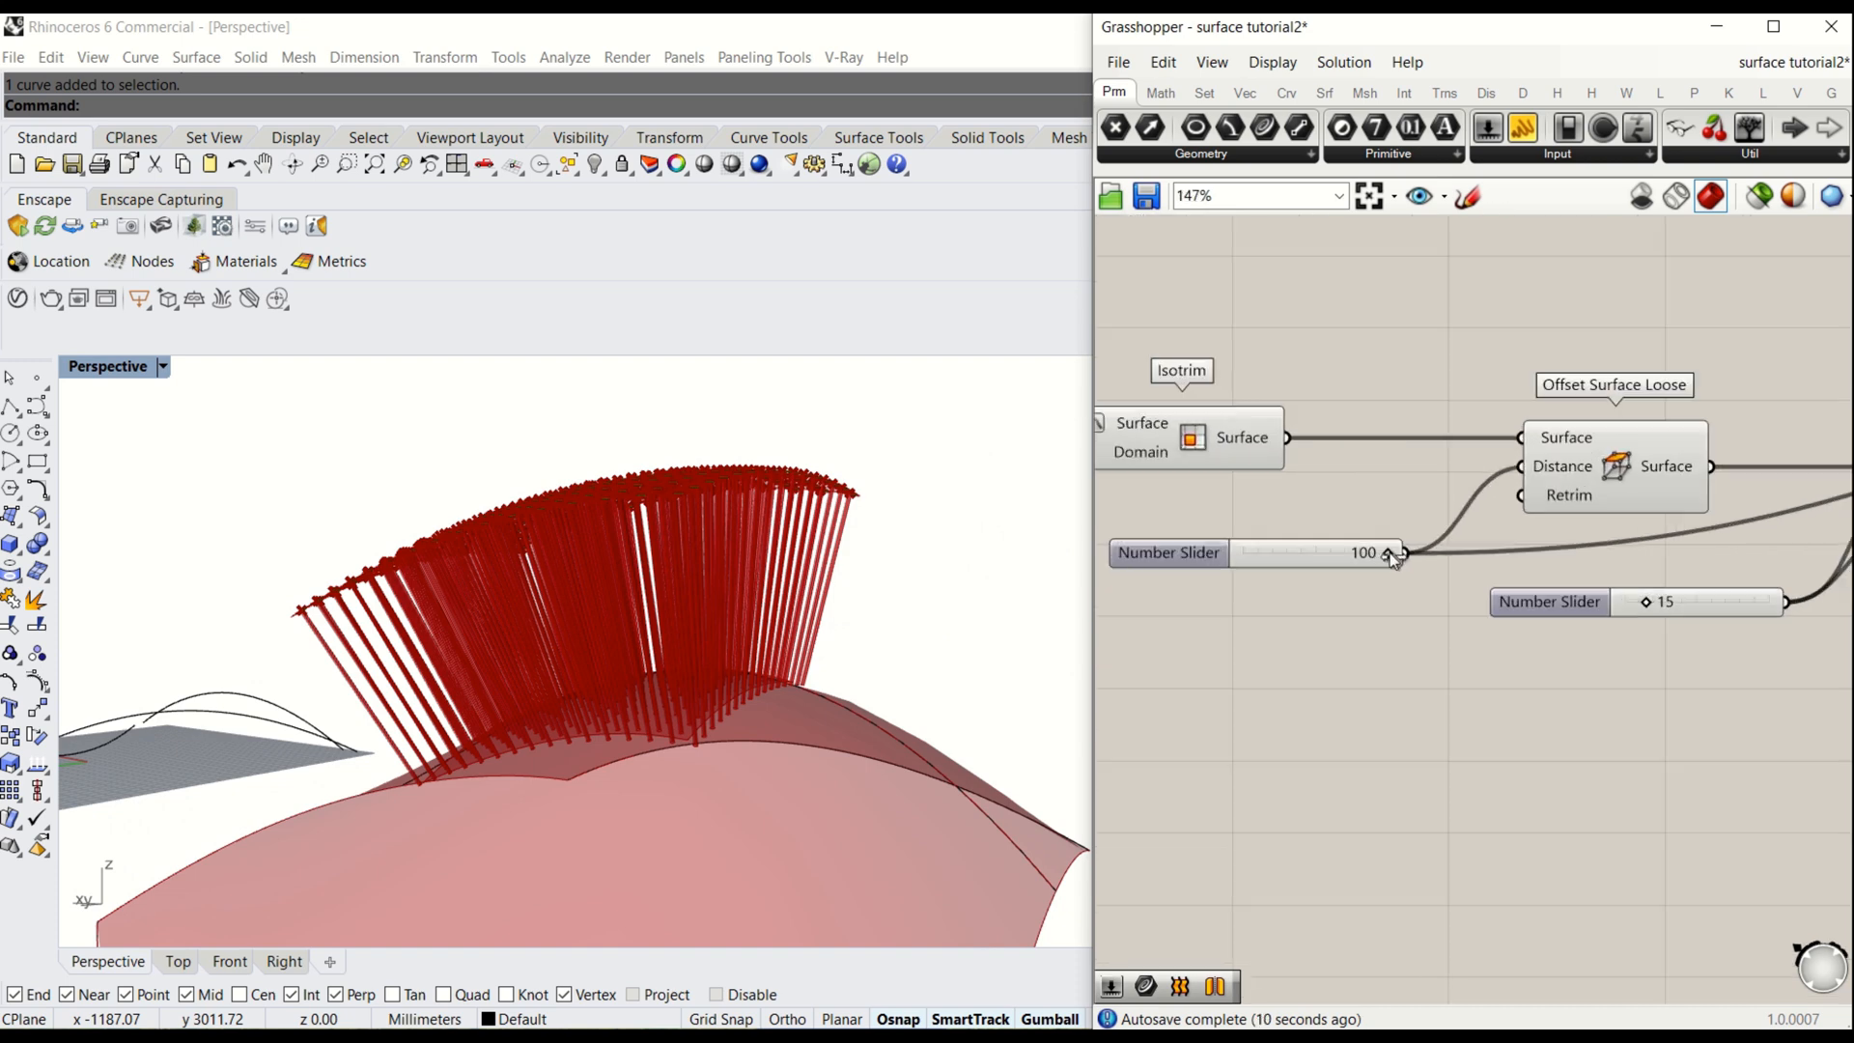
pyautogui.moveTo(1374, 554); pyautogui.dragTo(1337, 557)
pyautogui.moveTo(979, 712); pyautogui.dragTo(753, 662, button='right')
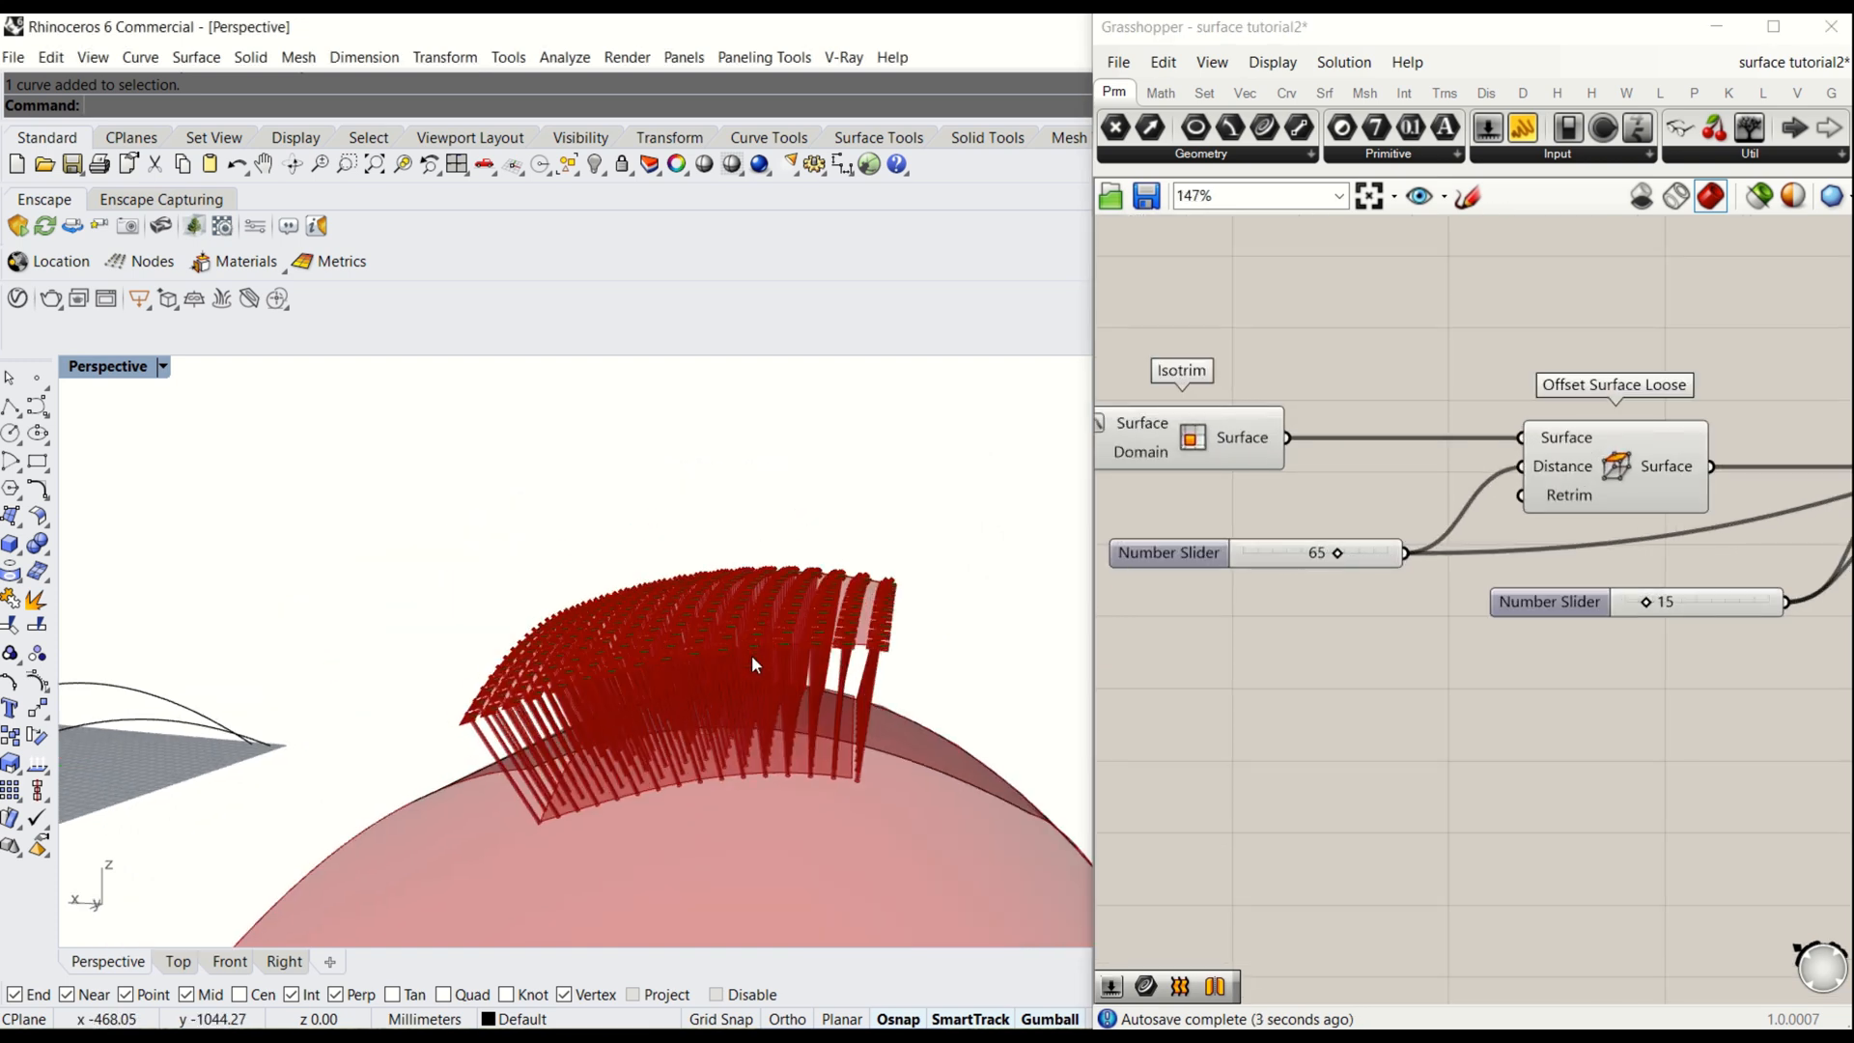
# - Set the sliders feeding Construct Domain² to 0.82 for U max, 0.54 for V min and 0.96 for V max
pyautogui.moveTo(1273, 690); pyautogui.dragTo(1407, 676, button='right')
pyautogui.scroll(-5, 1391, 647)
pyautogui.scroll(7, 1365, 598)
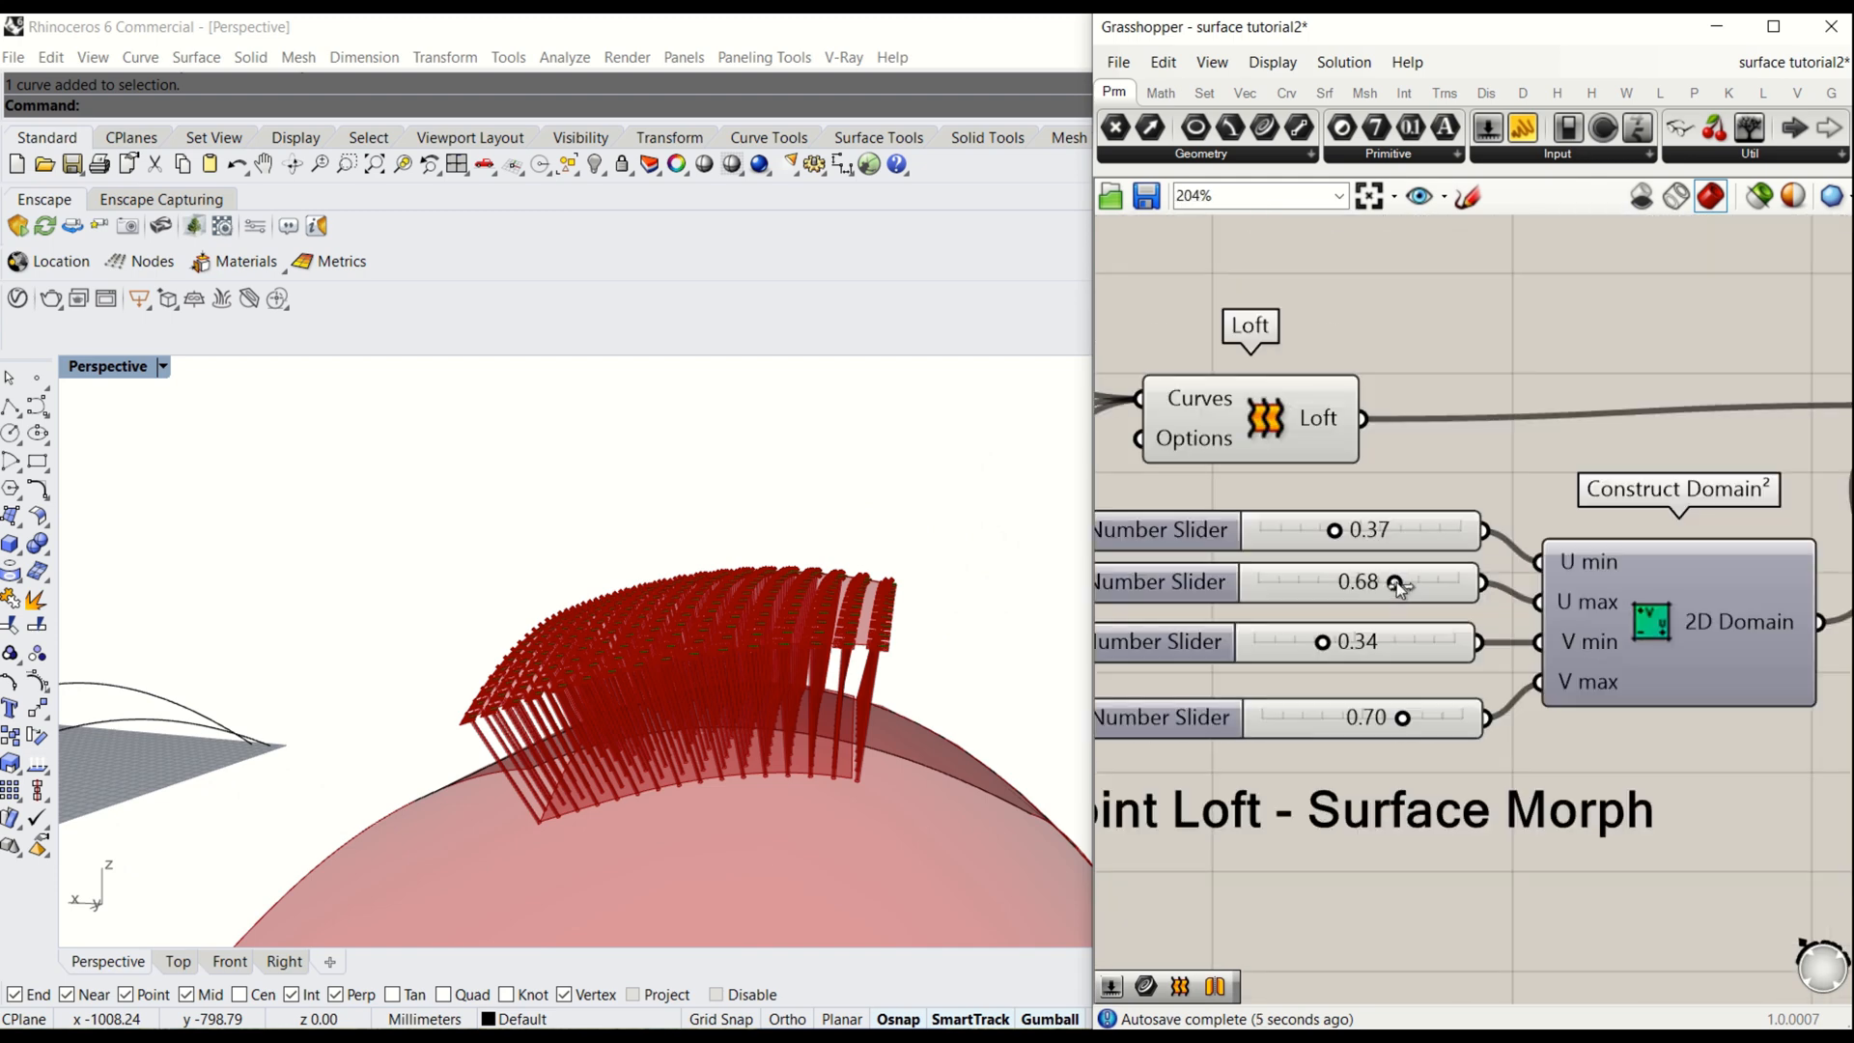
pyautogui.moveTo(734, 676); pyautogui.dragTo(715, 710, button='right')
pyautogui.scroll(-3, 715, 647)
pyautogui.scroll(3, 704, 723)
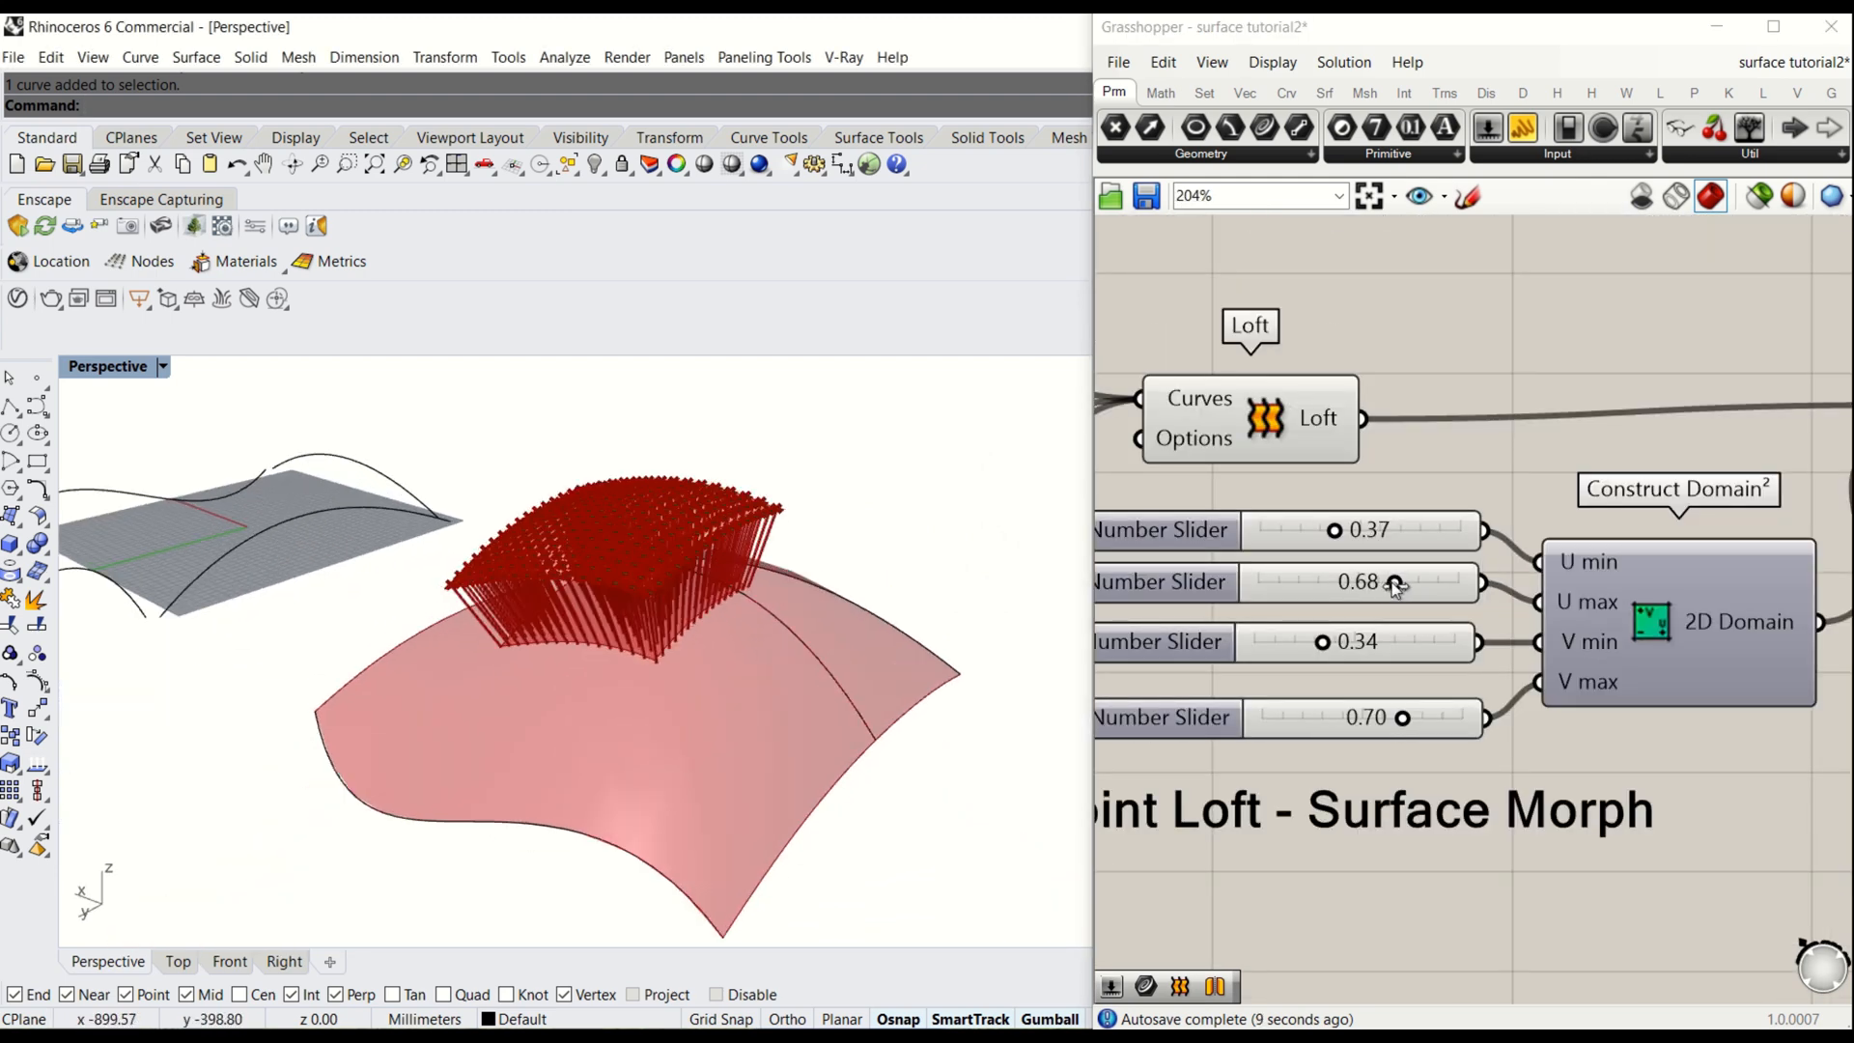
pyautogui.moveTo(1396, 586); pyautogui.dragTo(1423, 587)
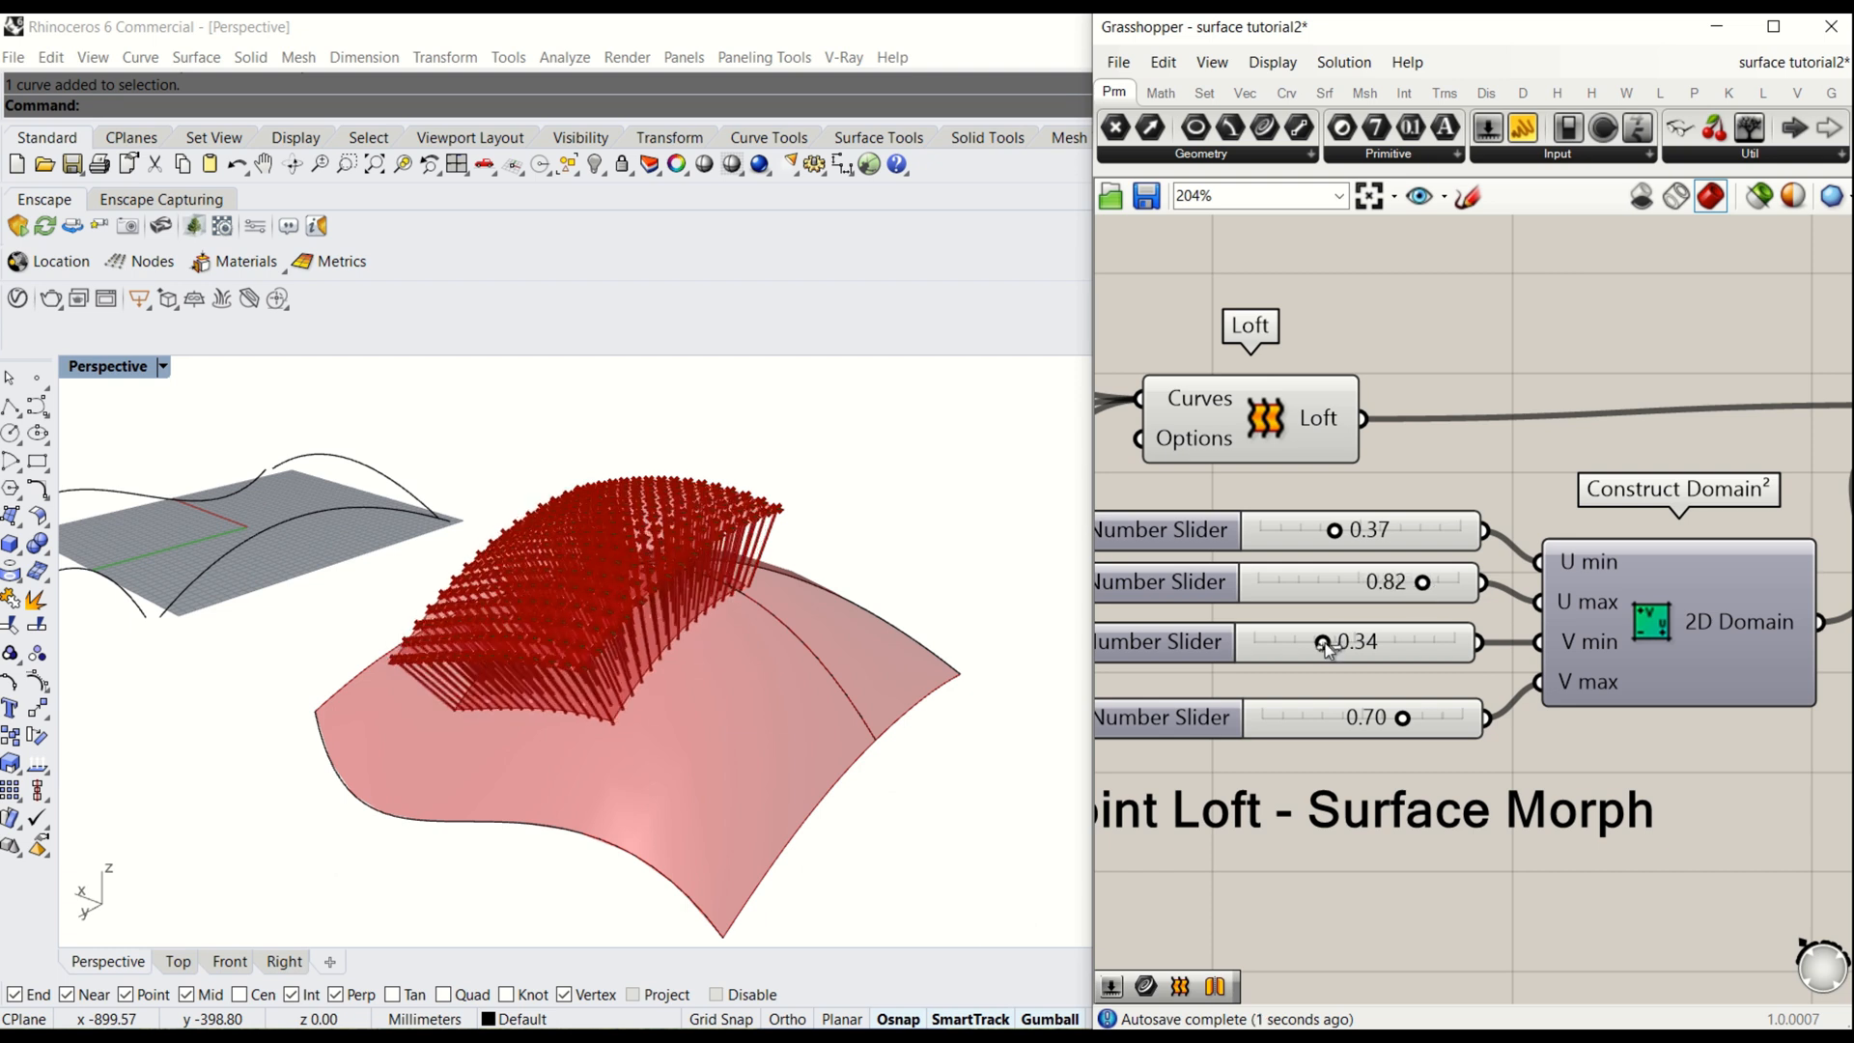
pyautogui.moveTo(1325, 645); pyautogui.dragTo(1367, 645)
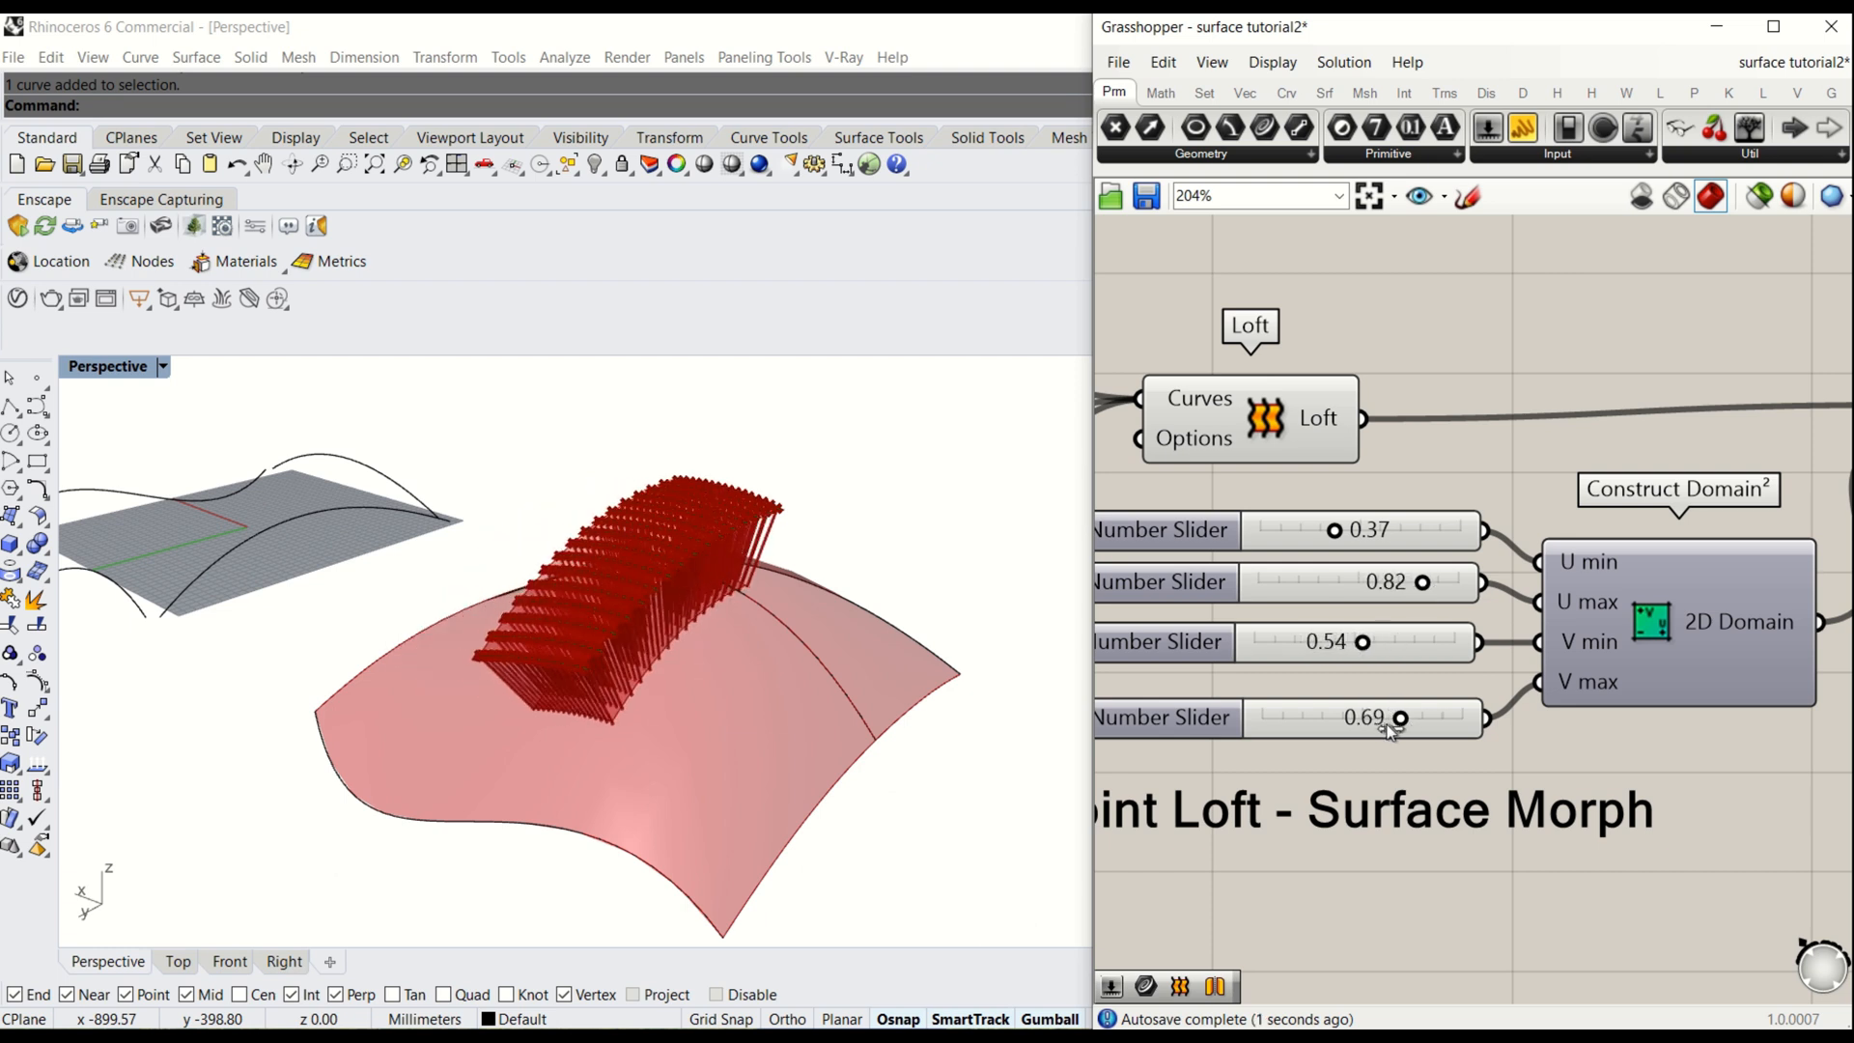
pyautogui.moveTo(1387, 724); pyautogui.dragTo(1455, 732)
# - Examine the piped lines over the base surface from the side and above, and follow the definition back to the Pipe component
pyautogui.moveTo(854, 776); pyautogui.dragTo(981, 716, button='right')
pyautogui.scroll(5, 869, 618)
pyautogui.moveTo(816, 647); pyautogui.dragTo(570, 524, button='right')
pyautogui.scroll(-2, 830, 554)
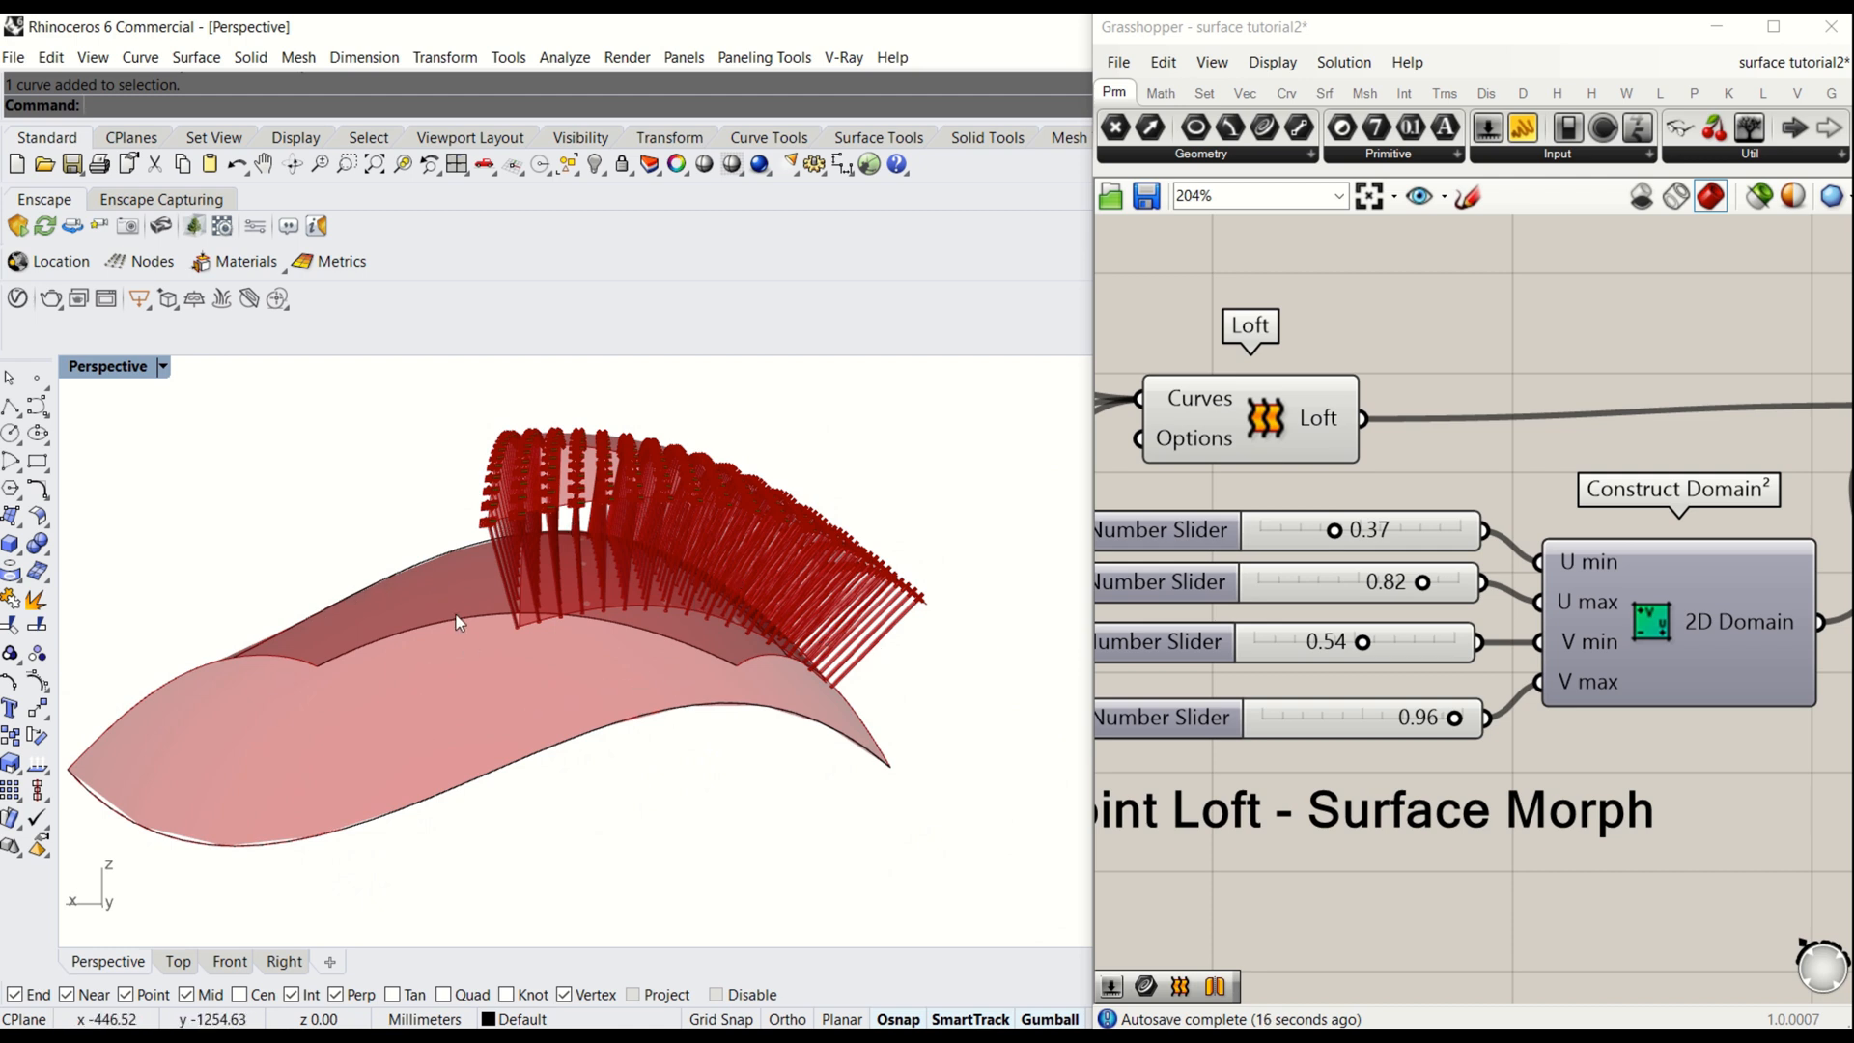
pyautogui.moveTo(597, 645)
pyautogui.mouseDown(button='right')
pyautogui.moveTo(869, 641)
pyautogui.moveTo(610, 869)
pyautogui.moveTo(599, 907)
pyautogui.moveTo(583, 664)
pyautogui.mouseUp(button='right')
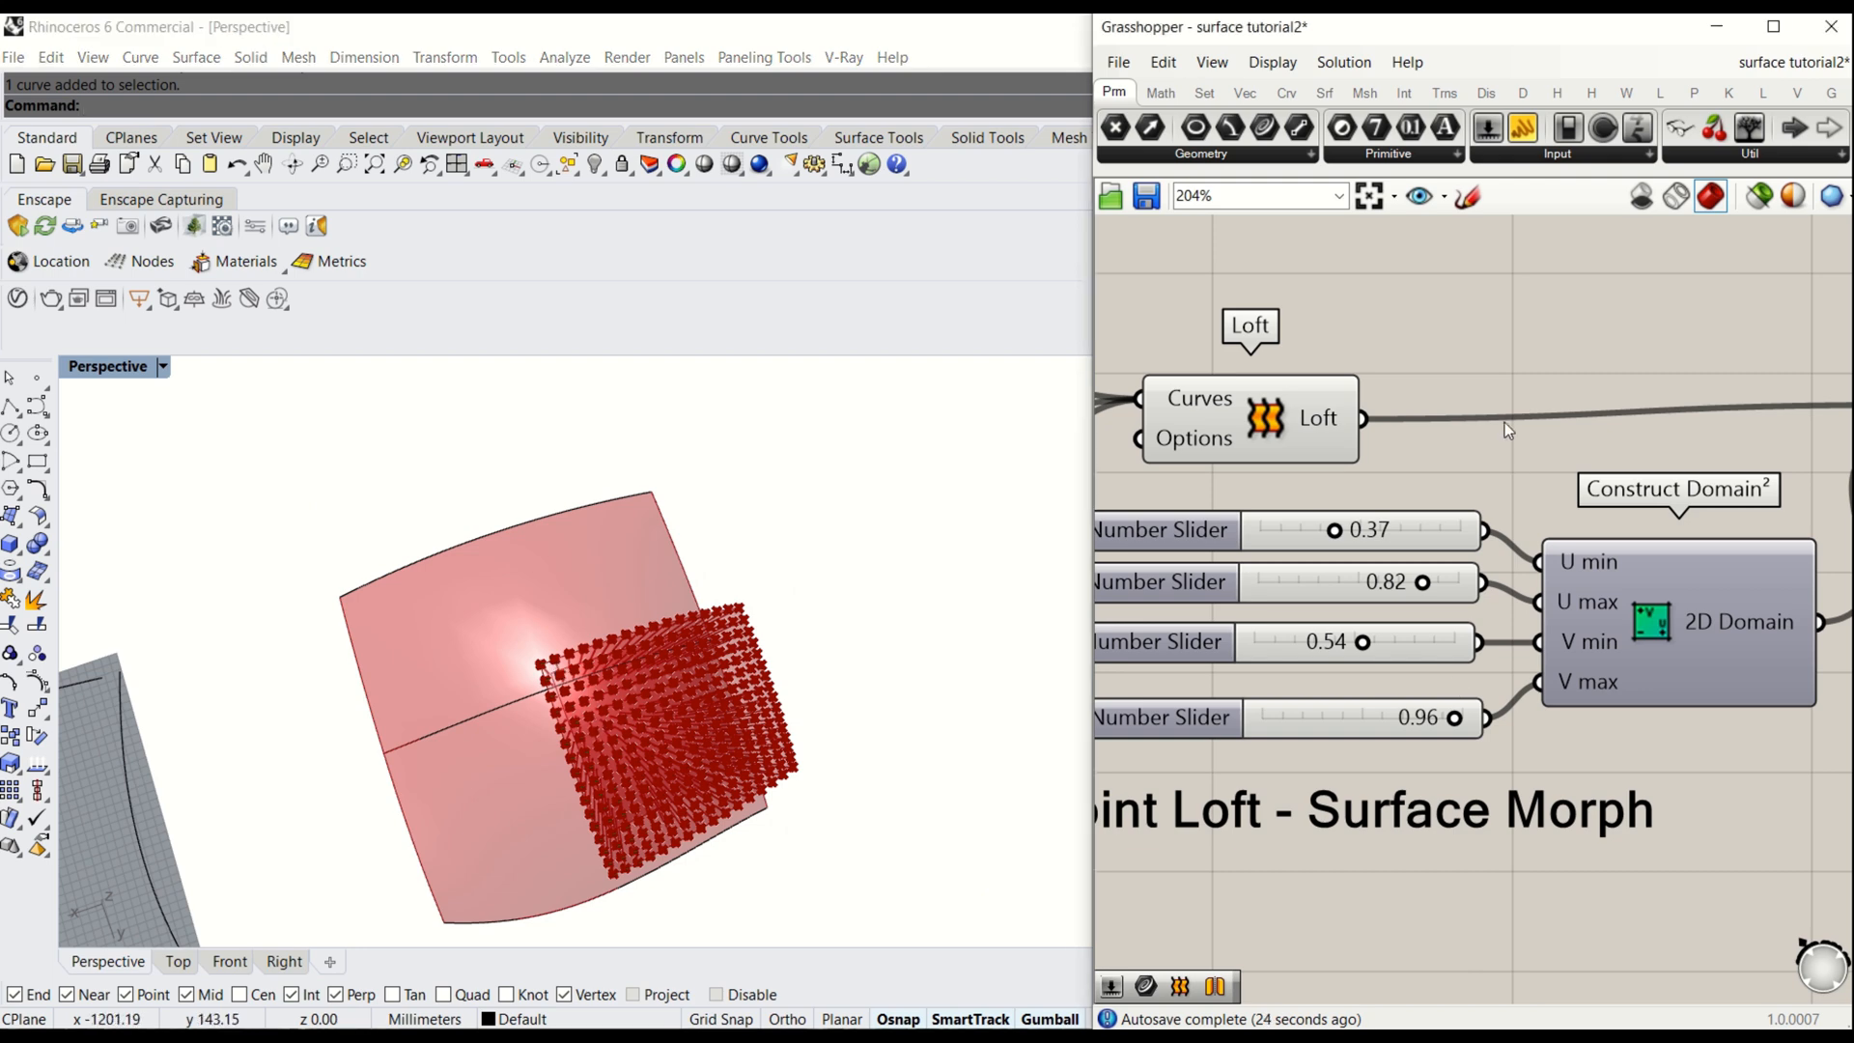
pyautogui.scroll(-5, 1507, 434)
pyautogui.scroll(-2, 1372, 553)
pyautogui.moveTo(1530, 539); pyautogui.dragTo(1232, 524, button='right')
pyautogui.scroll(1, 1630, 524)
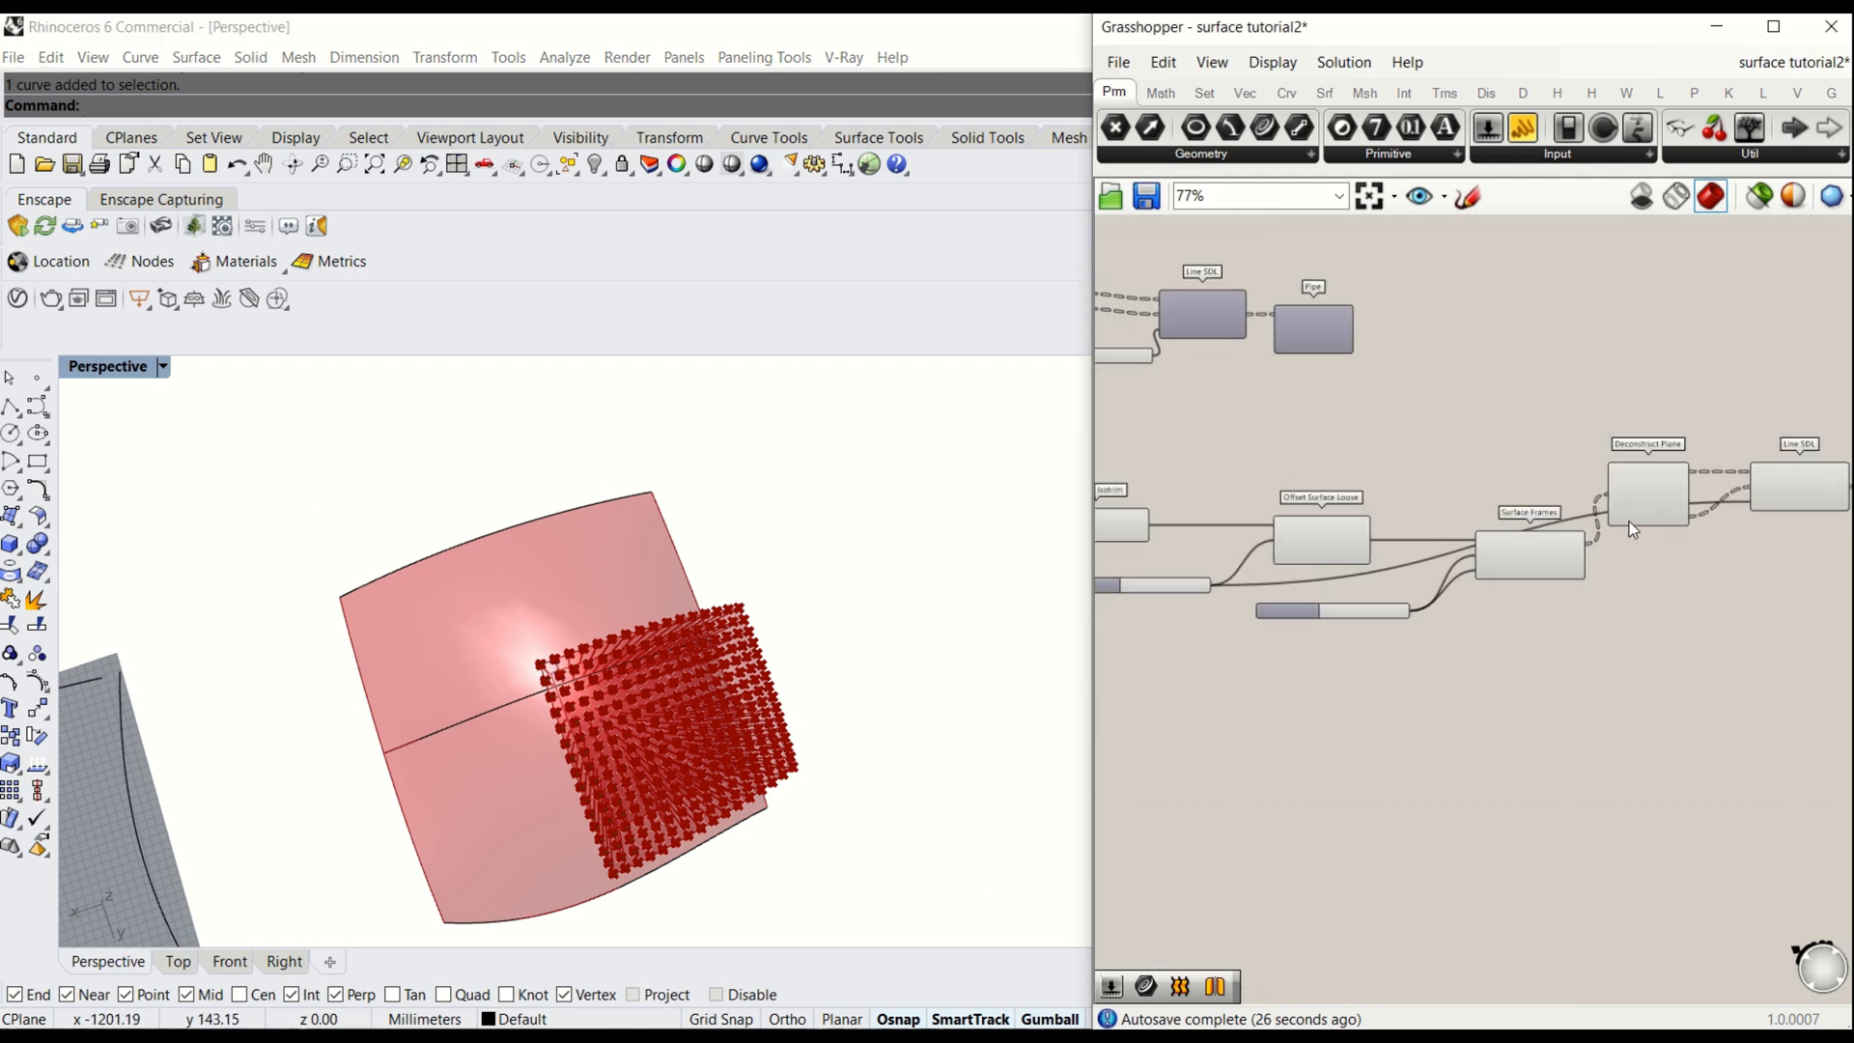
pyautogui.moveTo(1669, 553); pyautogui.dragTo(1370, 561, button='right')
pyautogui.moveTo(1626, 584); pyautogui.dragTo(1568, 525, button='right')
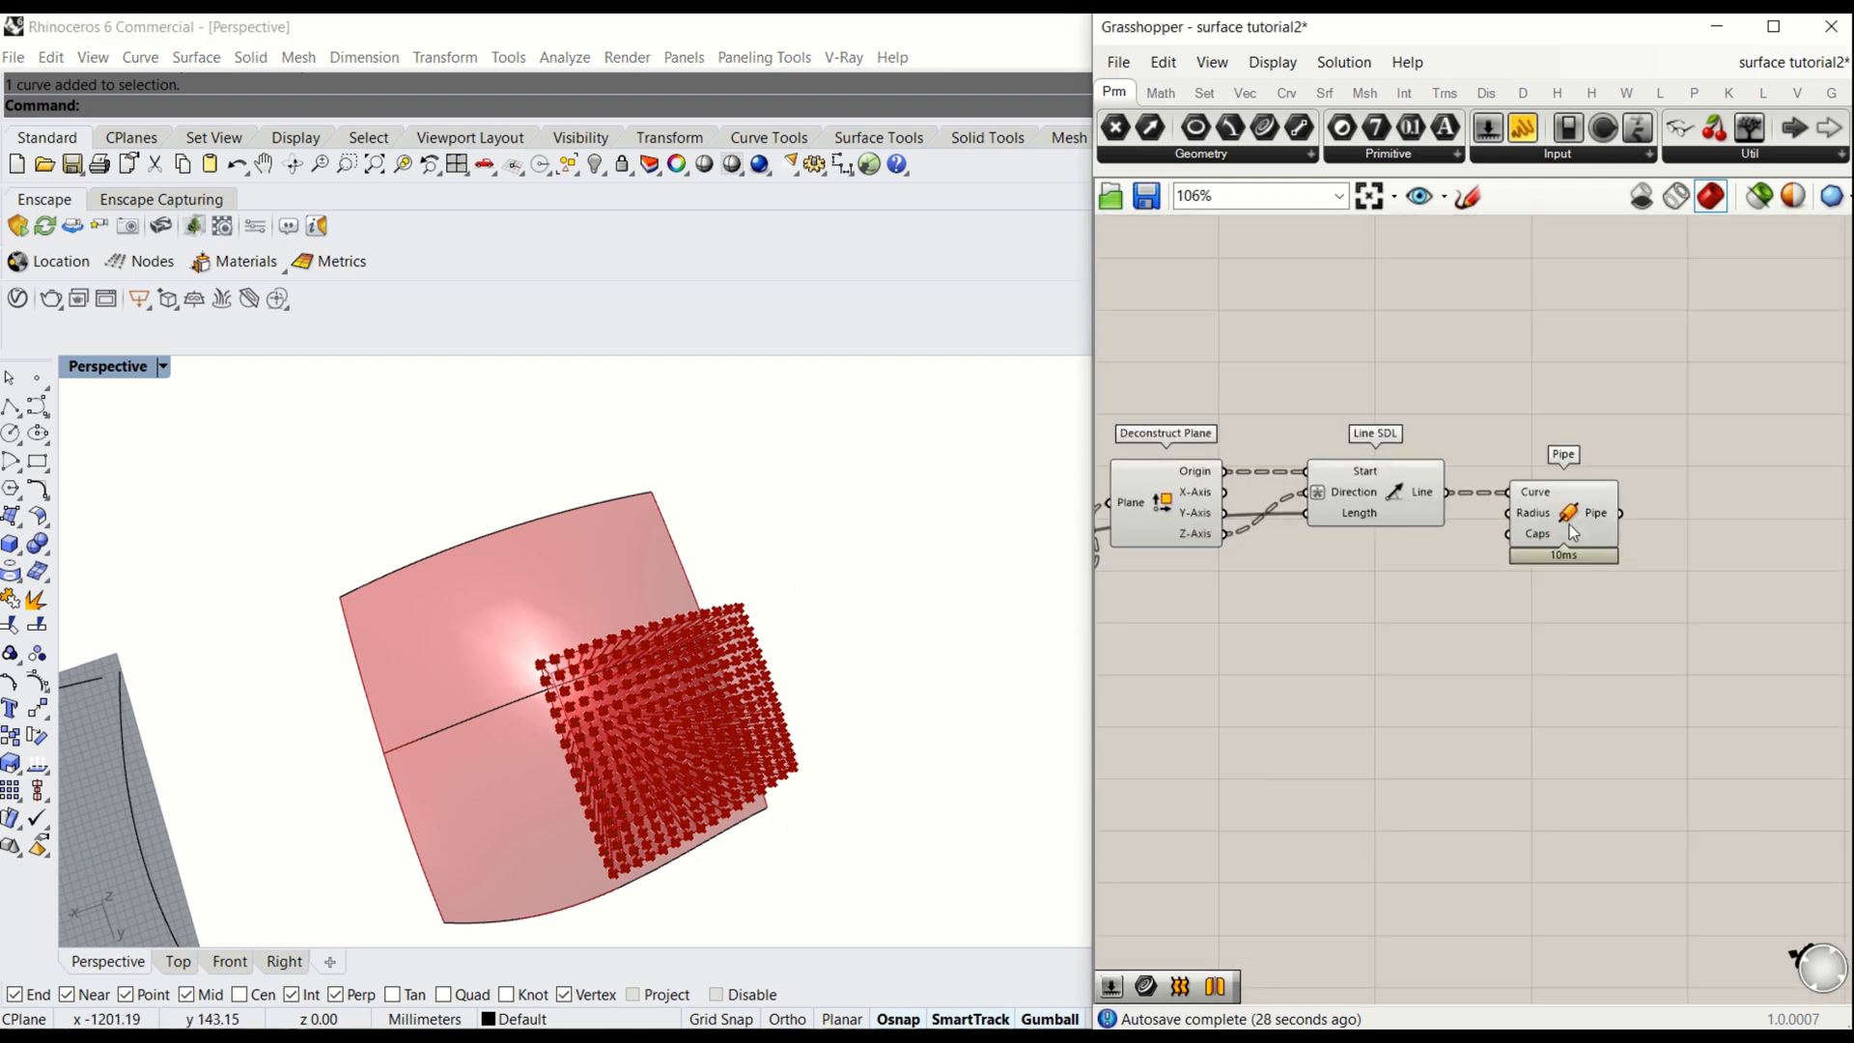